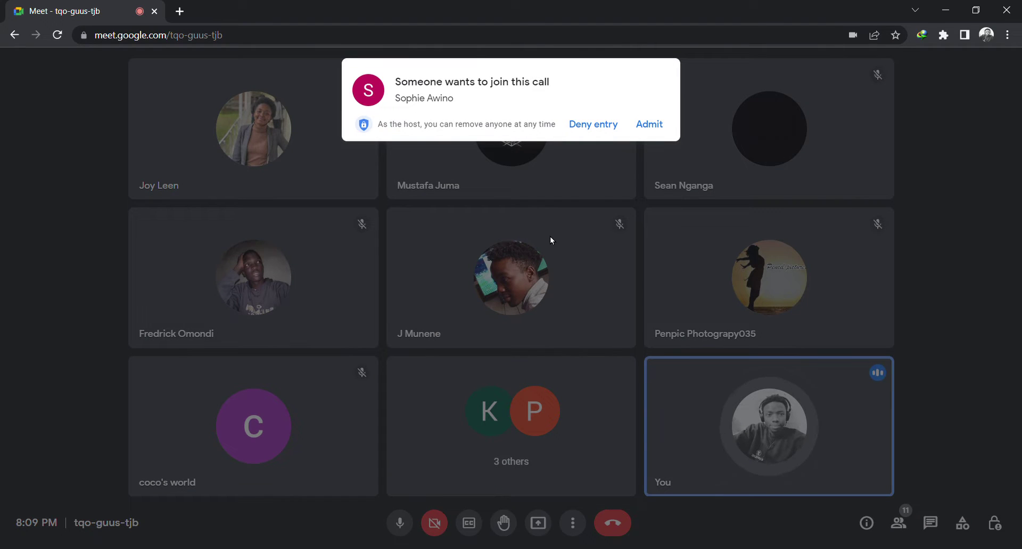
Admit the first waiting guest and leave the microphone muted
left_click(651, 125)
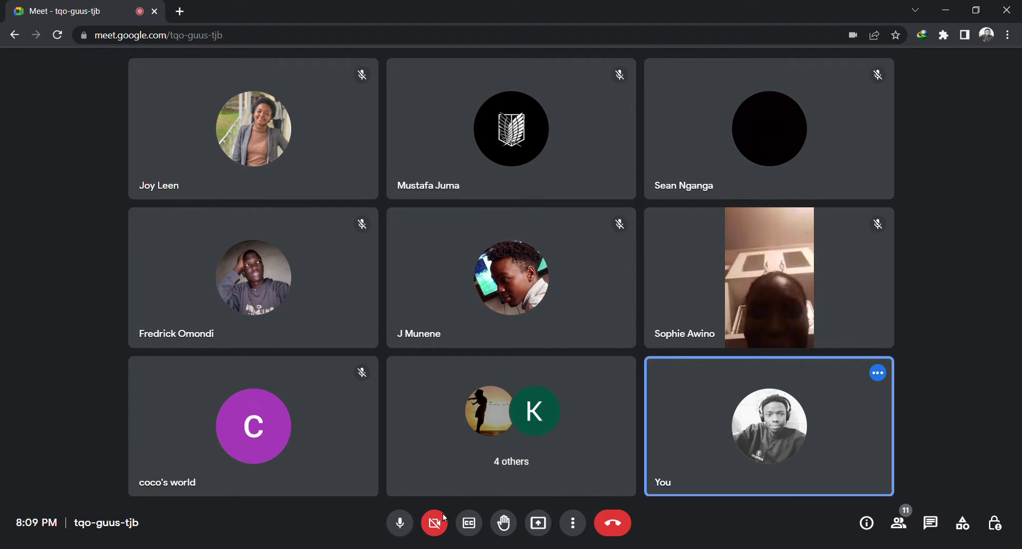
left_click(405, 522)
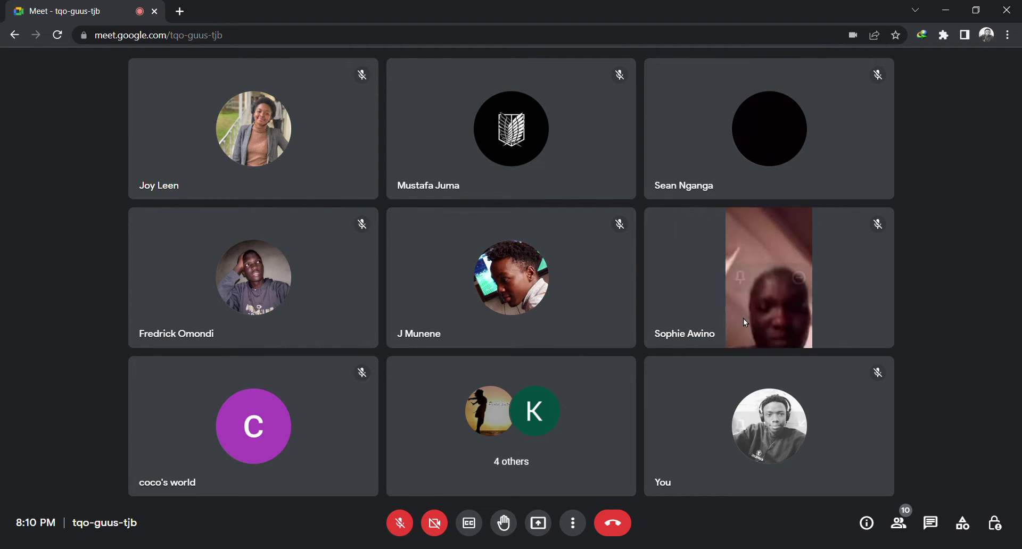
left_click(404, 521)
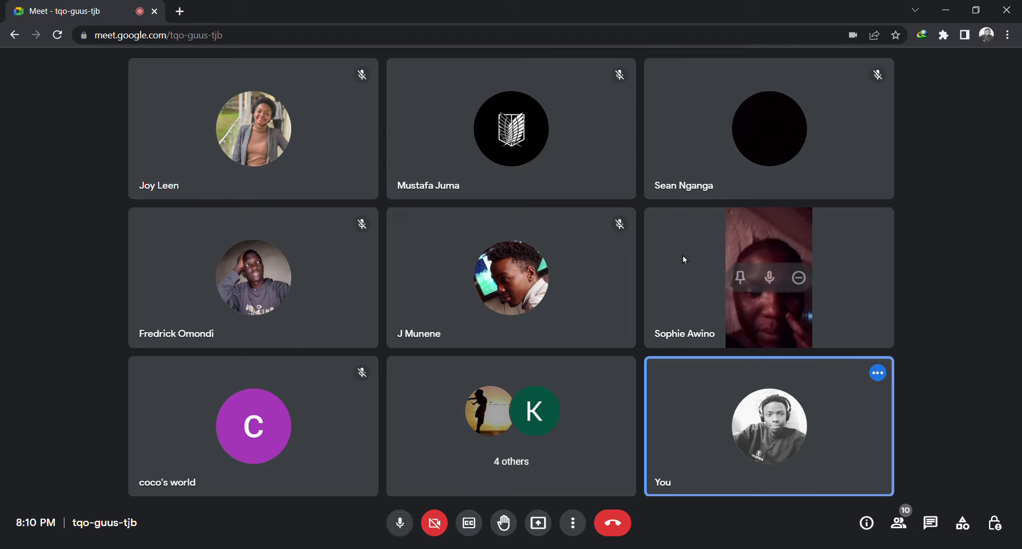
mouse_move(752, 128)
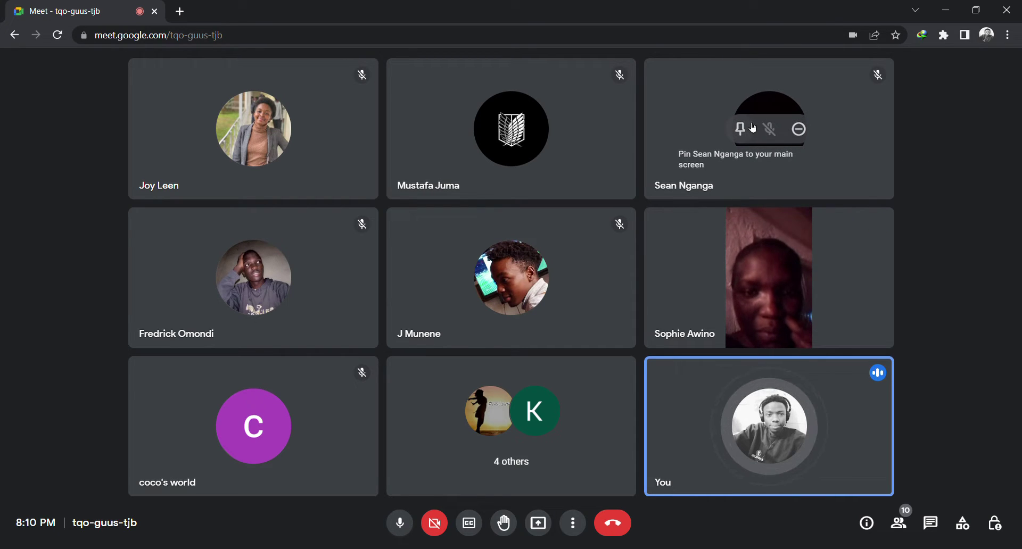
left_click(400, 525)
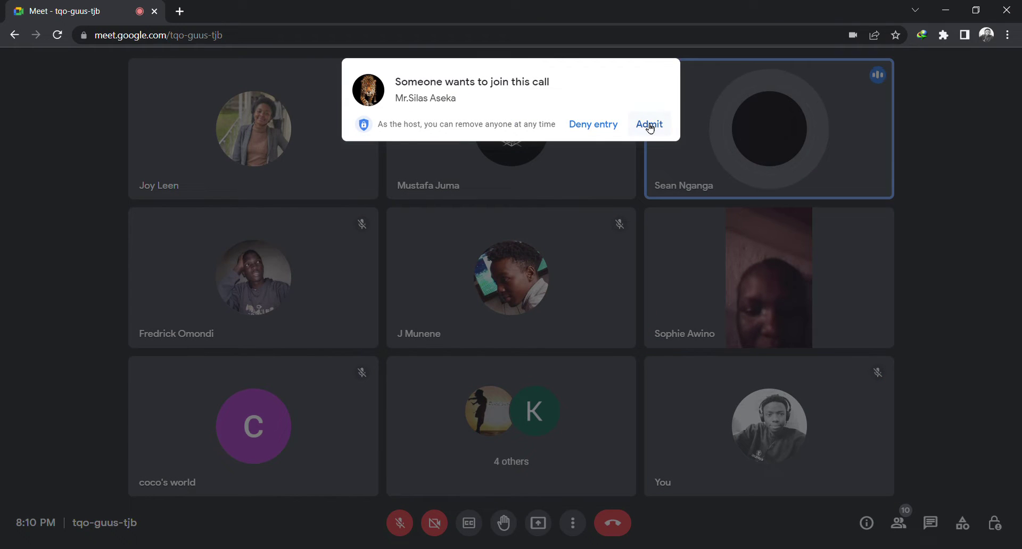
Admit the second guest, end with the mic muted, and show the 11 participants
left_click(649, 125)
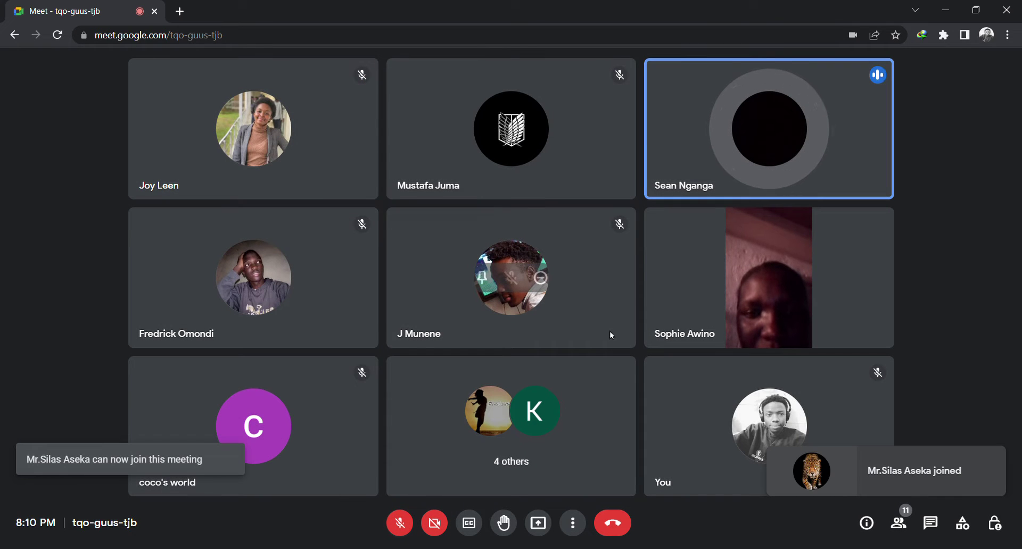
left_click(409, 526)
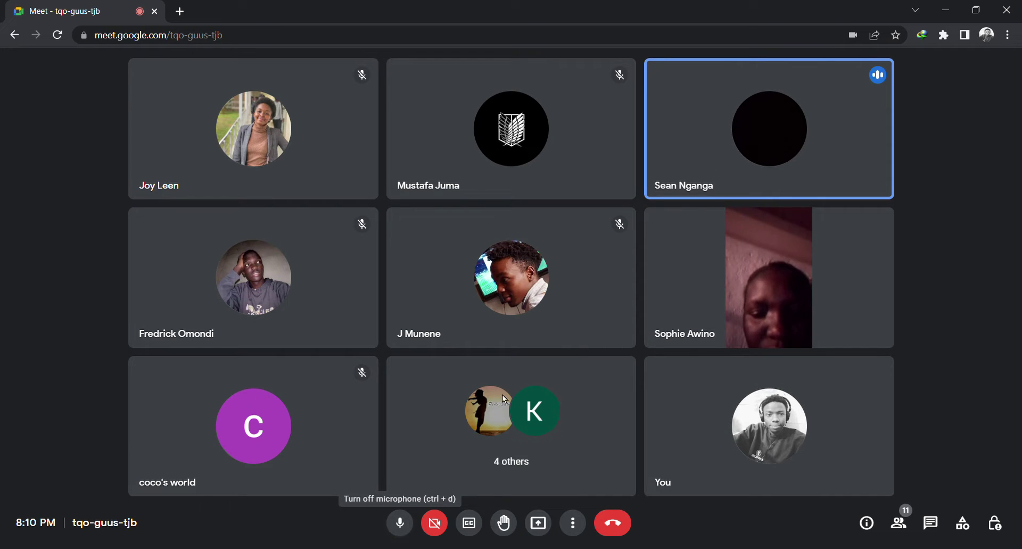
left_click(410, 522)
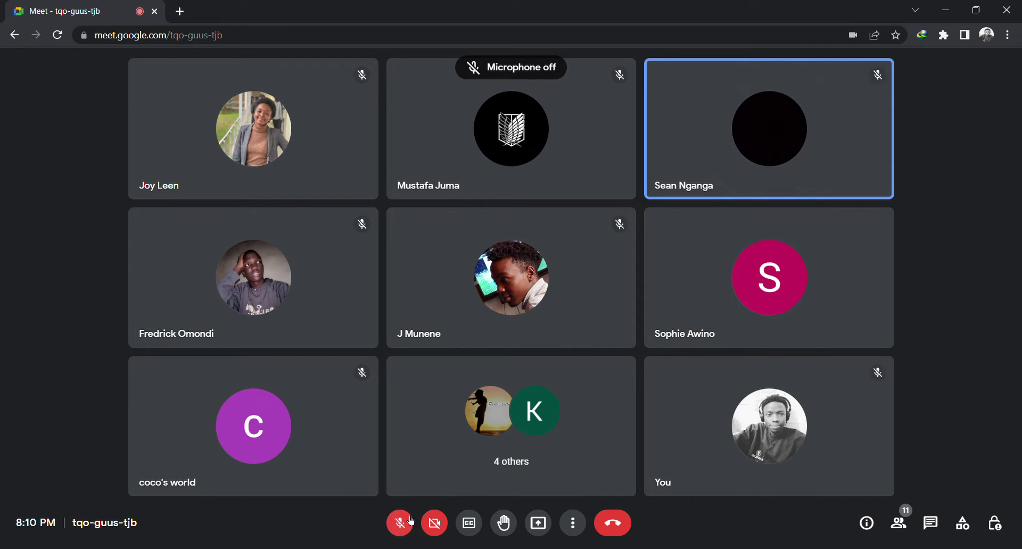
left_click(410, 521)
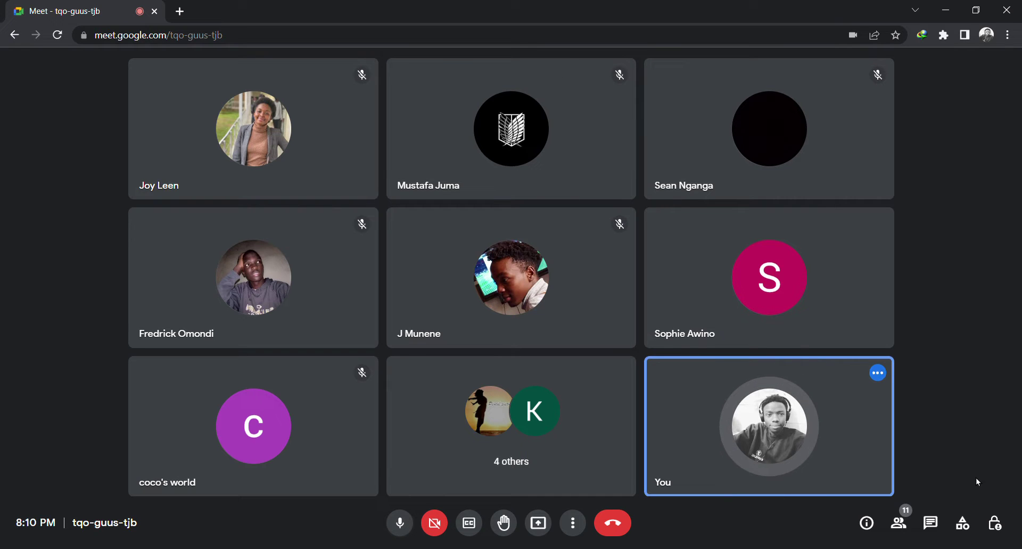
left_click(413, 519)
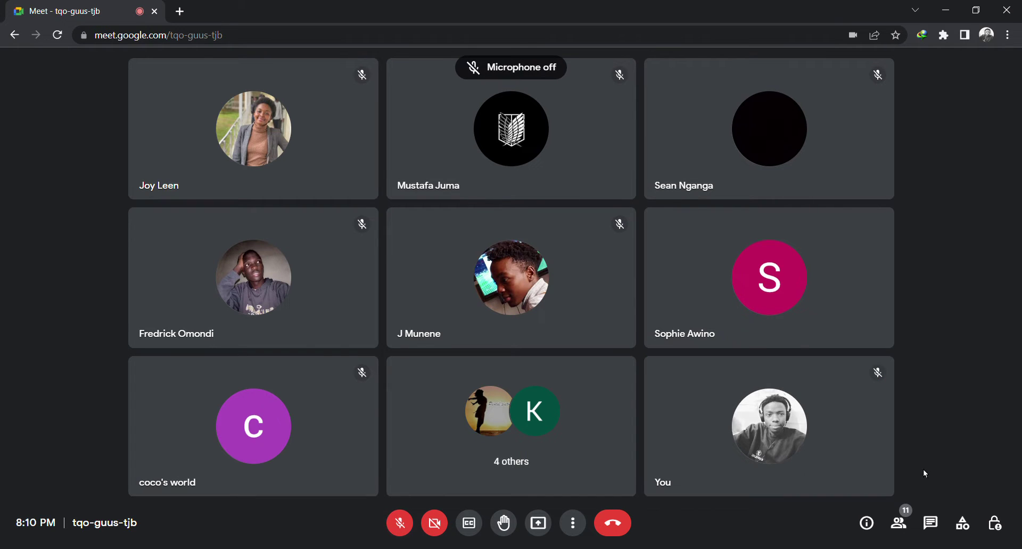
left_click(906, 525)
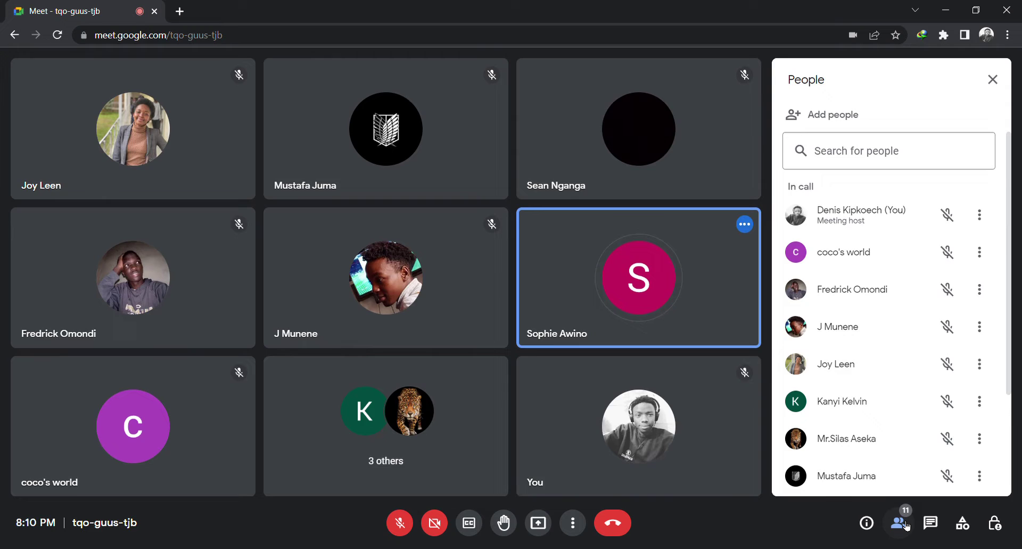
Close the People panel and switch the microphone back on
left_click(905, 526)
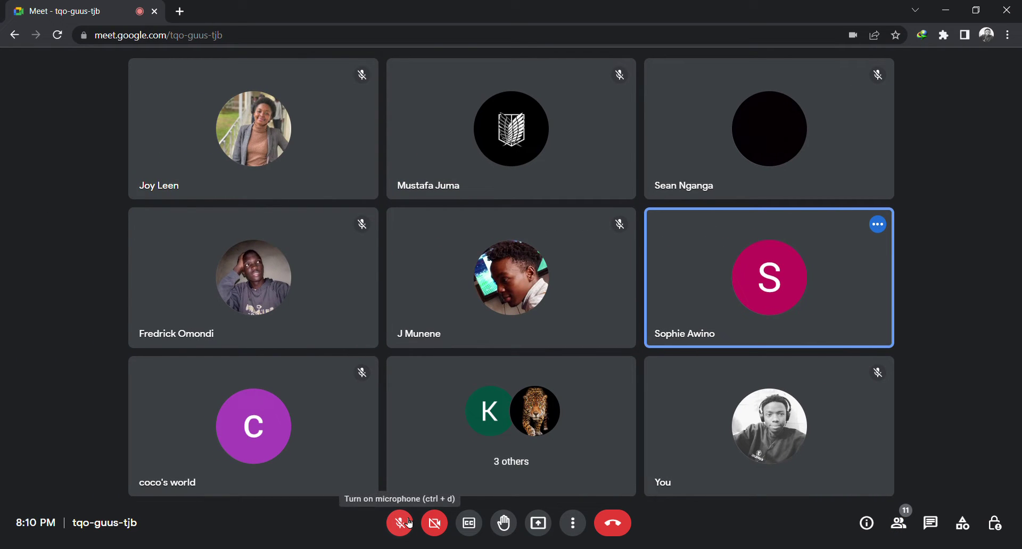
left_click(410, 524)
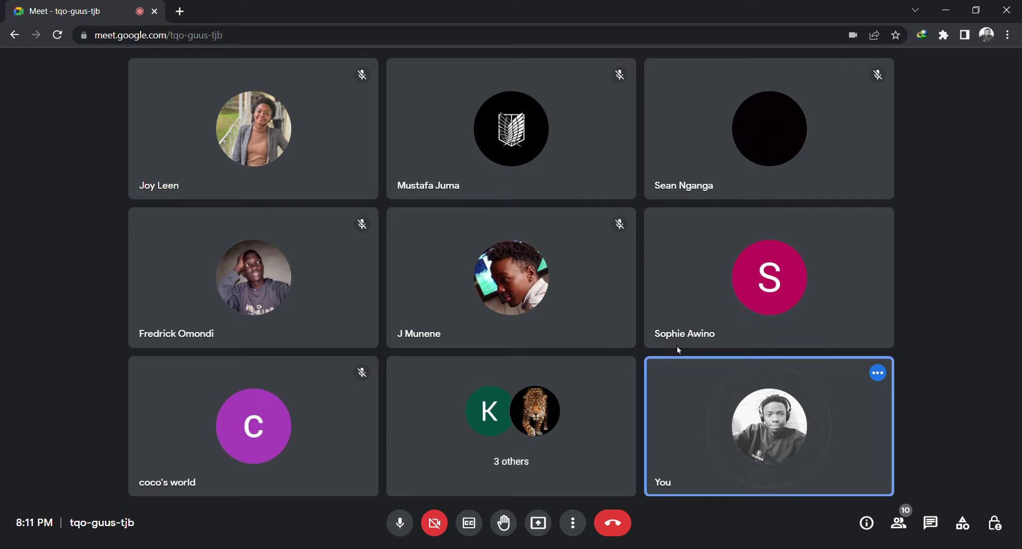
mouse_move(704, 336)
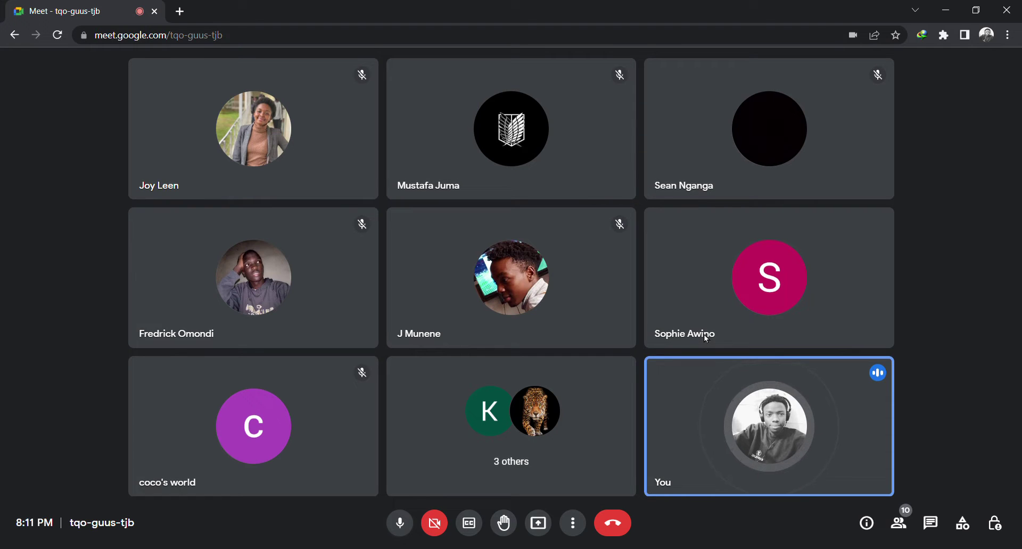
mouse_move(716, 319)
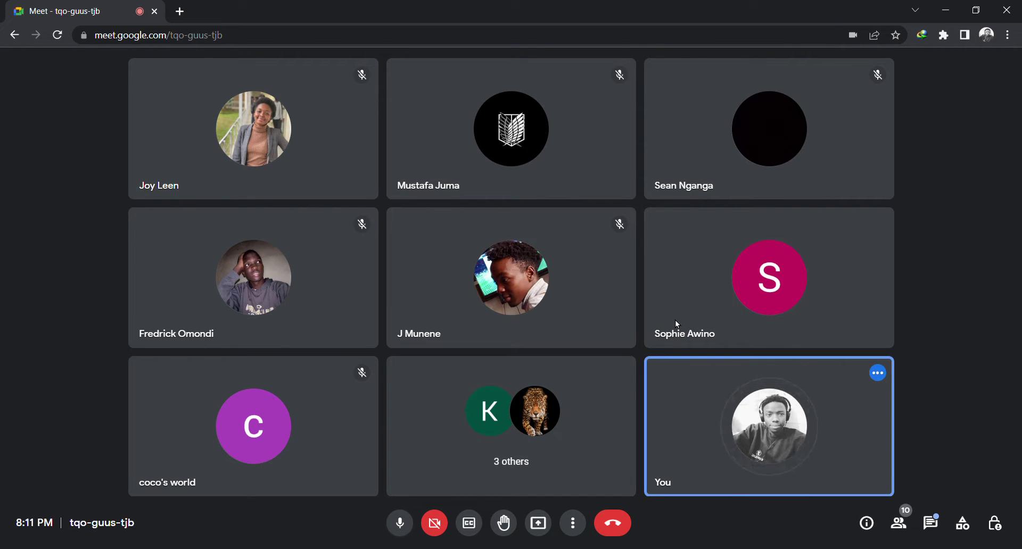
mouse_move(794, 375)
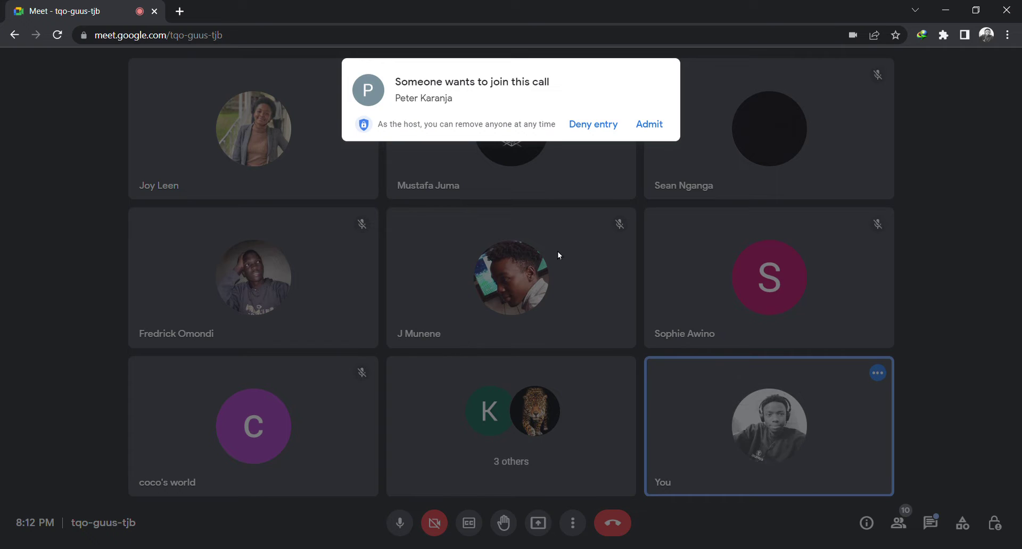
Admit the guest from the 'Someone wants to join this call' request, reaching 11 participants
left_click(648, 124)
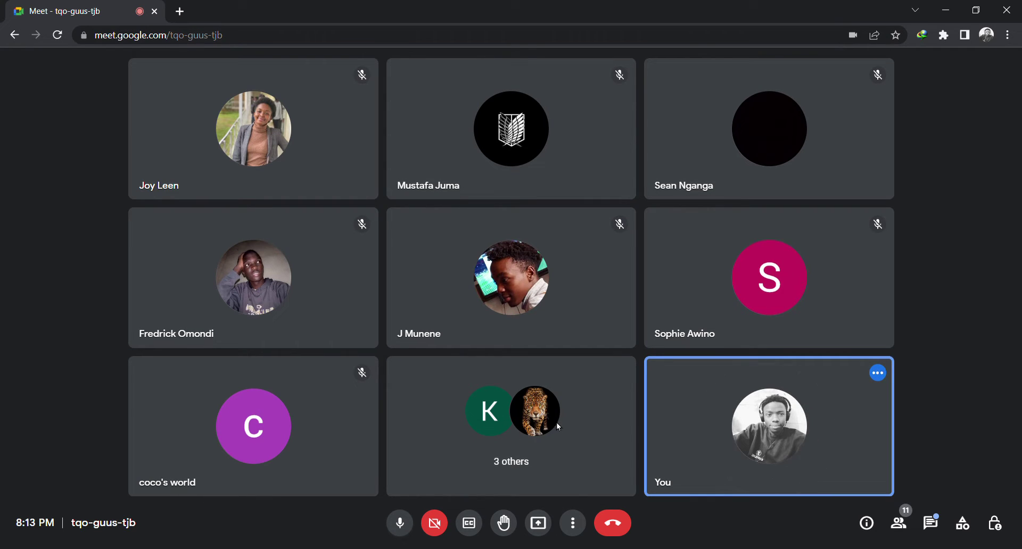
mouse_move(653, 392)
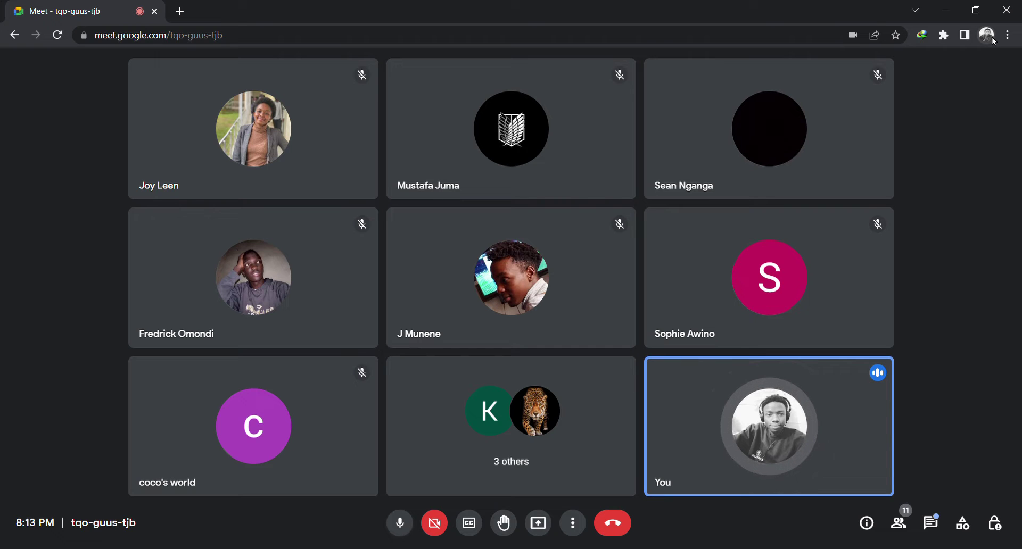
Check and close the in-call messages, then bring up the Present now choices
left_click(928, 511)
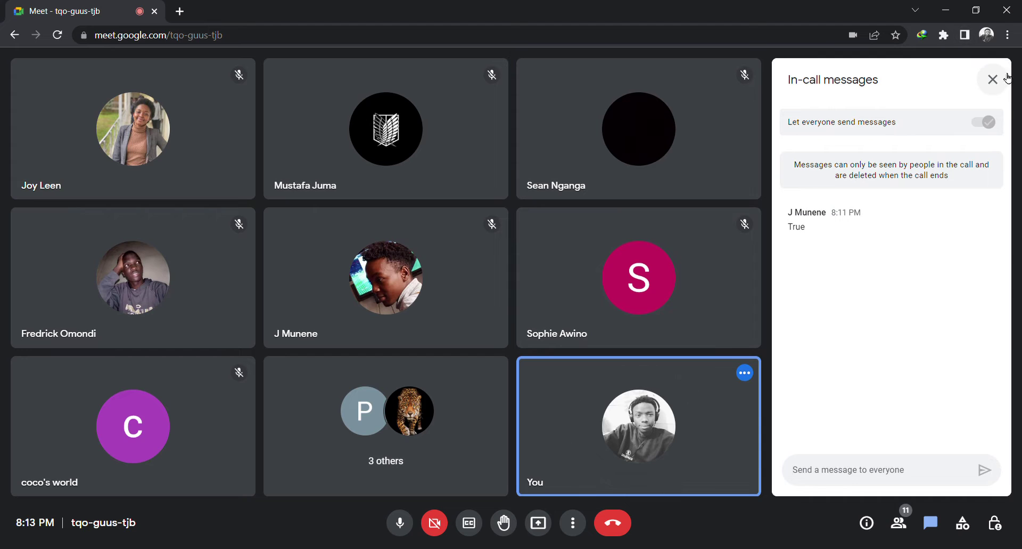
left_click(1005, 79)
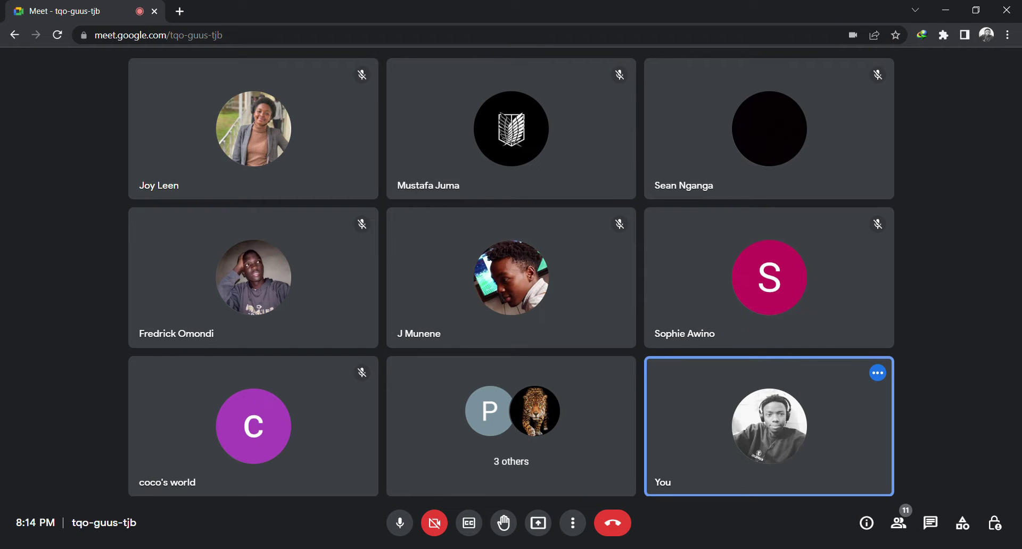
left_click(537, 524)
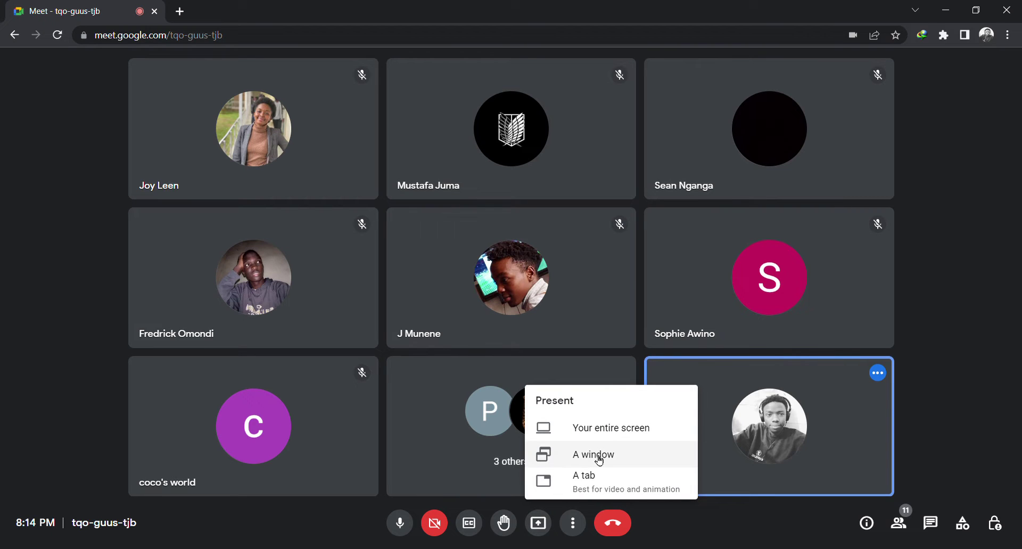
Share your entire screen with everyone in the call
left_click(622, 428)
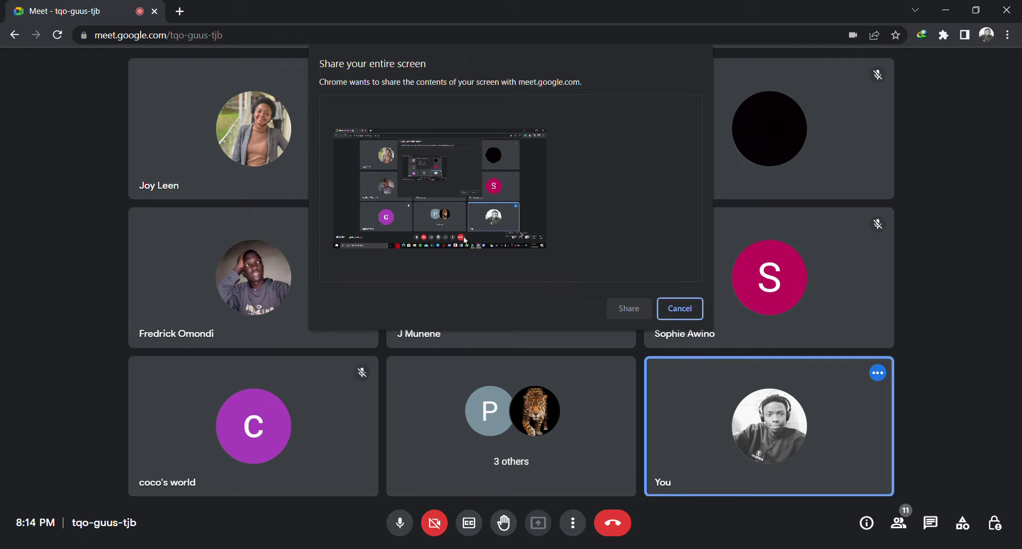
left_click(466, 192)
left_click(624, 308)
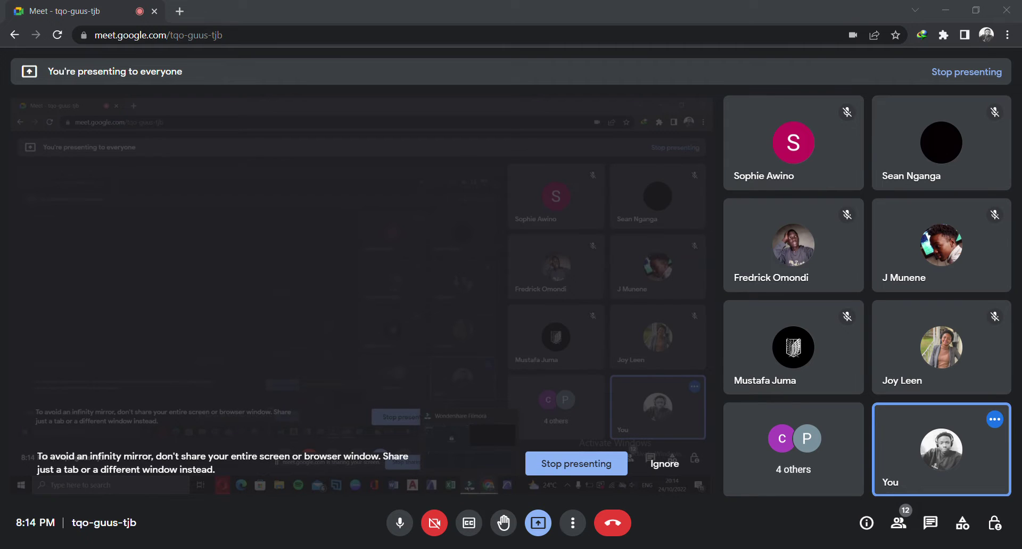
Switch between Filmora and Meet, then dismiss the infinity-mirror warning
left_click(665, 528)
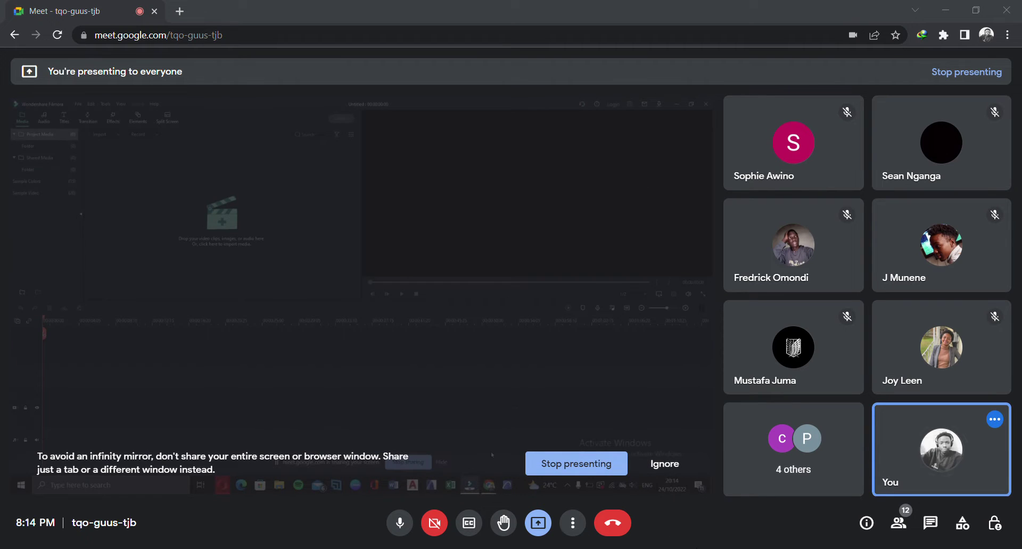
mouse_move(492, 487)
left_click(637, 498)
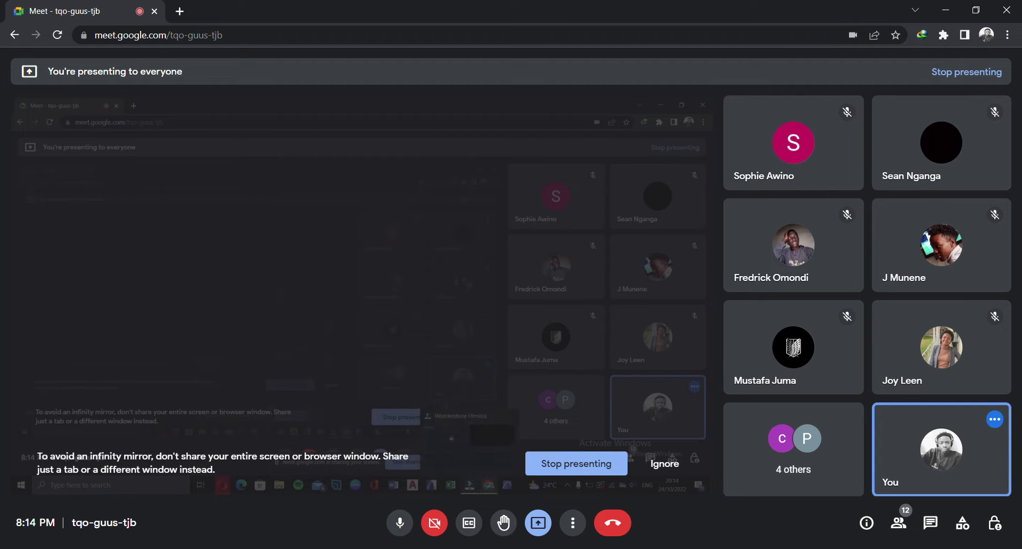
mouse_move(472, 485)
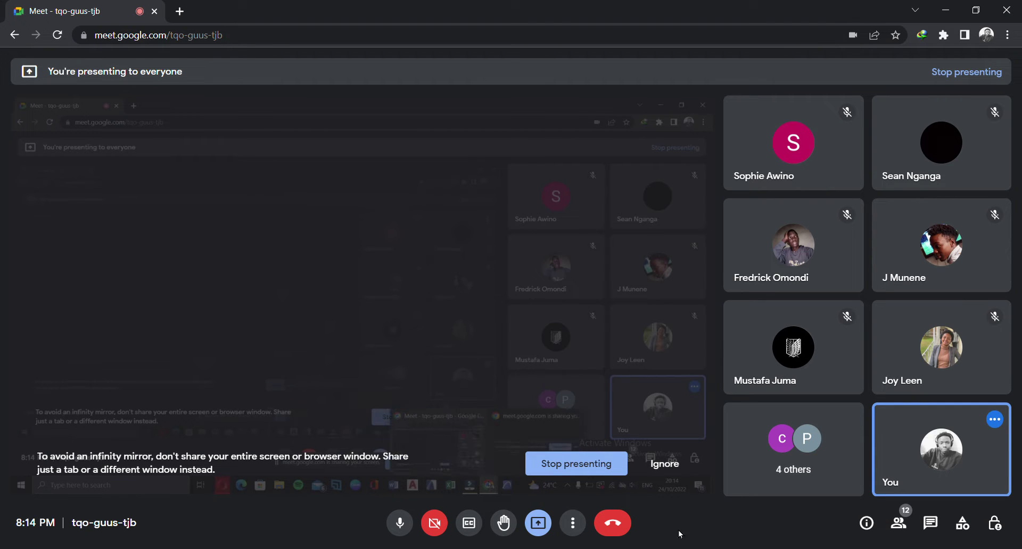
left_click(664, 464)
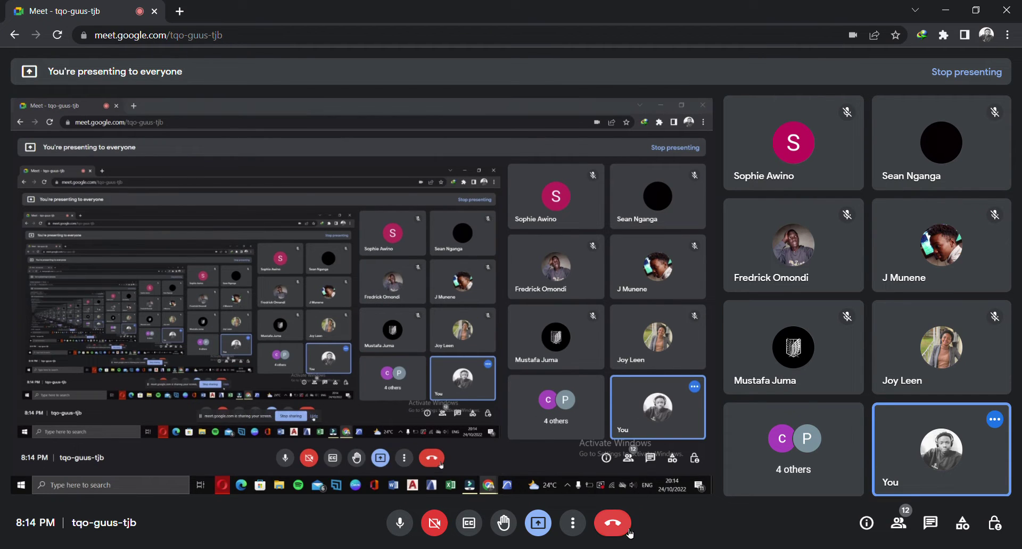
Admit a waiting guest and bring the Filmora window to the front of the share
left_click(409, 524)
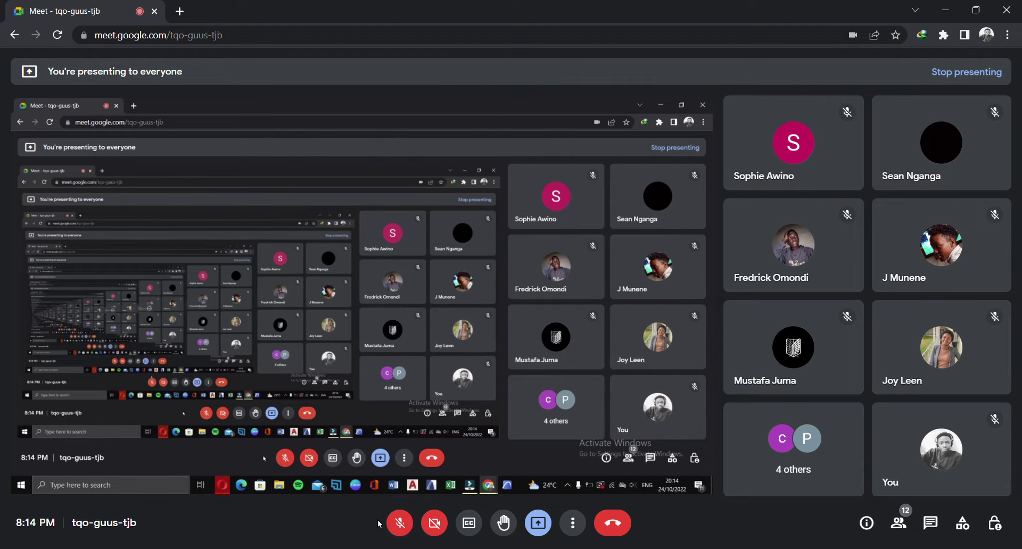
left_click(399, 523)
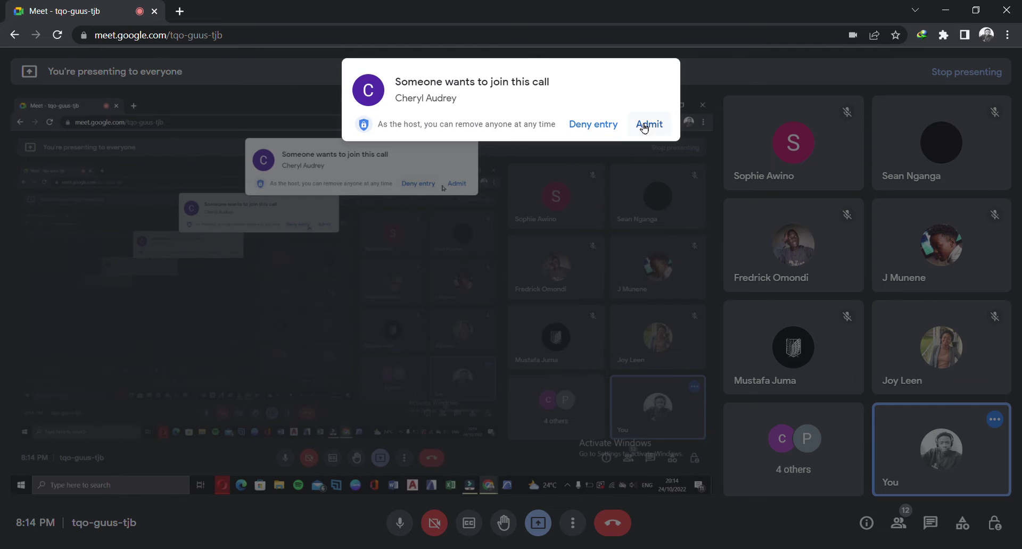
left_click(649, 123)
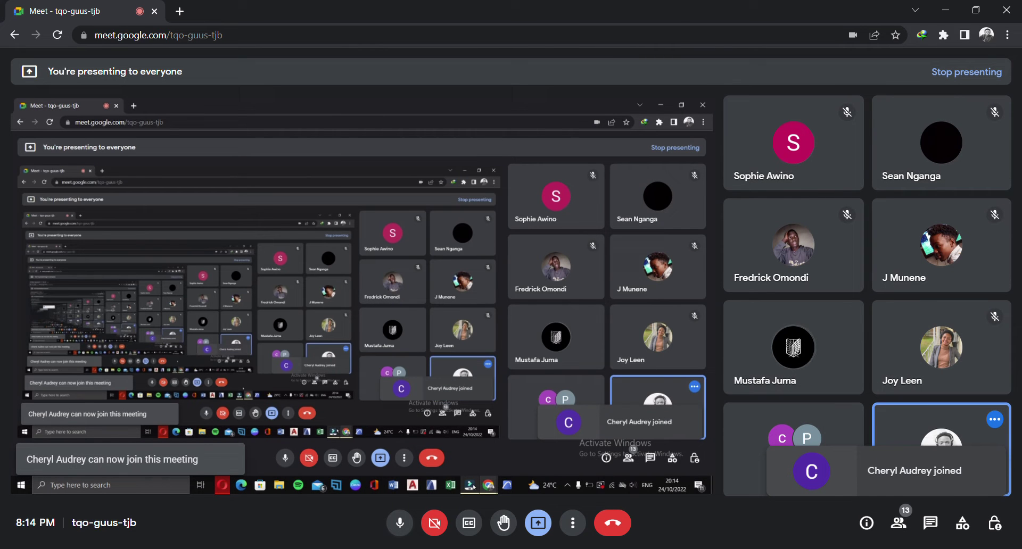
left_click(660, 513)
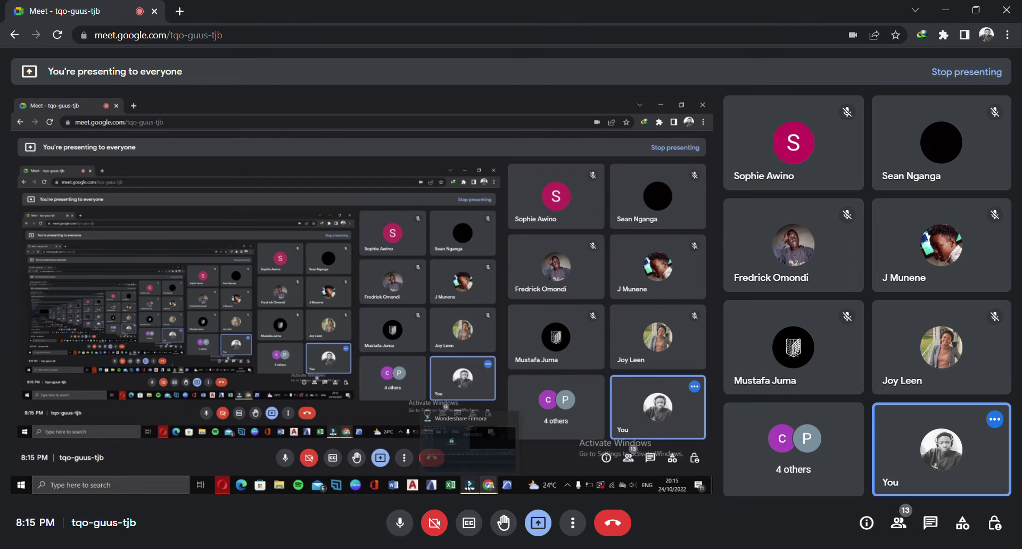
left_click(666, 506)
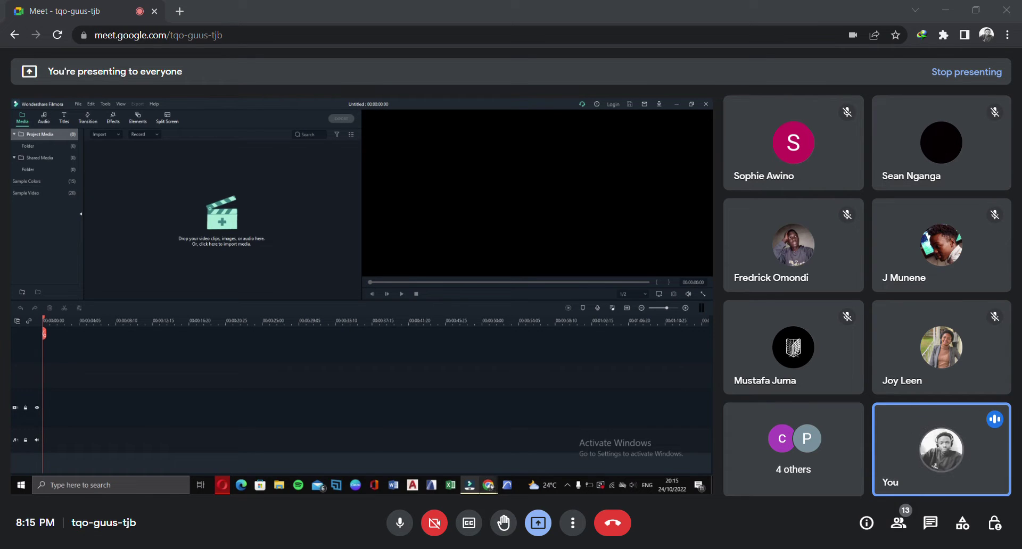
mouse_move(490, 486)
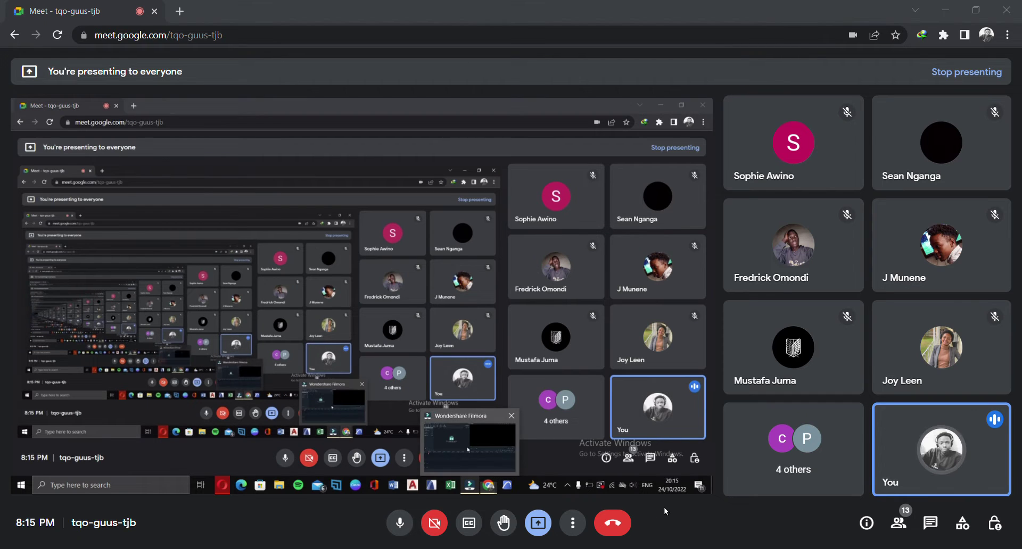
left_click(435, 411)
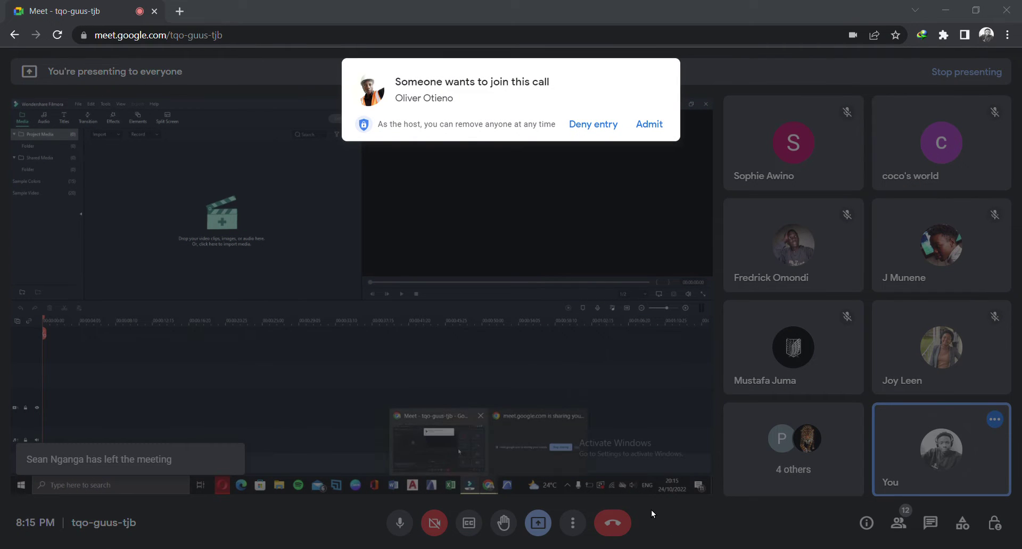
Admit the next two guests, reaching 14 participants, and put Filmora back in front
left_click(653, 122)
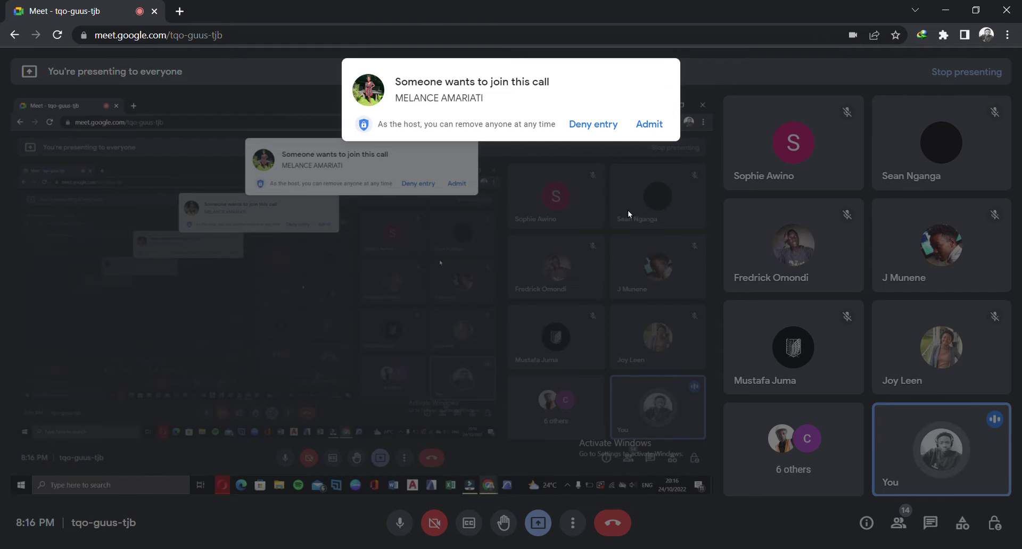
left_click(653, 124)
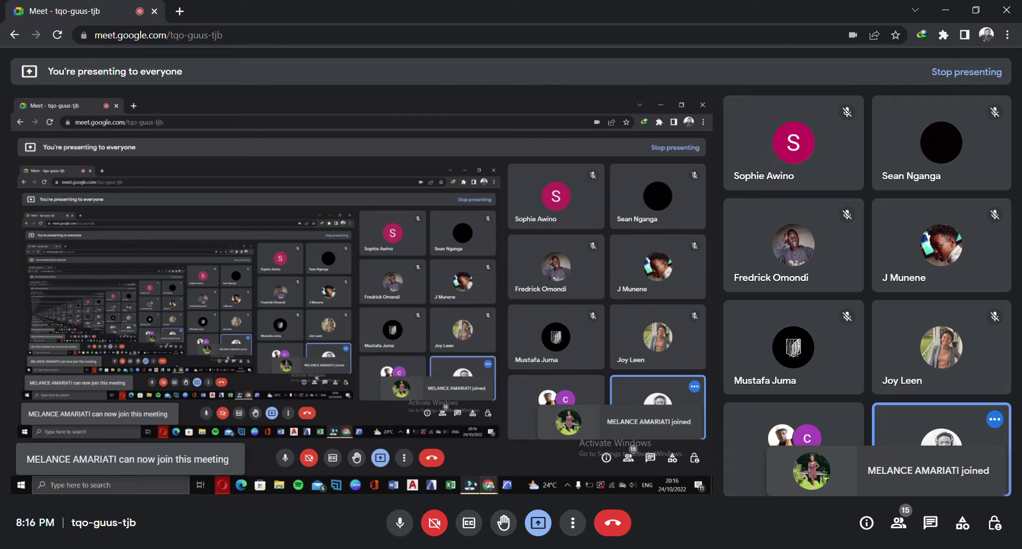
left_click(668, 548)
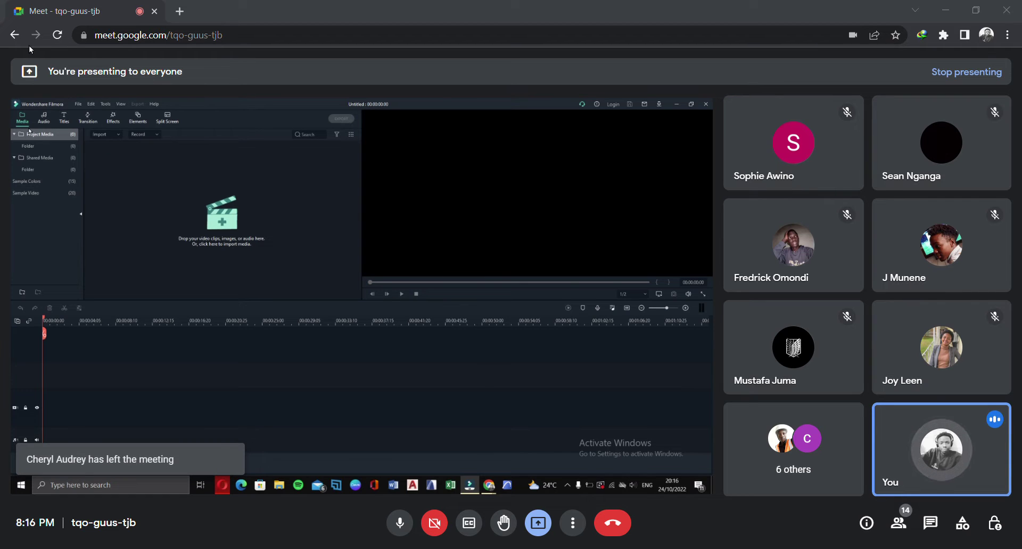
Browse Project Media and Shared Media, then select the Sample Colors swatches
left_click(35, 135)
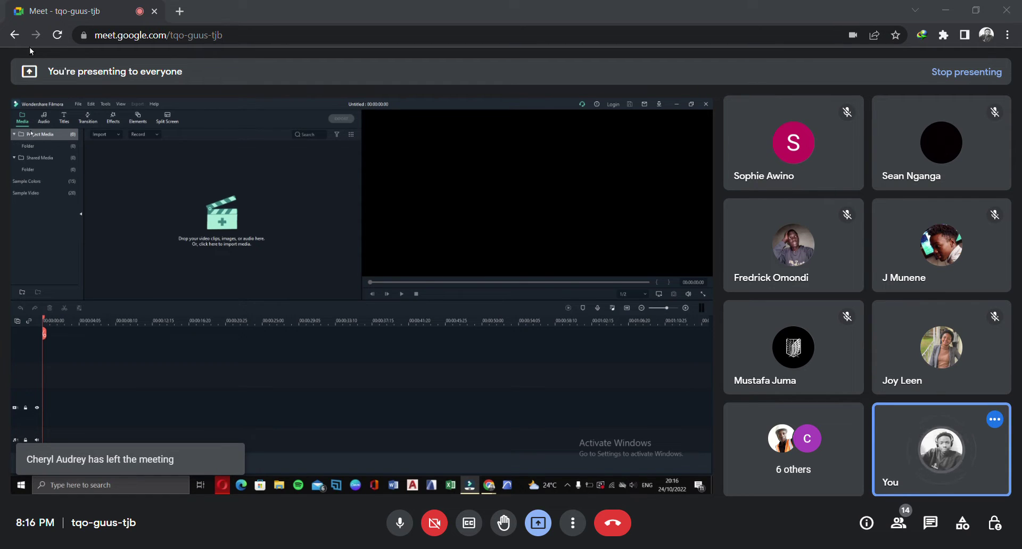
left_click(36, 135)
left_click(43, 148)
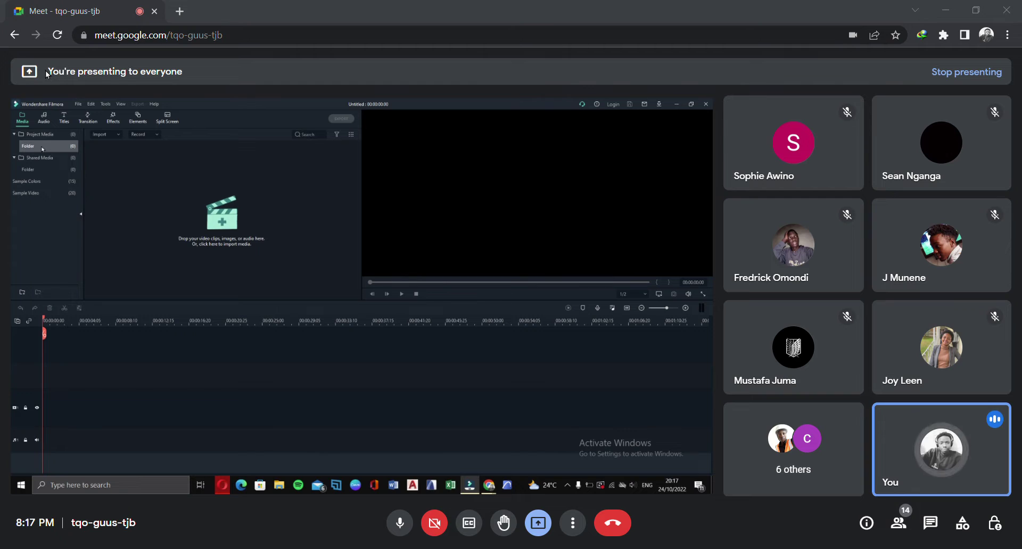
left_click(50, 156)
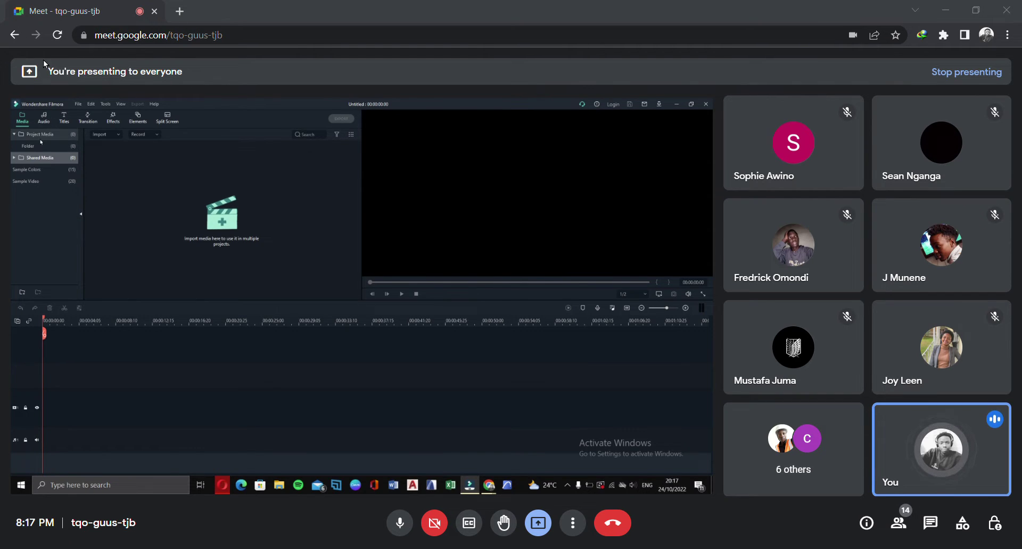
left_click(47, 170)
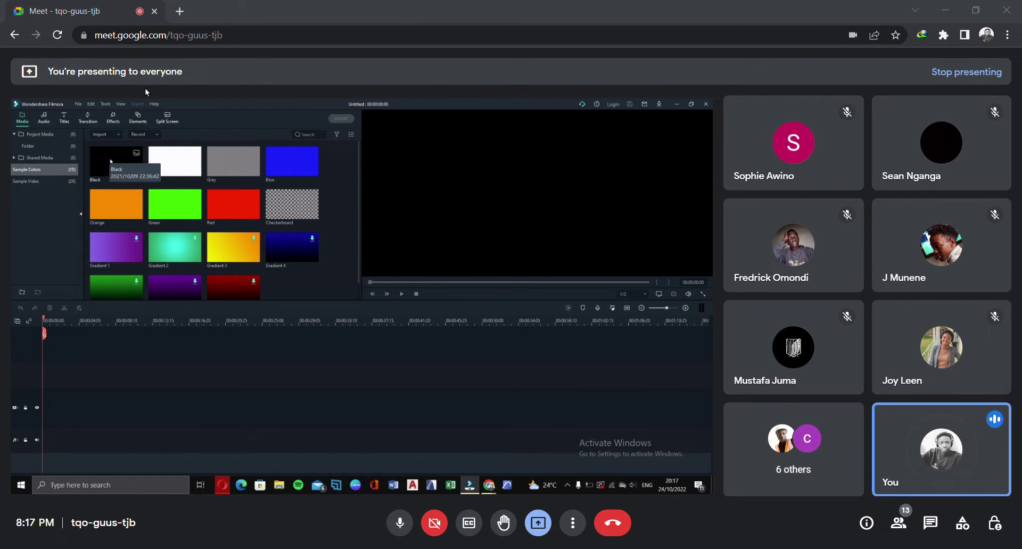
Scroll through the Sample Video clips, then return to the empty Project Media folder
scroll(115, 218, "down", 1)
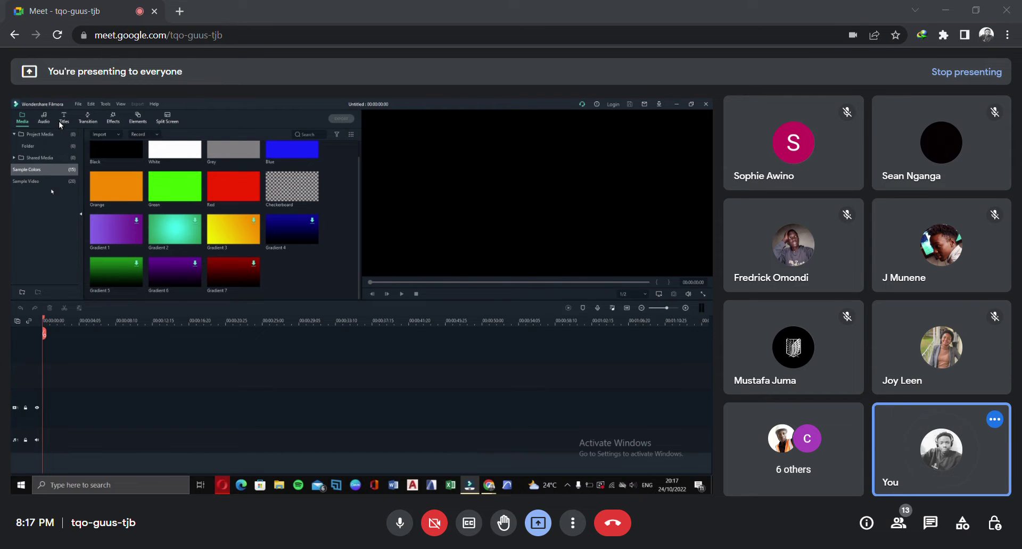
left_click(45, 181)
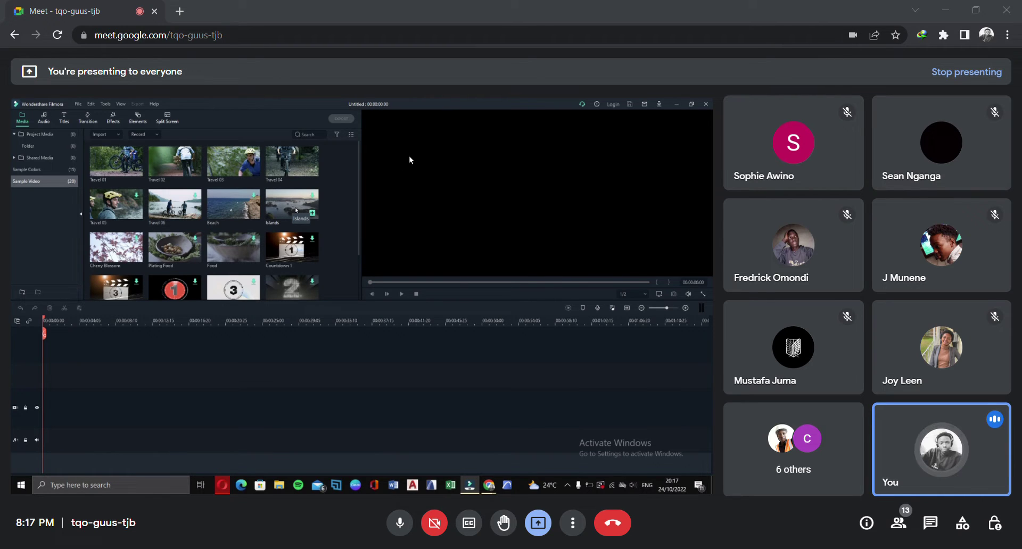
scroll(283, 208, "down", 2)
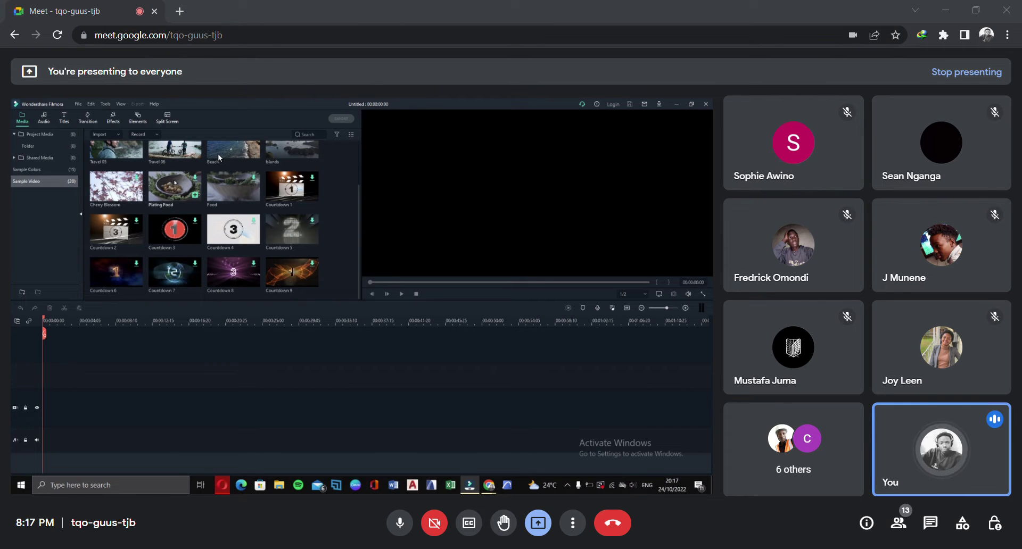
scroll(228, 157, "up", 2)
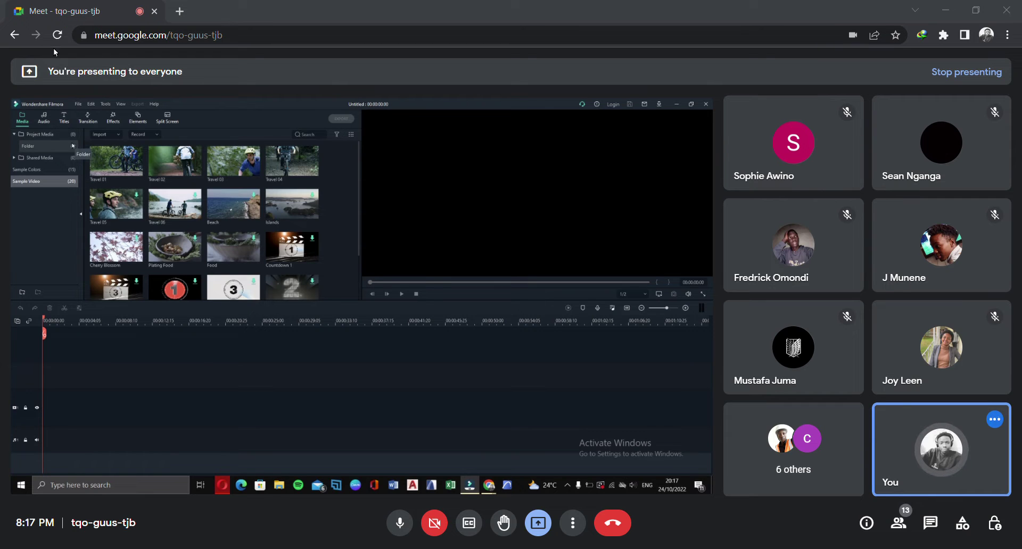
left_click(44, 133)
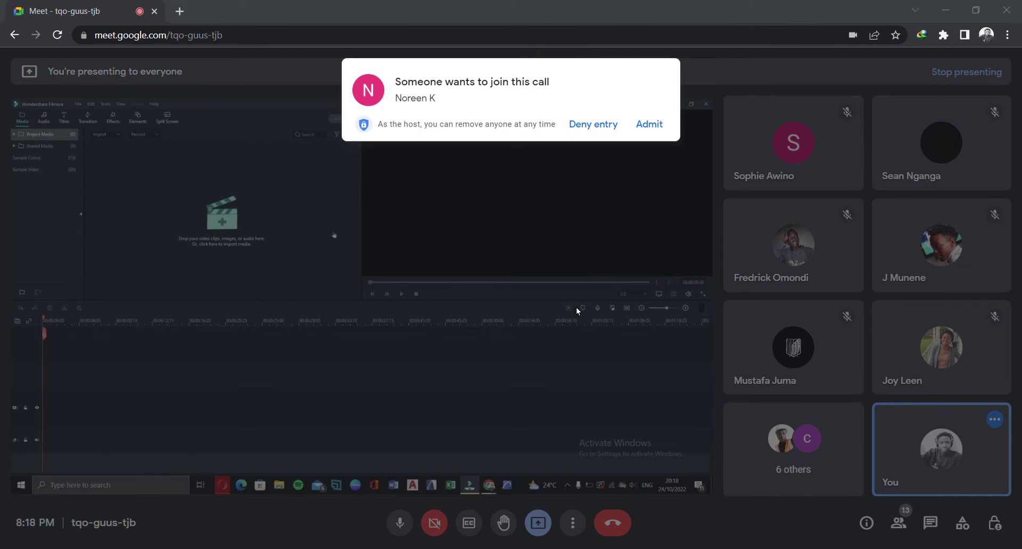
Switch to Meet, admit the waiting person, and return to Filmora
mouse_move(488, 485)
left_click(647, 499)
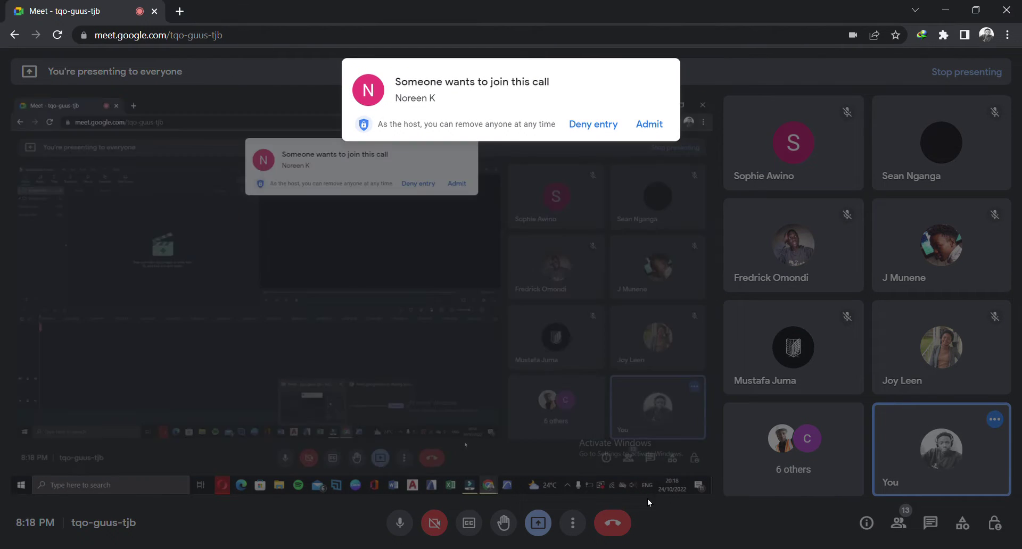
left_click(650, 125)
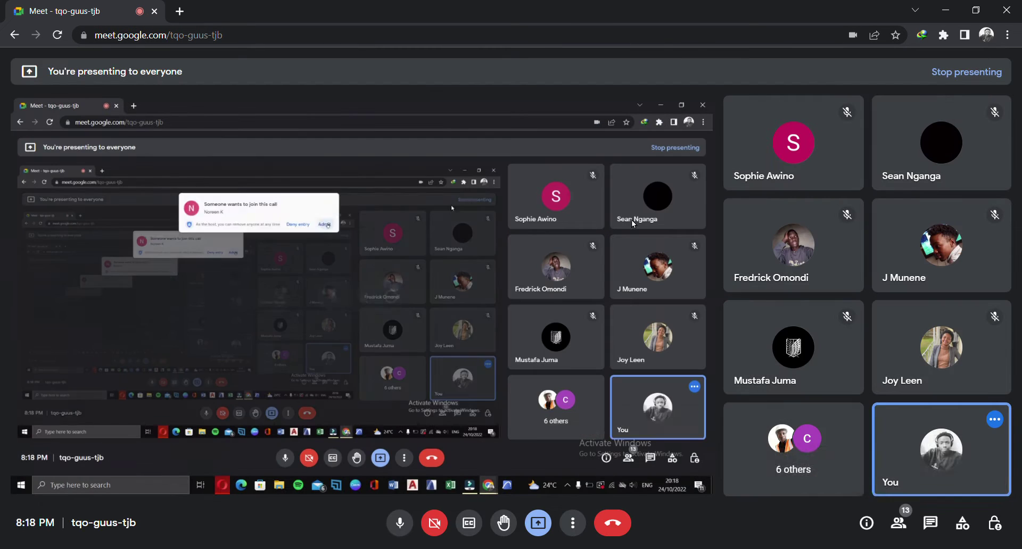
left_click(668, 548)
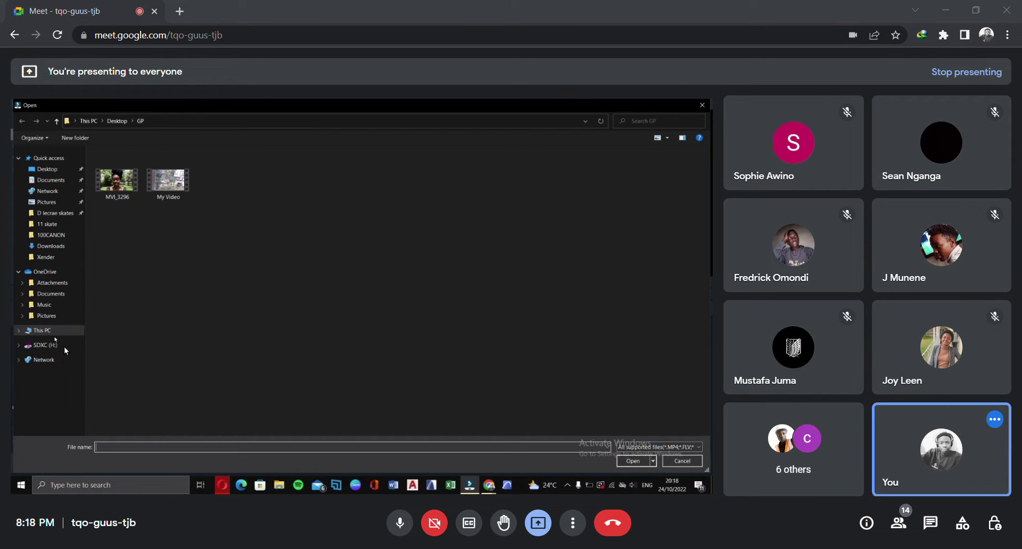
Look through the SDXC (H:) drive in the import window, then cancel without importing
left_click(45, 345)
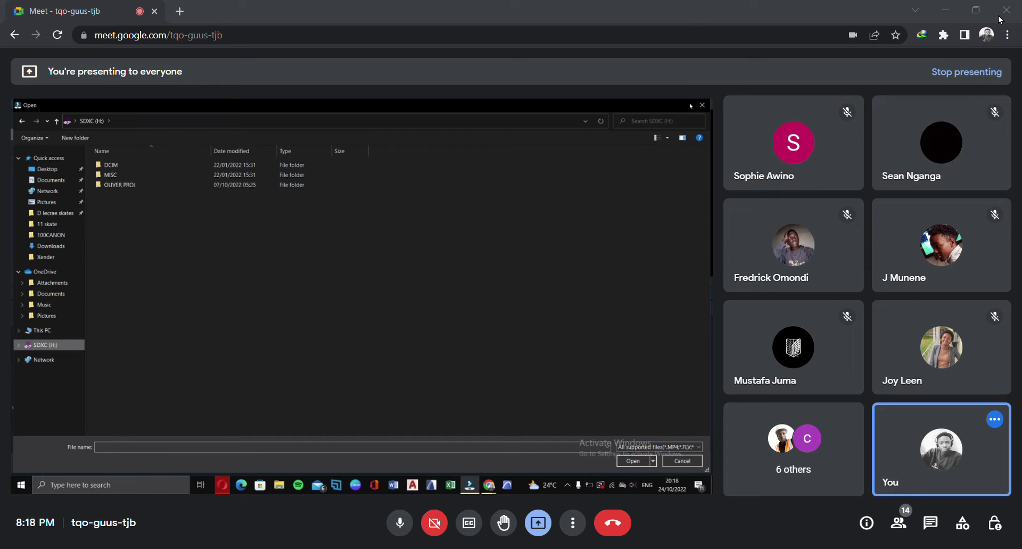
left_click(988, 522)
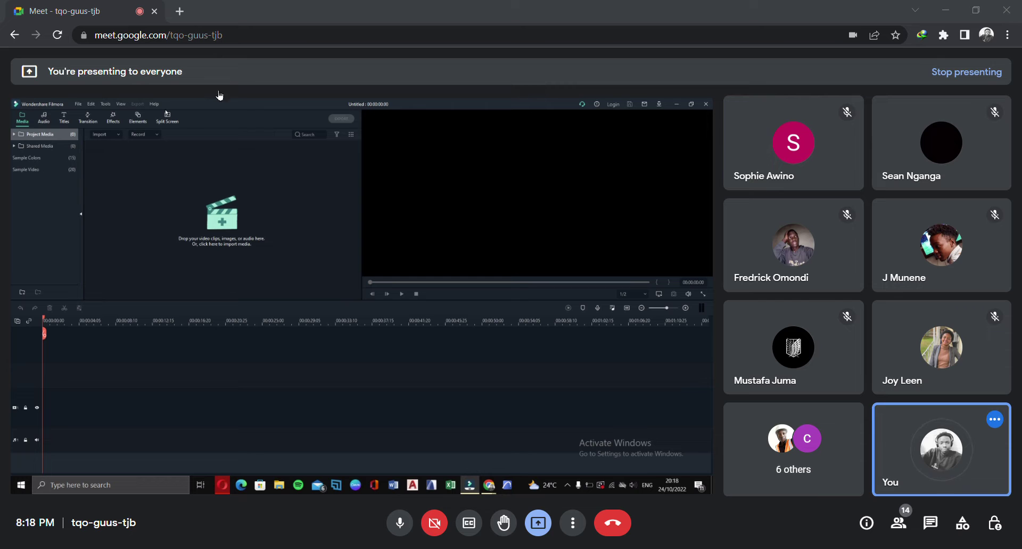
Admit the waiting person into the Meet call and bring Filmora's Audio library back on screen
left_click(194, 63)
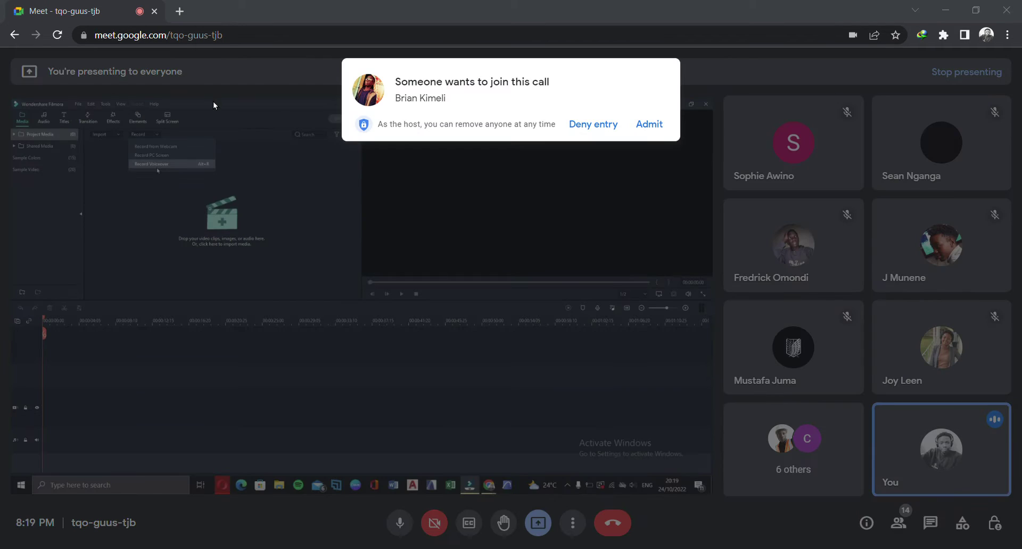
left_click(697, 548)
left_click(623, 513)
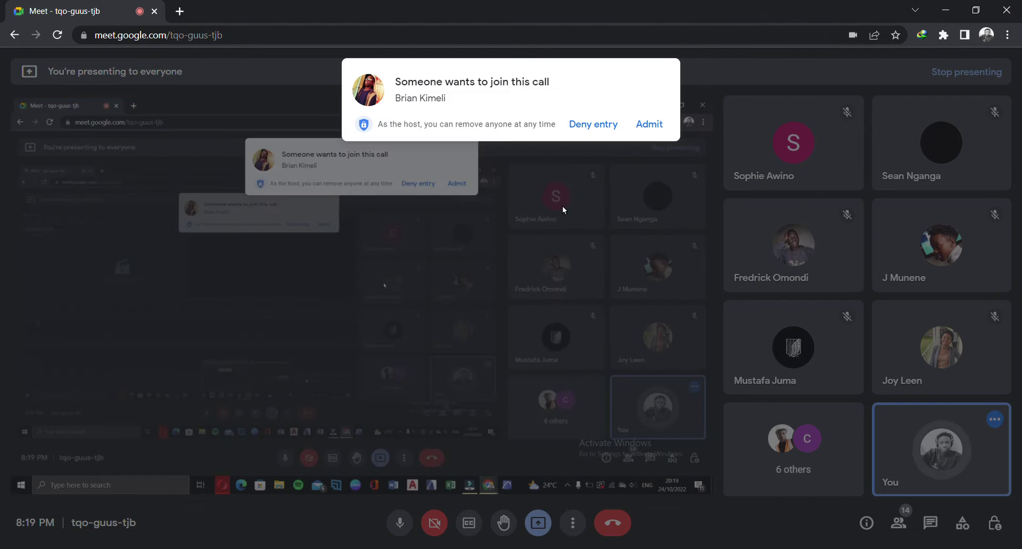
left_click(649, 124)
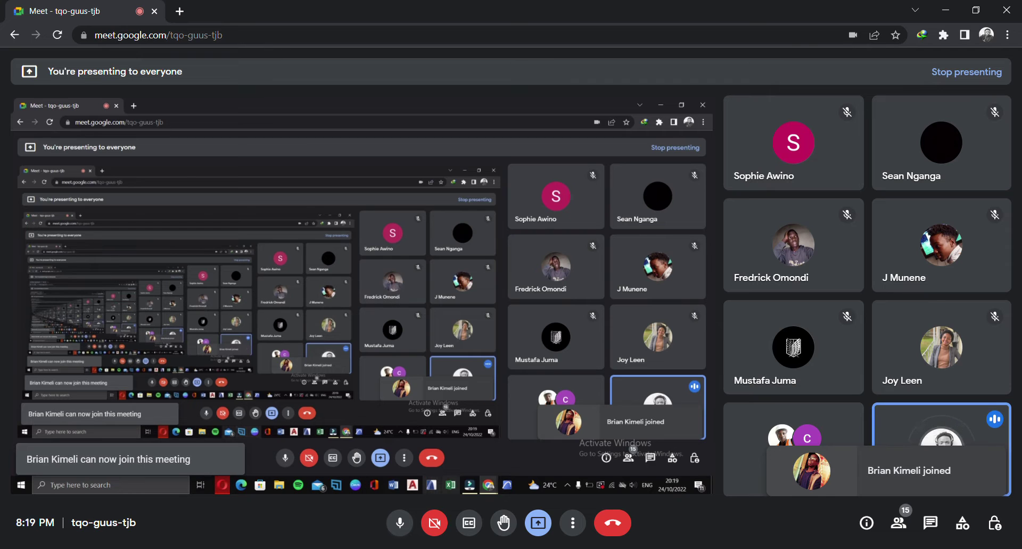
left_click(469, 484)
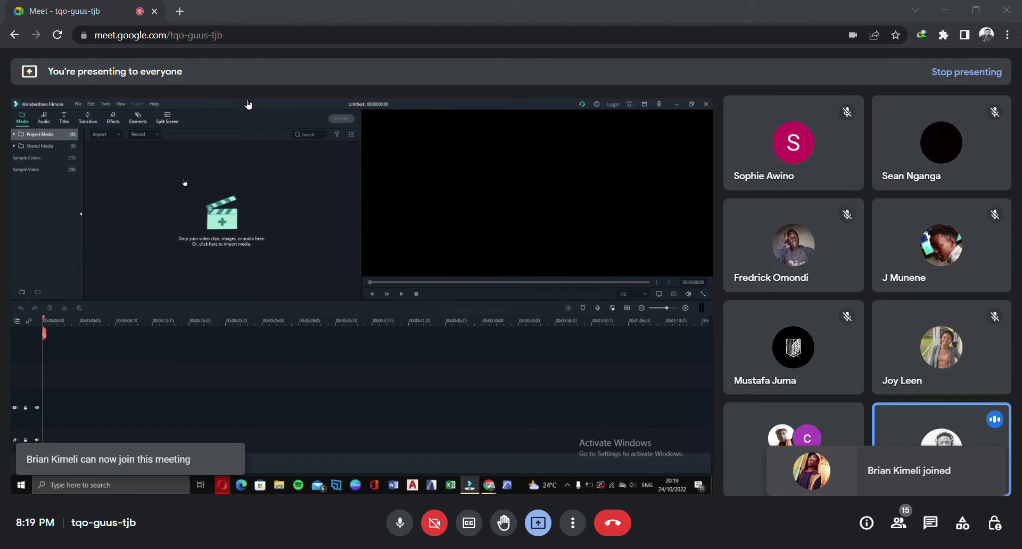
left_click(207, 52)
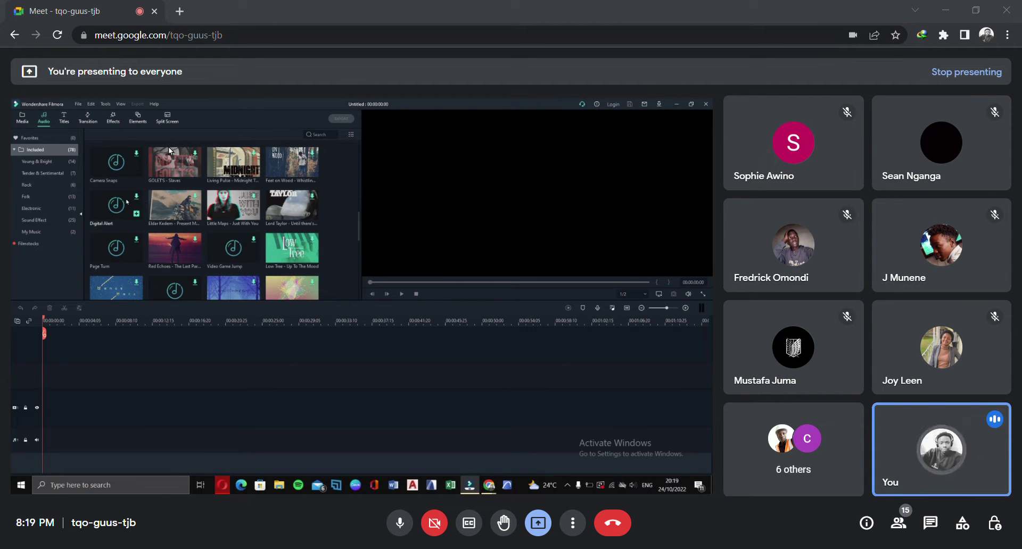
Scroll through the Audio tab's music tracks, then switch to the empty Project Media panel
scroll(212, 154, "down", 3)
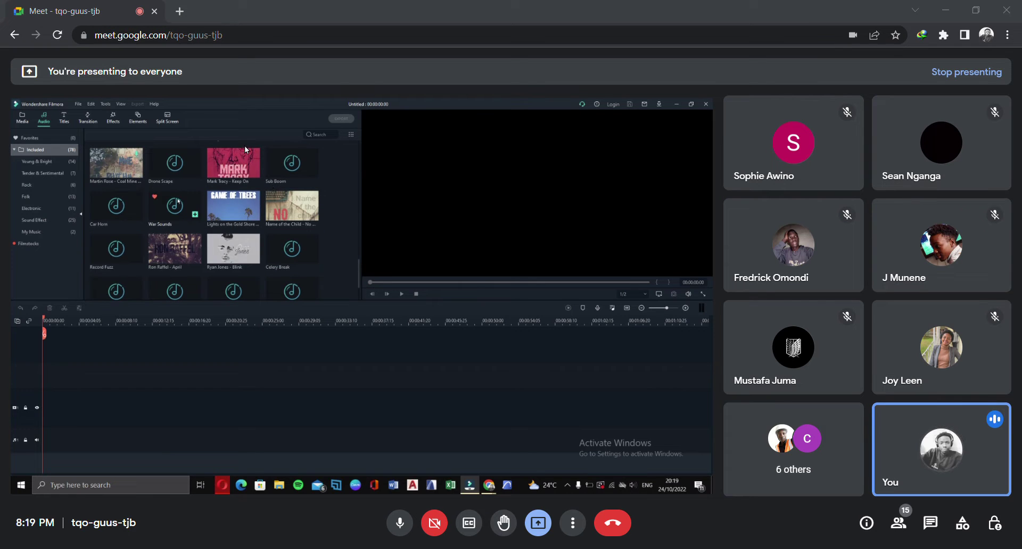
scroll(184, 200, "up", 3)
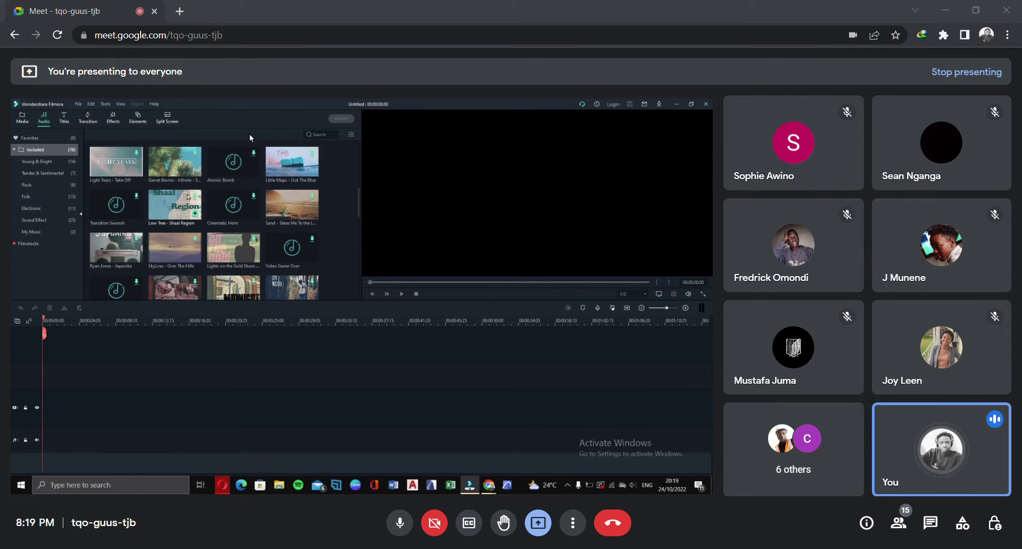
scroll(151, 198, "down", 3)
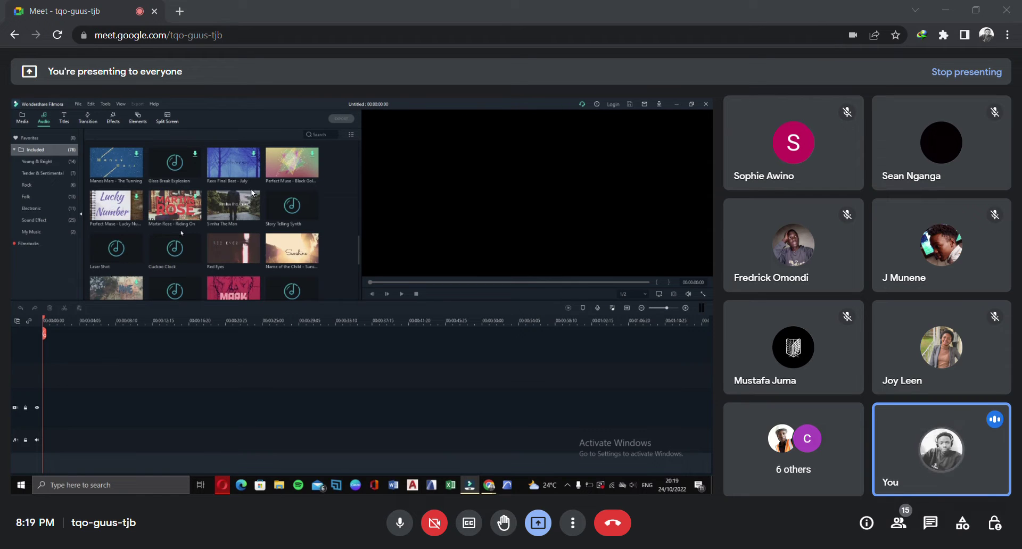
scroll(200, 209, "down", 3)
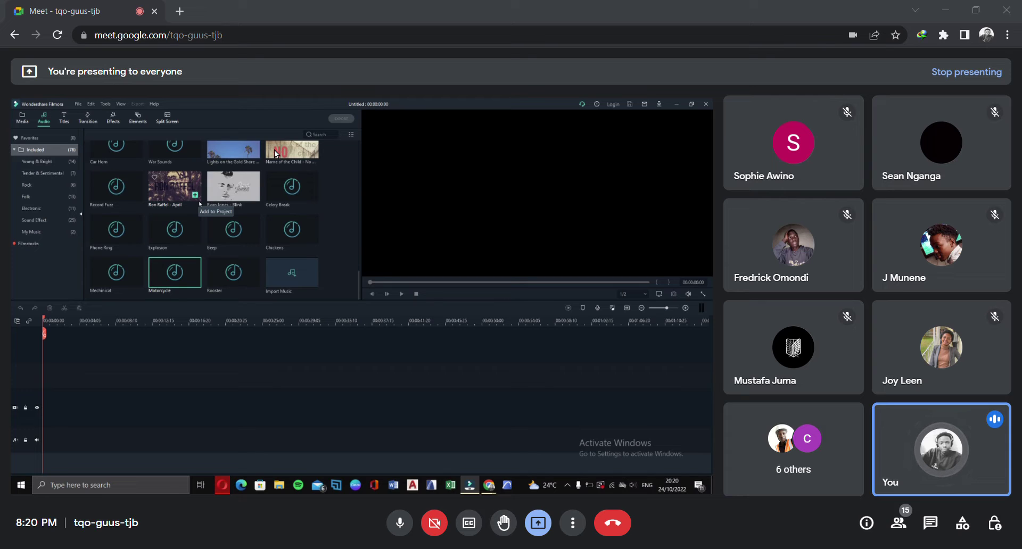
scroll(263, 148, "down", 5)
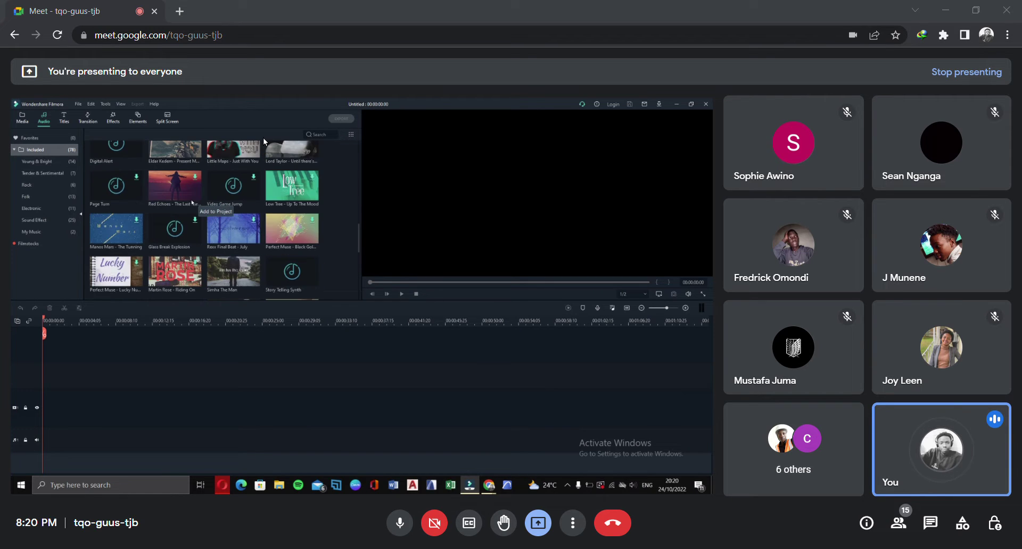
scroll(264, 142, "down", 3)
scroll(263, 140, "up", 2)
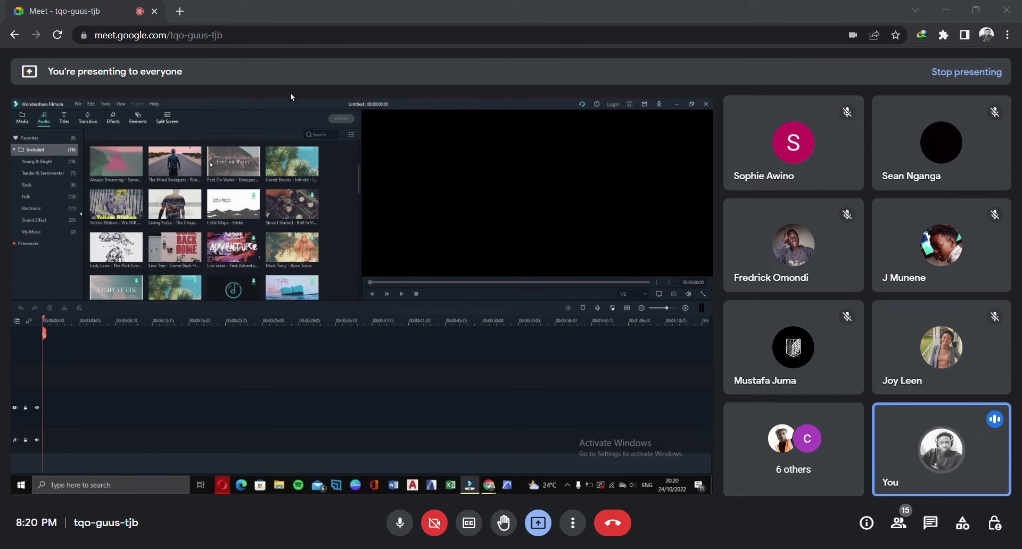
scroll(295, 133, "down", 3)
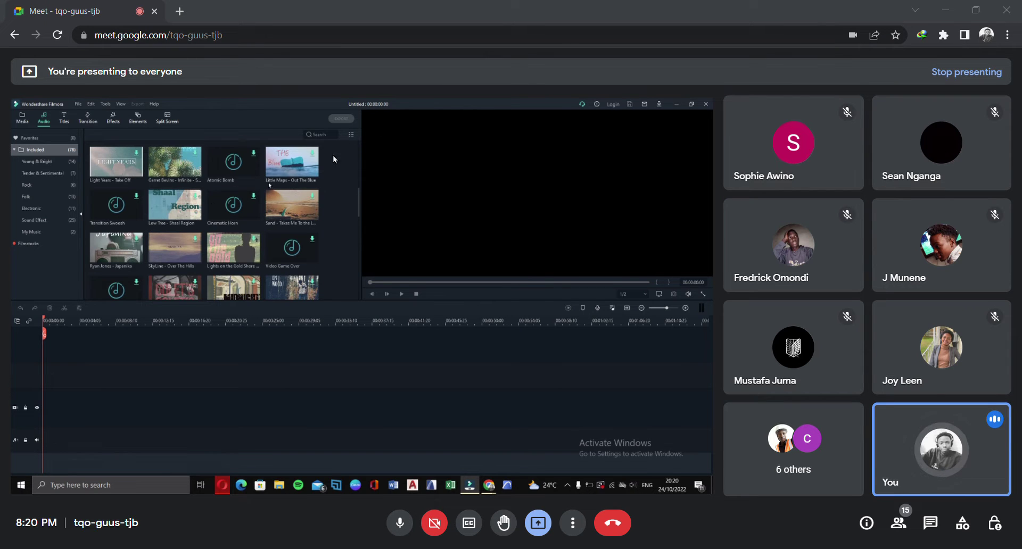
scroll(323, 155, "up", 2)
scroll(323, 155, "down", 1)
scroll(318, 136, "up", 1)
scroll(316, 129, "down", 1)
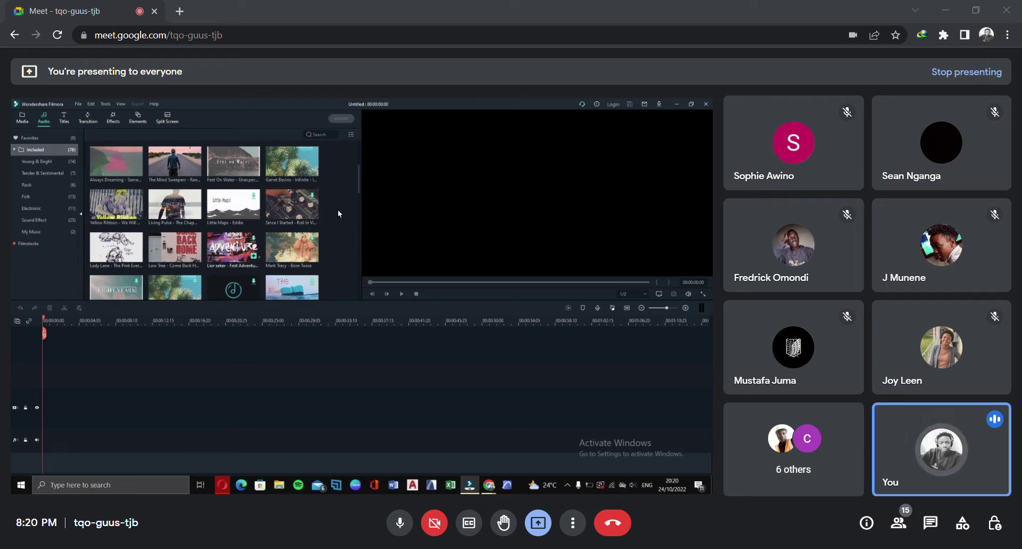
scroll(337, 213, "down", 3)
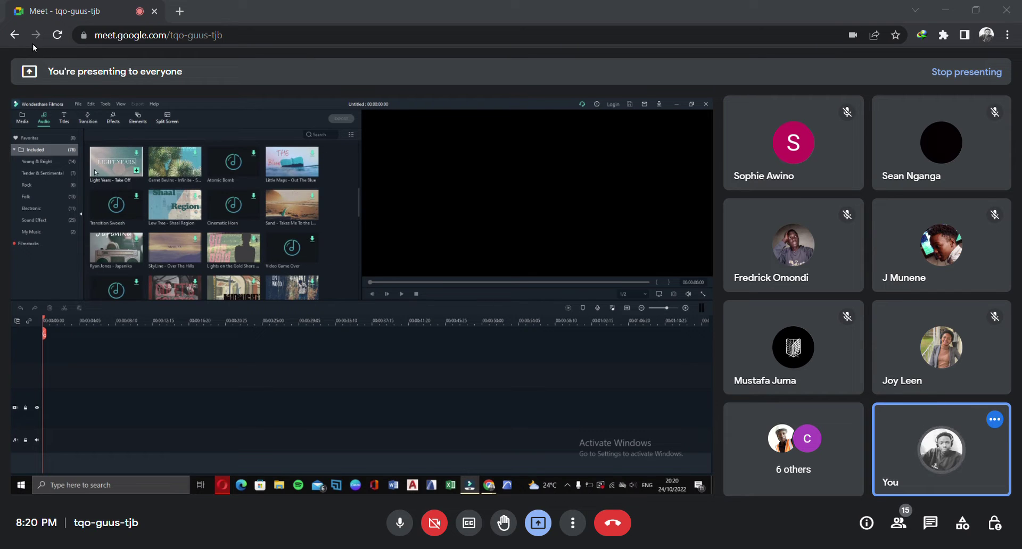
left_click(22, 118)
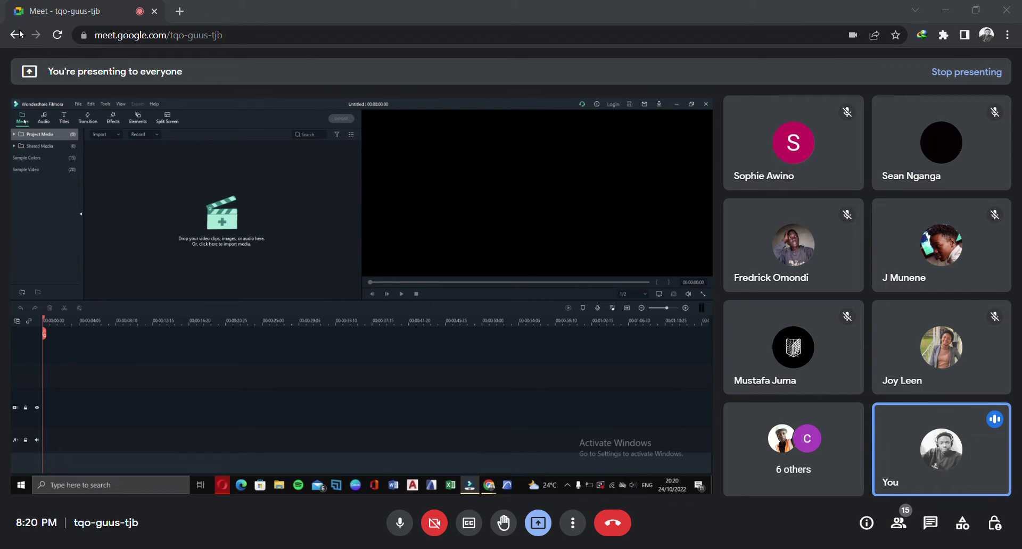
Open the Titles library's Custom > Openers templates and preview Opener 3
left_click(64, 119)
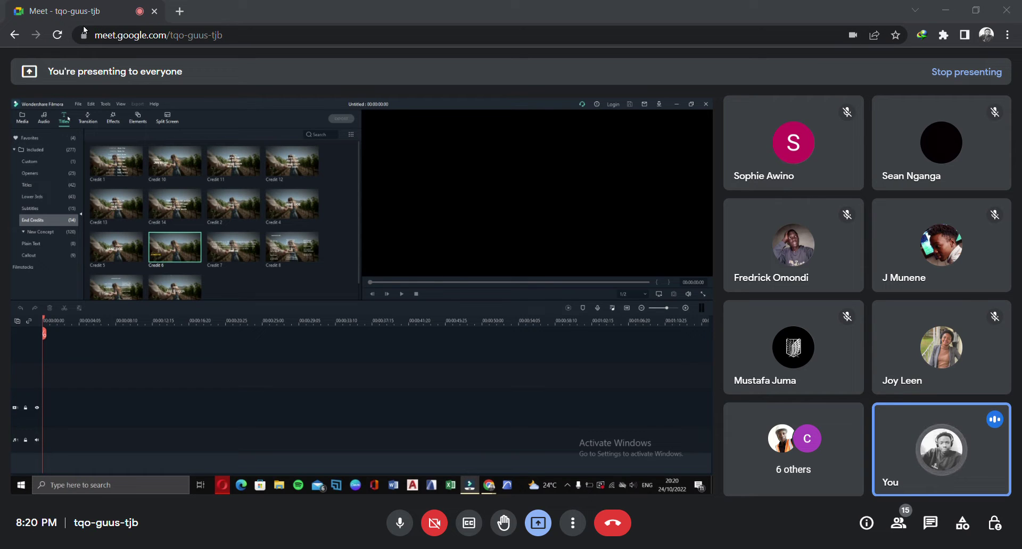
left_click(45, 161)
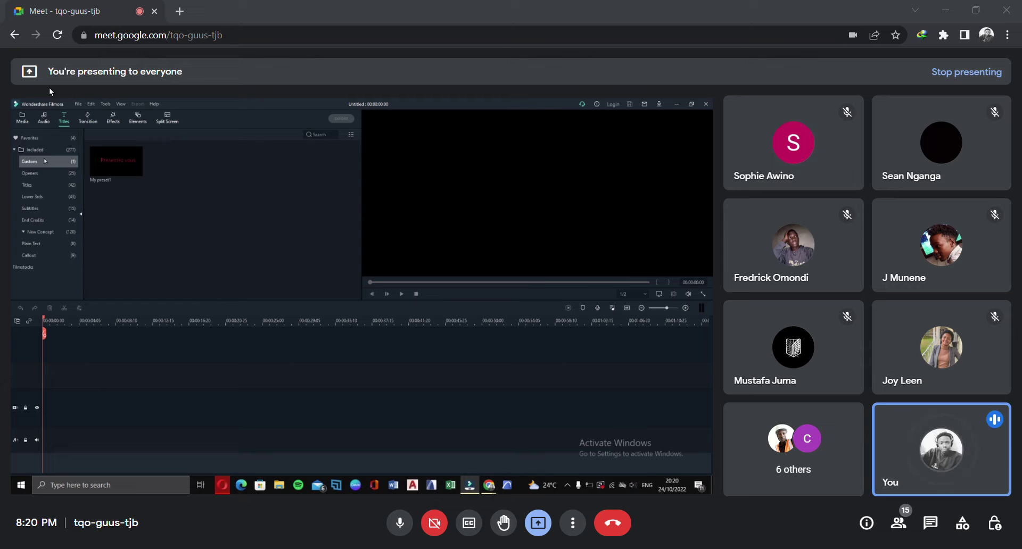
left_click(43, 174)
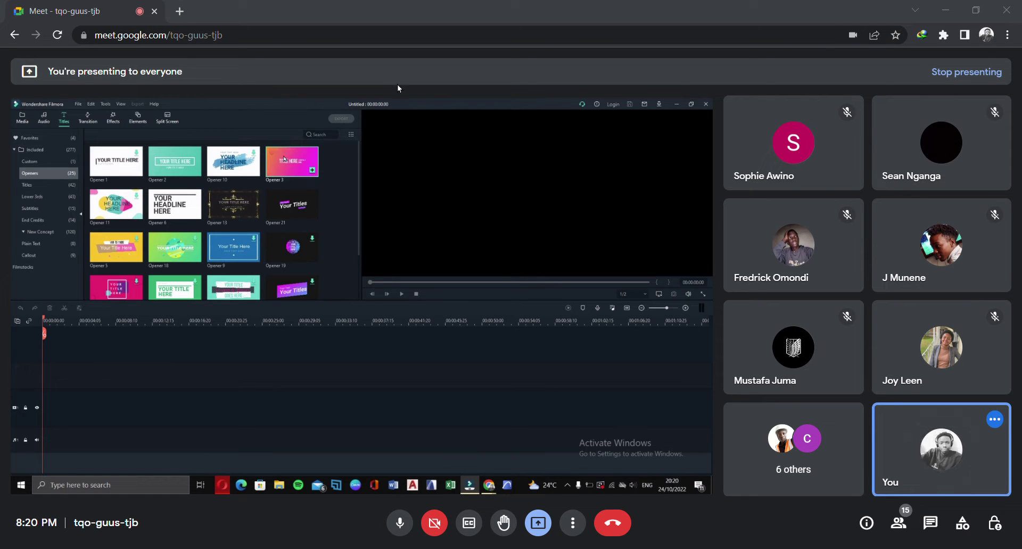
left_click(284, 159)
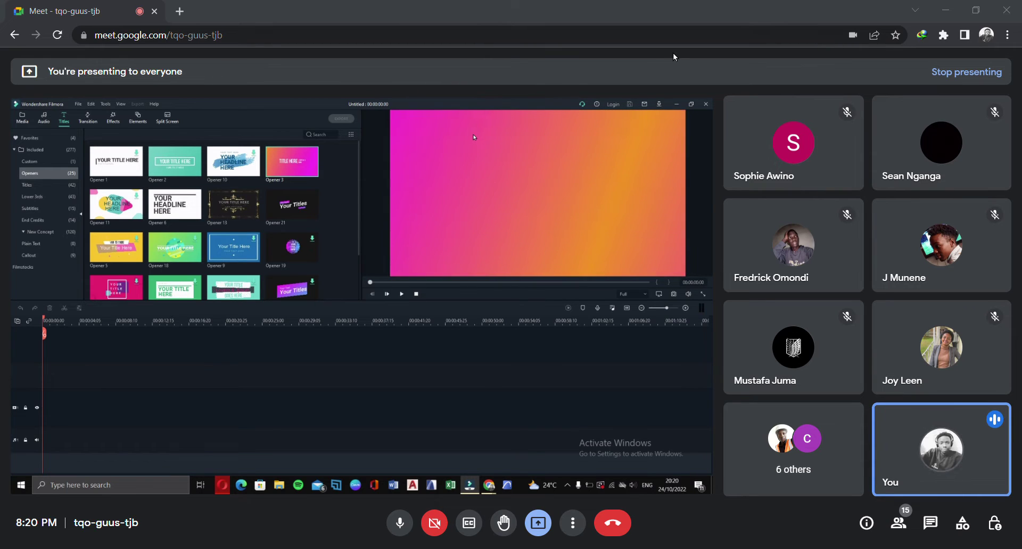
Replay and pause the Opener 3 preview, then bring up the Slideshow transitions library
left_click(291, 172)
left_click(402, 290)
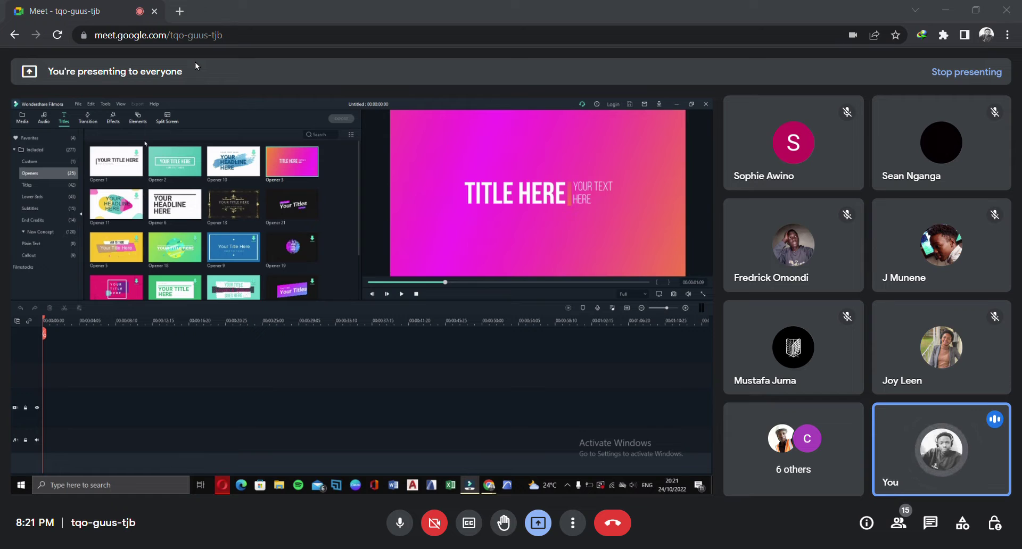
left_click(118, 24)
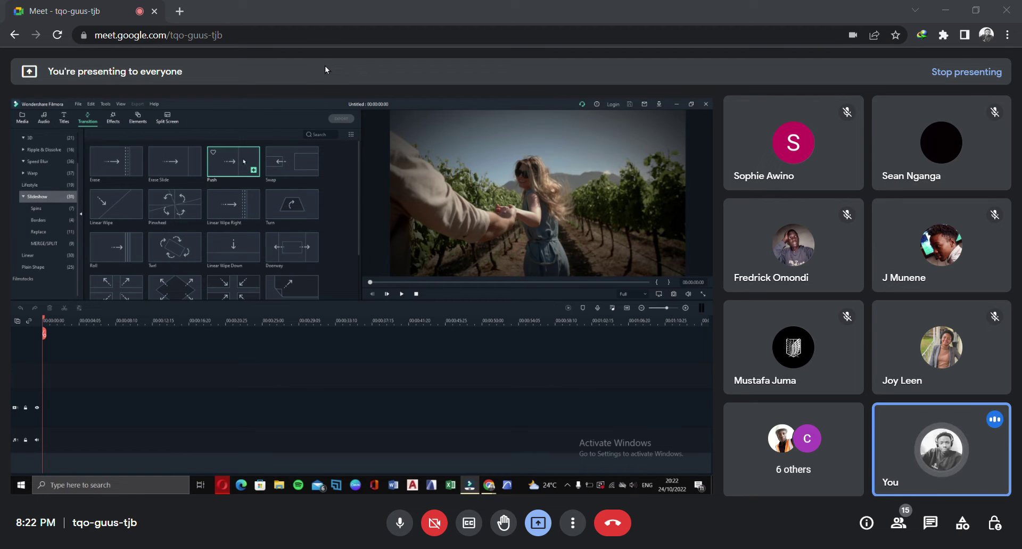
Preview the Push transition twice in the shared Filmora window
left_click(230, 161)
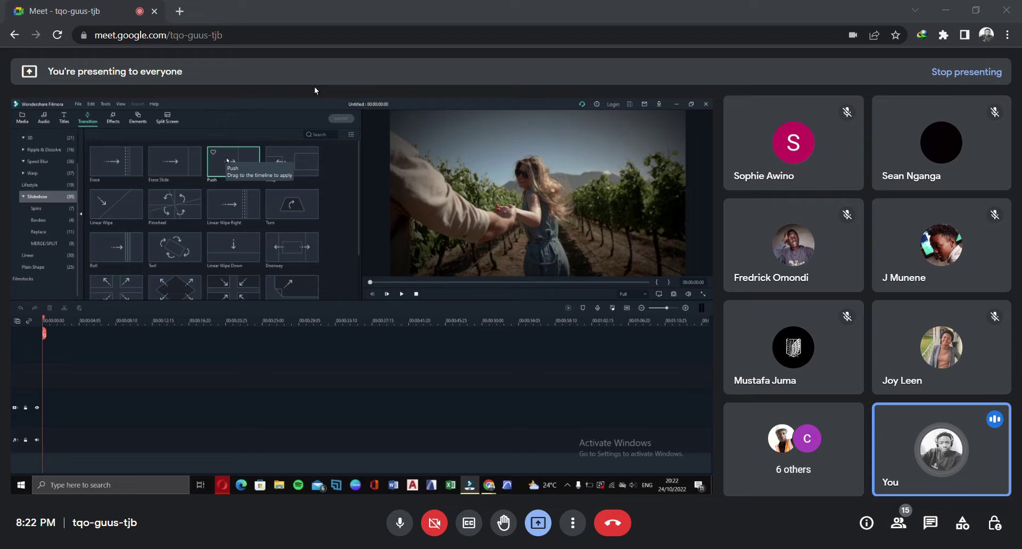
scroll(213, 212, "down", 4)
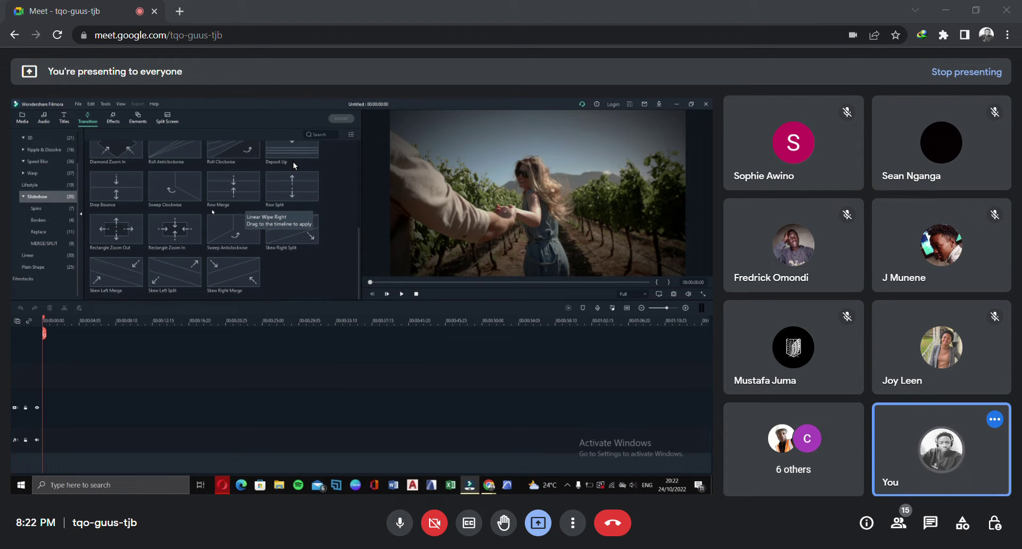
scroll(215, 207, "up", 3)
double_click(323, 104)
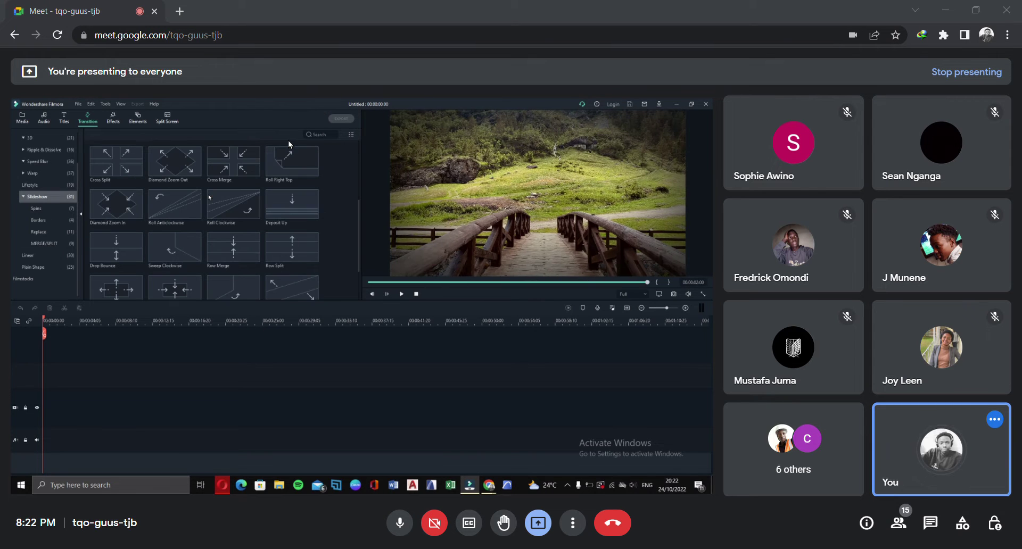
Switch the transition list to Borders, then to the 9 MERGE/SPLIT transitions
scroll(277, 149, "down", 3)
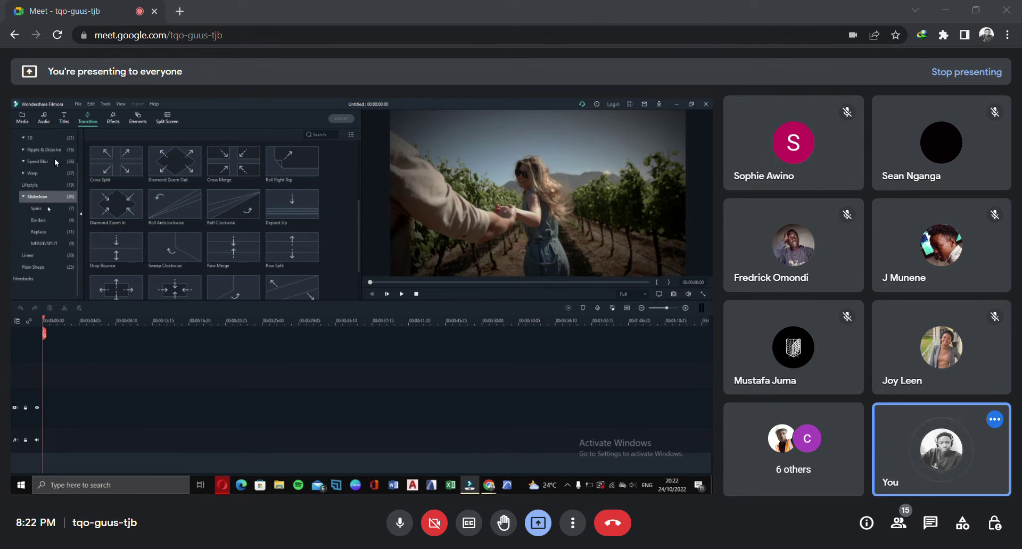
left_click(43, 220)
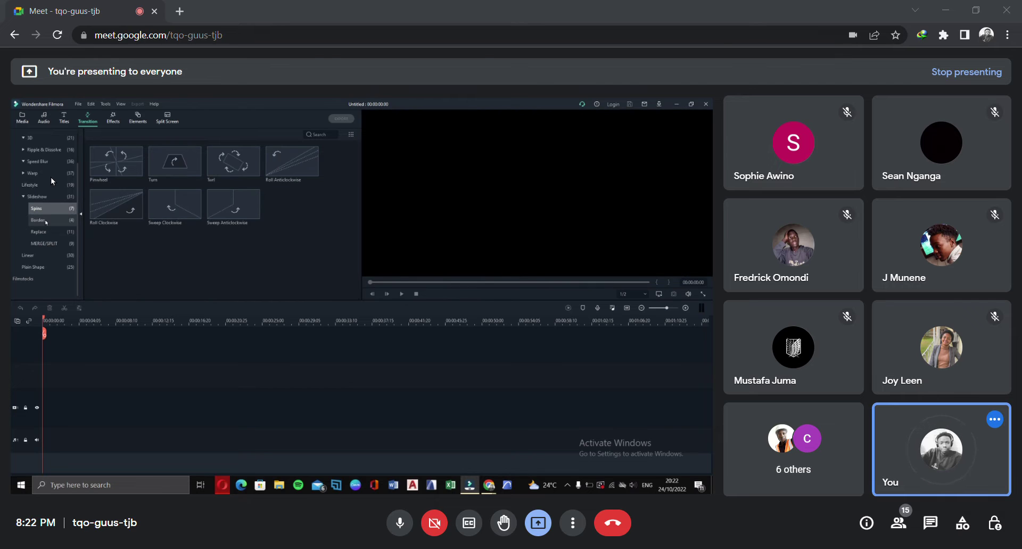
left_click(51, 243)
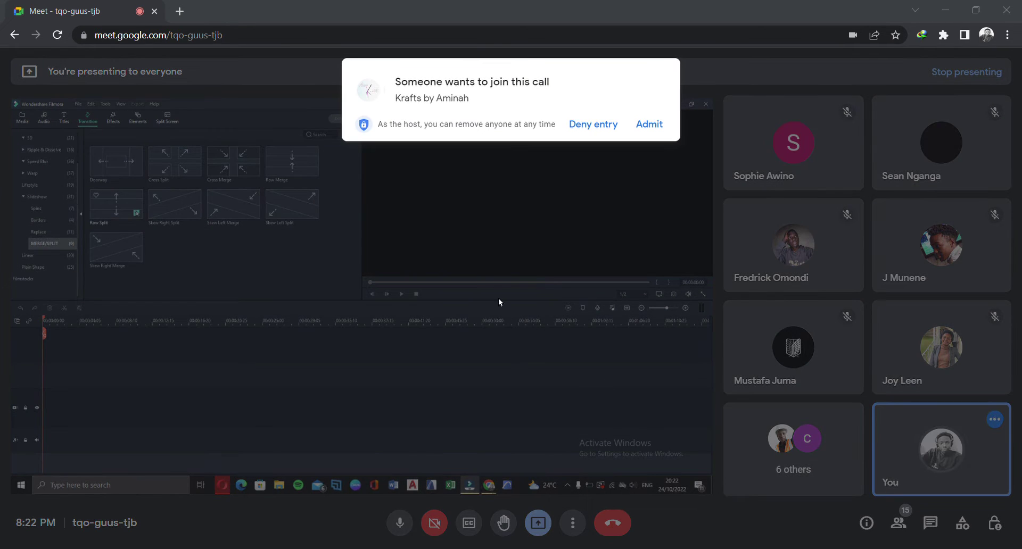
Bring the Meet window forward and admit the person asking to join
mouse_move(488, 487)
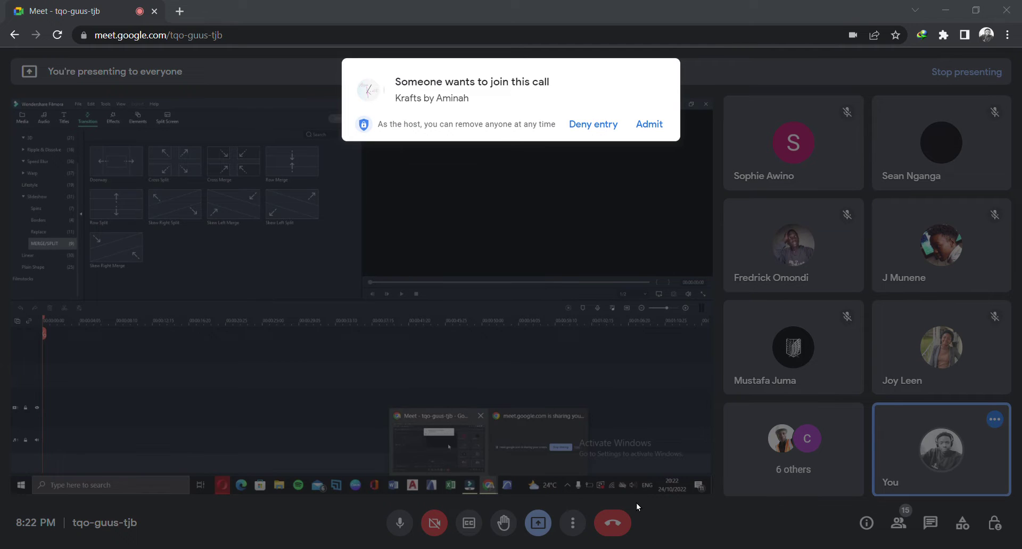
left_click(453, 442)
left_click(648, 124)
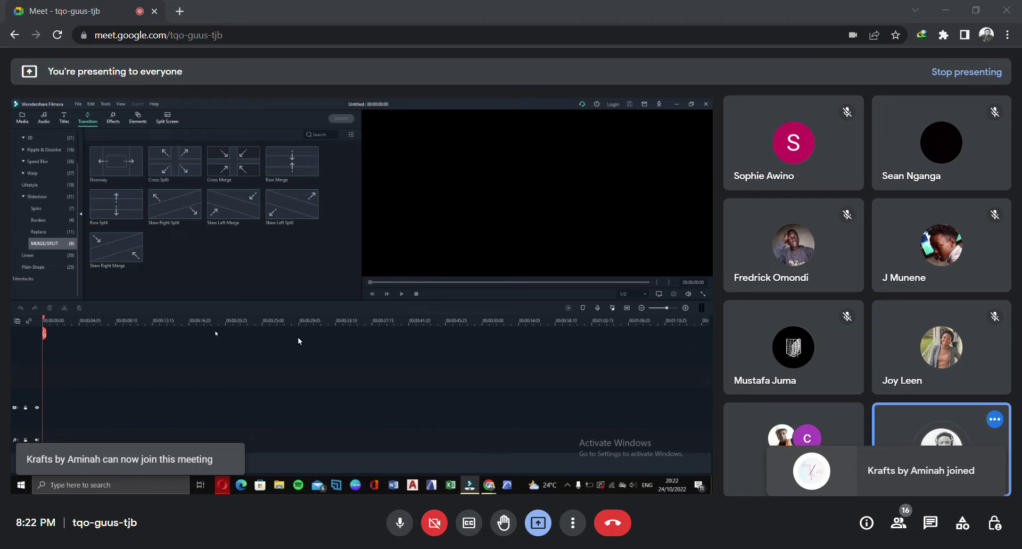
Show the Ripple & Dissolve transitions, then browse the 38 Basic transitions in Filmora
left_click(52, 152)
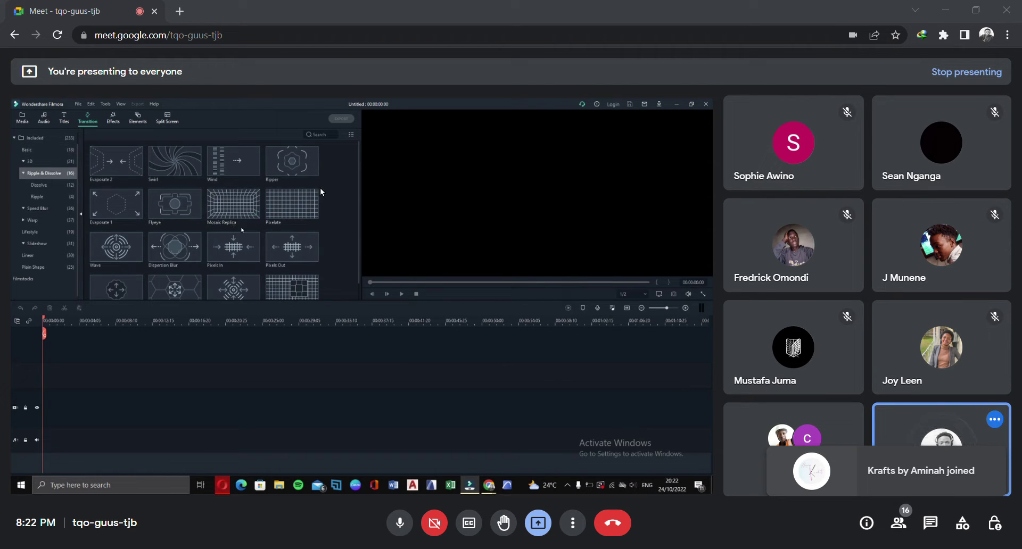
left_click(54, 151)
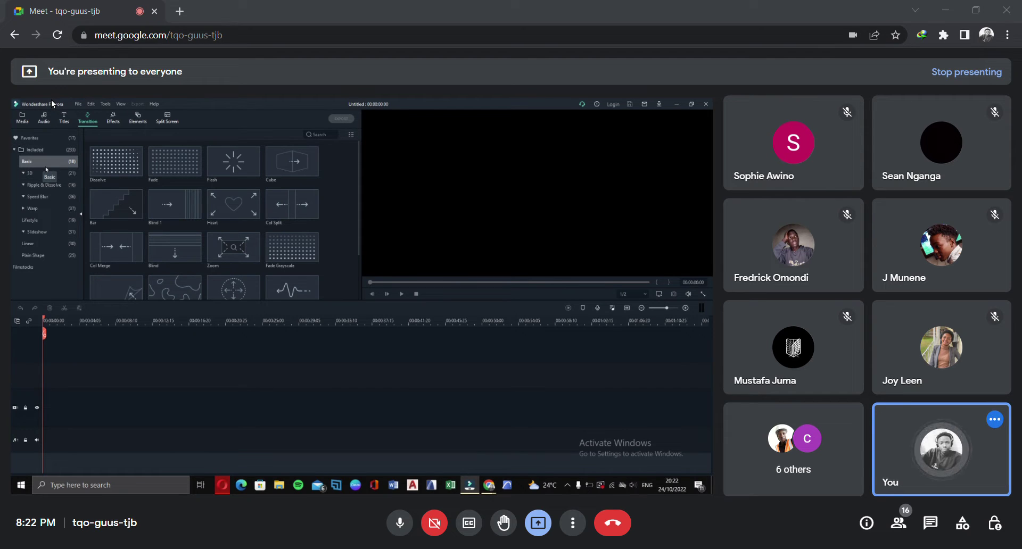
scroll(329, 182, "down", 2)
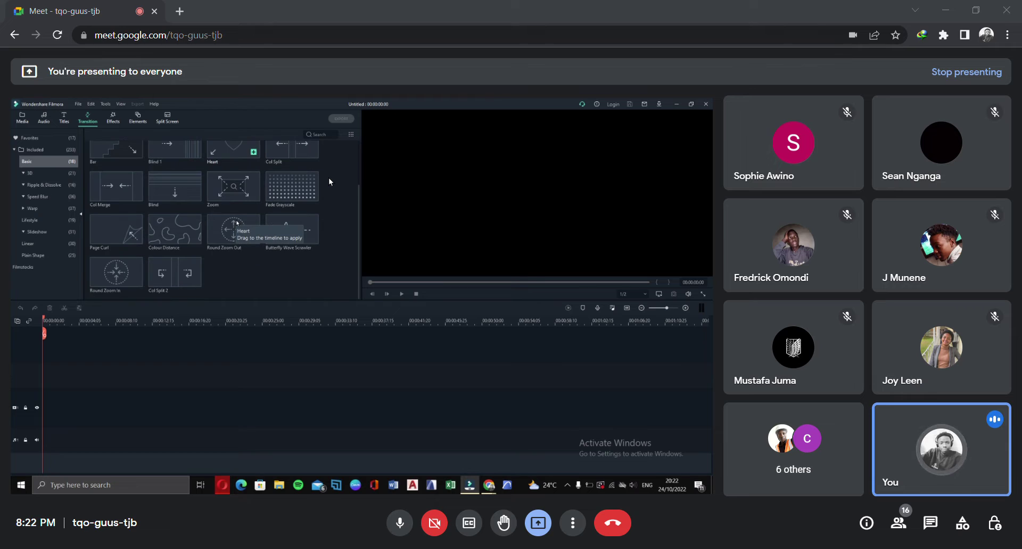
scroll(329, 182, "up", 2)
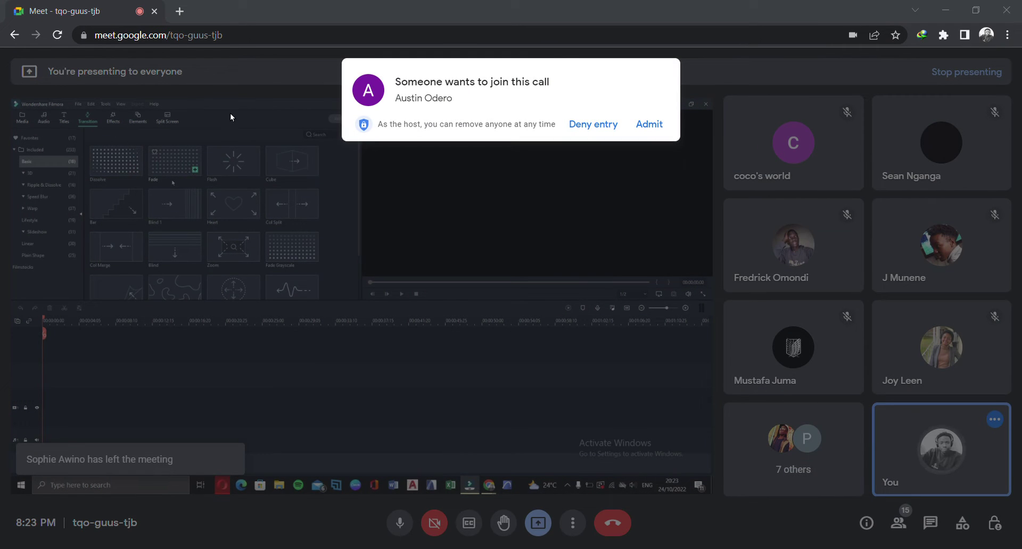
Admit the new guest, then preview the Willow and Basic Blur effects in Filmora's Effects library
left_click(153, 29)
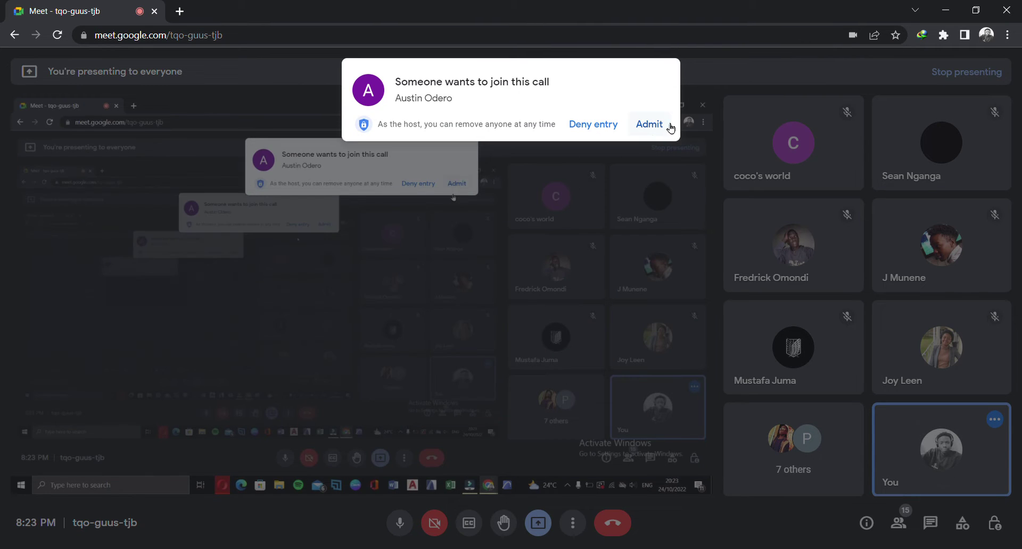
left_click(669, 127)
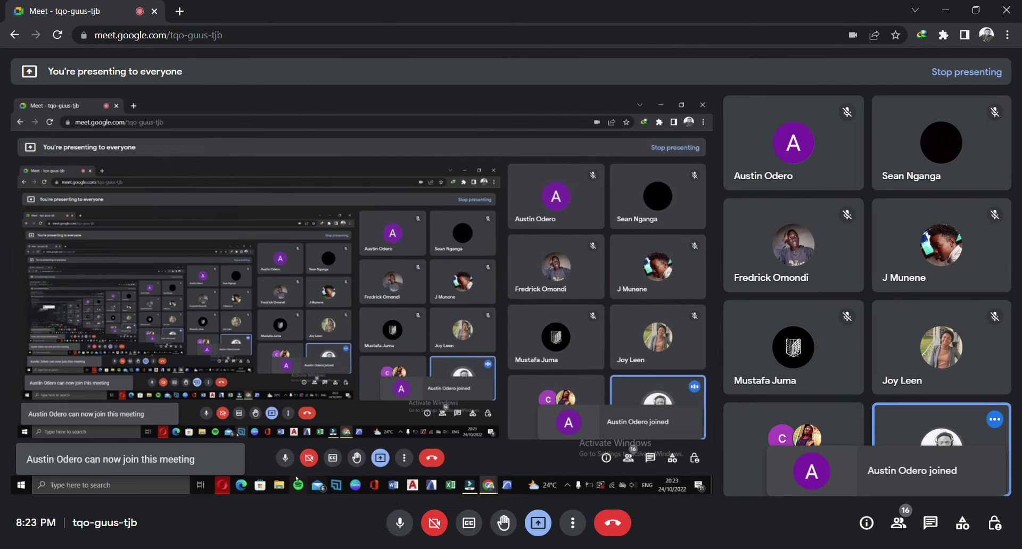
left_click(470, 485)
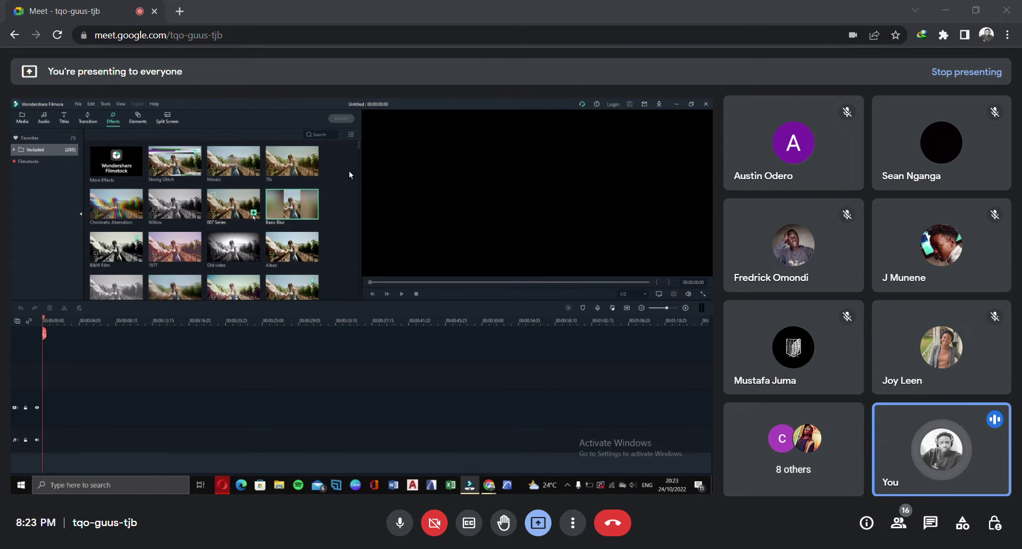
left_click(175, 205)
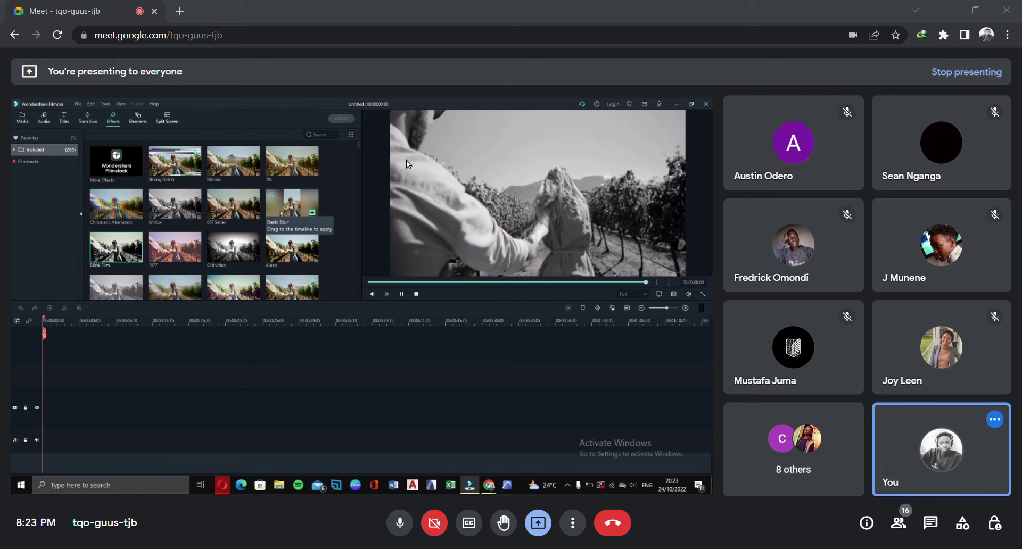
left_click(290, 210)
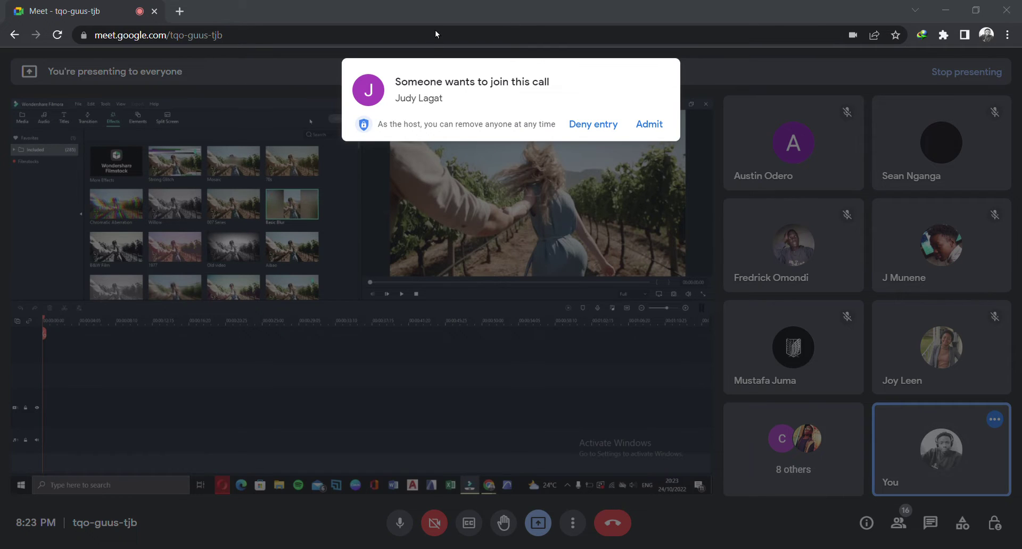
Scroll down through Filmora's effects library and back up slightly
scroll(382, 149, "down", 3)
scroll(274, 203, "down", 3)
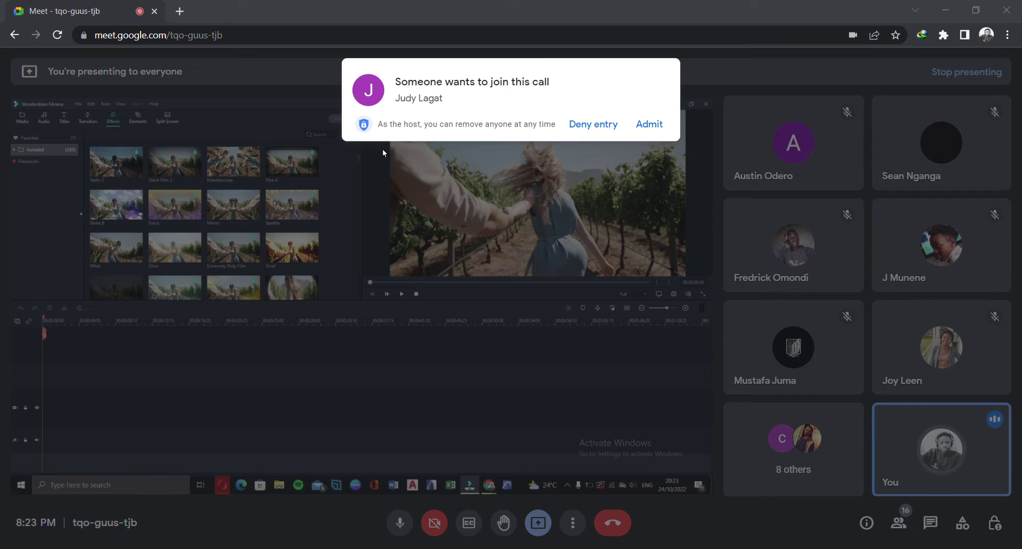
scroll(274, 203, "down", 3)
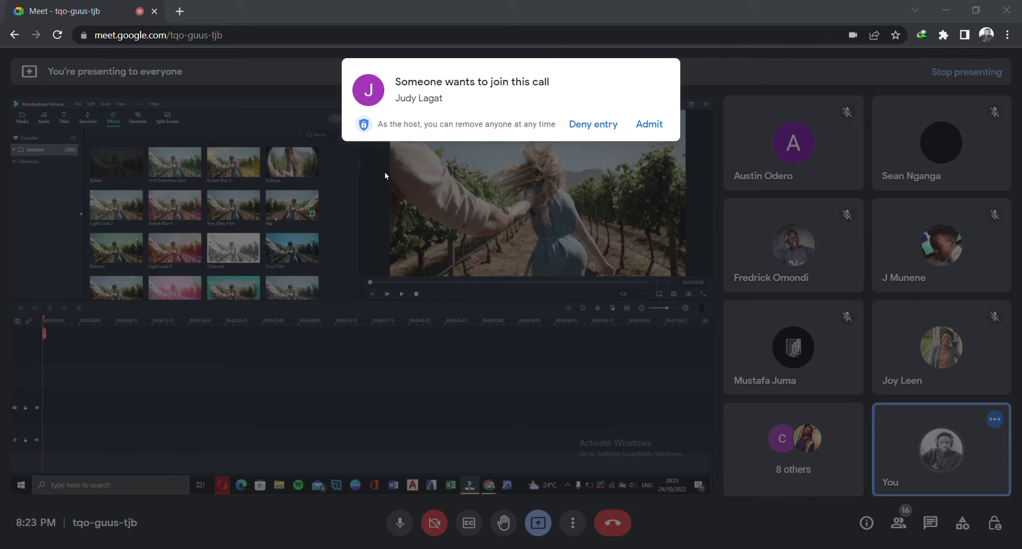
scroll(330, 171, "down", 3)
scroll(315, 139, "down", 9)
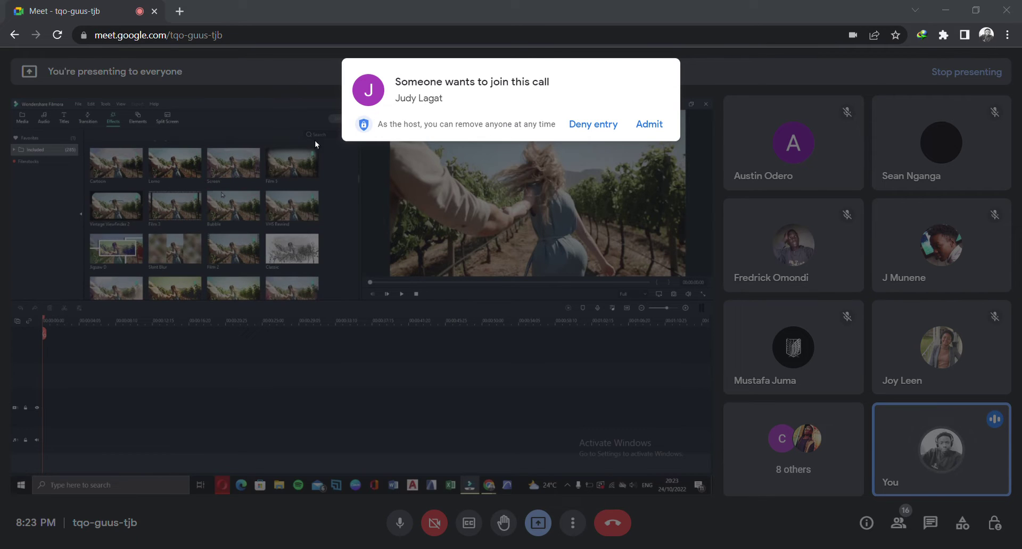
scroll(348, 167, "down", 5)
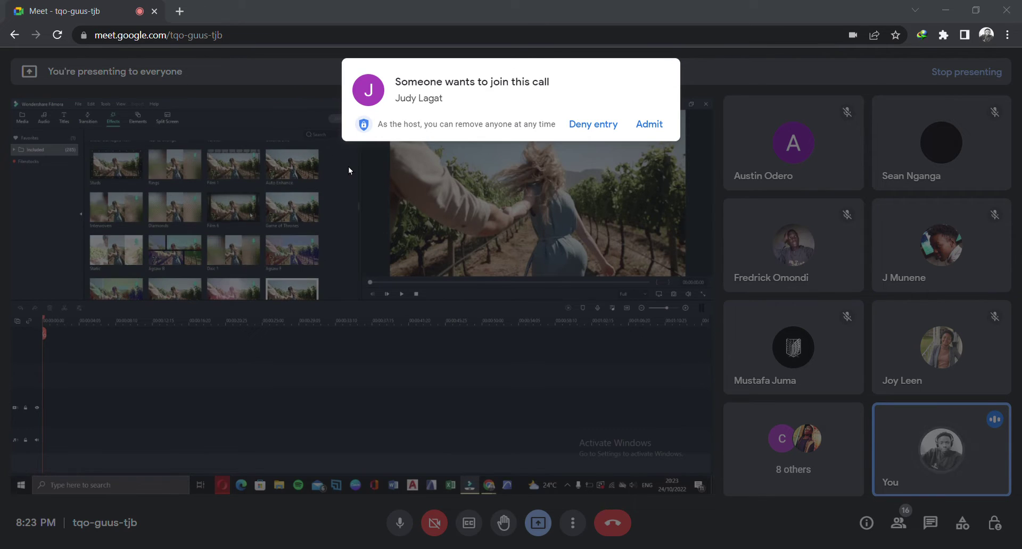
scroll(348, 167, "down", 5)
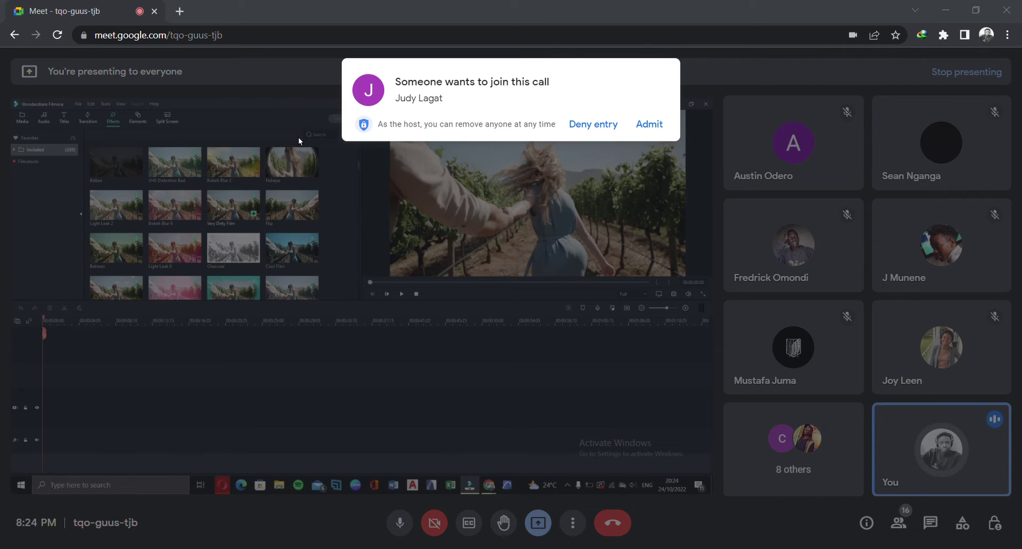
scroll(332, 125, "up", 6)
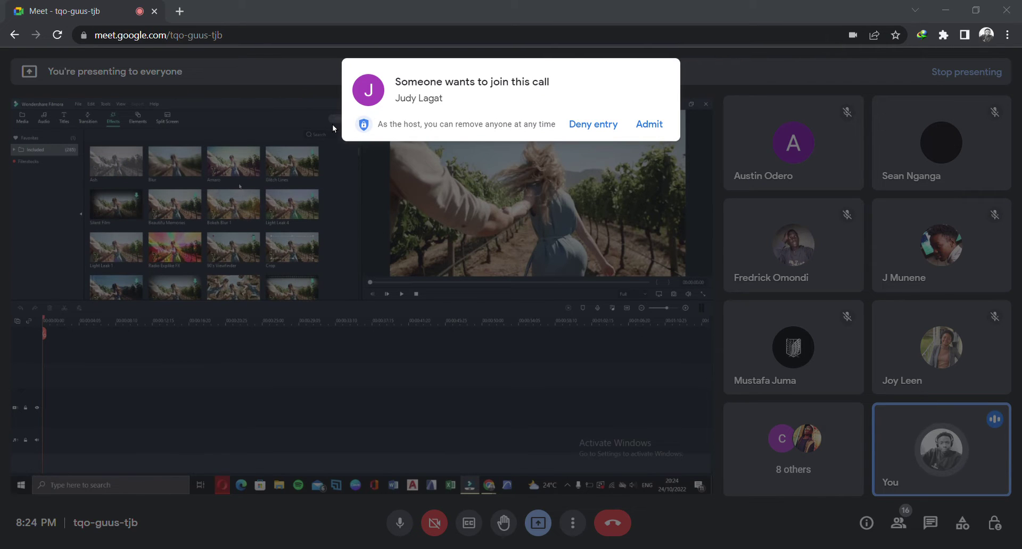
scroll(332, 128, "up", 3)
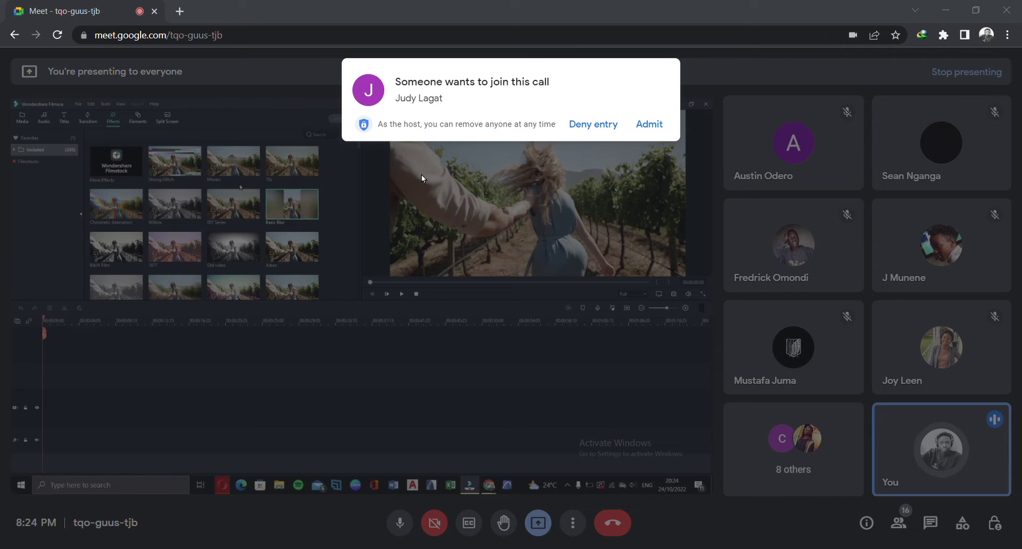
Admit the waiting guest in Meet and return the shared view to Filmora
left_click(674, 481)
left_click(648, 125)
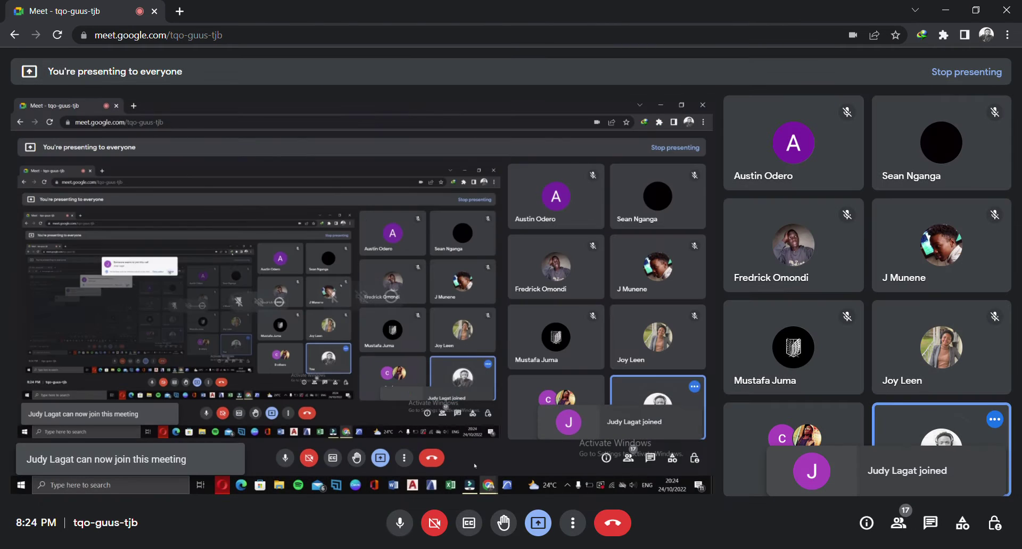
left_click(667, 548)
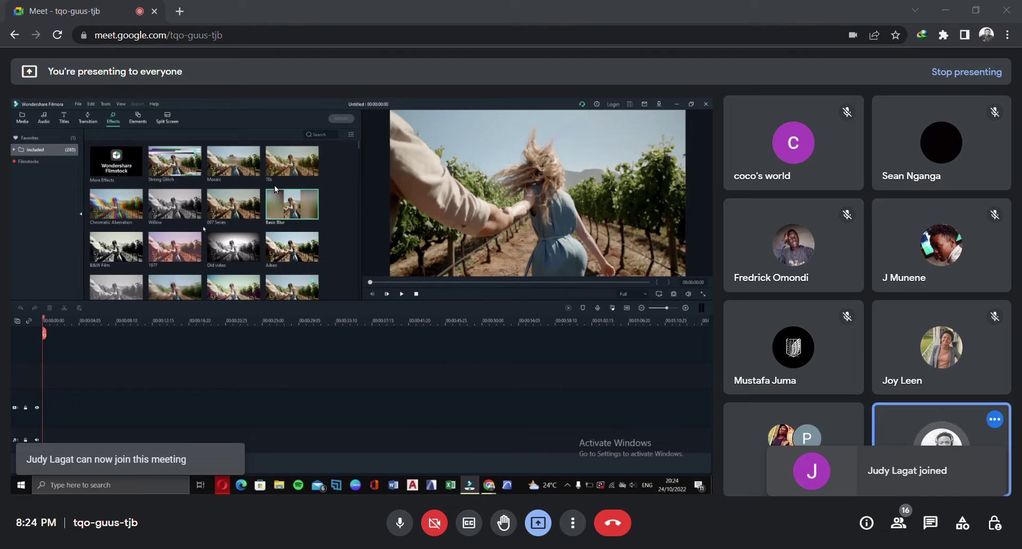
Scroll through the Elements sticker library, then show the 30 Split Screen layouts
left_click(138, 121)
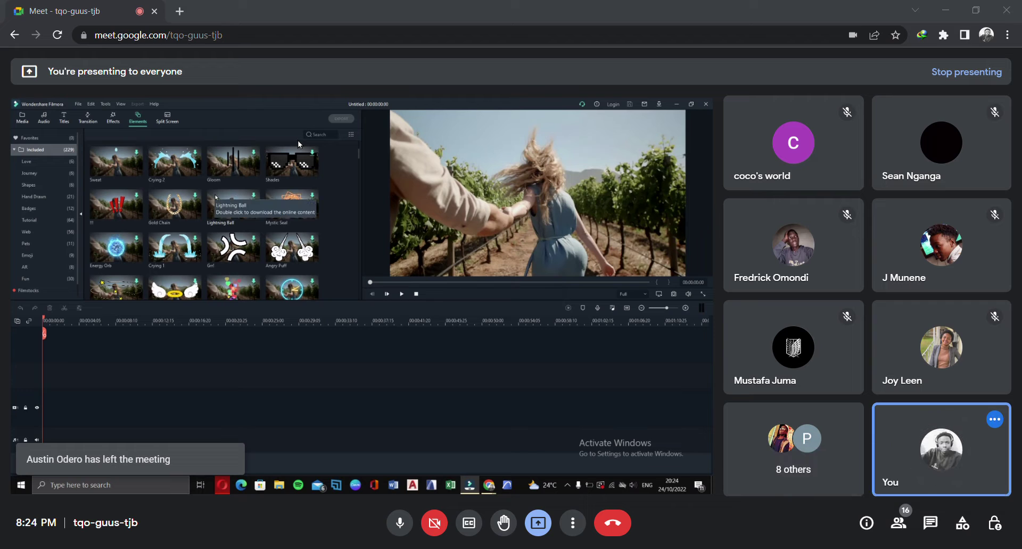
scroll(250, 147, "down", 3)
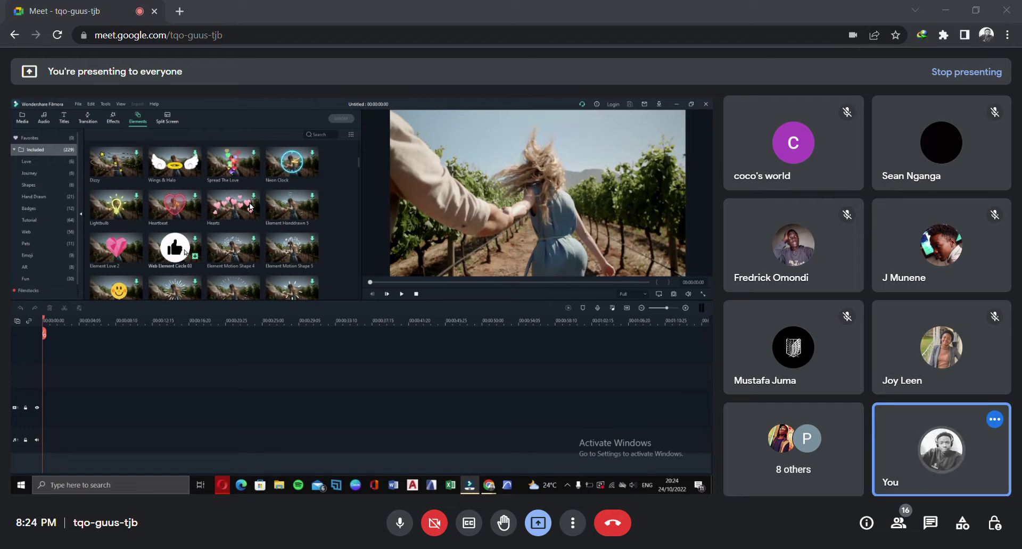
scroll(263, 200, "down", 3)
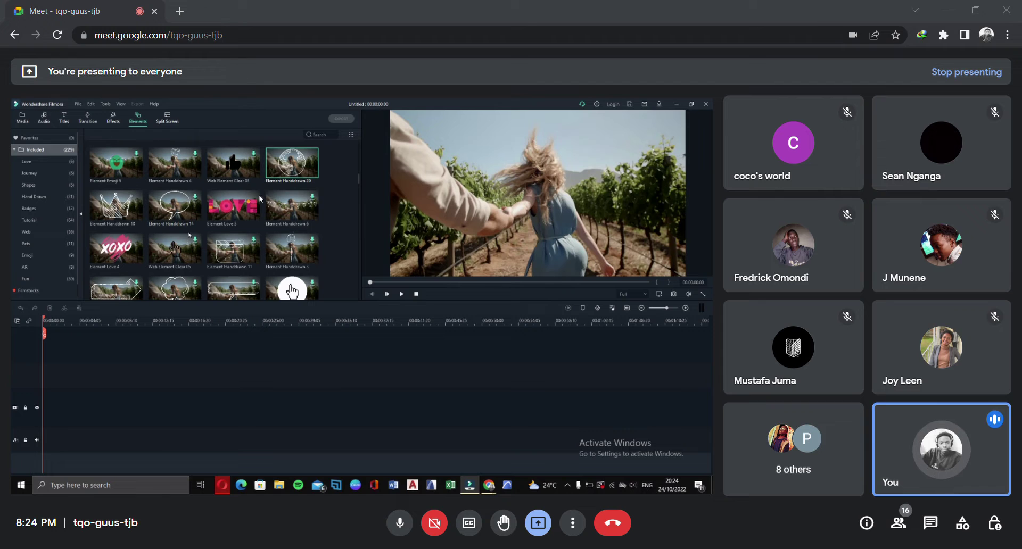
scroll(261, 199, "down", 3)
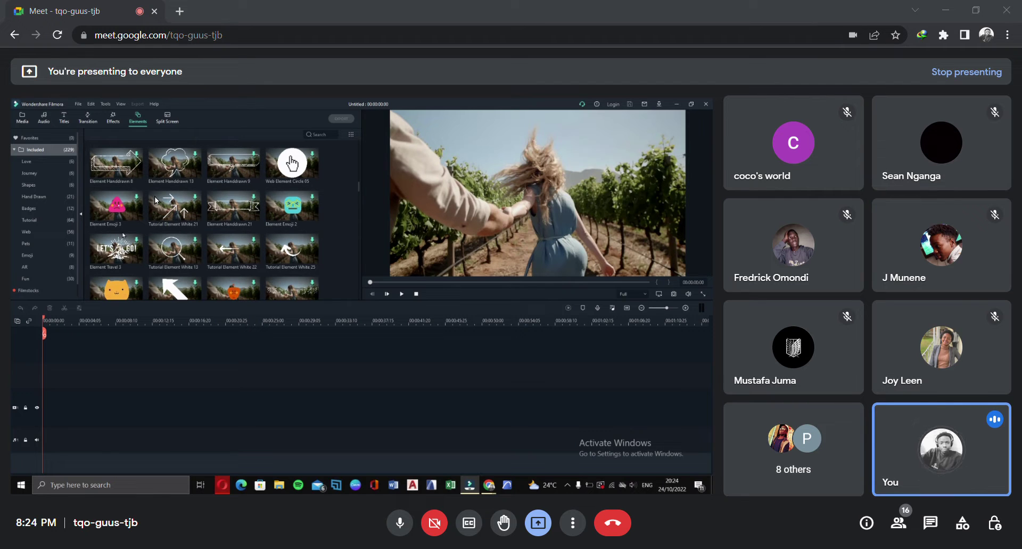
scroll(228, 181, "down", 3)
scroll(227, 182, "down", 3)
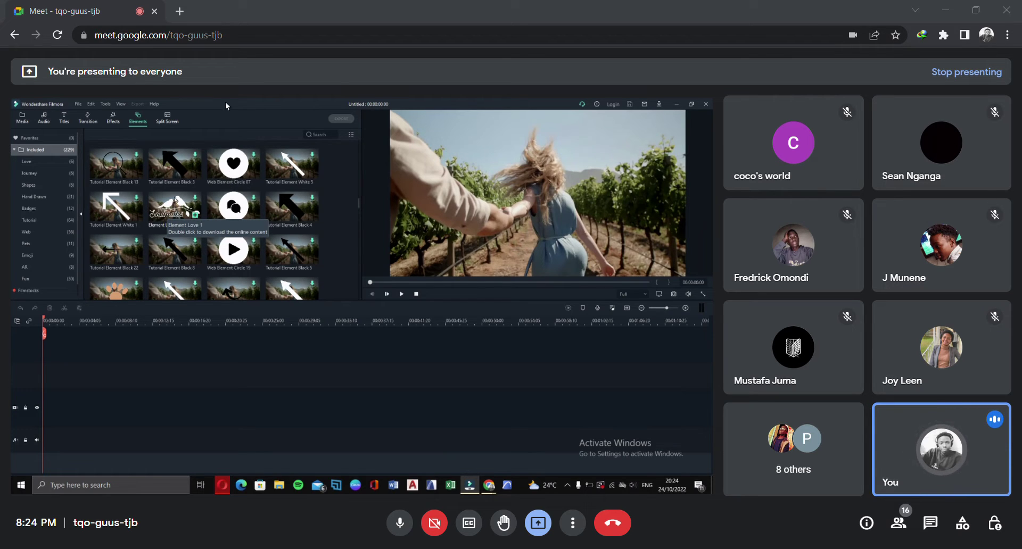
left_click(167, 120)
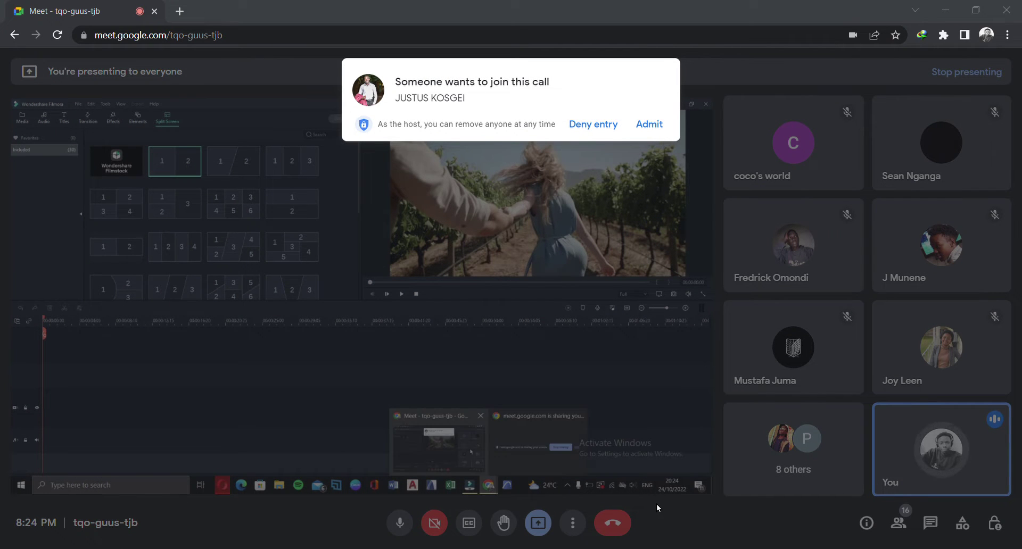
Admit the waiting participant, preview the 1|2 split-screen layout, then return to Project Media
left_click(645, 125)
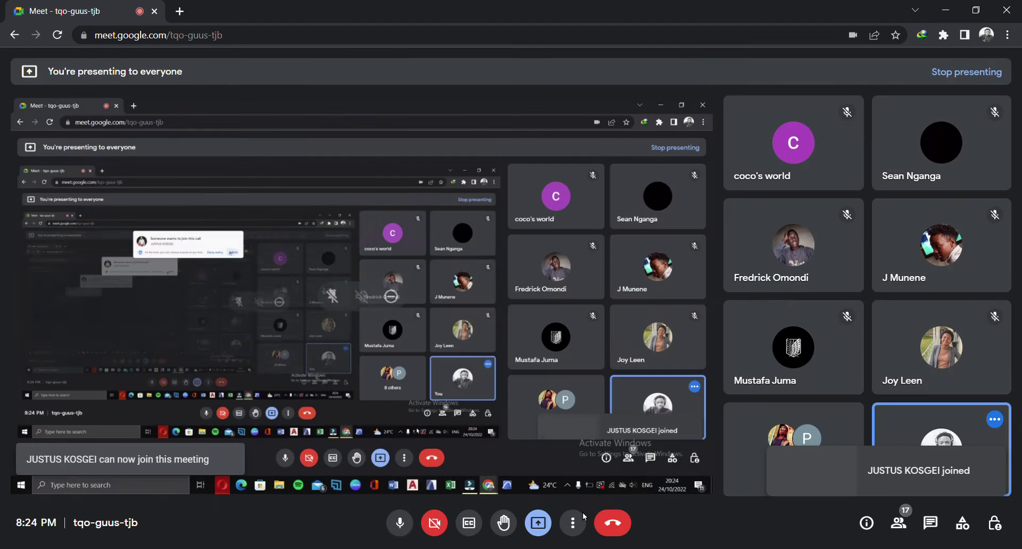
left_click(668, 548)
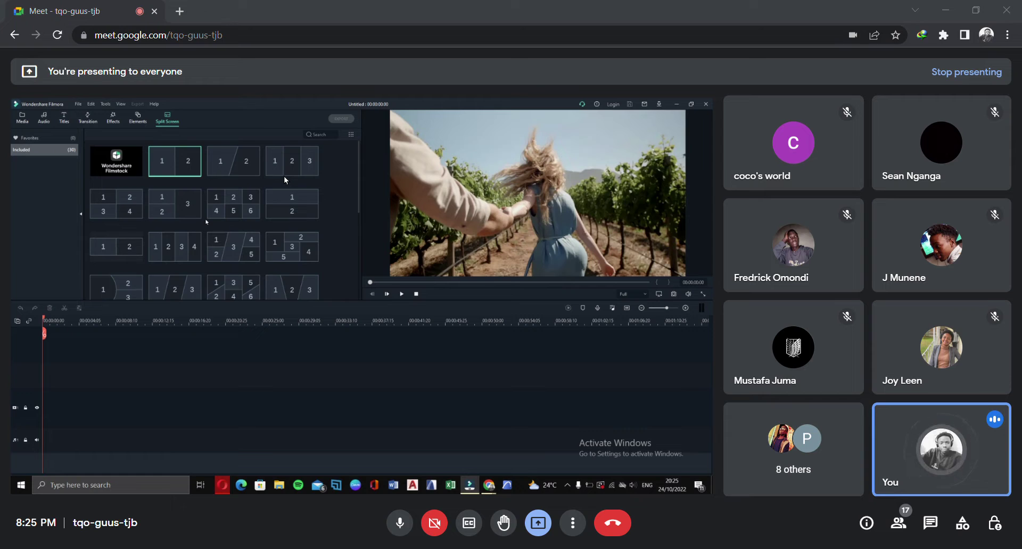
scroll(285, 178, "down", 3)
scroll(285, 181, "up", 3)
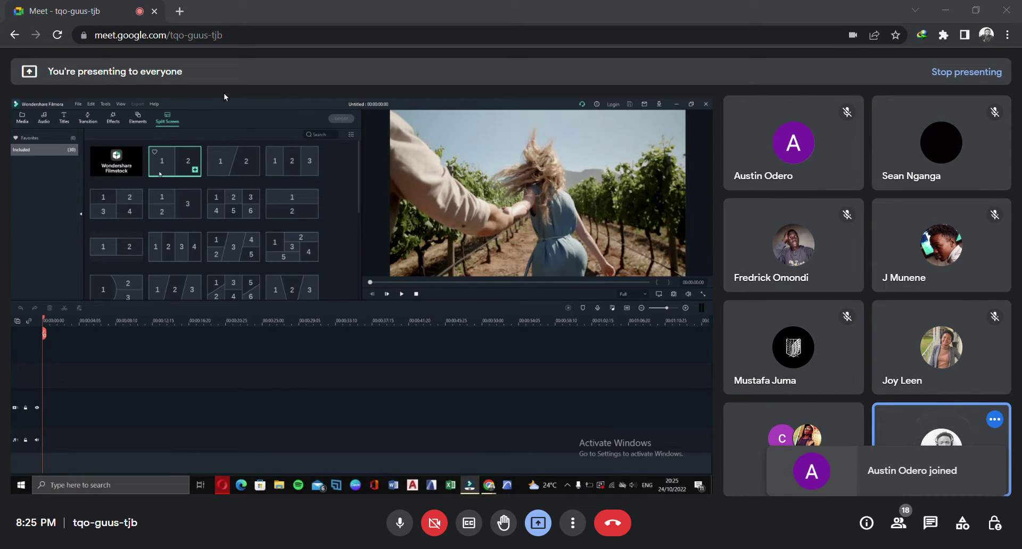
left_click(174, 155)
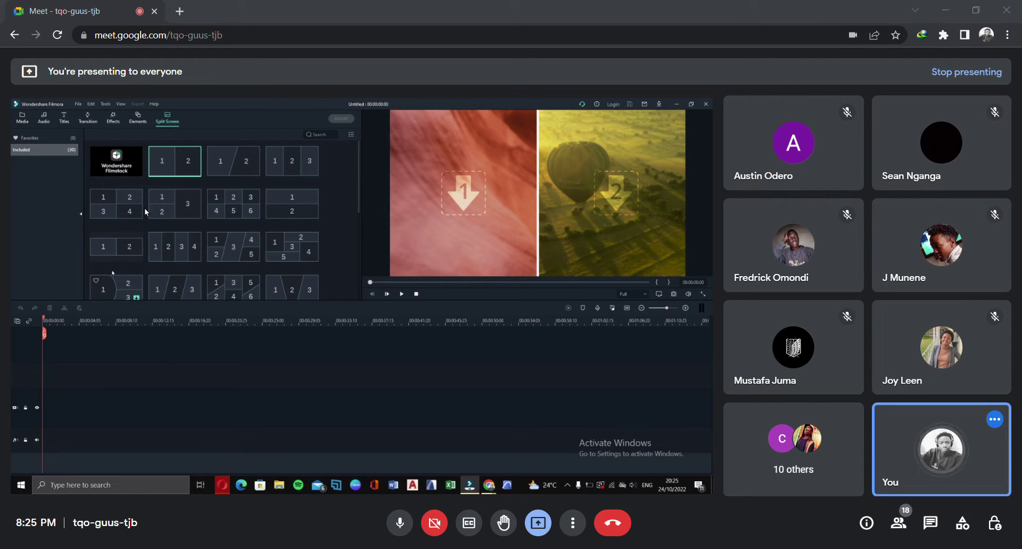
left_click(22, 28)
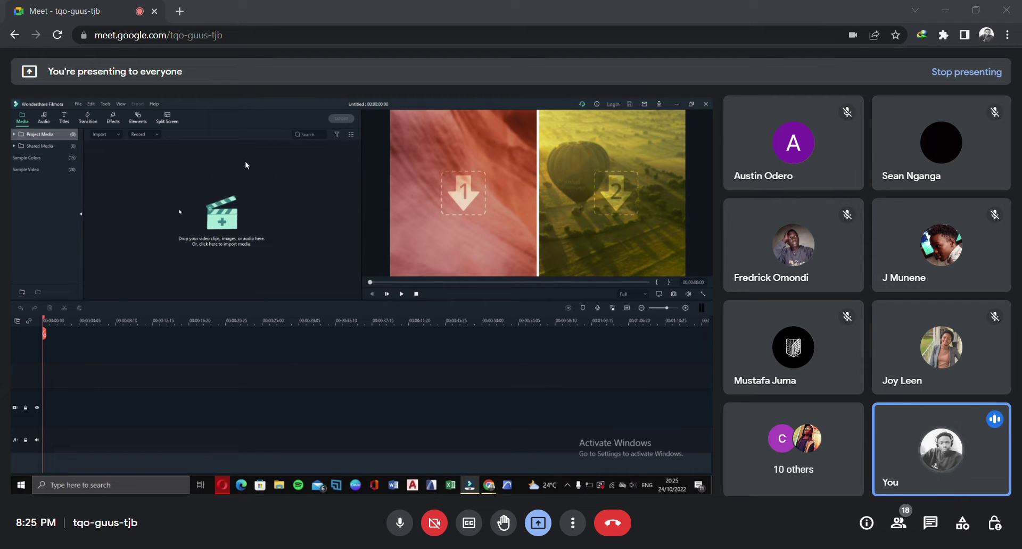
Cancel the file picker, set the Filmora preview to 1/2 quality, and show the Import choices
left_click(245, 161)
left_click(980, 531)
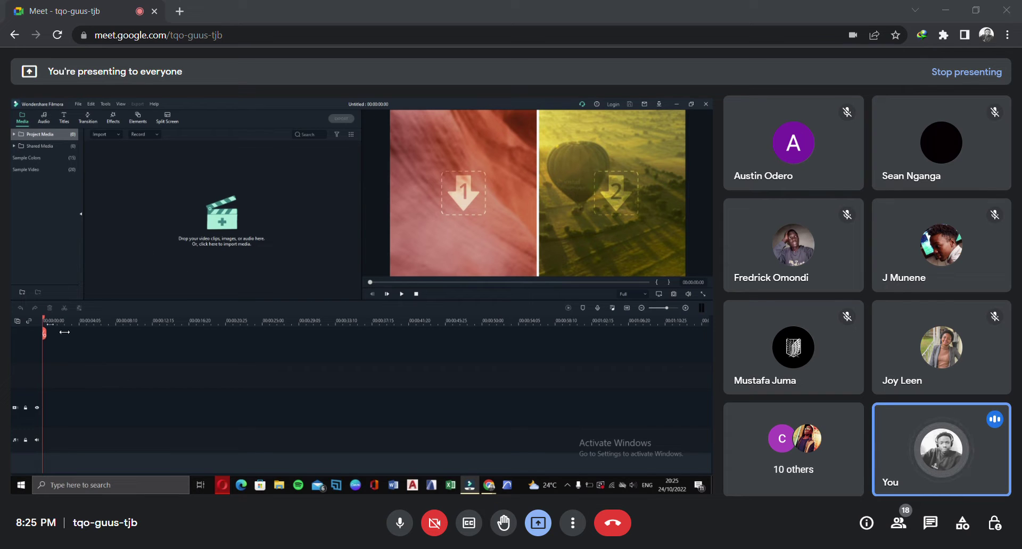
left_click(49, 321)
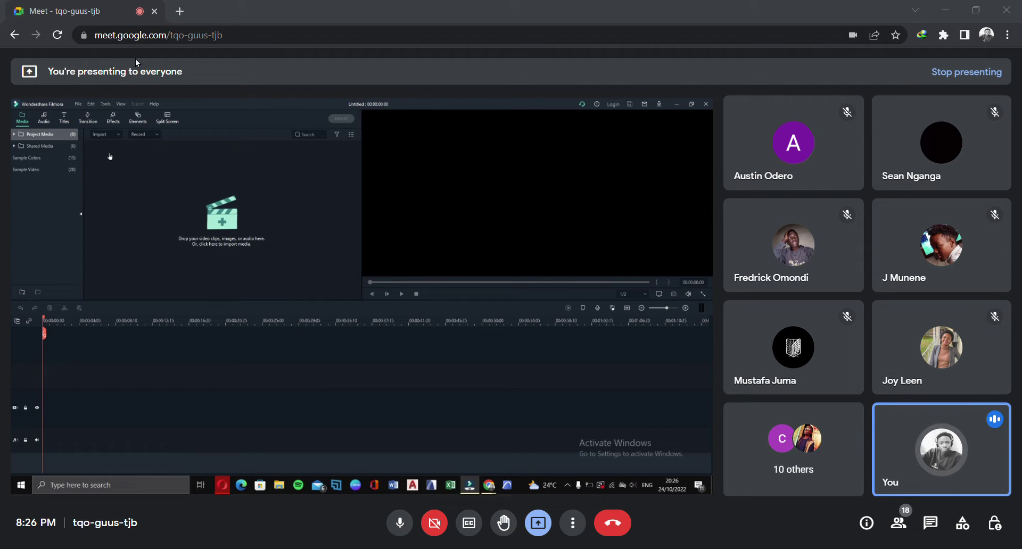
left_click(103, 135)
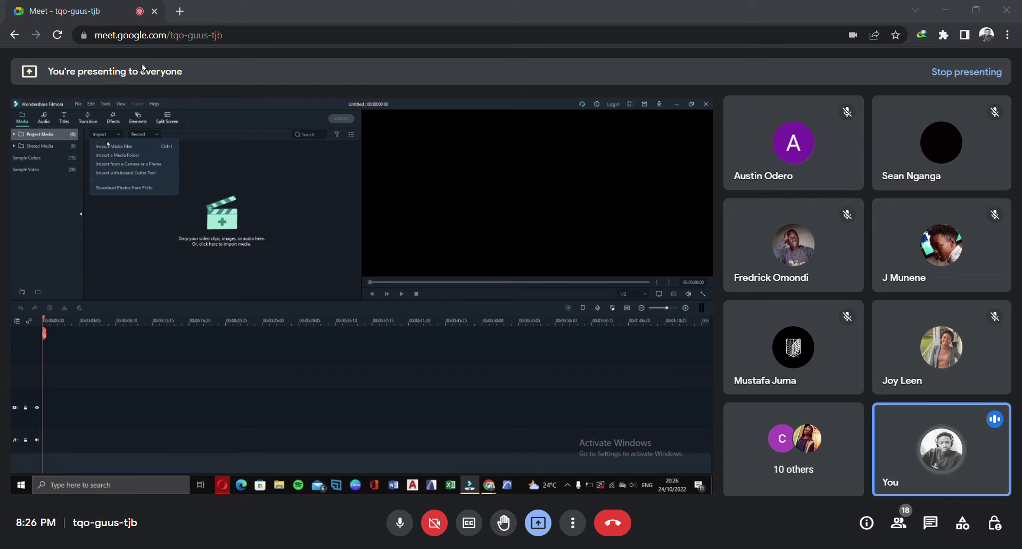
Import MVI_3296 and My Video as media files and add MVI_3296 to the timeline
left_click(109, 146)
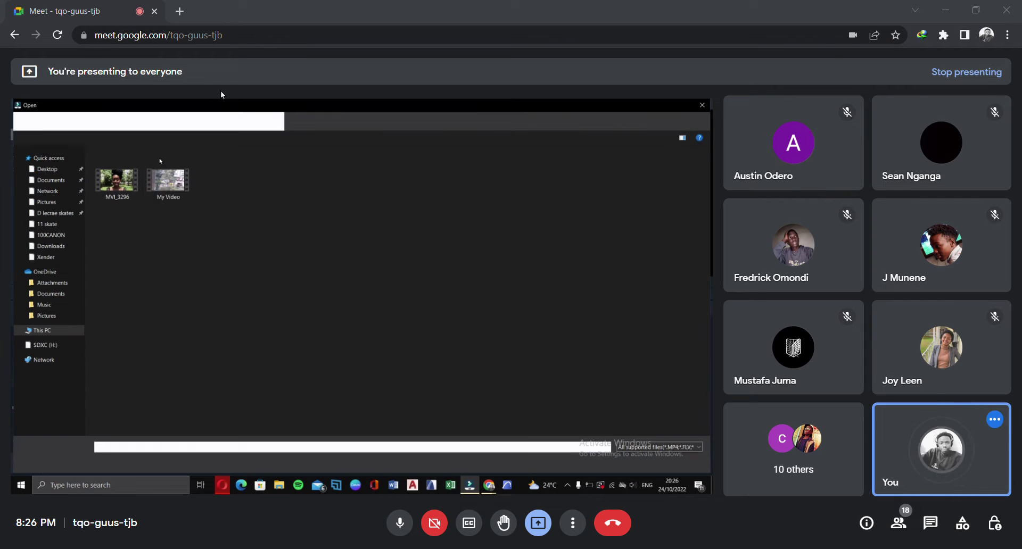
left_click(137, 183)
left_click(169, 181, "ctrl")
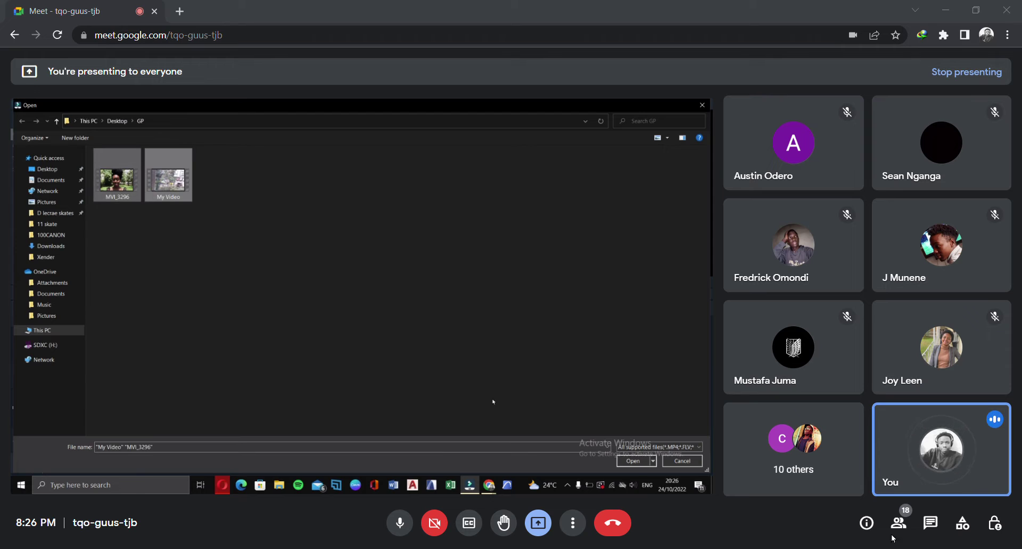
left_click(633, 461)
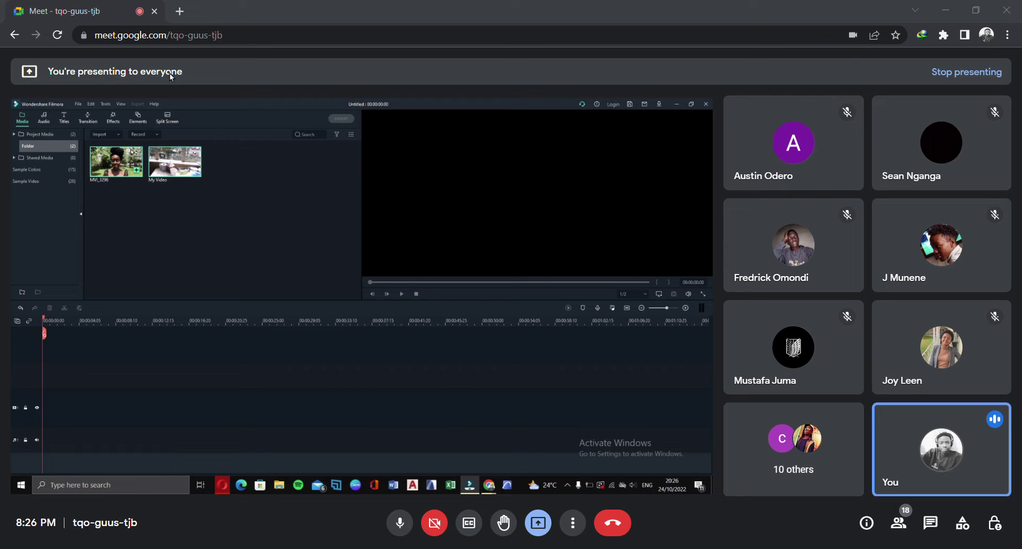
left_click(136, 169)
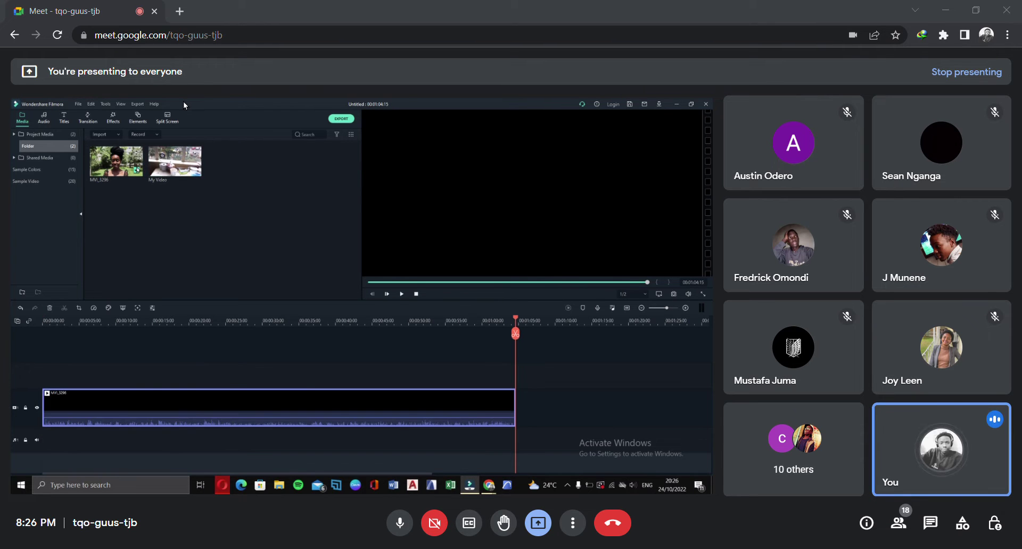
Re-add MVI_3296, delete the extra copy so one clip remains, and zoom the timeline out
left_click_drag(515, 333, 89, 333)
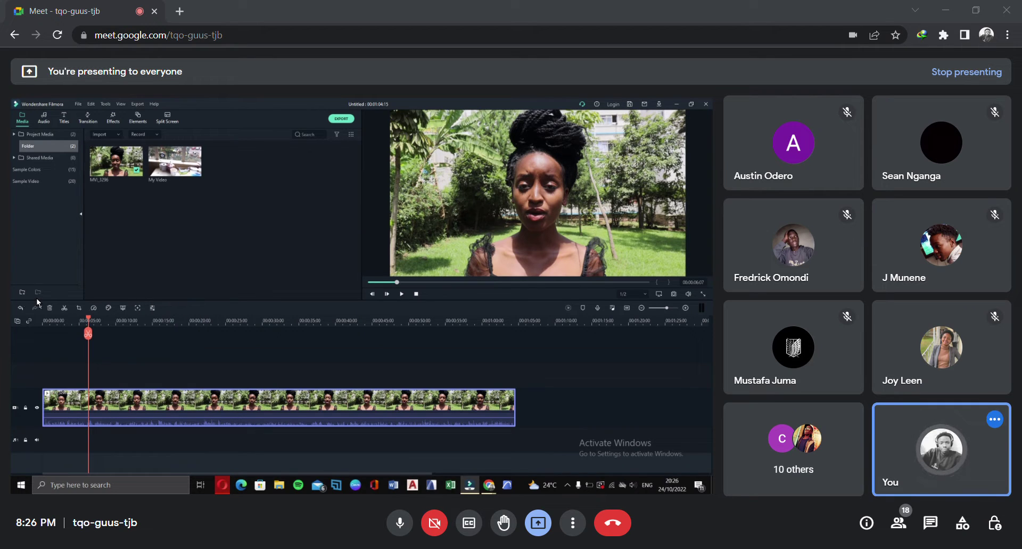
left_click_drag(272, 441, 328, 441)
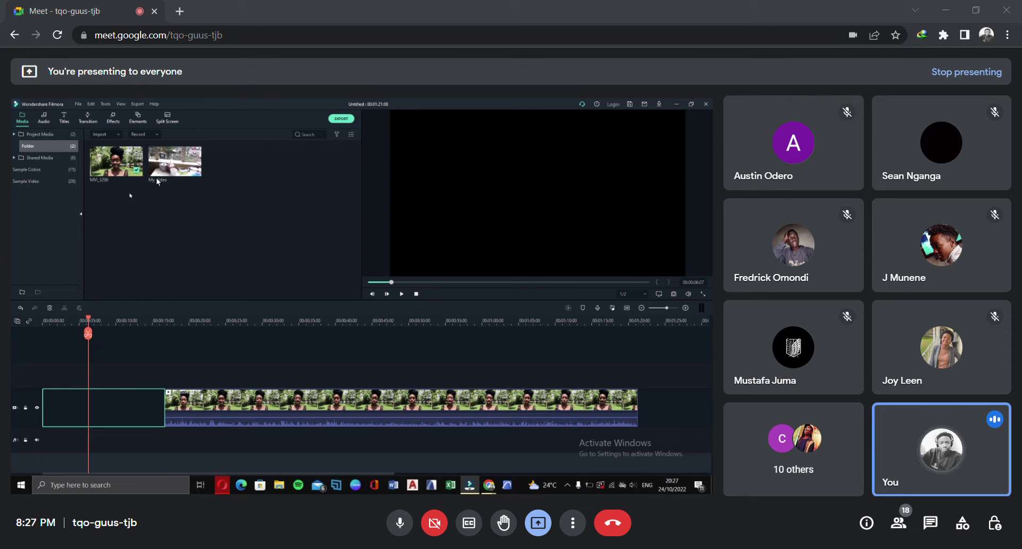
left_click_drag(140, 94, 30, 449)
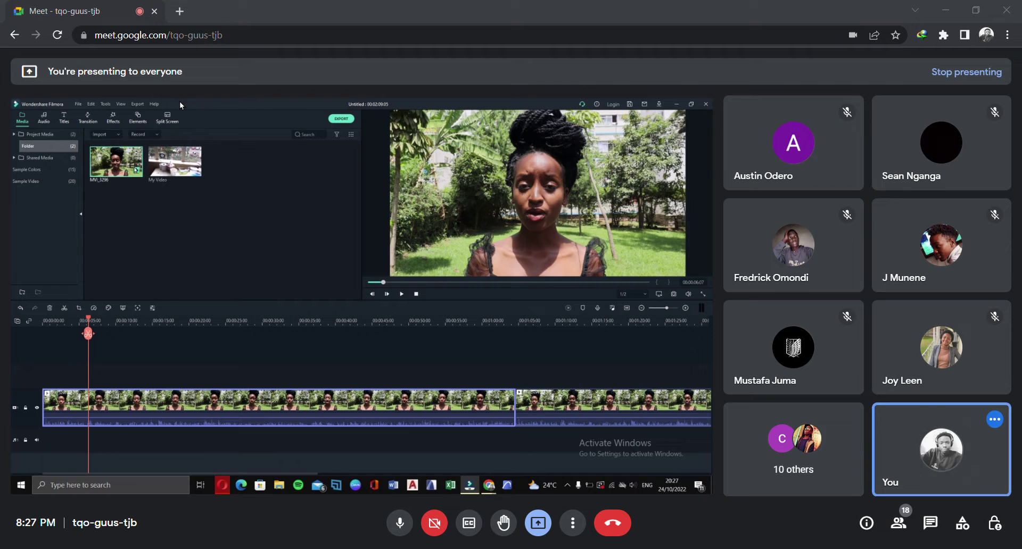
left_click(137, 170)
key("Delete")
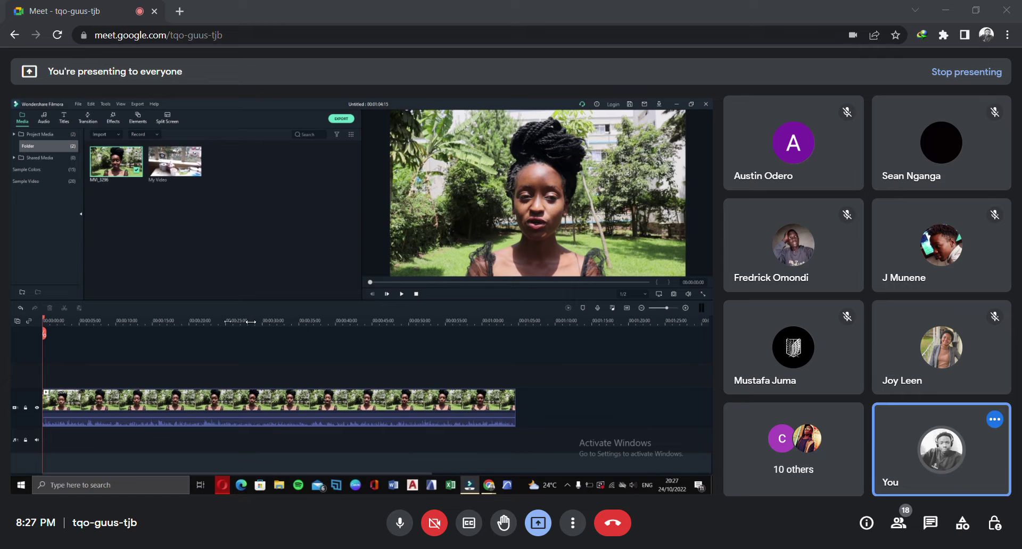
left_click_drag(248, 327, 185, 329)
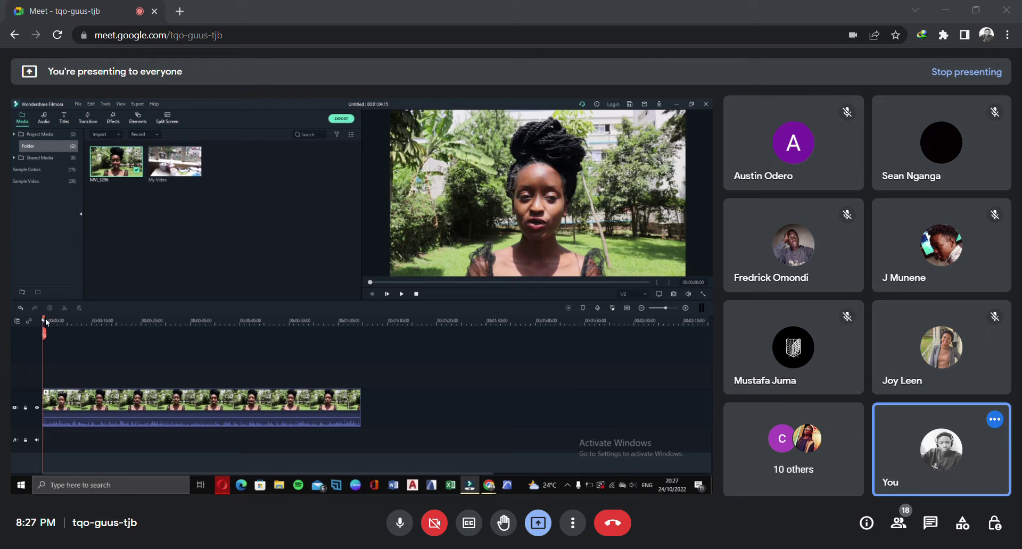
Move the playhead to about 13 s, then play, pause and resume MVI_3296 in the preview
left_click_drag(62, 324, 152, 347)
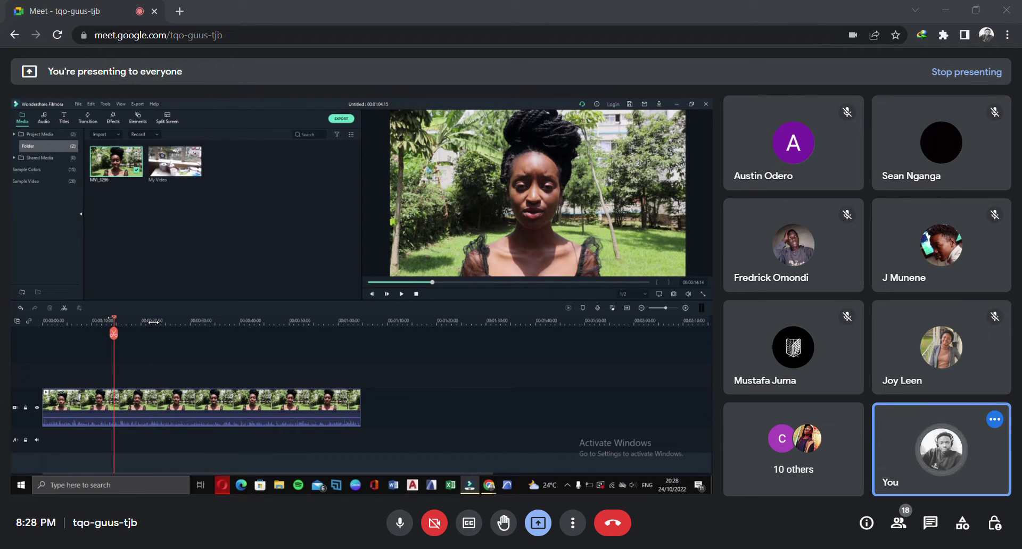
mouse_move(115, 322)
left_mouse_down()
mouse_move(96, 333)
mouse_move(107, 339)
left_mouse_up()
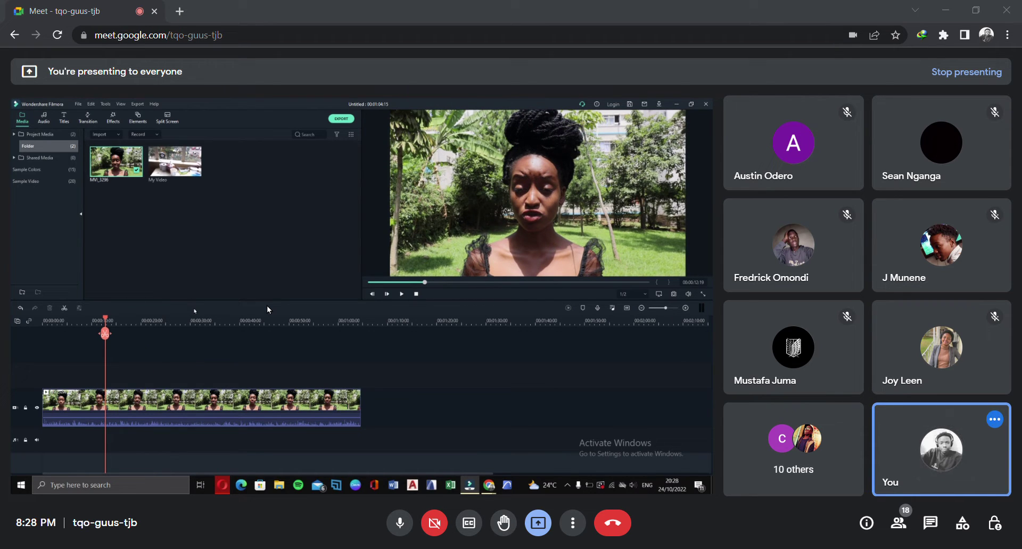
key("space")
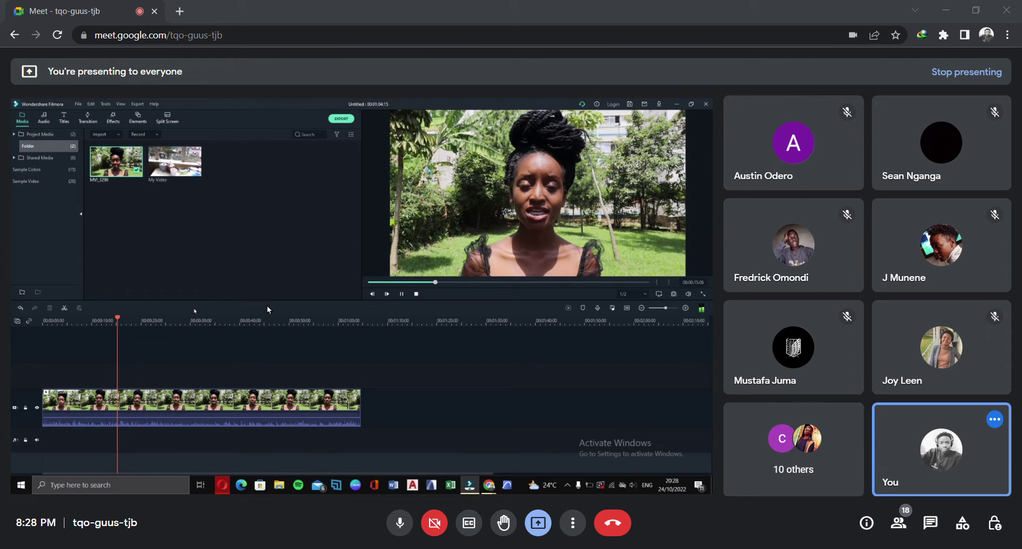
key("space")
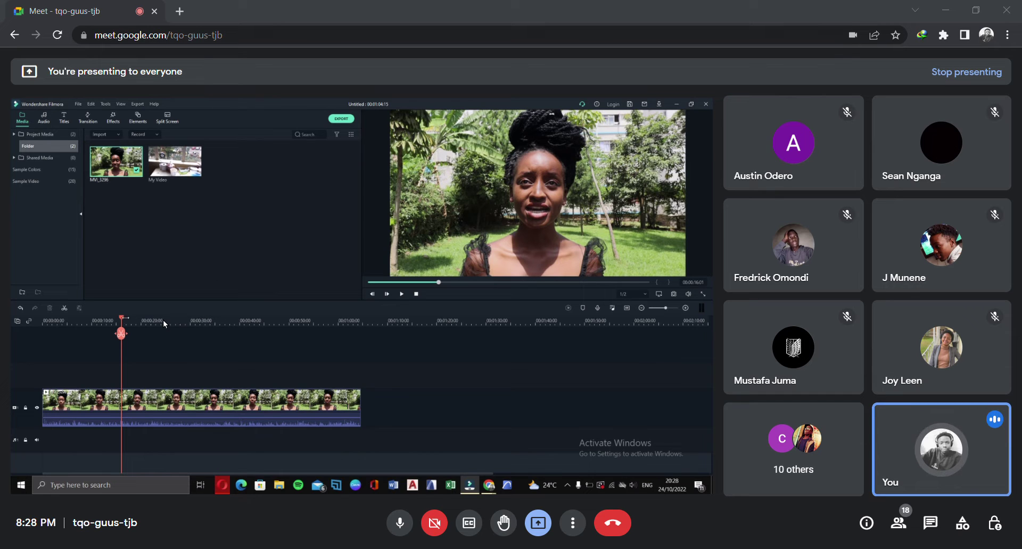
key("space")
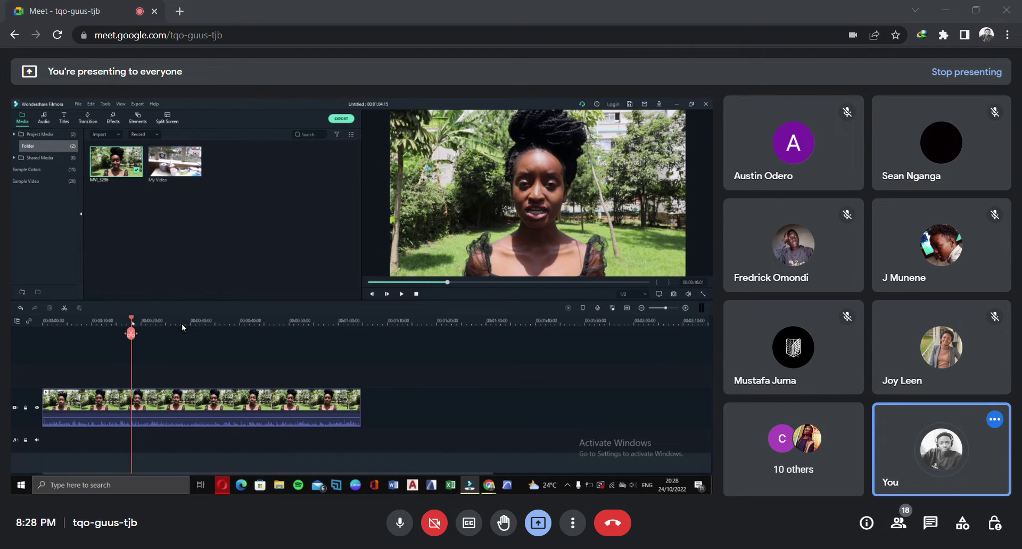
left_click_drag(193, 331, 55, 334)
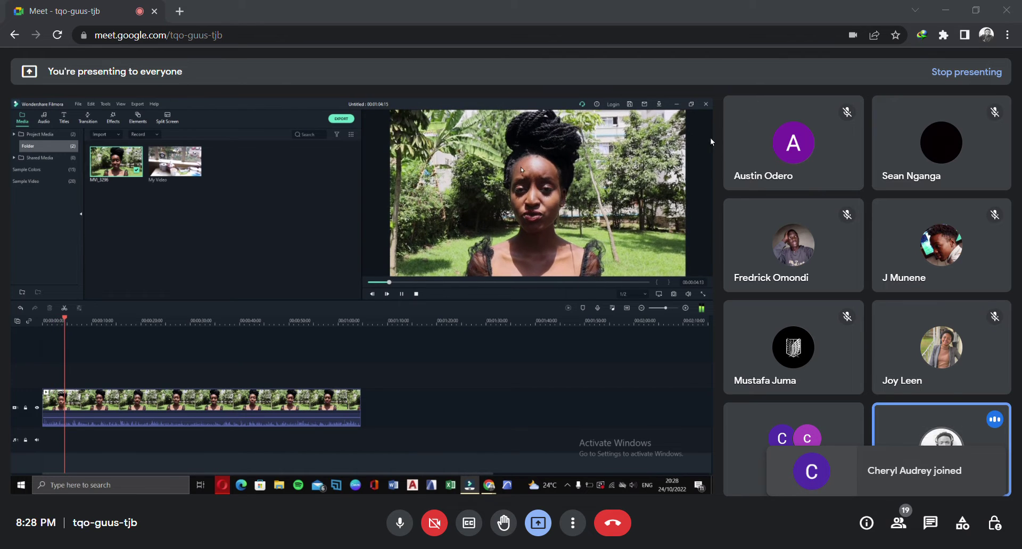
Stop playback and scrub MVI_3296 back and forth, ending at 00:00:00:00
key("space")
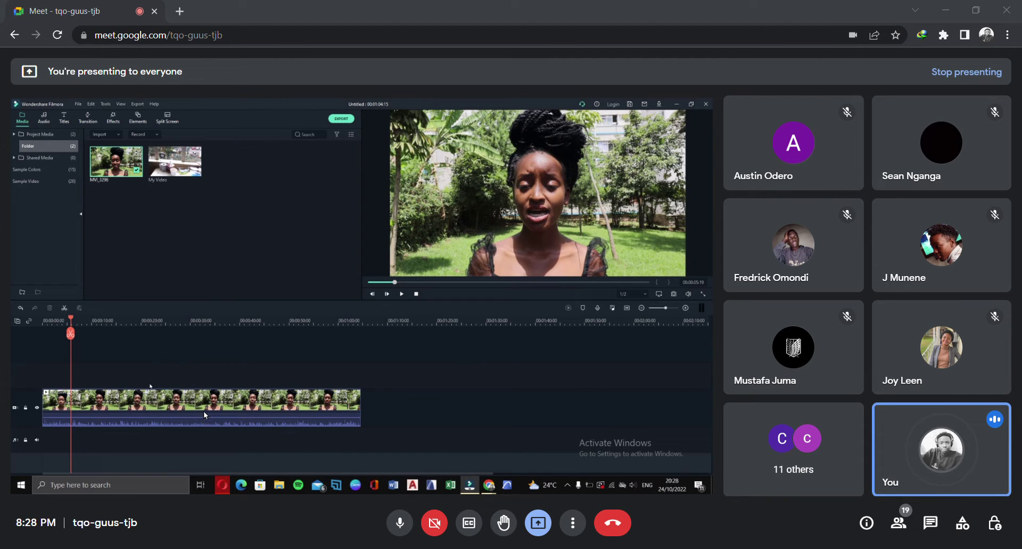
left_click_drag(89, 324, 269, 429)
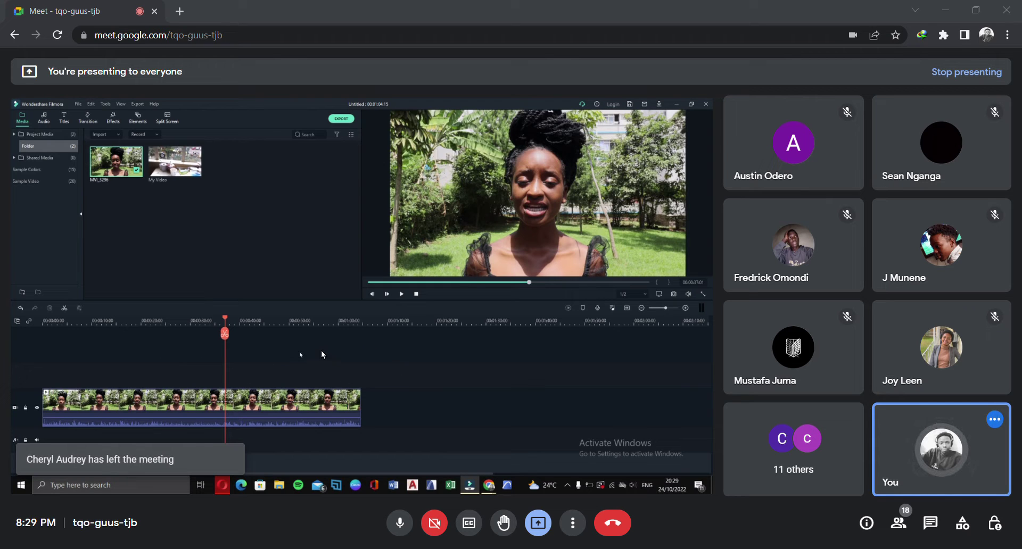
left_click_drag(224, 321, 21, 356)
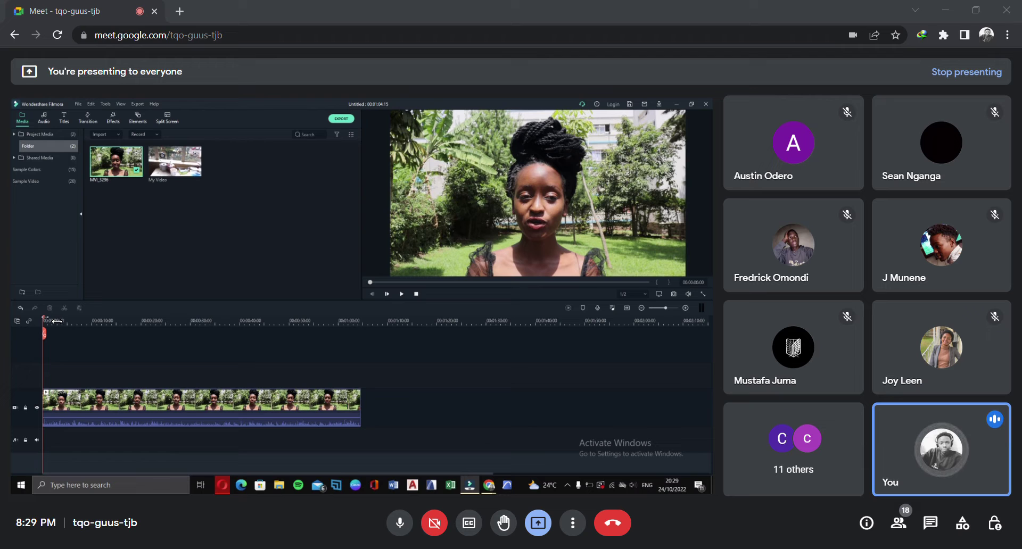
left_click_drag(47, 319, 334, 350)
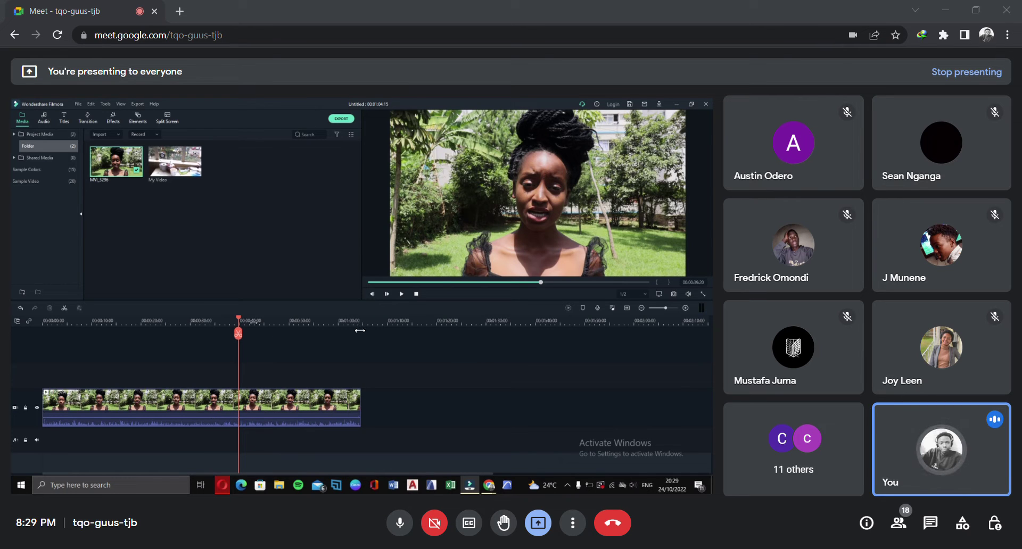
left_click_drag(239, 341, 43, 385)
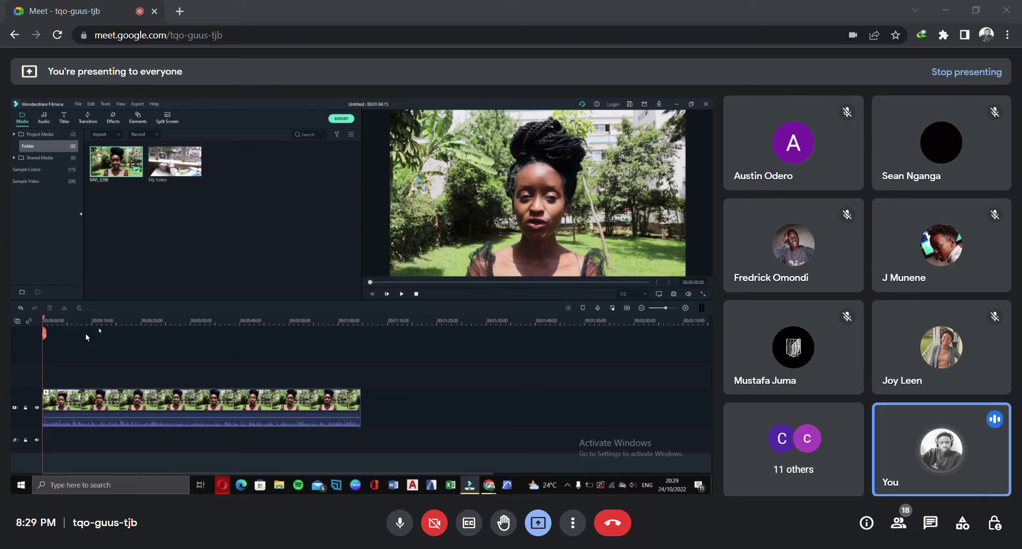
left_click_drag(49, 320, 61, 398)
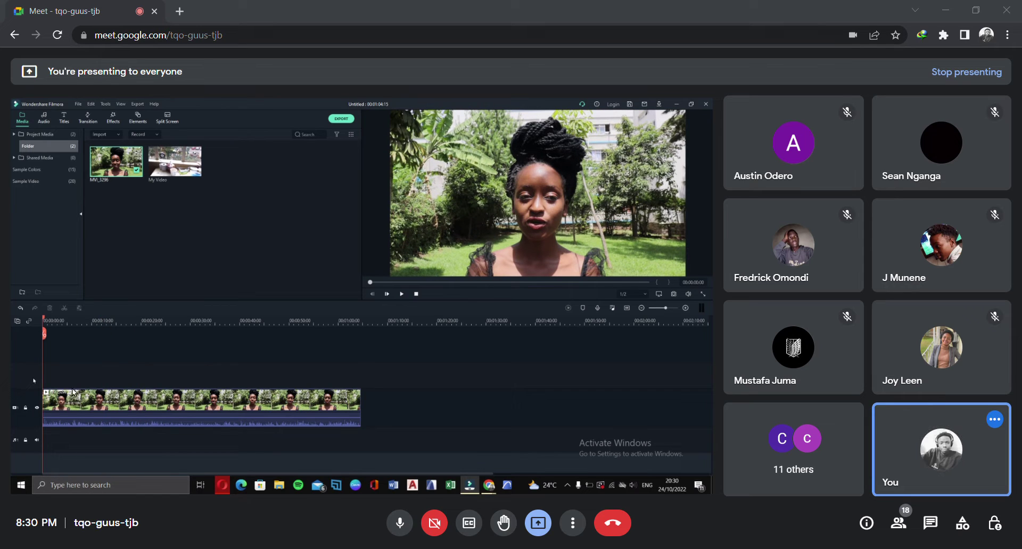
Create a new Folder 2 under Project Media and nudge the playhead to 00:00:00:22
left_click(91, 425)
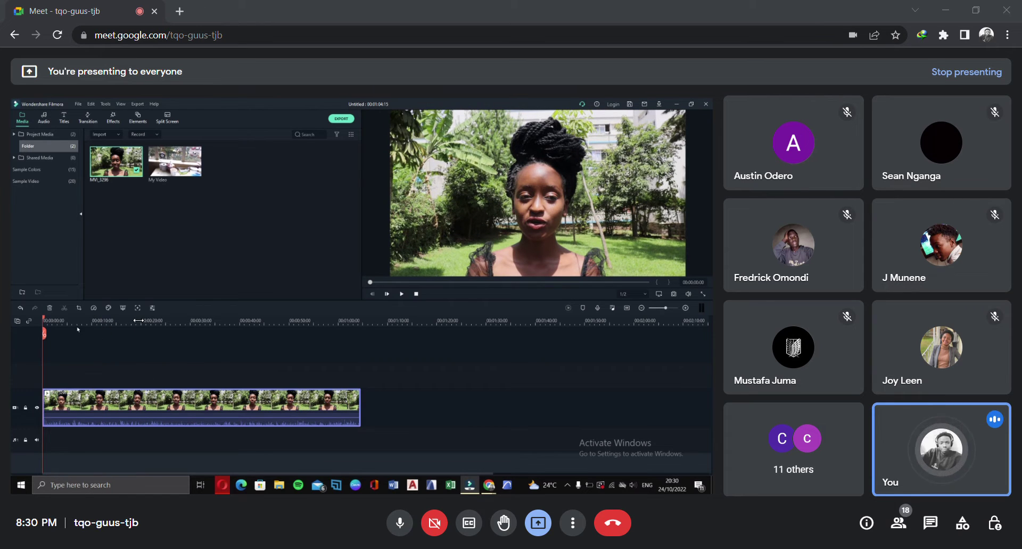
left_click(20, 287)
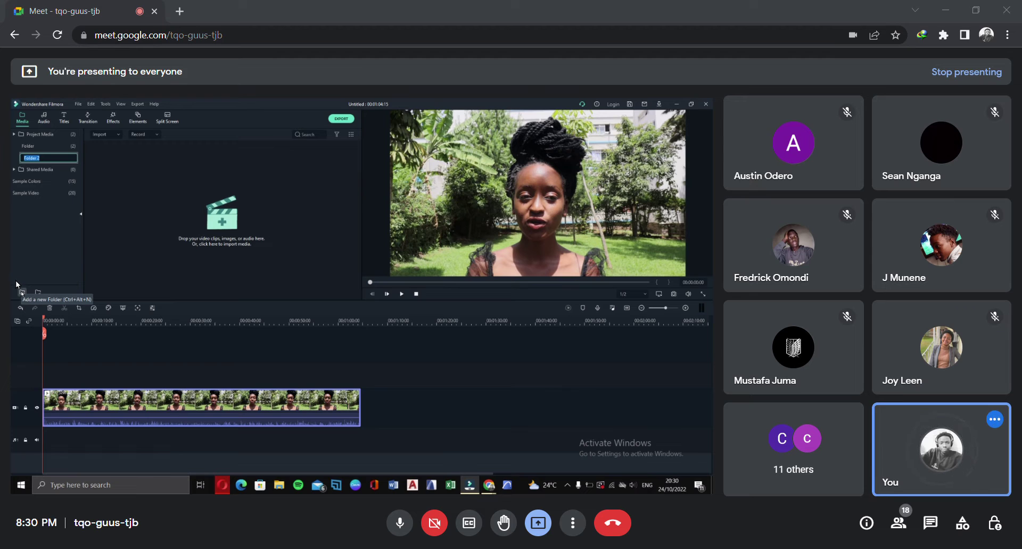
left_click(34, 215)
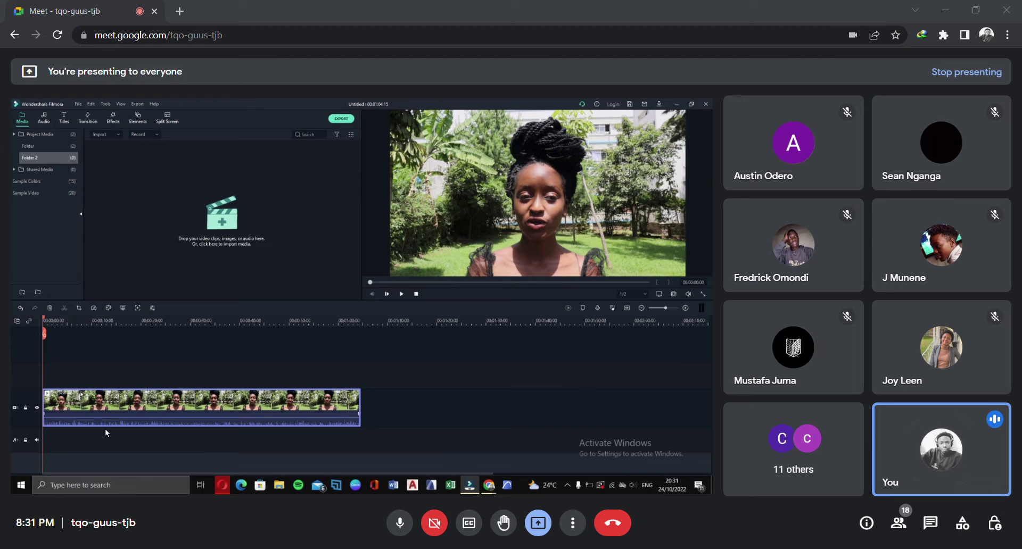
left_click(48, 322)
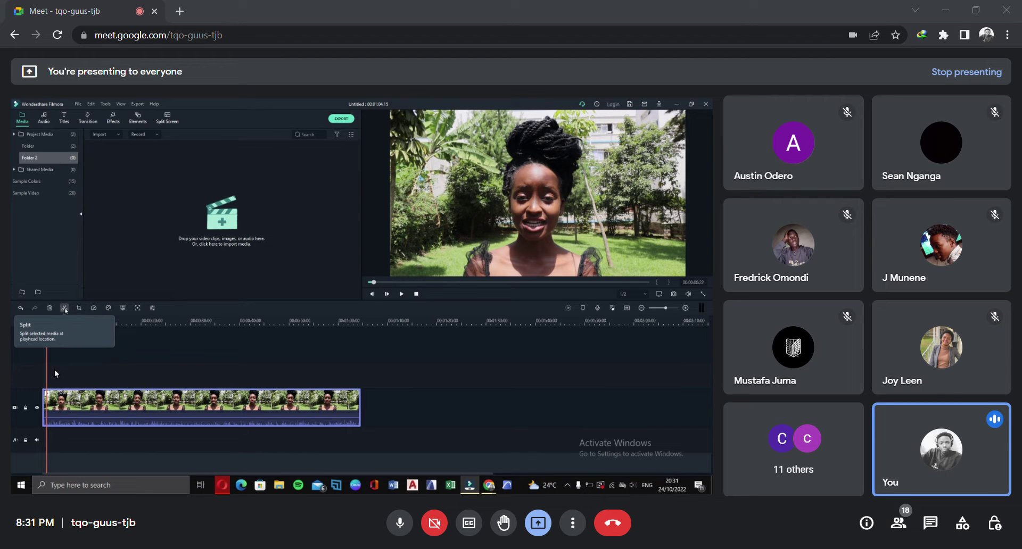
Split MVI_3296 at the 00:00:00:22 playhead and zoom the timeline in around the cut
left_click(62, 326)
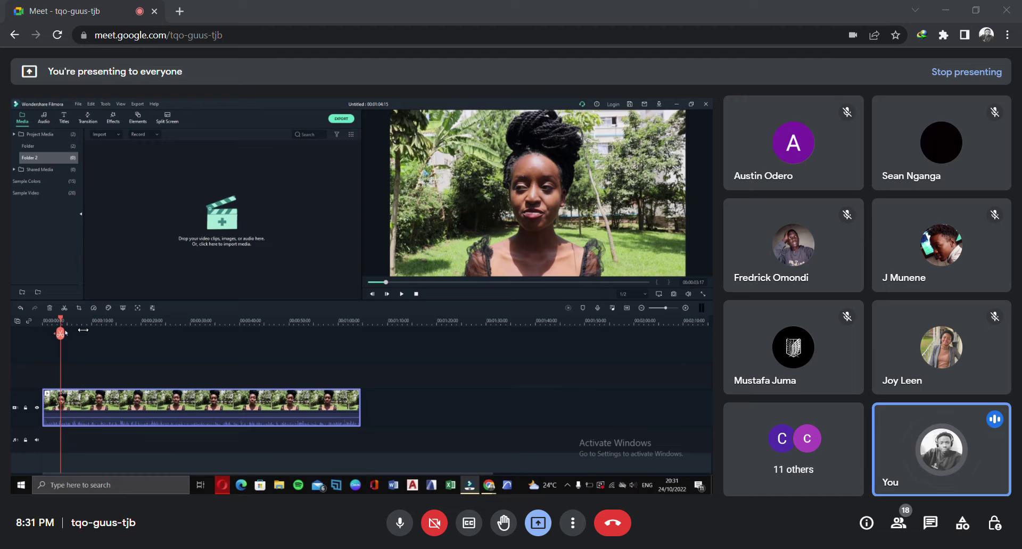
left_click(76, 328)
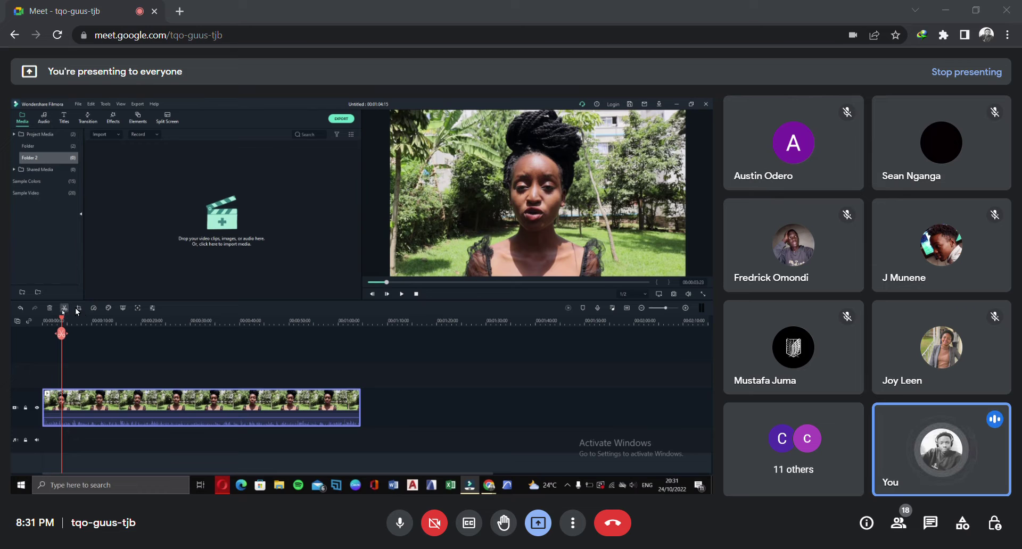
left_click(64, 308)
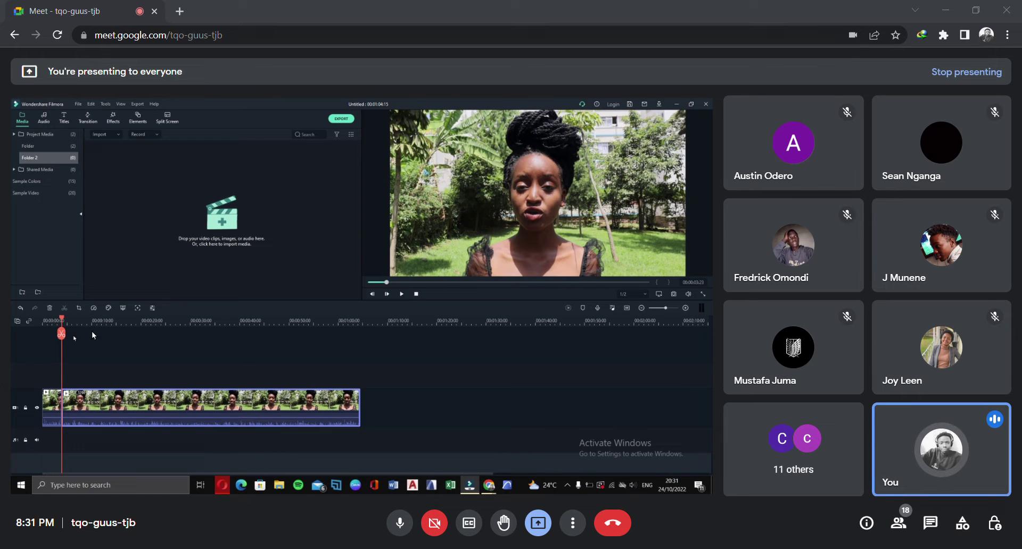
left_click_drag(98, 329, 202, 337)
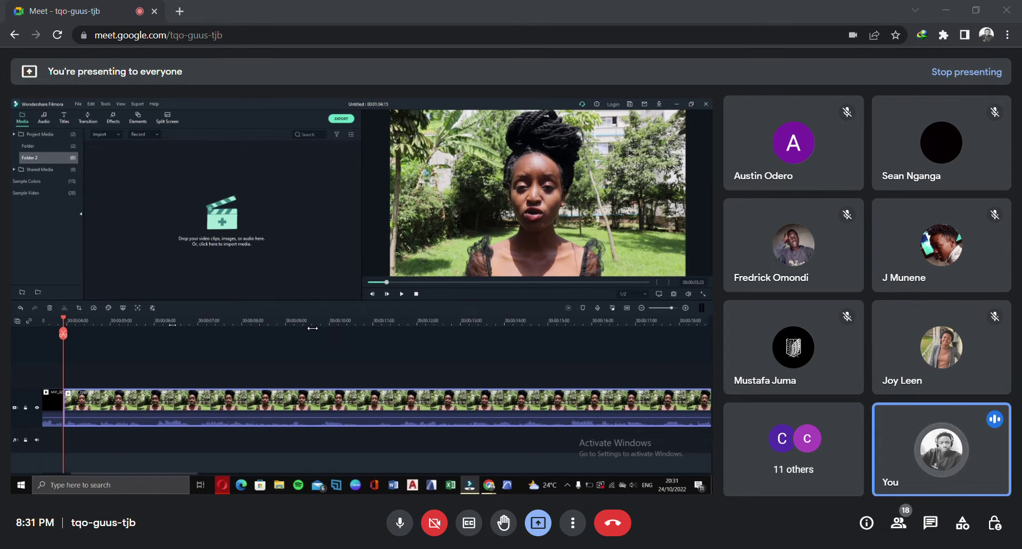
Undo the split, try another split at 00:00:01:20, and undo it so MVI_3296 stays whole
scroll(90, 331, "up", 2)
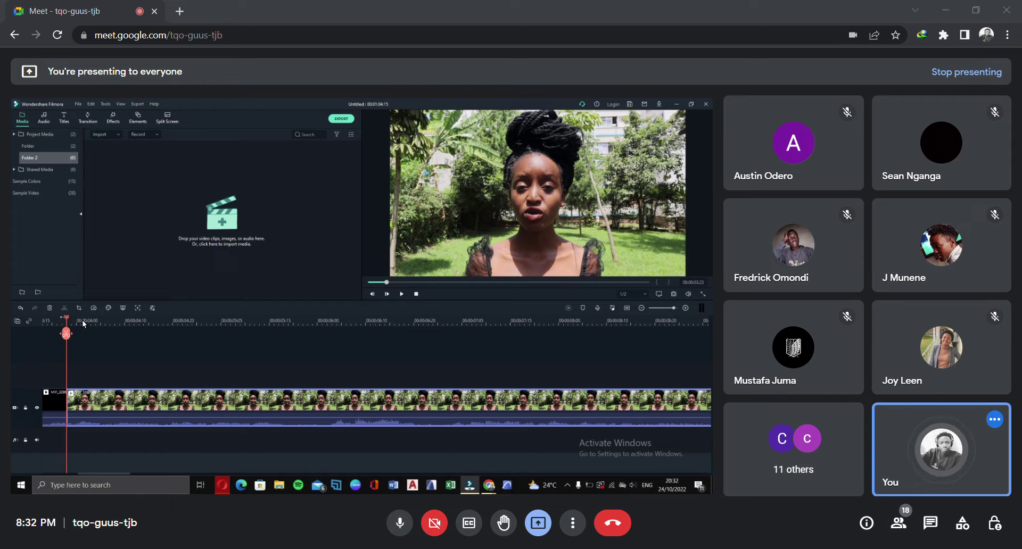
left_click_drag(64, 321, 471, 333)
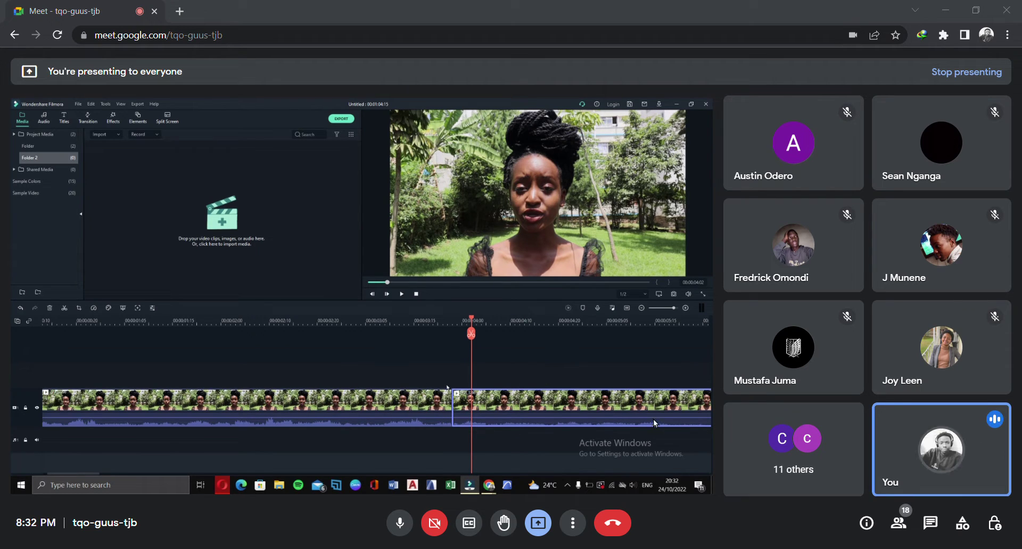
left_click(20, 307)
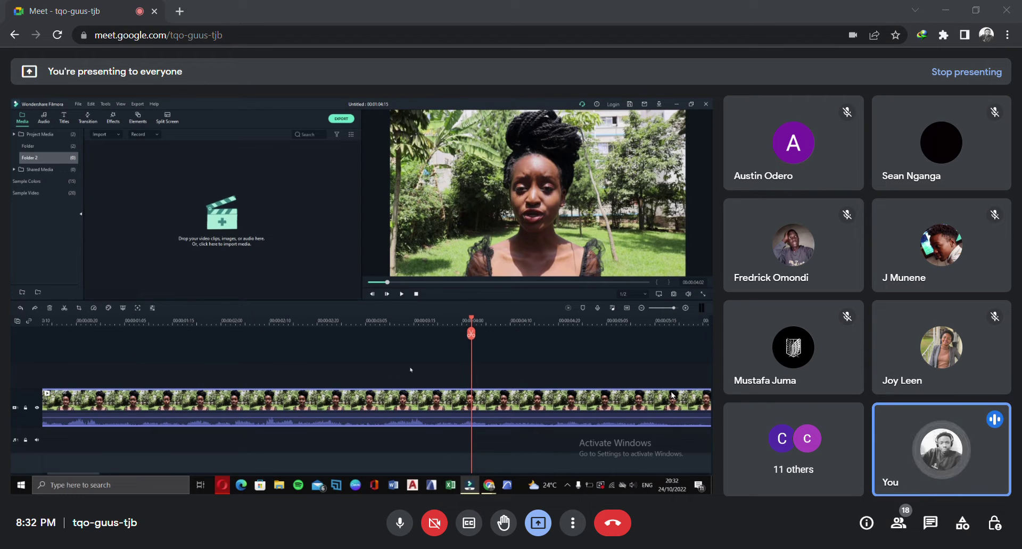
left_click_drag(471, 320, 197, 359)
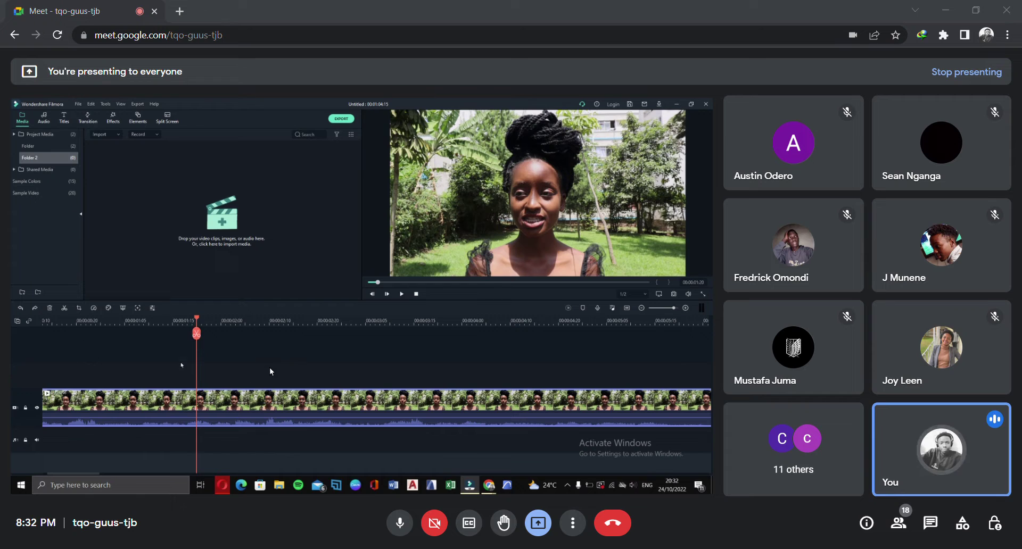
left_click(197, 334)
left_click(17, 308)
left_click(79, 308)
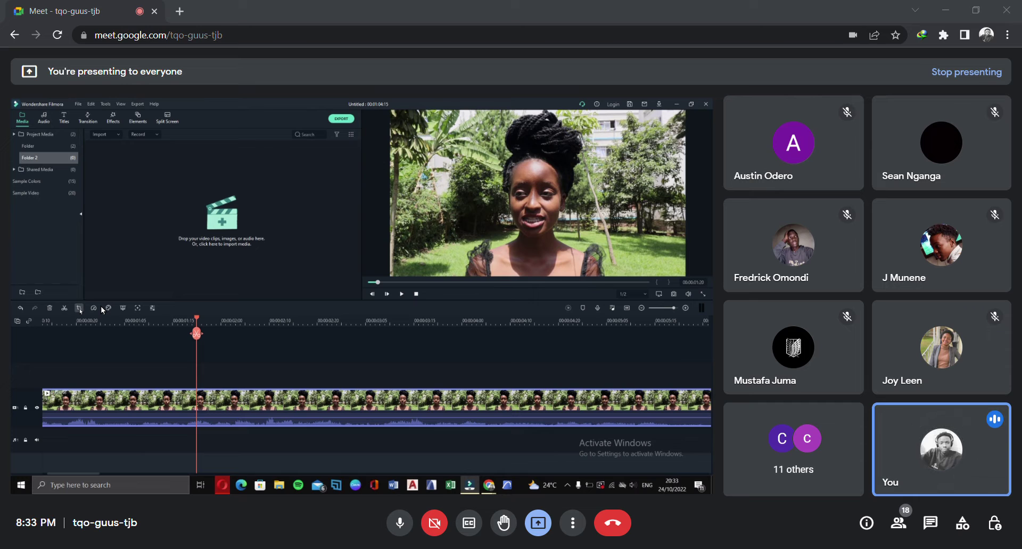
Open Crop and Zoom for MVI_3296 and review the Ratio list, keeping 16:9
left_click(79, 307)
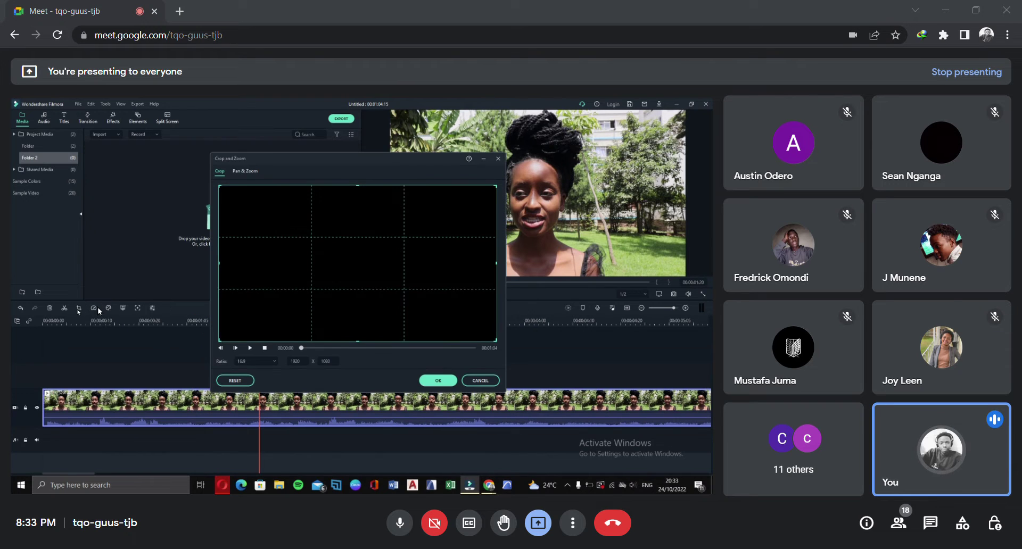
left_click(273, 362)
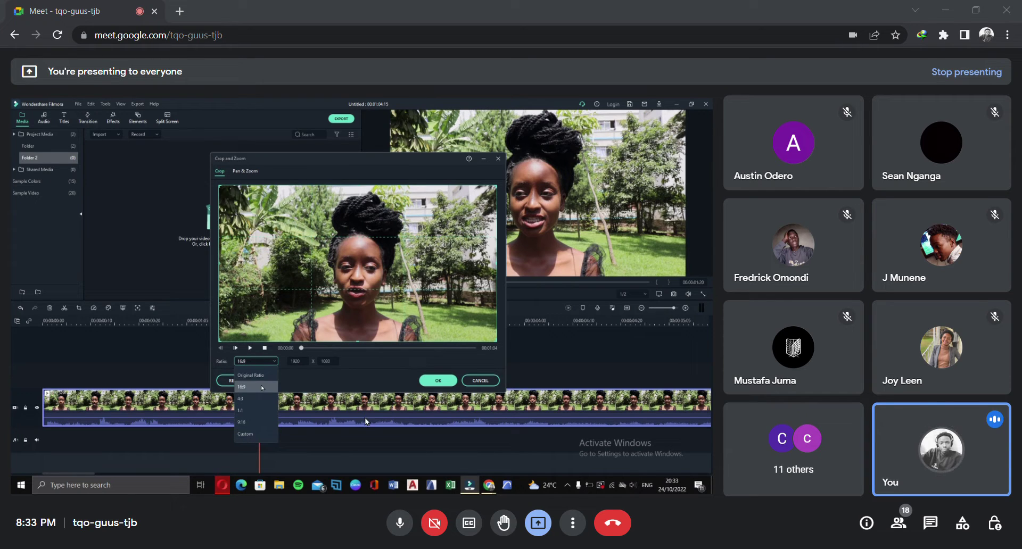
left_click(262, 388)
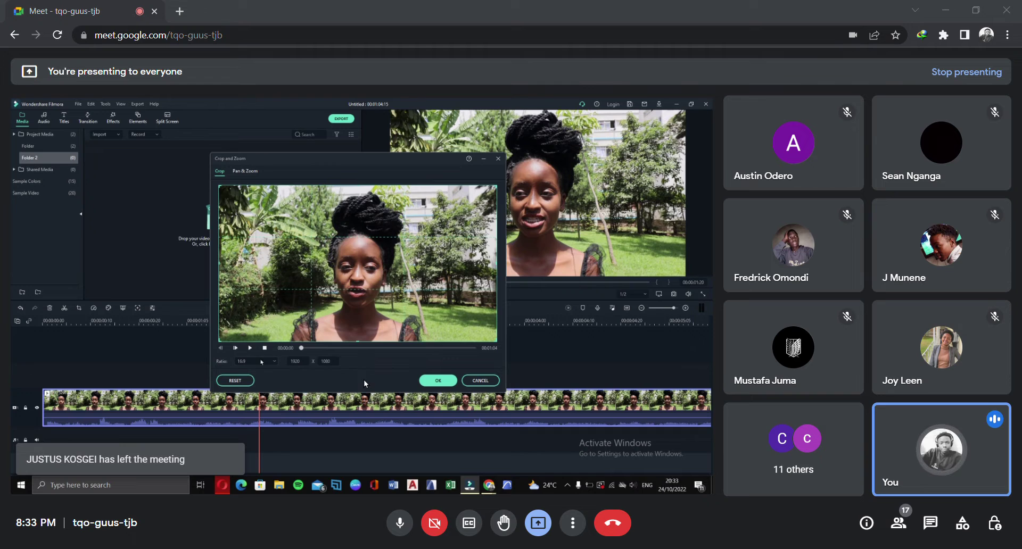
left_click(261, 361)
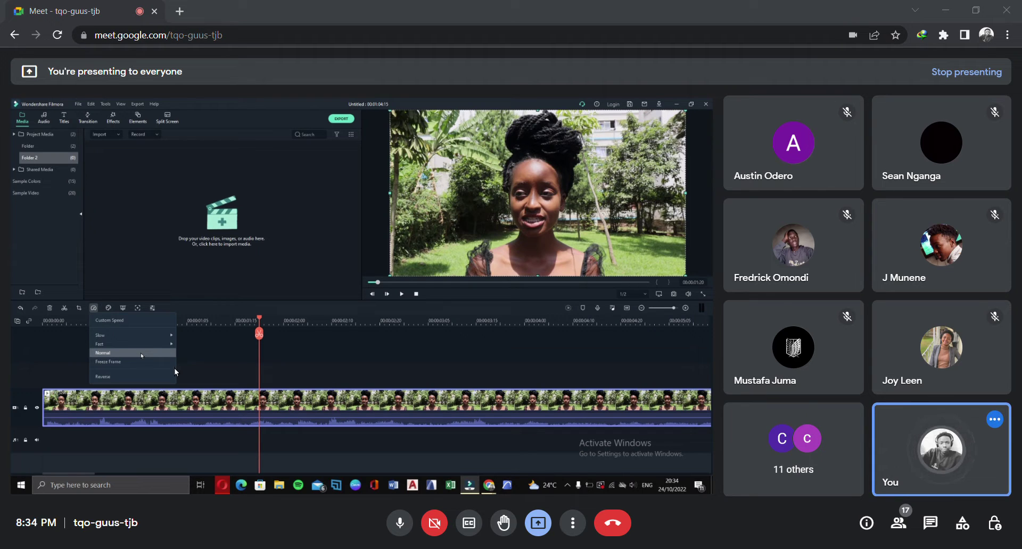
Close the speed menu, select MVI_3296, and choose Color Correction from the timeline color tool
left_click(65, 361)
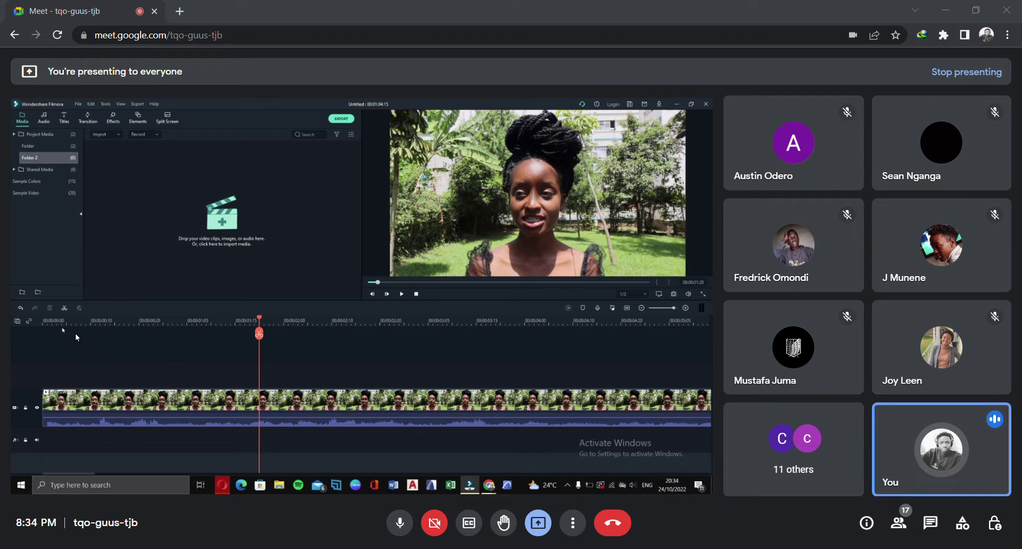
left_click(153, 403)
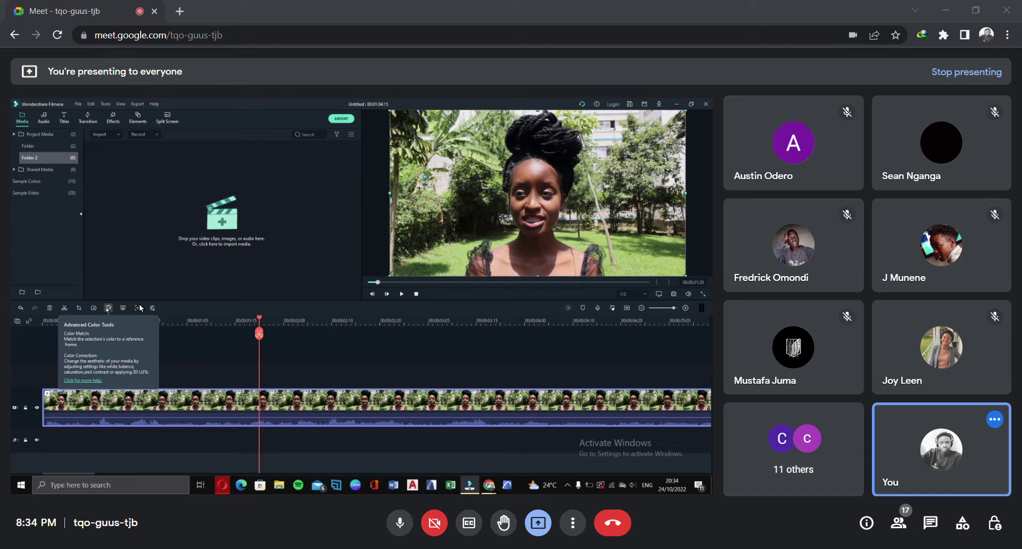
left_click(108, 308)
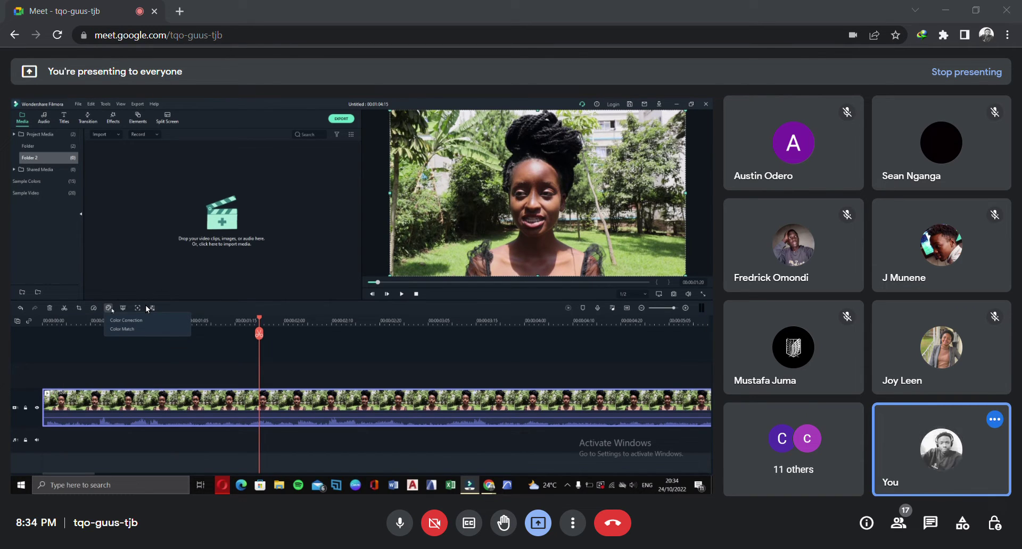
left_click(182, 320)
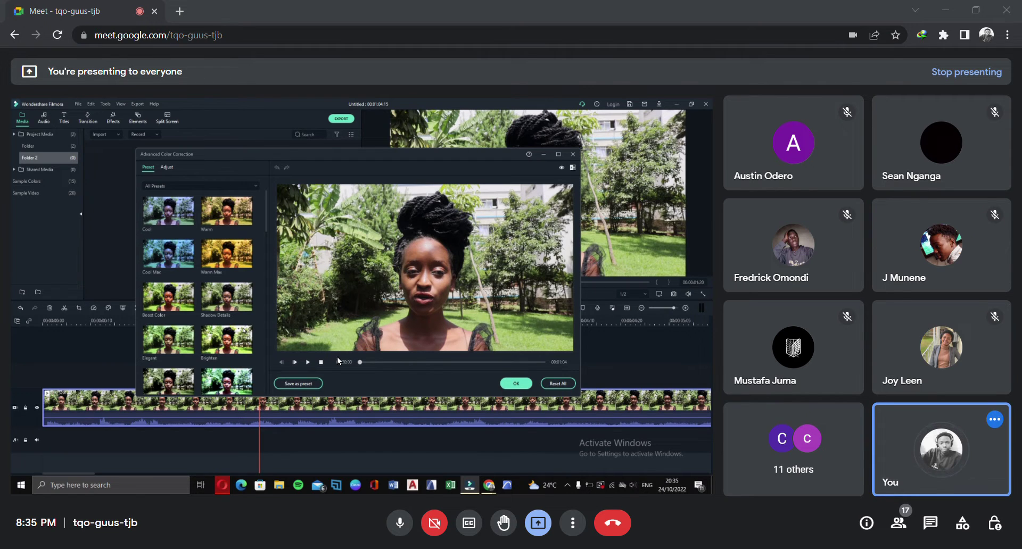
Apply the Brighten preset to MVI_3296, then replace it with Cool and browse the remaining presets
left_click(220, 340)
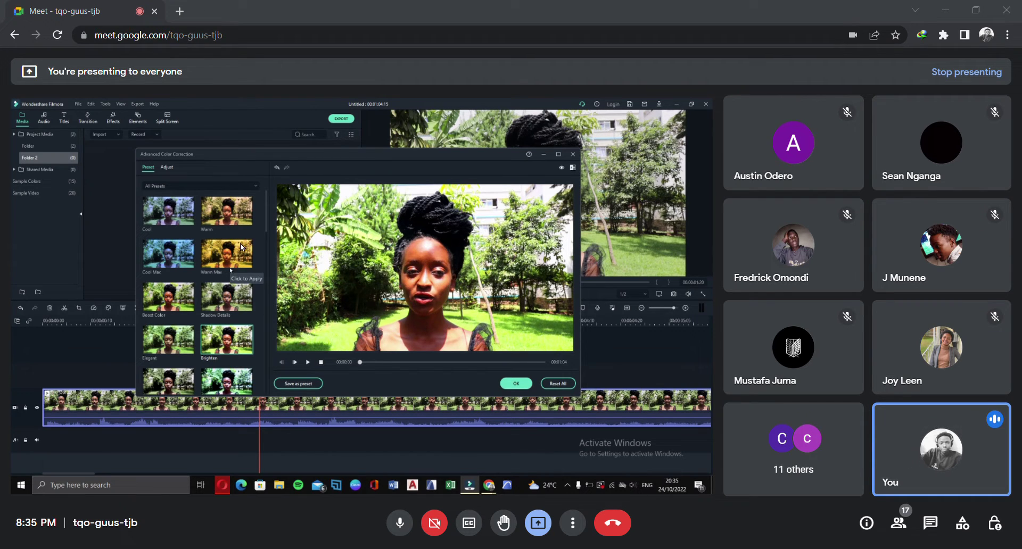
left_click(184, 213)
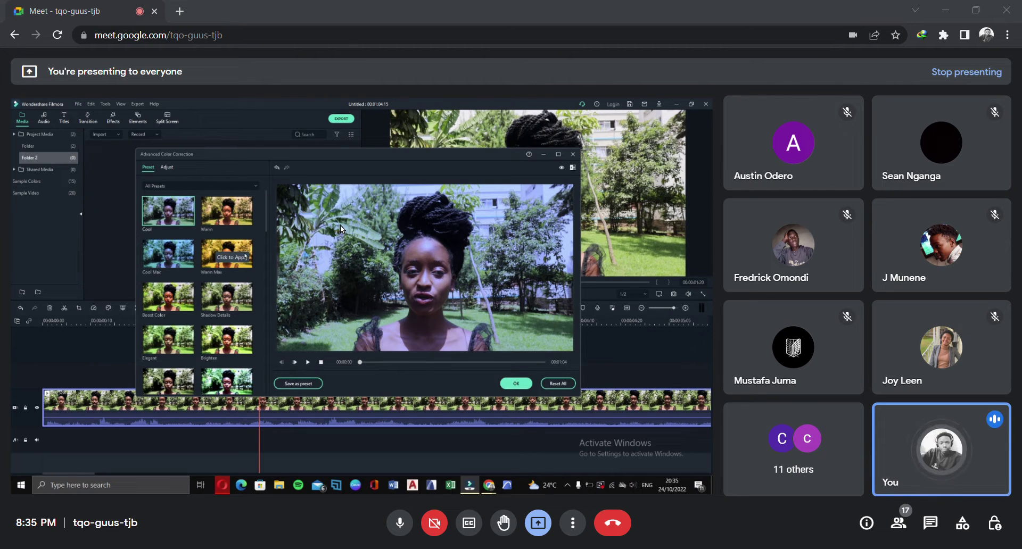
scroll(245, 267, "down", 3)
scroll(245, 266, "down", 3)
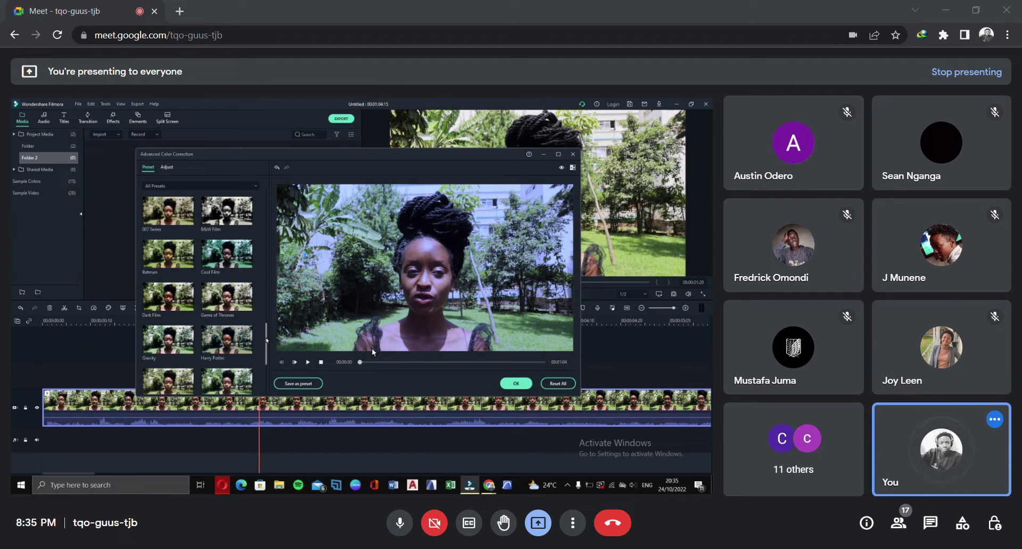
left_click_drag(266, 342, 266, 220)
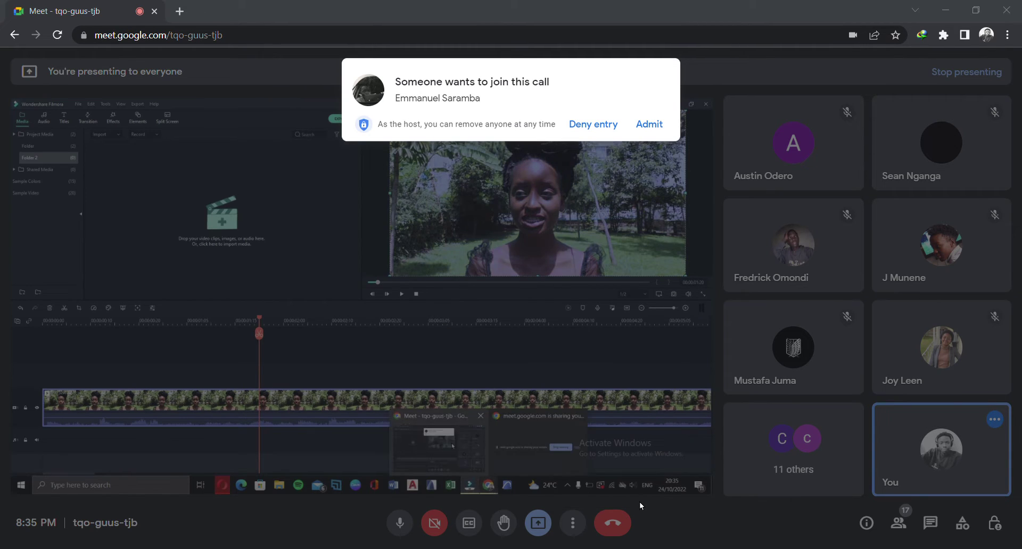
Admit the waiting guest, bringing the call to 18, and return Filmora to the shared view
left_click(649, 127)
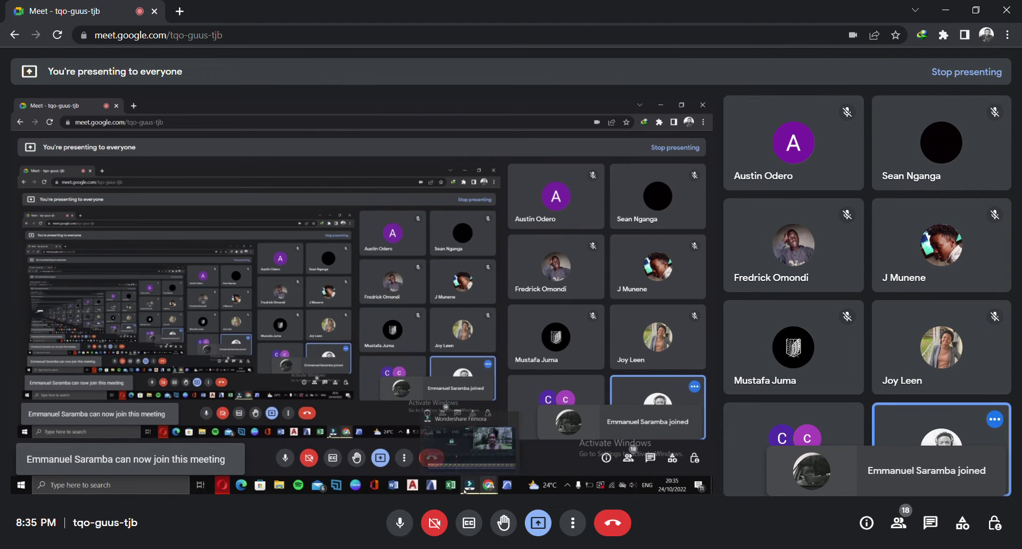
left_click(661, 513)
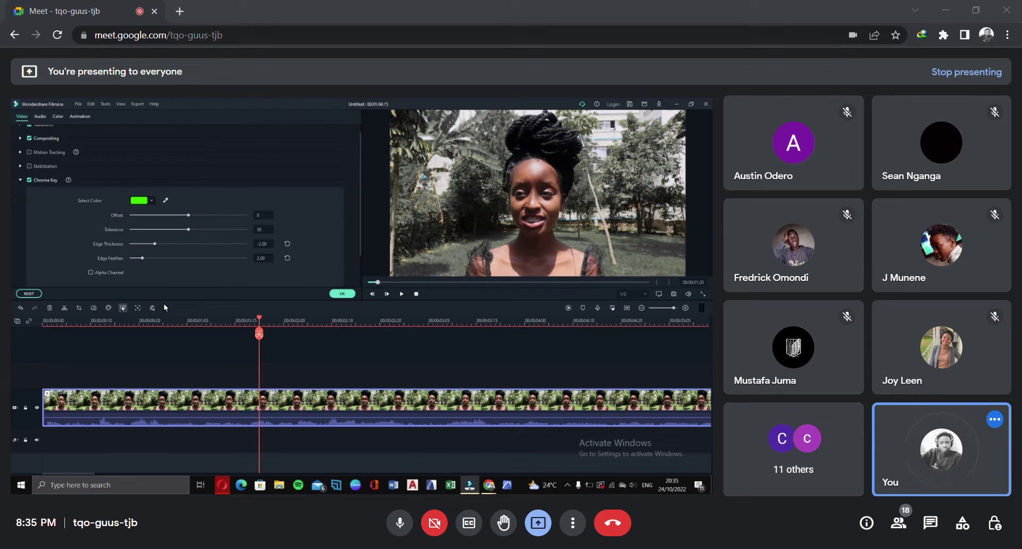
Expand MVI_3296's Transform and Compositing sections, showing Normal blending at 100% opacity
scroll(158, 186, "up", 1)
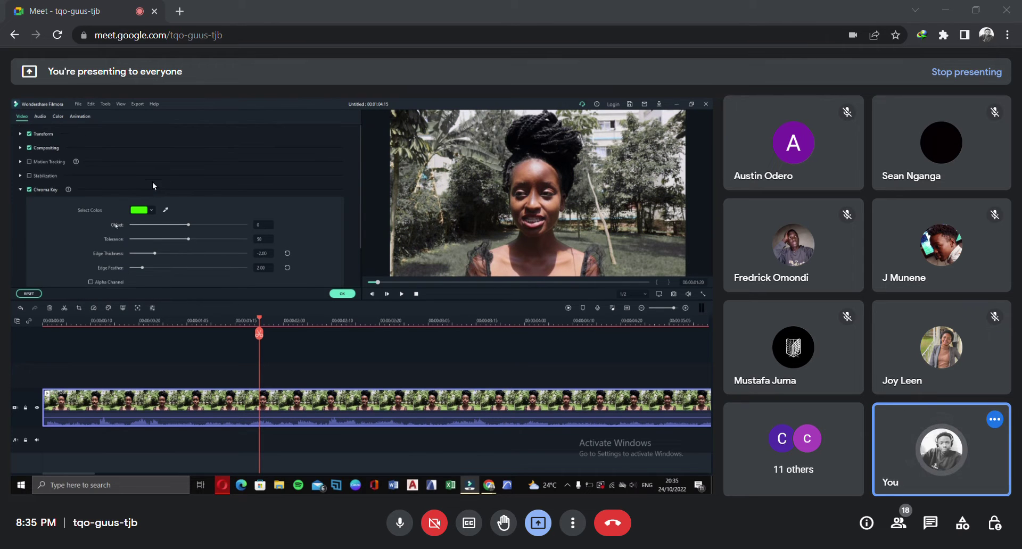
left_click(22, 135)
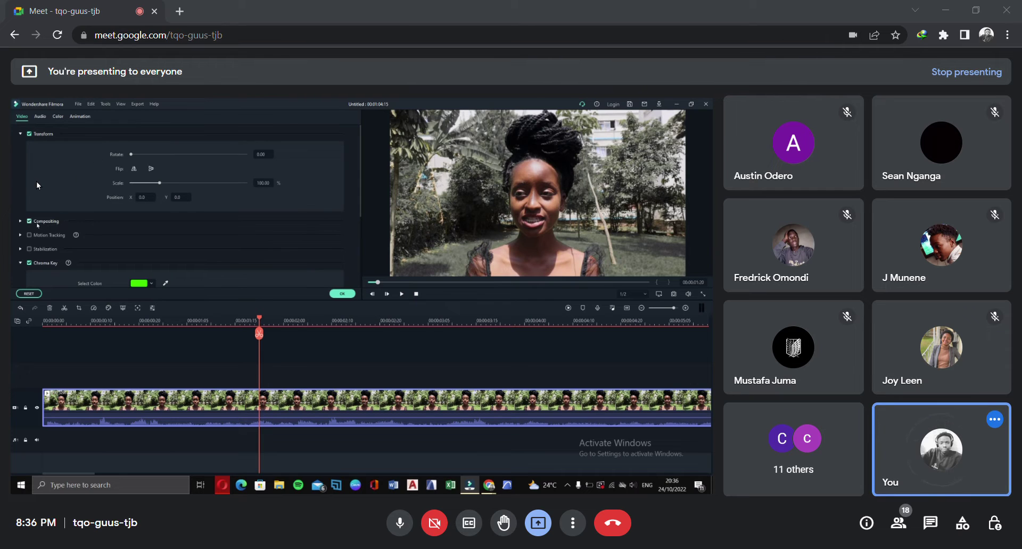
left_click(21, 222)
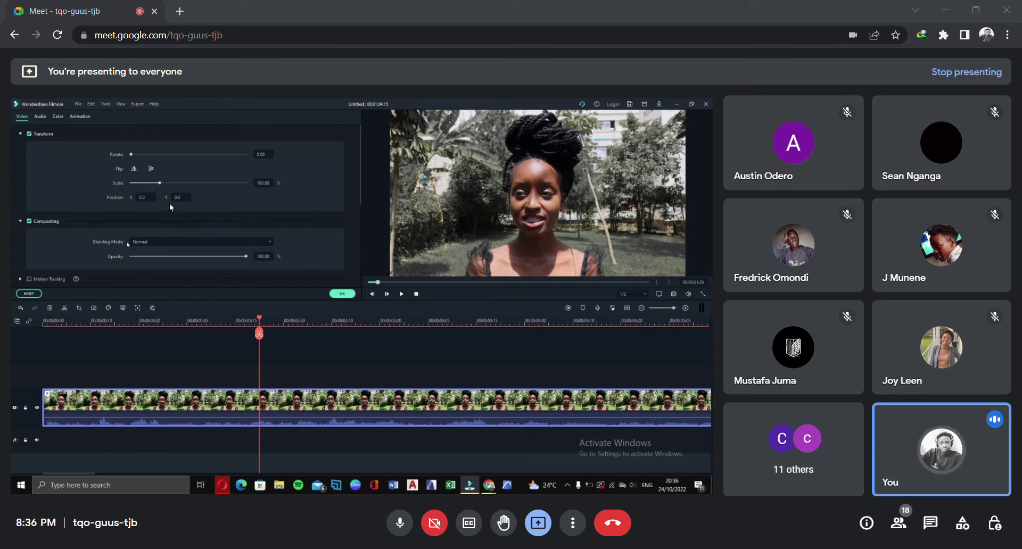
scroll(170, 208, "down", 3)
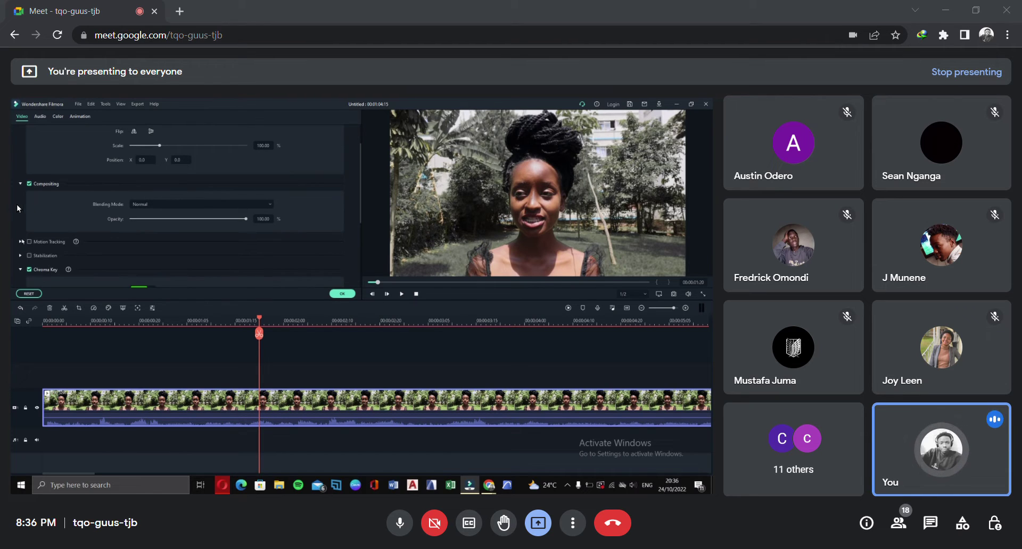
Expand the Motion Tracking section and scroll down through the Motion Tracking and Chroma Key settings
left_click(20, 242)
scroll(207, 245, "down", 2)
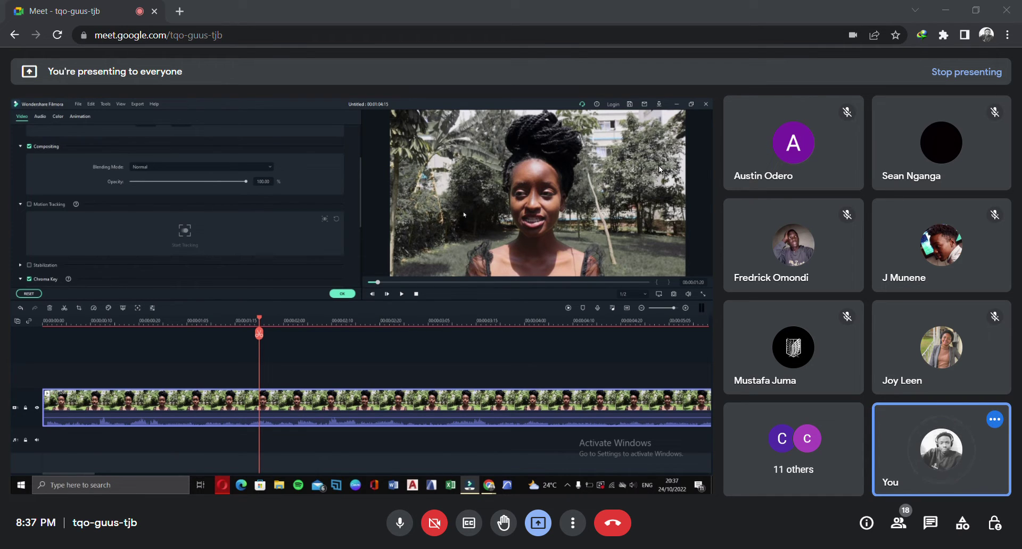
scroll(267, 159, "down", 1)
scroll(135, 175, "down", 1)
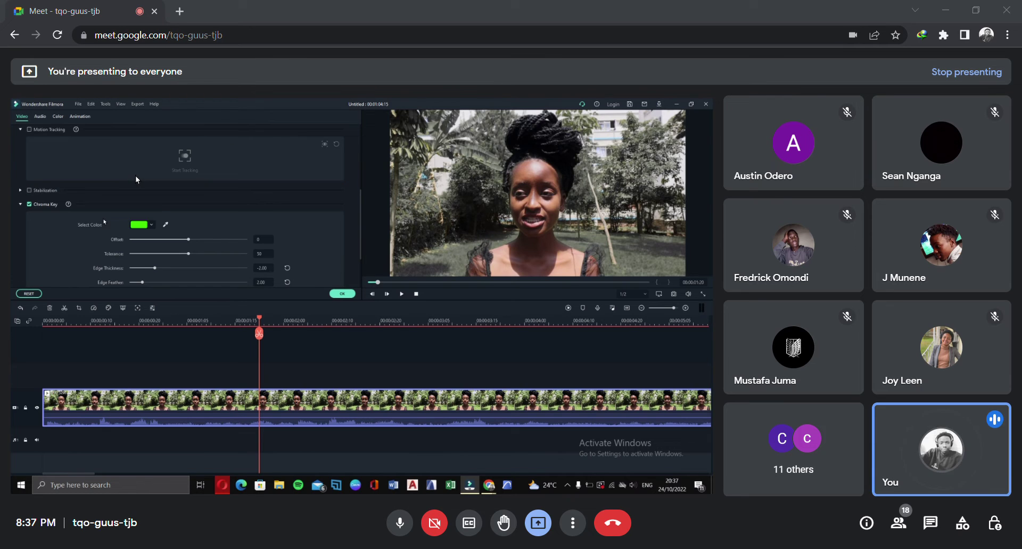
scroll(43, 149, "down", 1)
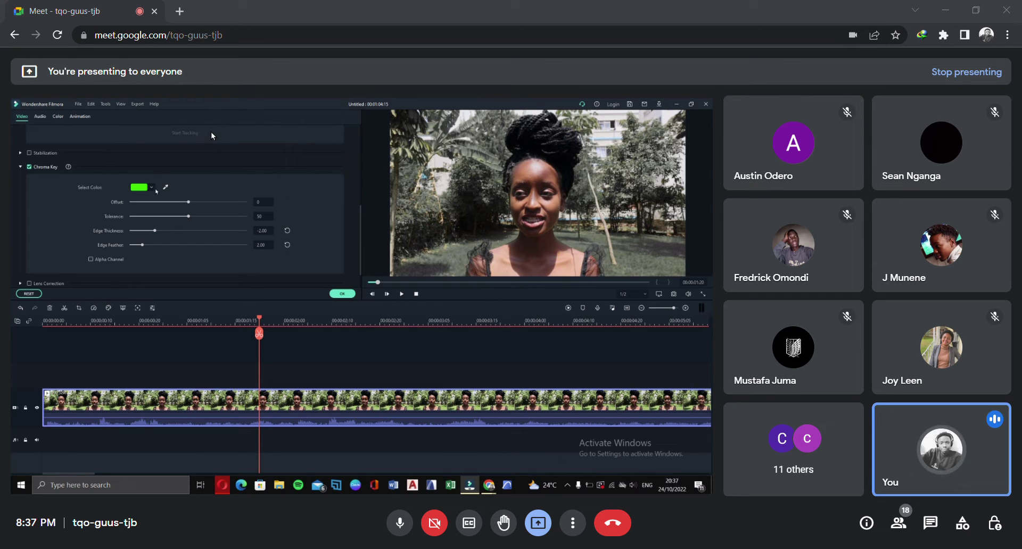
scroll(211, 132, "down", 1)
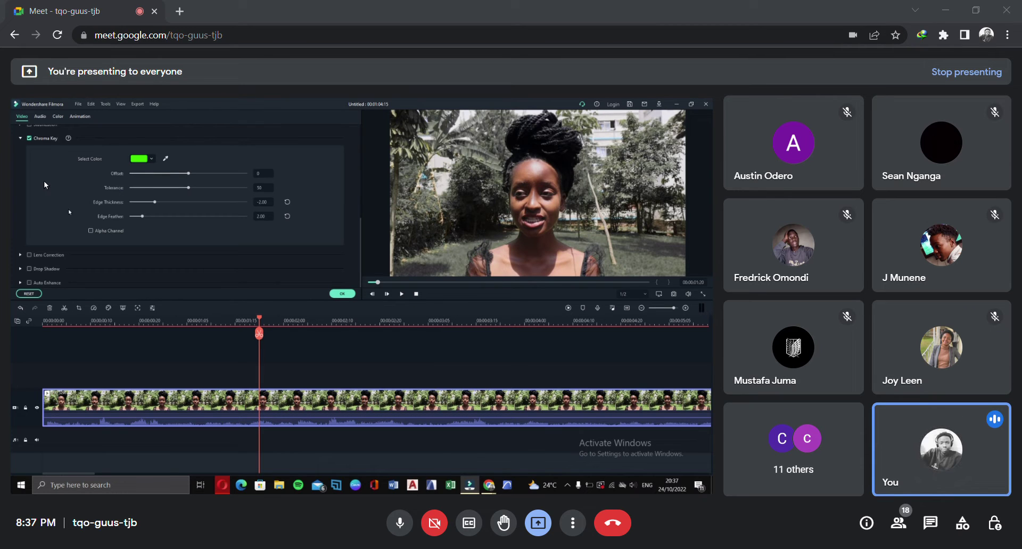
Expand Lens Correction and Drop Shadow, review them, then close the clip properties with OK
left_click(27, 251)
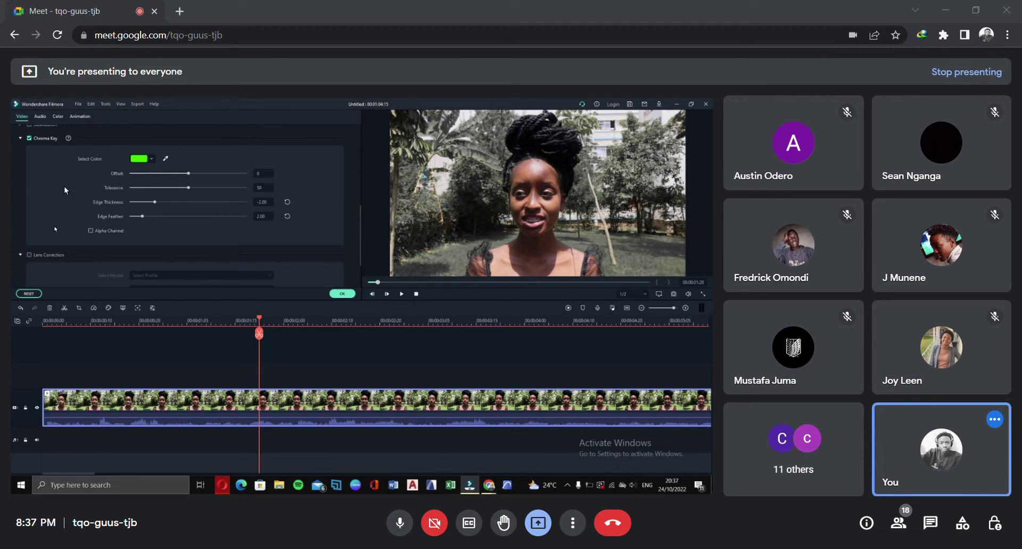
scroll(72, 222, "down", 2)
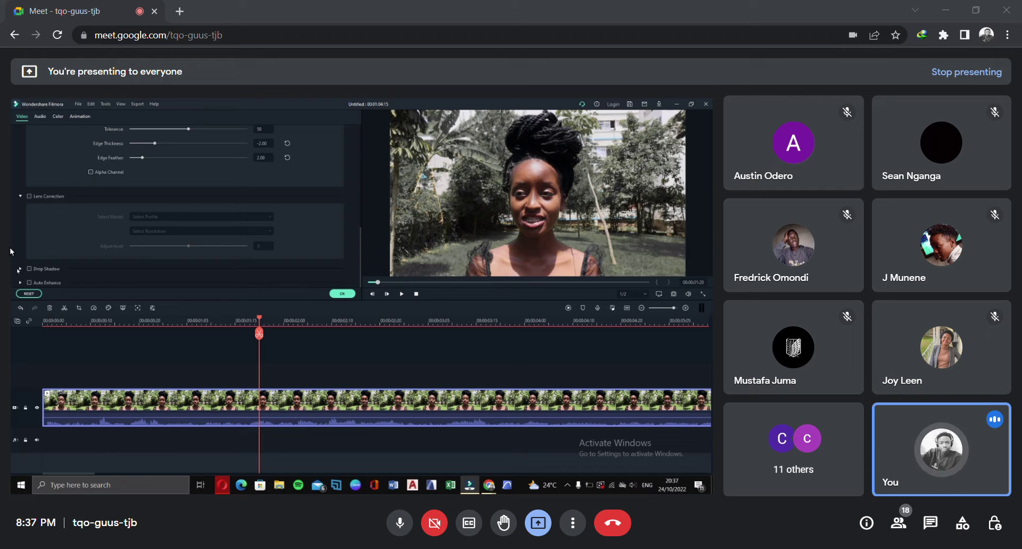
left_click(20, 268)
scroll(75, 210, "down", 3)
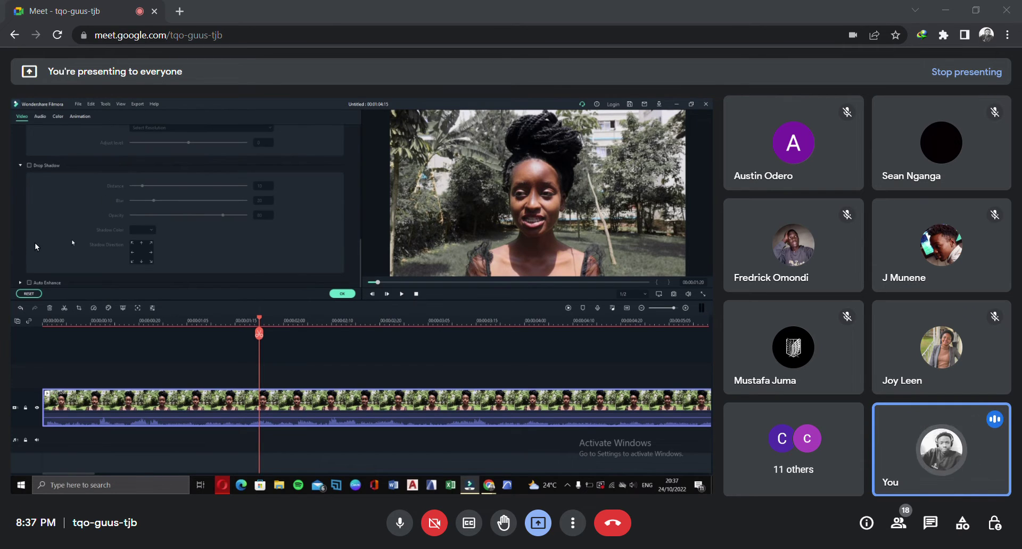
scroll(111, 214, "up", 3)
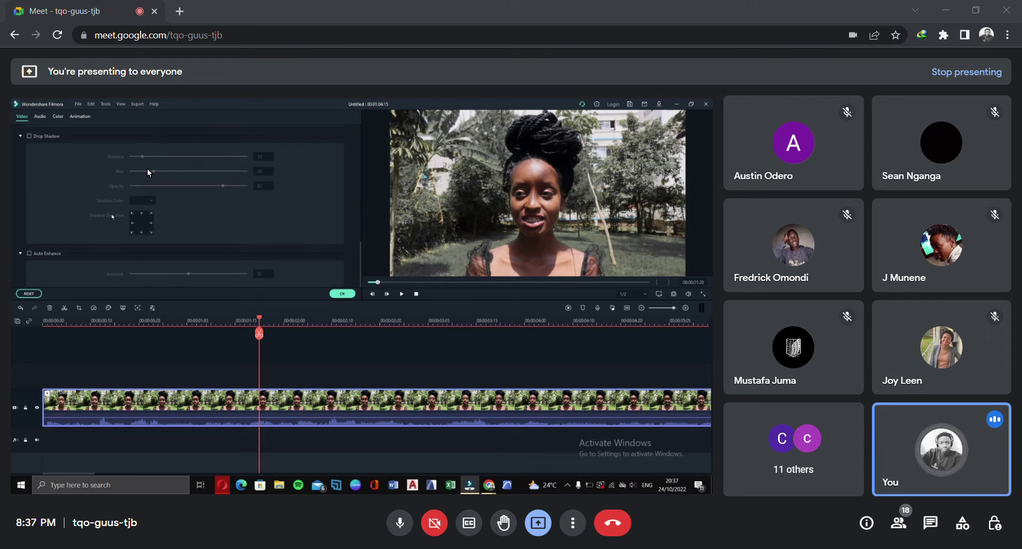
scroll(231, 183, "up", 3)
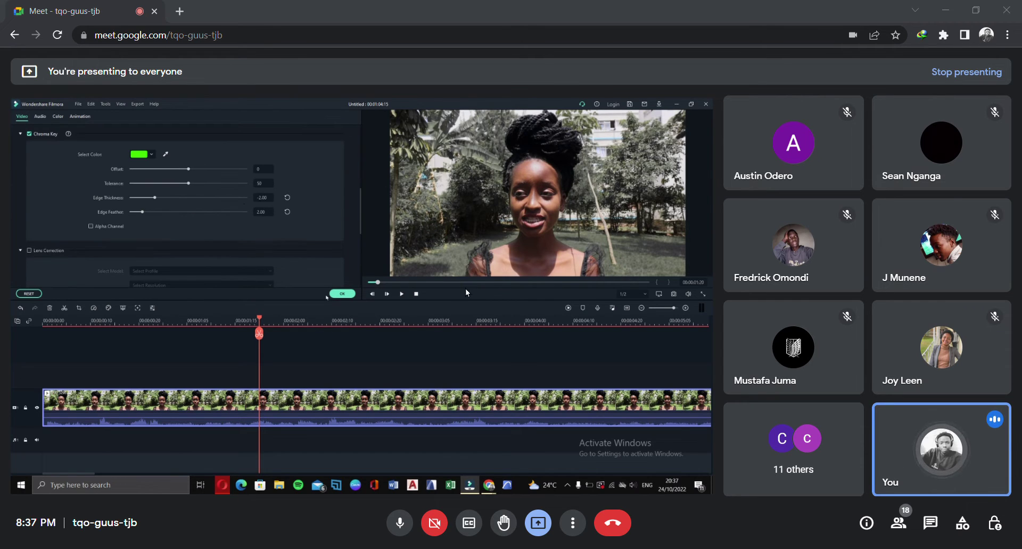
left_click(341, 293)
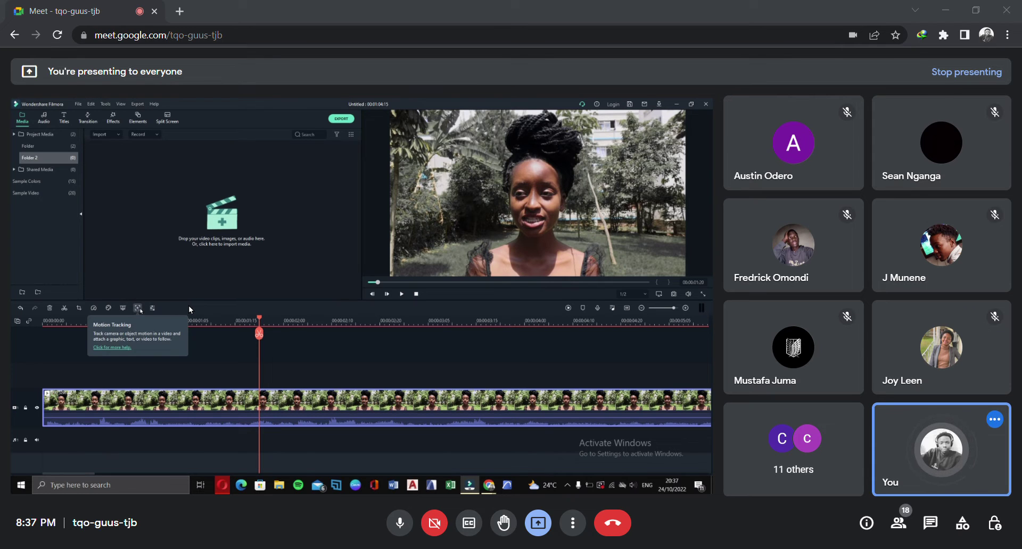
Decline motion tracking for MVI_3296, then reopen its properties on the Audio tab
left_click(138, 308)
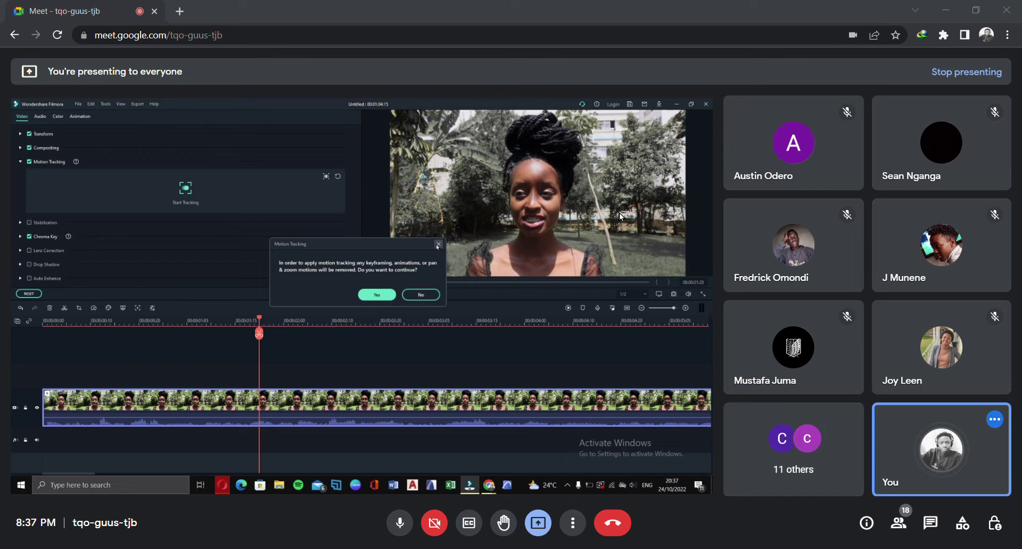
left_click(426, 297)
left_click(343, 293)
left_click(153, 308)
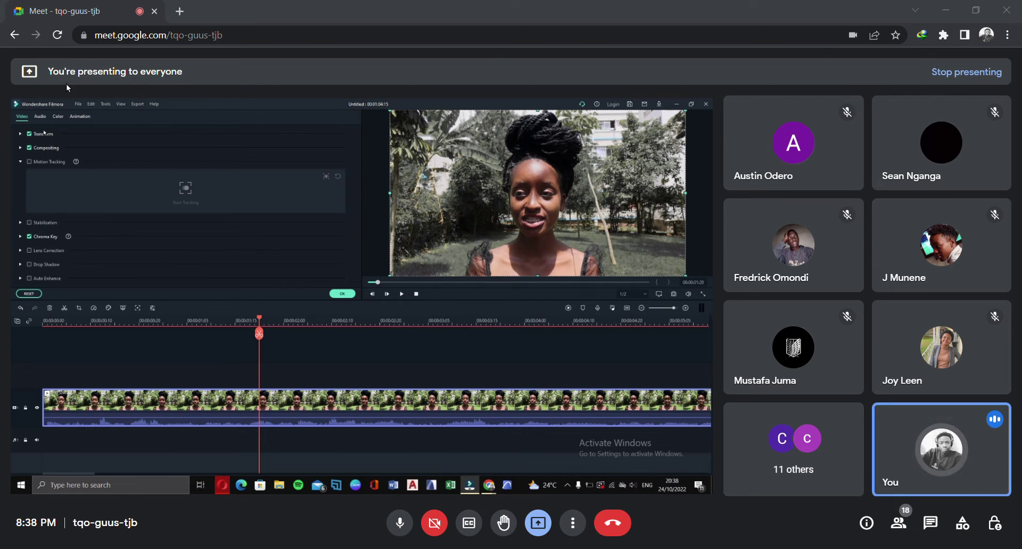
left_click(45, 116)
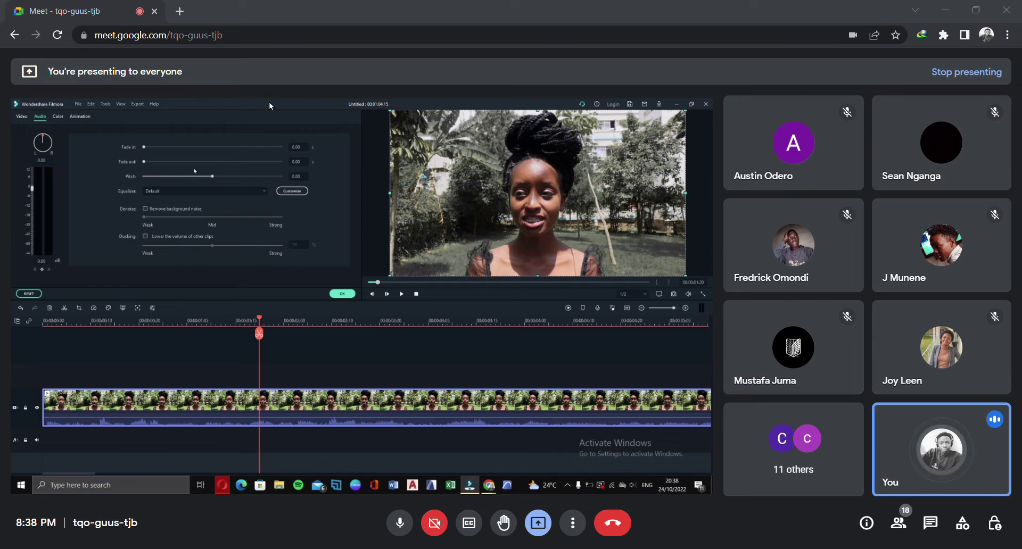
Choose the Dance preset from MVI_3296's Equalizer dropdown, leaving pitch and fades at 0.00
left_click(295, 133)
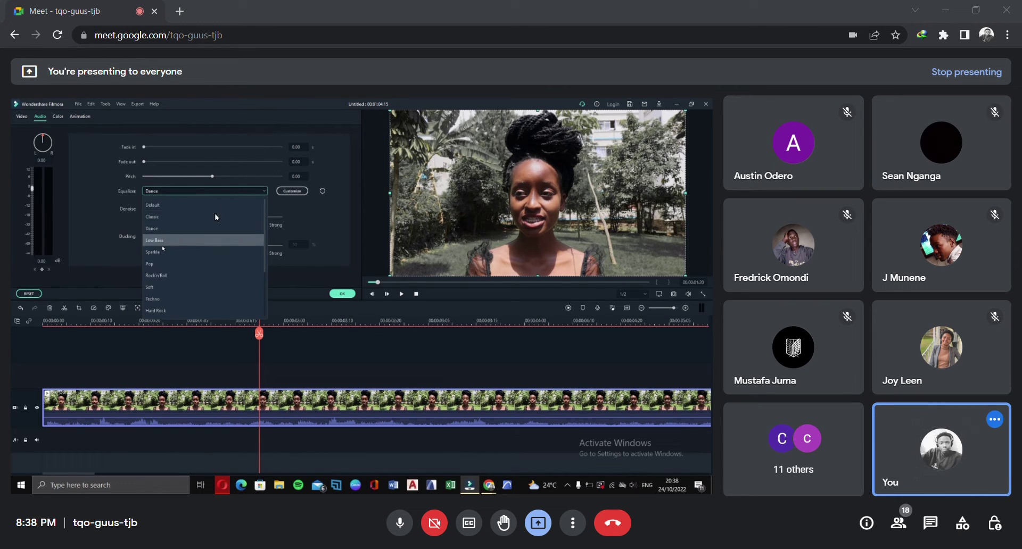
left_click(143, 185)
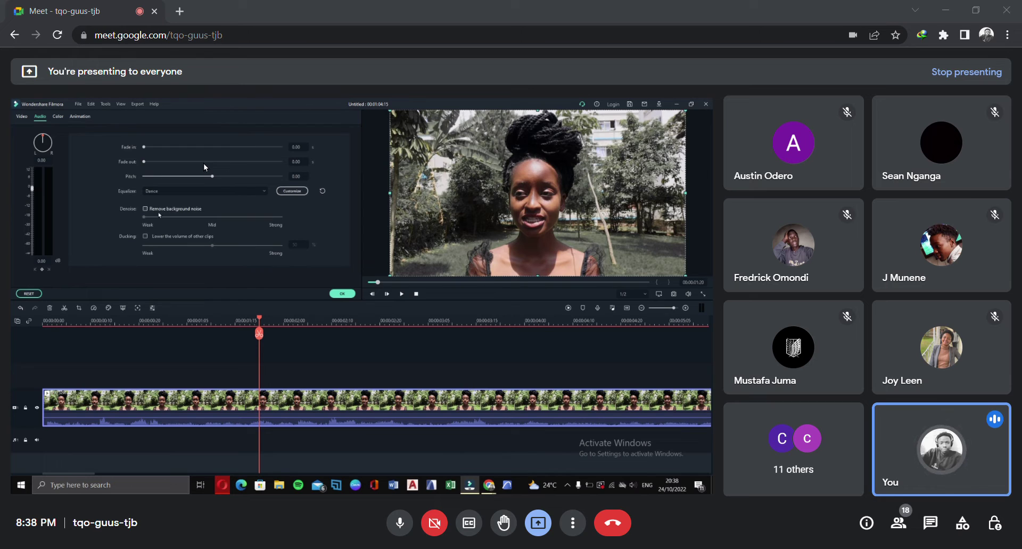
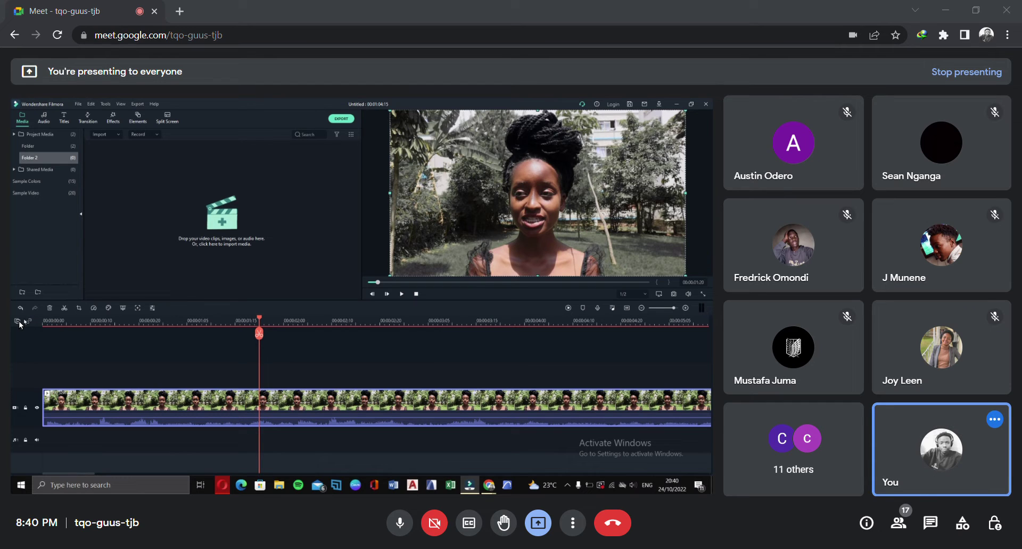
Remove the empty tracks via Manage Tracks, then delete the selected video clip from the timeline
left_click(16, 321)
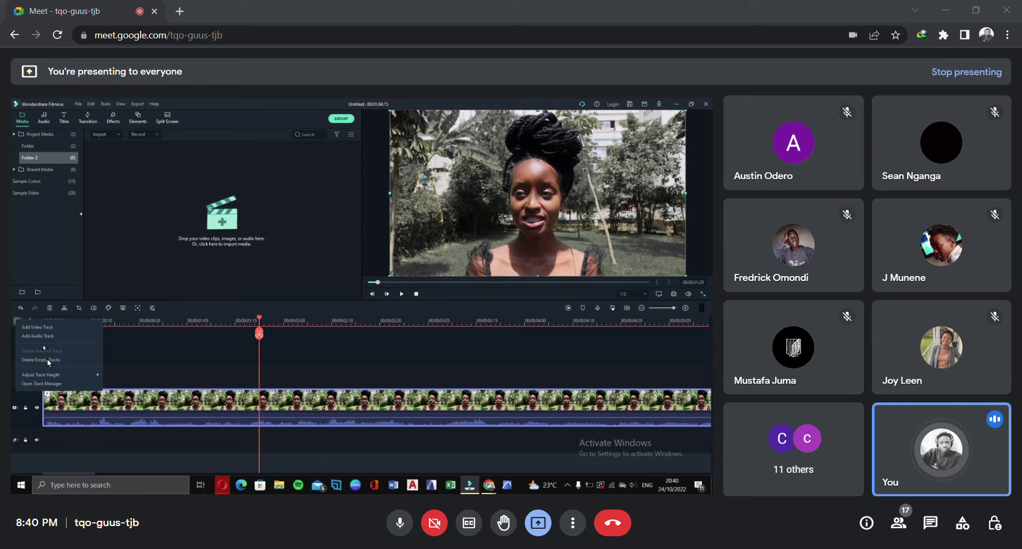
left_click(42, 329)
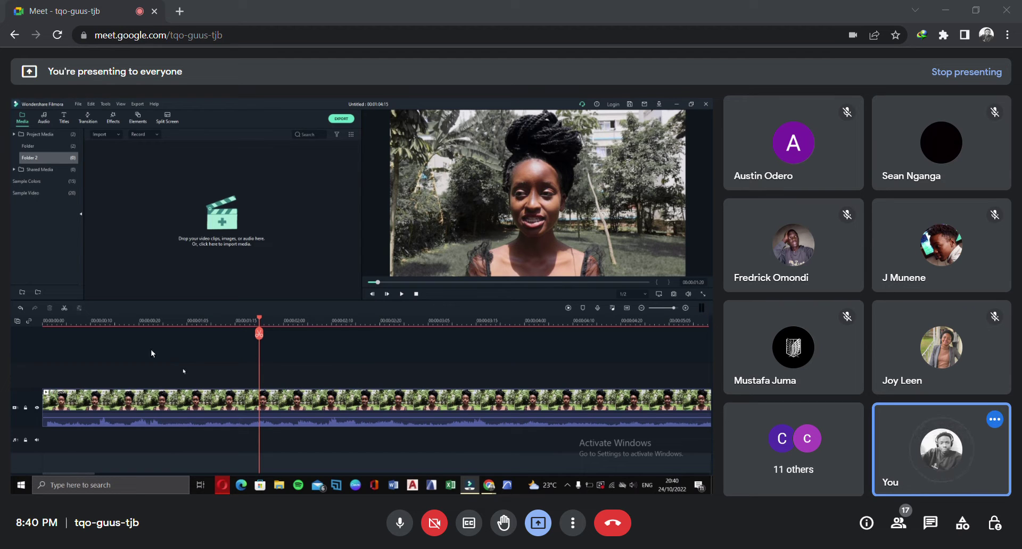
left_click(195, 442)
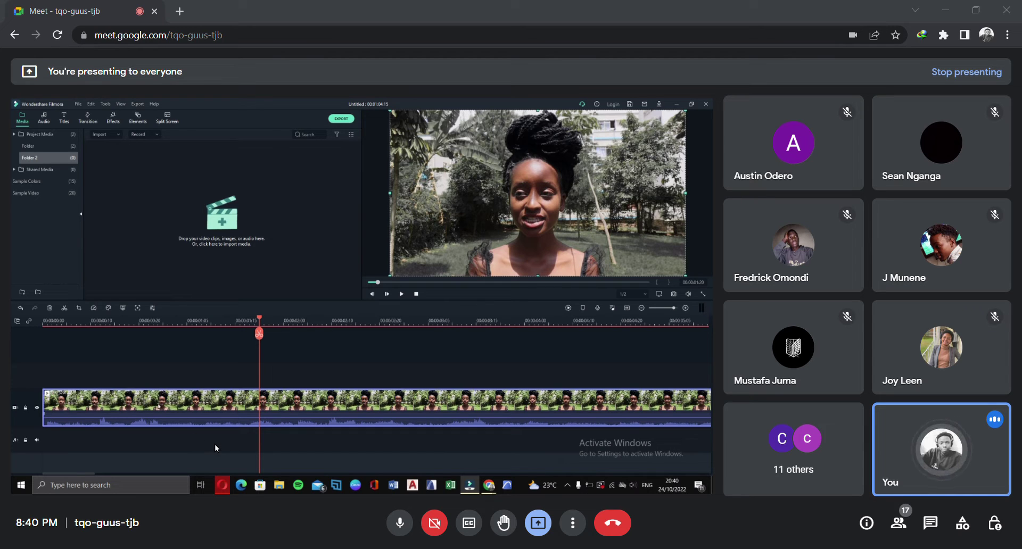
key("Delete")
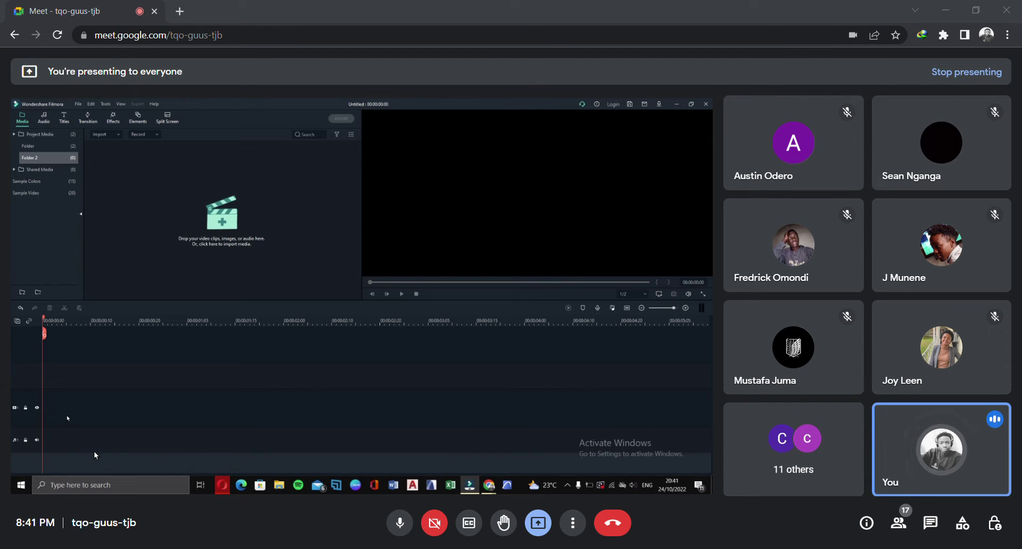
Import MVI_3296.MP4 as a media file and add it to the timeline
left_click(107, 134)
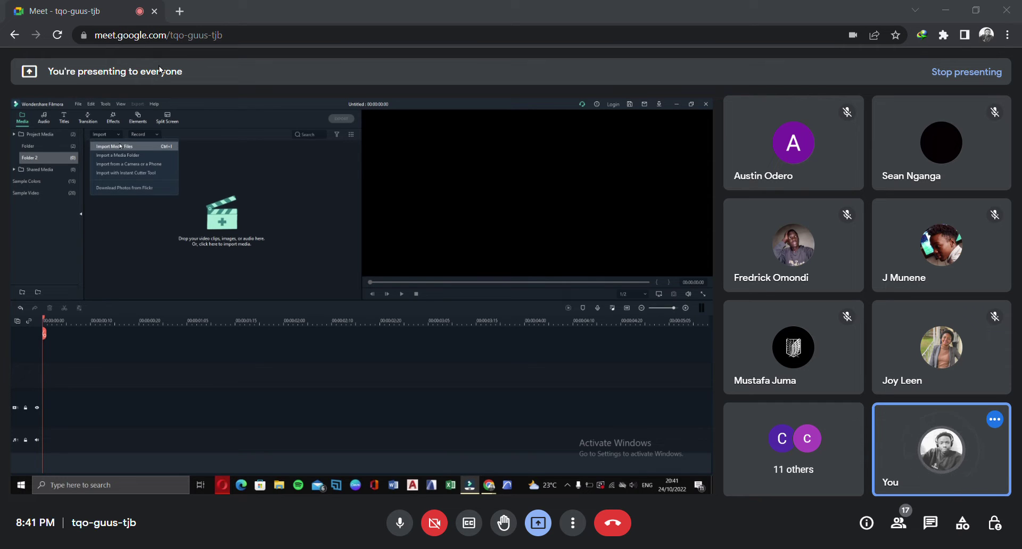
left_click(120, 146)
left_click(117, 179)
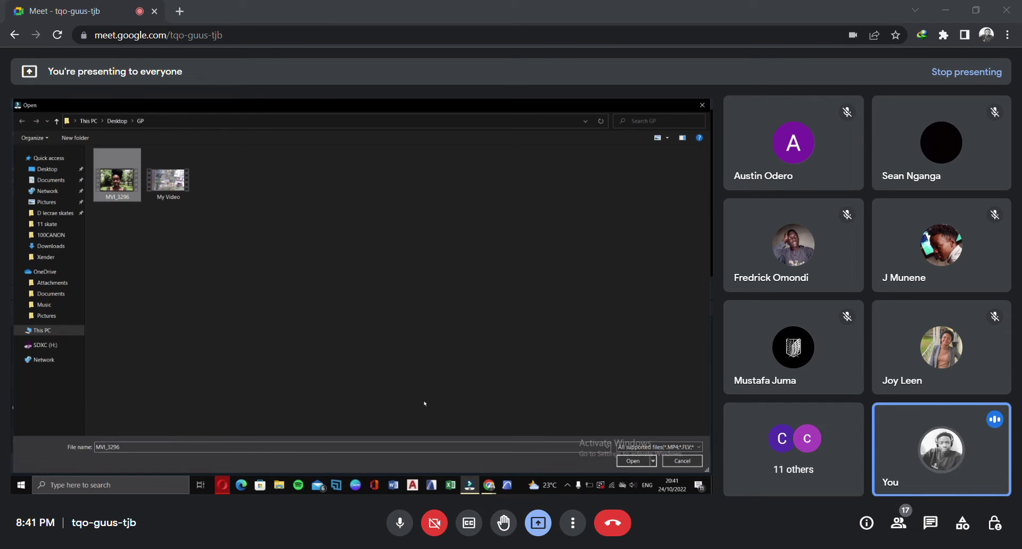
left_click(633, 461)
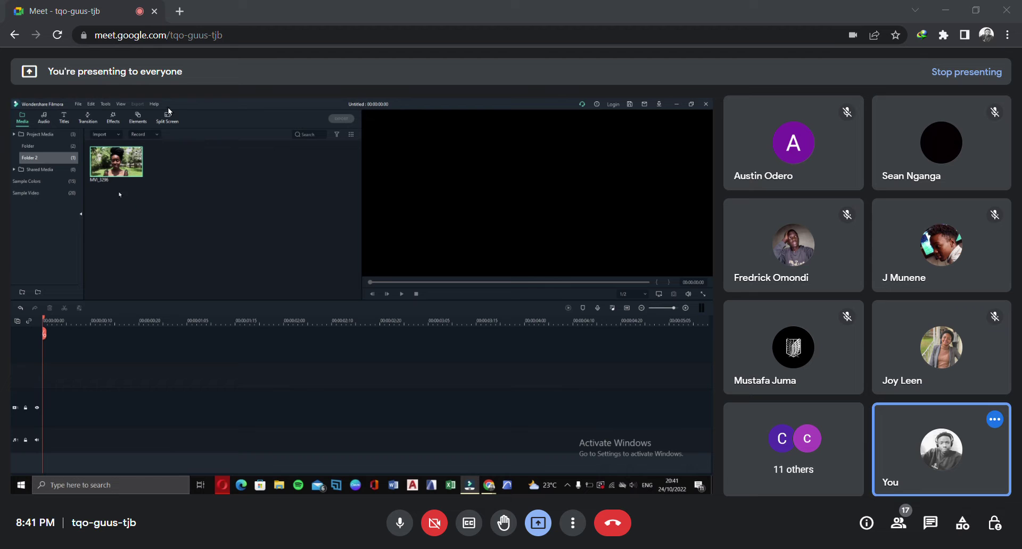
left_click(136, 171)
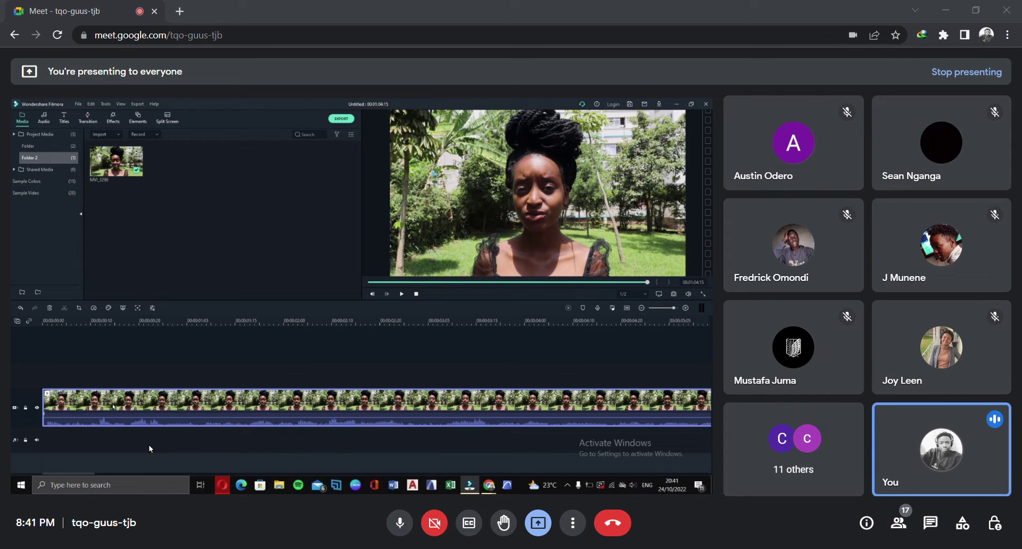
Detach MVI_3296's audio onto its own track, then reselect the video clip
right_click(148, 445)
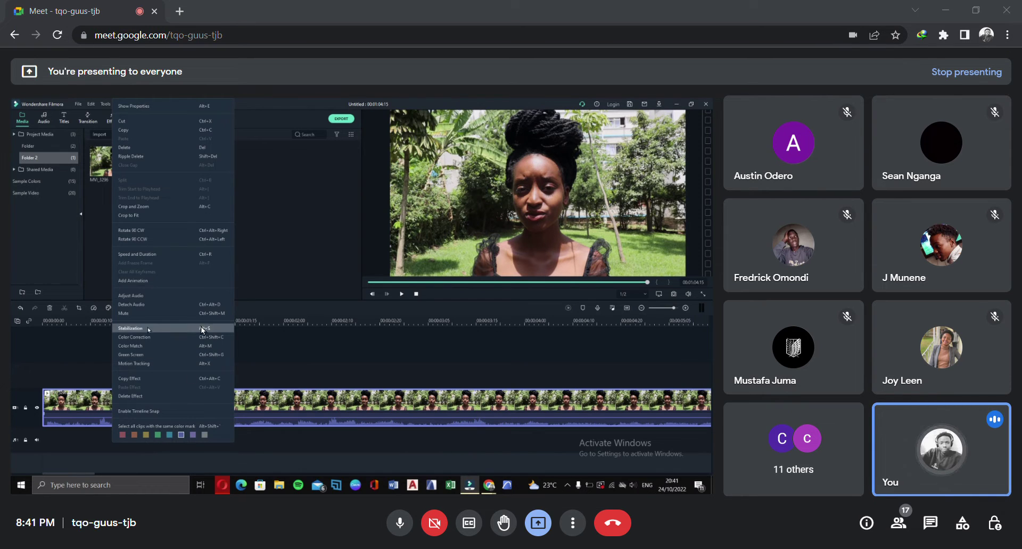
right_click(126, 433)
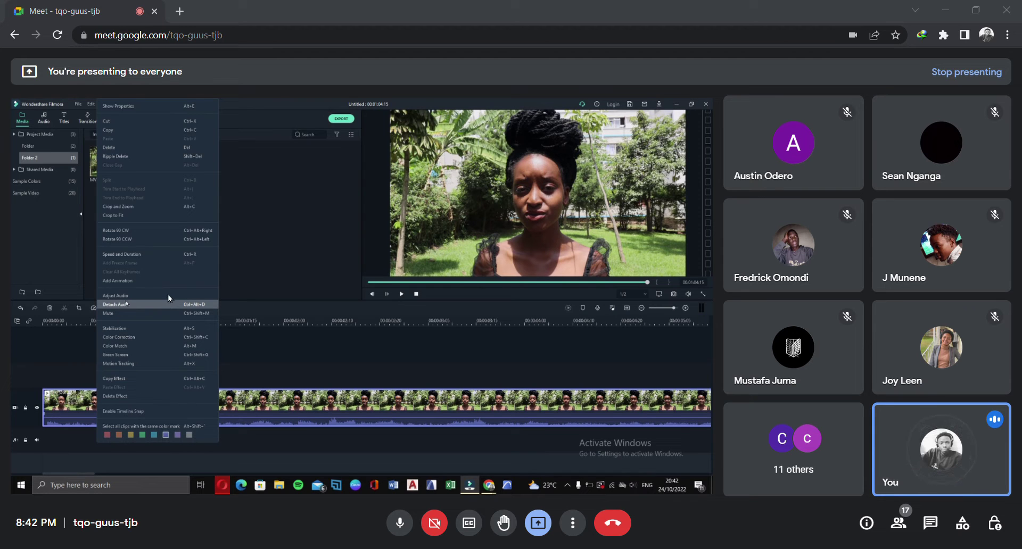
left_click(126, 304)
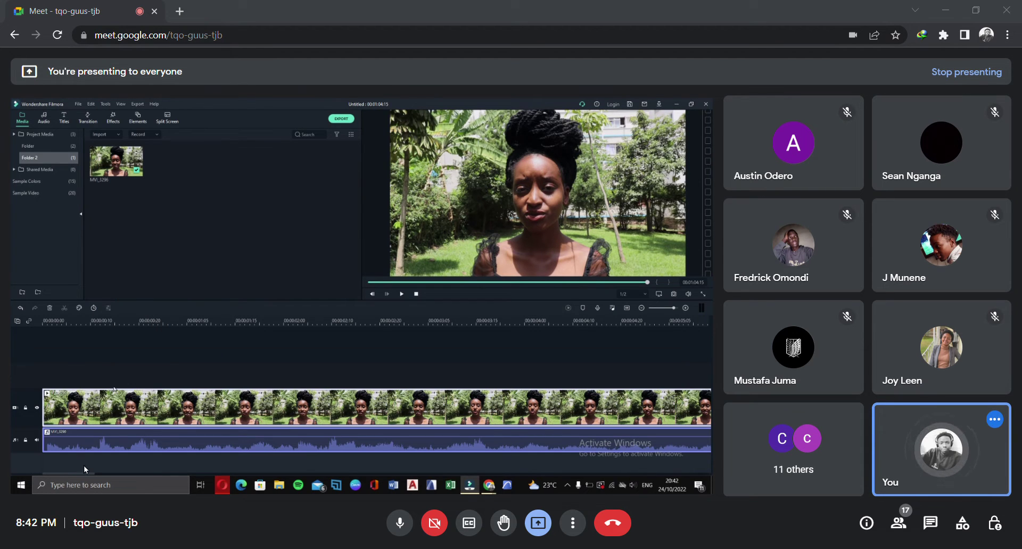
left_click(85, 388)
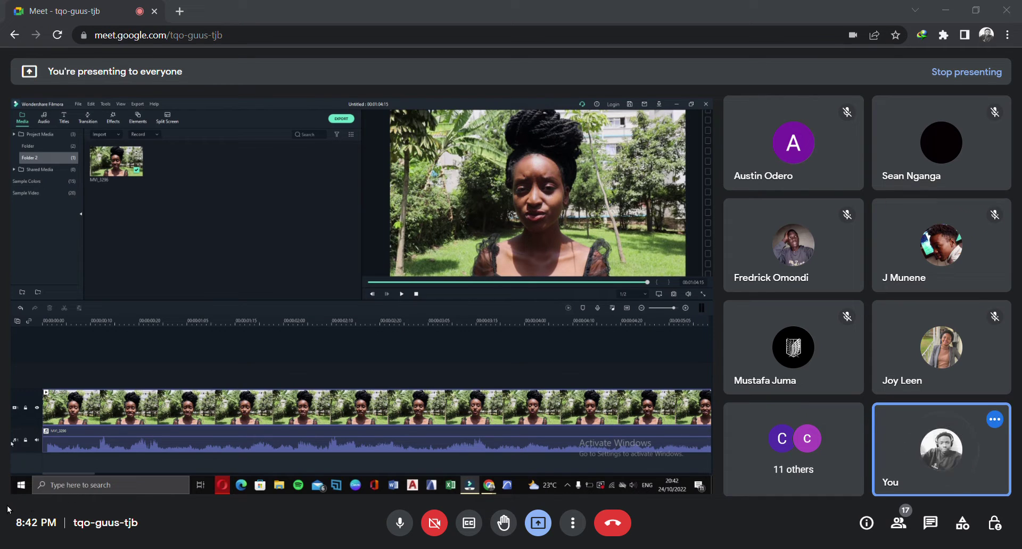
left_click(118, 439)
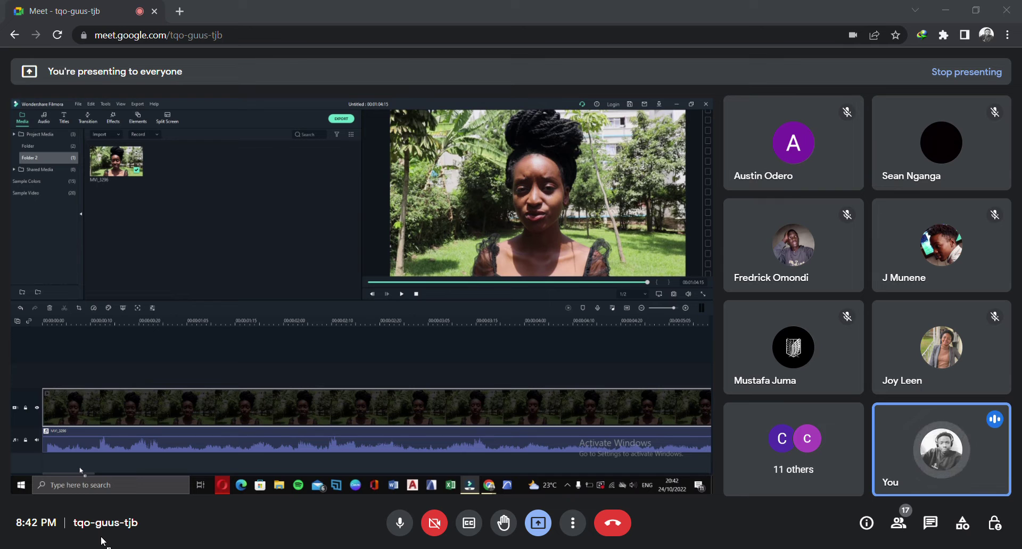
left_click_drag(101, 537, 103, 534)
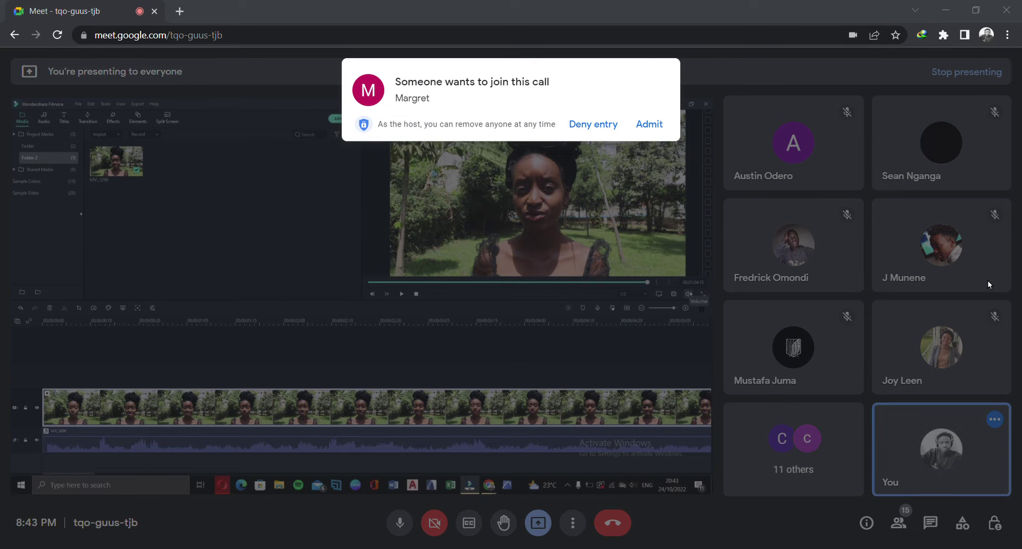
Admit the waiting participant from the Meet window, then return to Filmora
left_click(630, 502)
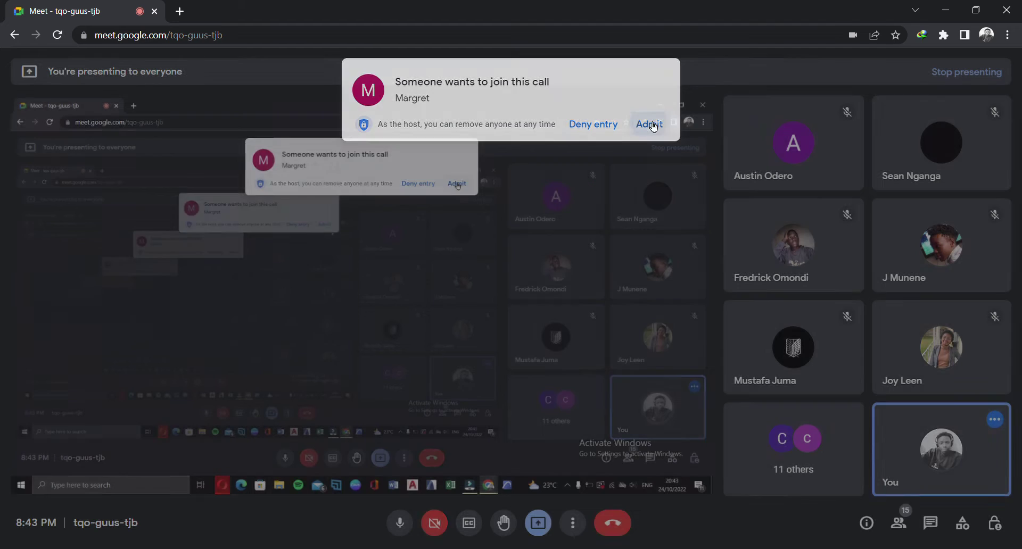
left_click(652, 124)
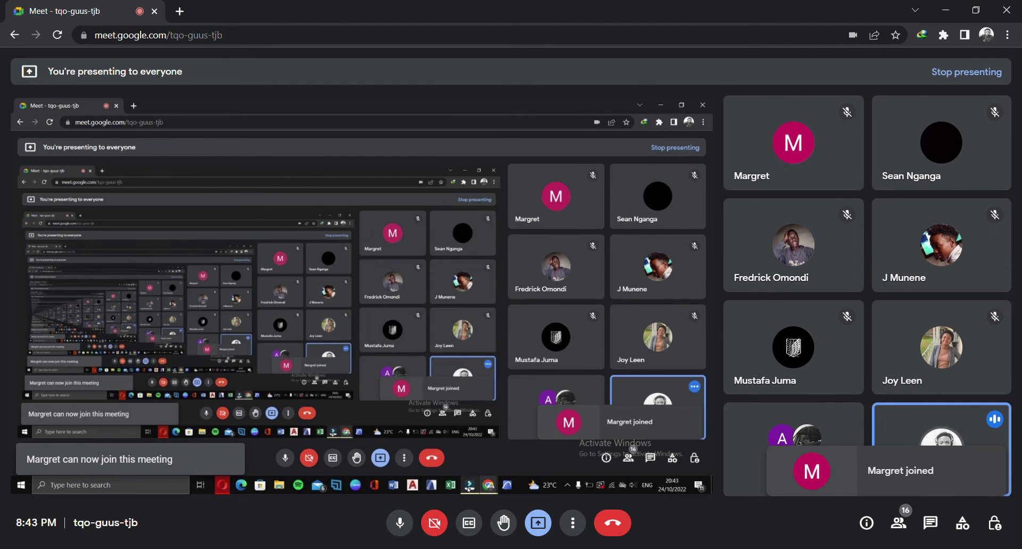
left_click(479, 442)
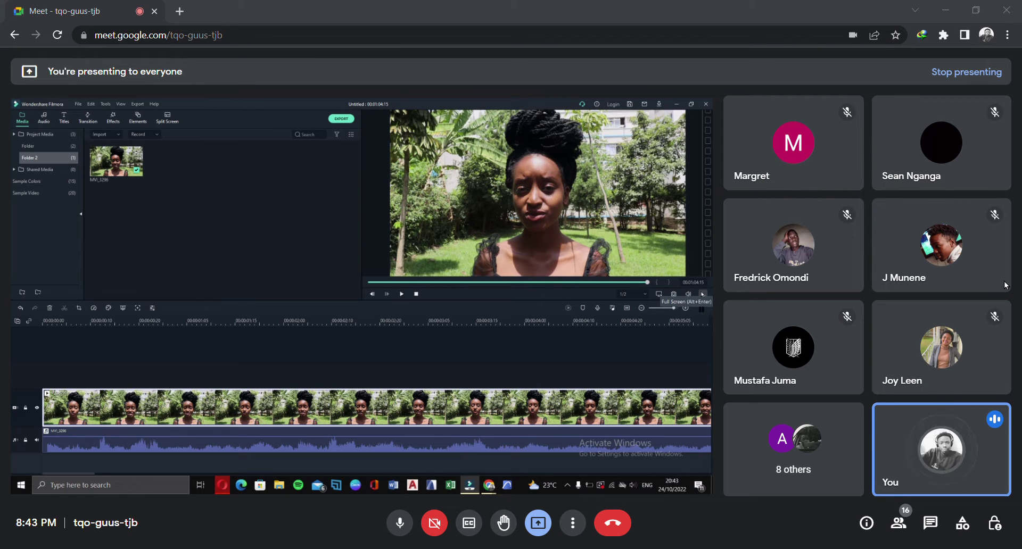
left_click(703, 294)
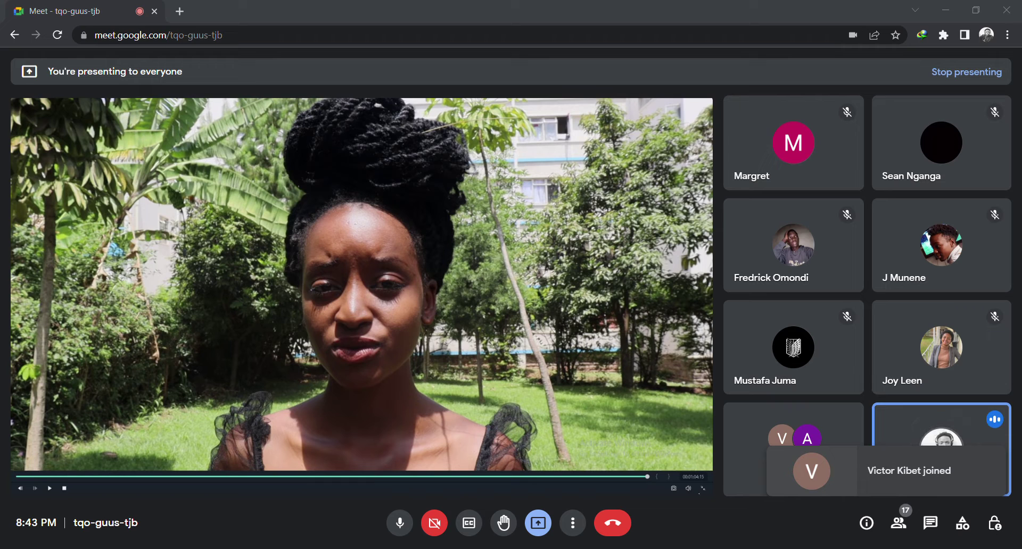
left_click(703, 488)
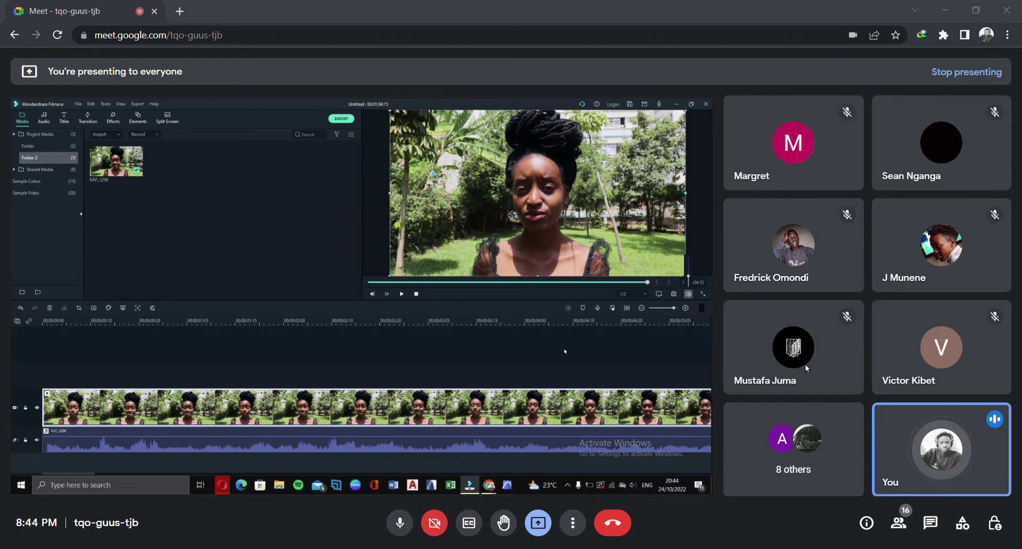
Move the playhead to a later point in the clip
left_click(635, 322)
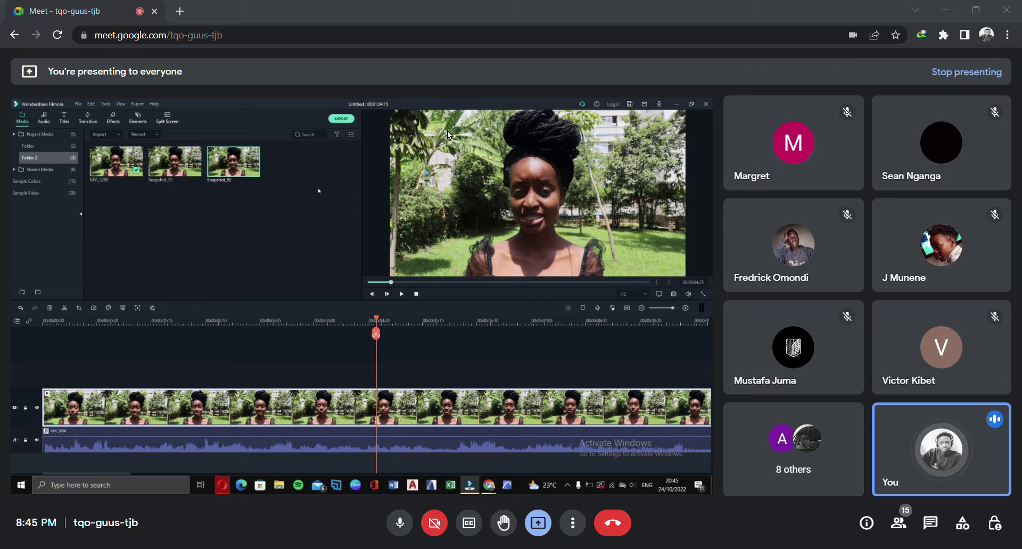
Drop Snapshot_92 at the track's start and preview playback, ending at about 2 seconds
left_click_drag(308, 95, 8, 451)
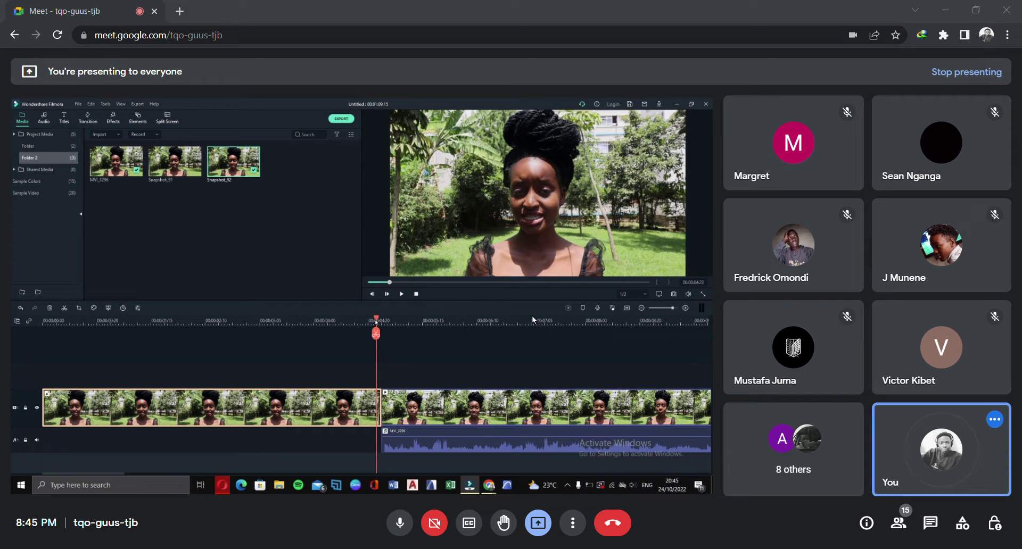
left_click_drag(532, 319, 146, 384)
left_click_drag(273, 381, 531, 366)
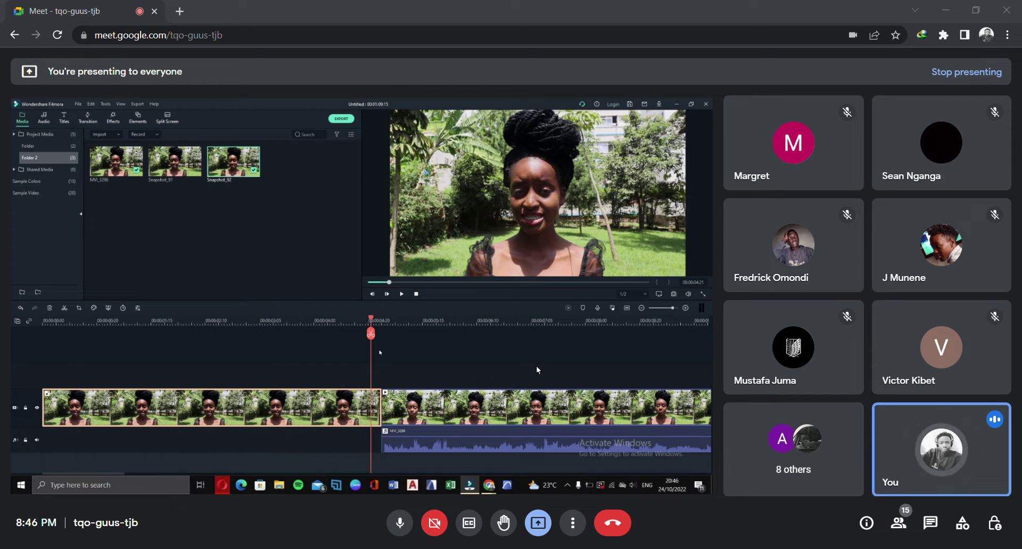
key("space")
key("space")
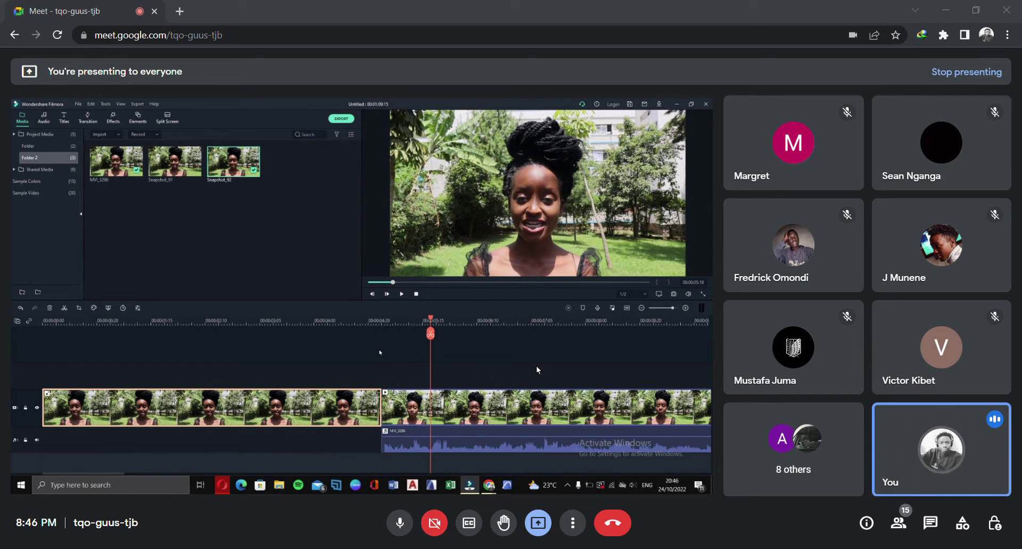
left_click_drag(614, 329, 282, 385)
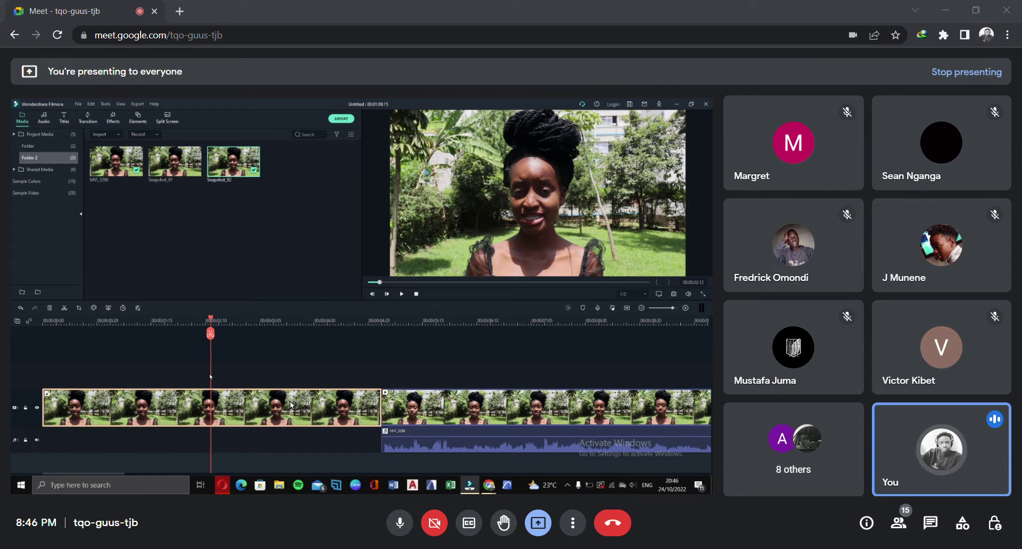
Delete the first clip from the timeline
key("Delete")
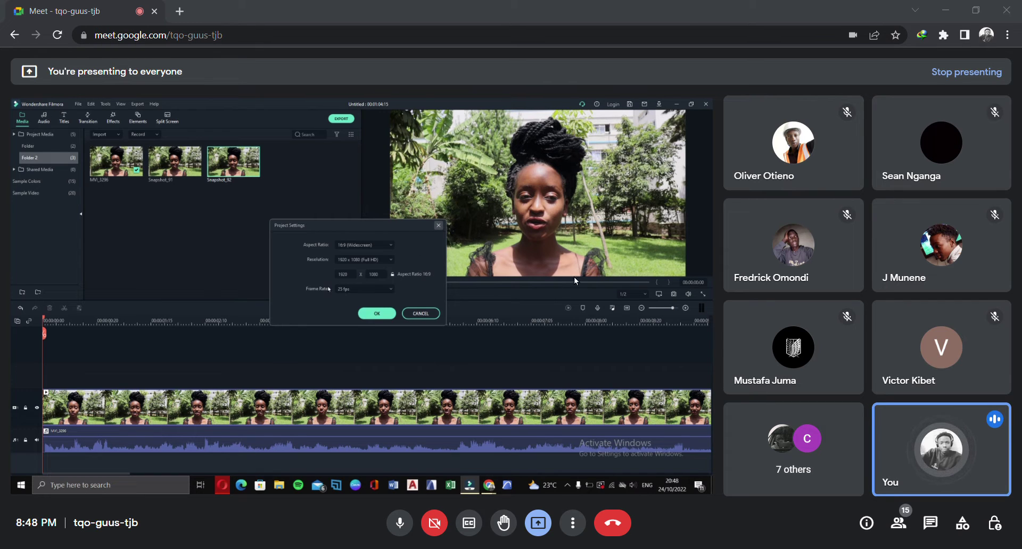
Close Project Settings and scrub the playhead to 00:00:00:11 and a few frames beyond
key("Escape")
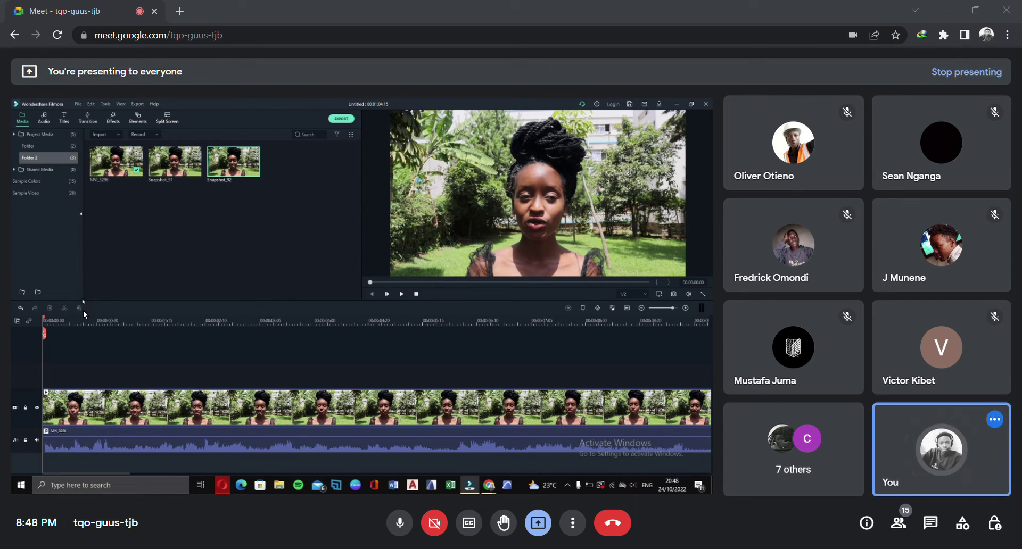
scroll(168, 329, "up", 2)
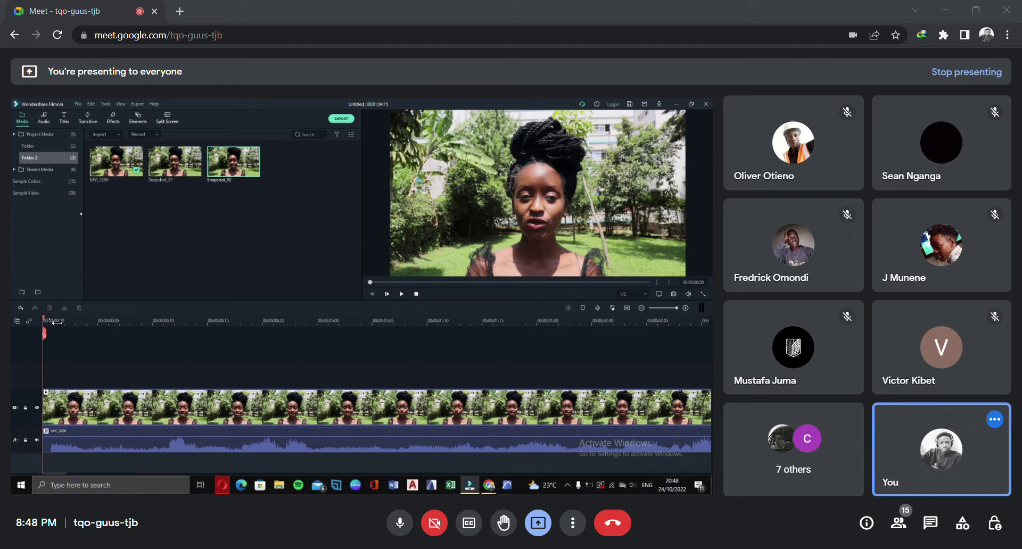
left_click_drag(47, 318, 256, 351)
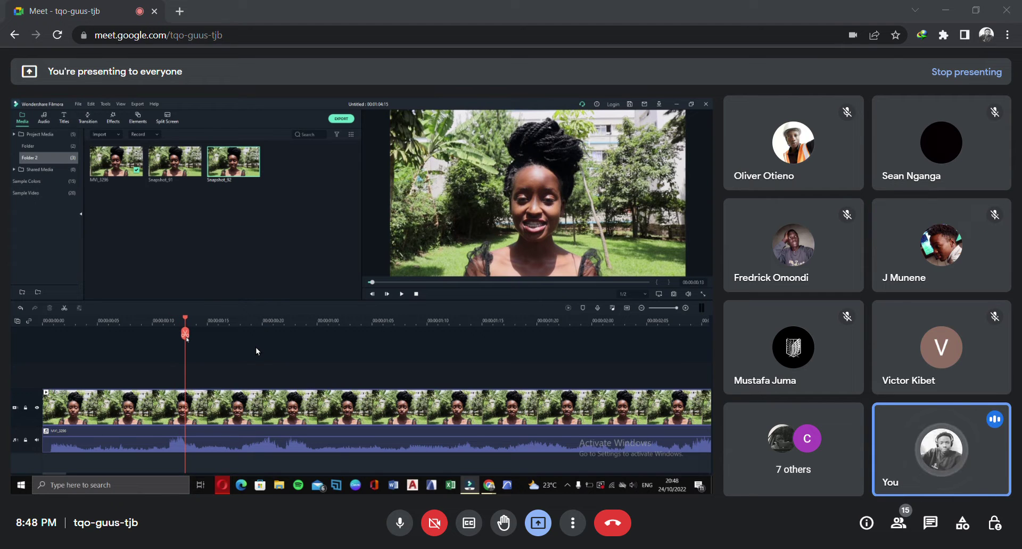
left_click_drag(256, 347, 250, 368)
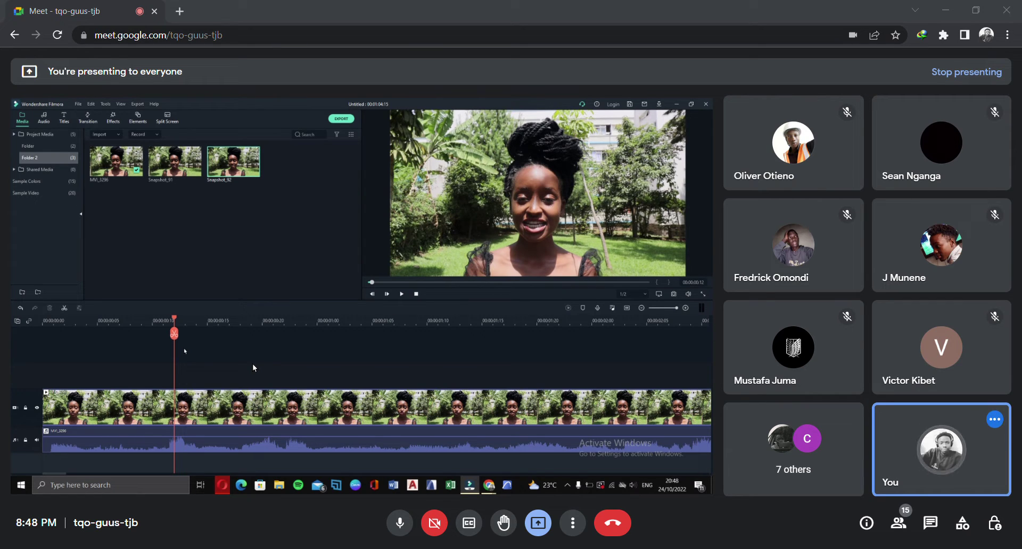
mouse_move(253, 367)
left_mouse_down()
mouse_move(275, 367)
mouse_move(267, 357)
left_mouse_up()
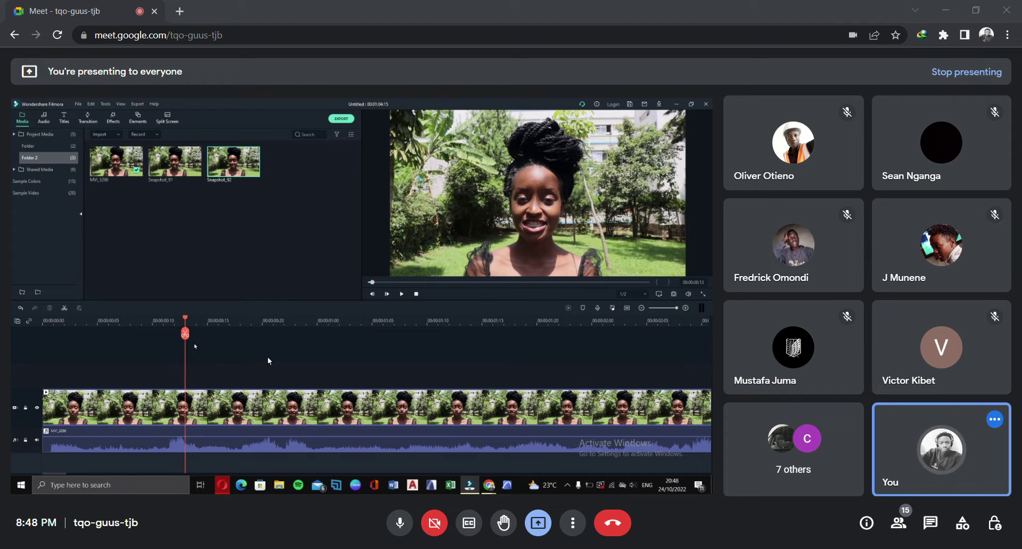
left_click(948, 285)
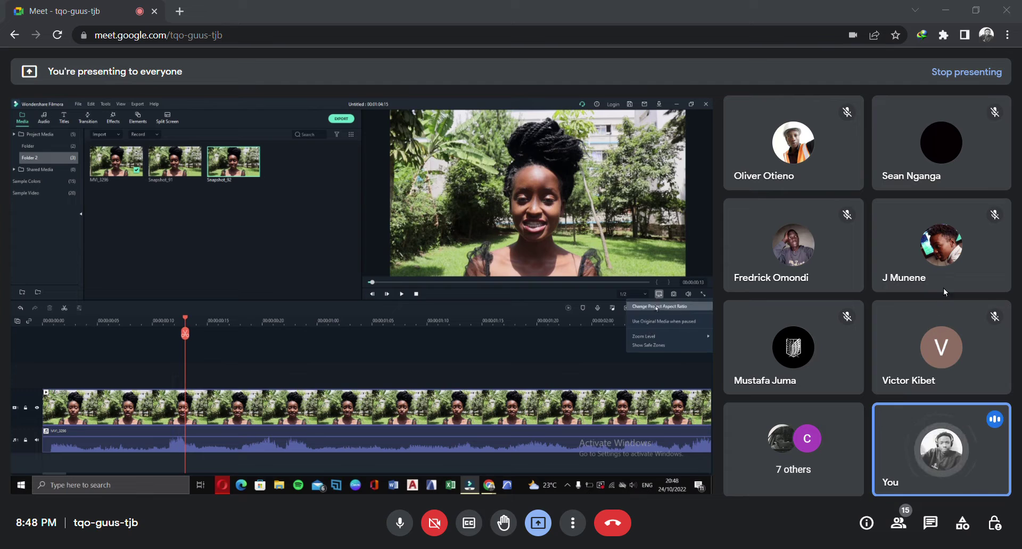
left_click(840, 284)
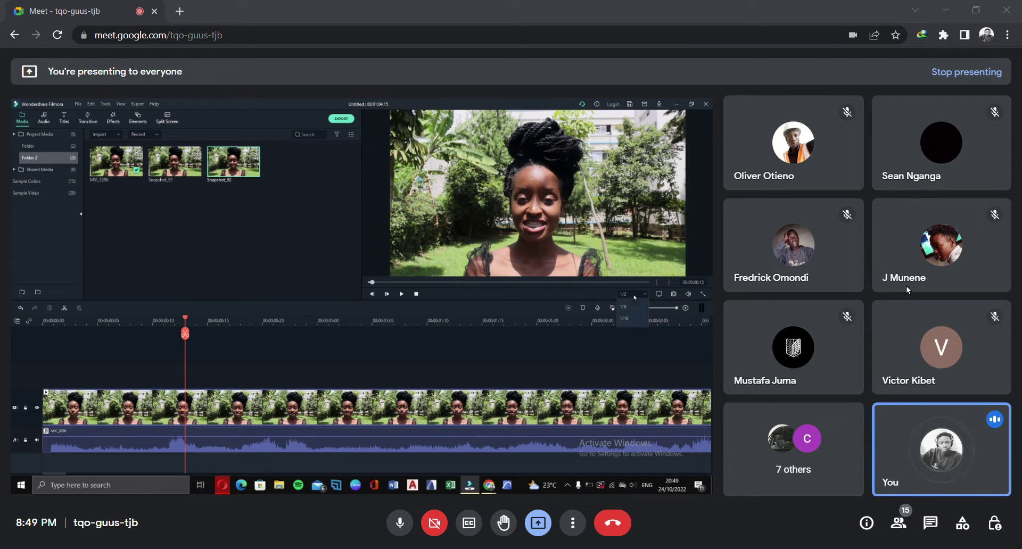
left_click(634, 294)
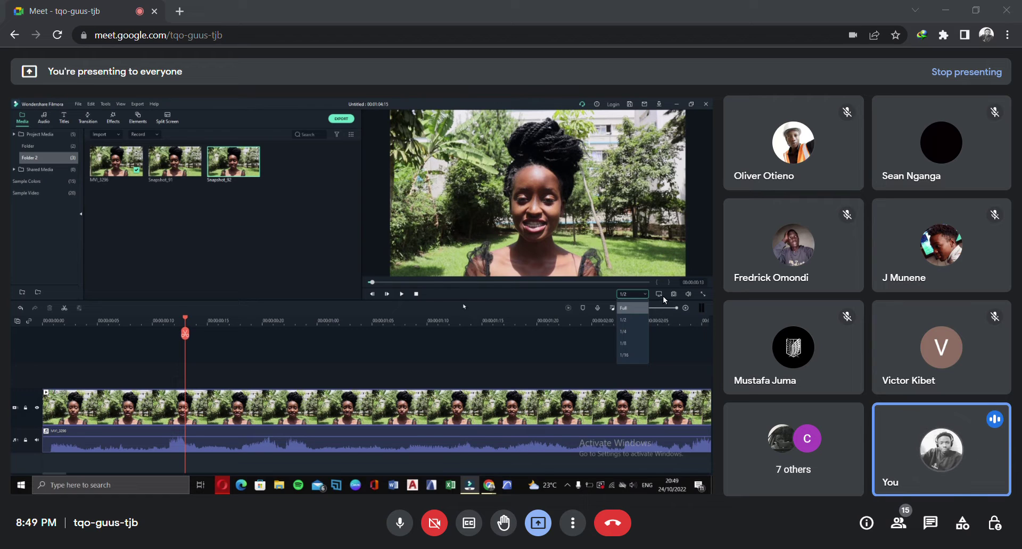
left_click(674, 286)
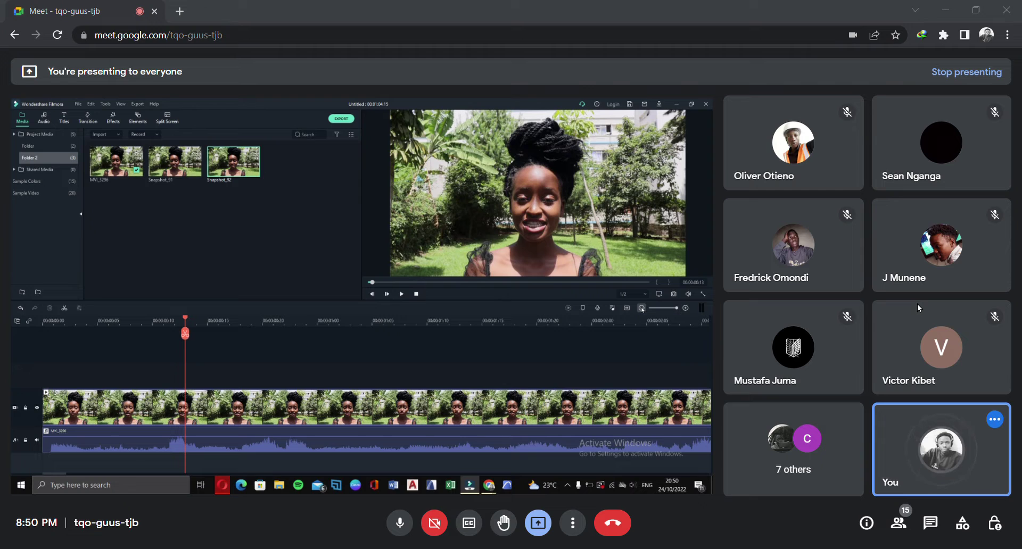
left_click(641, 309)
Zoom the timeline out to 10-second steps and set the playhead about one second in
left_click(641, 308)
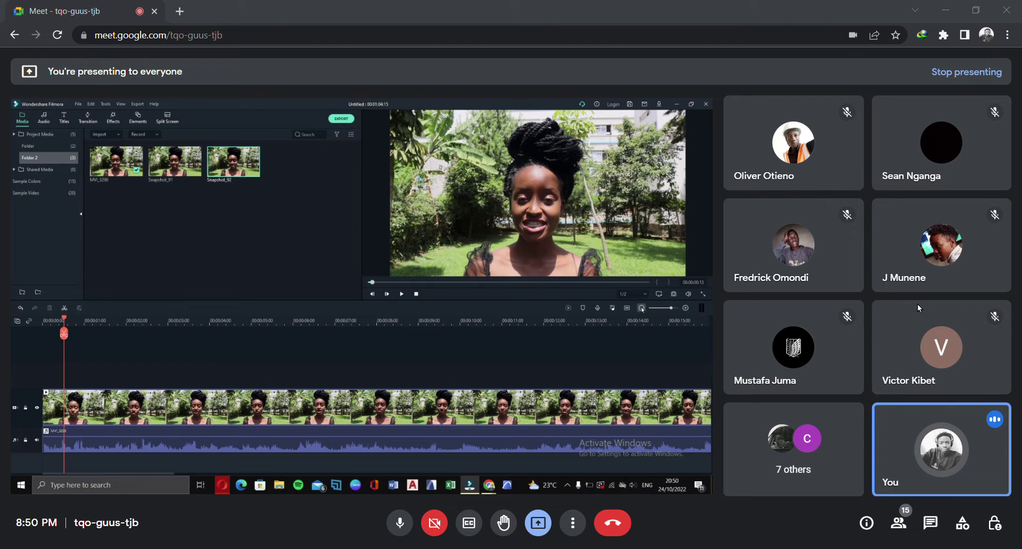
left_click(641, 309)
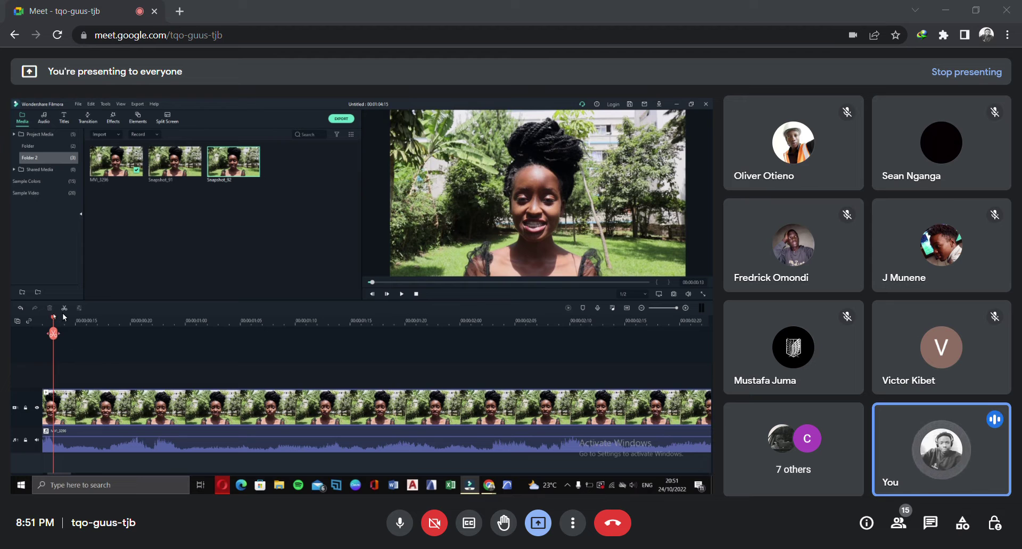
left_click_drag(62, 320, 372, 344)
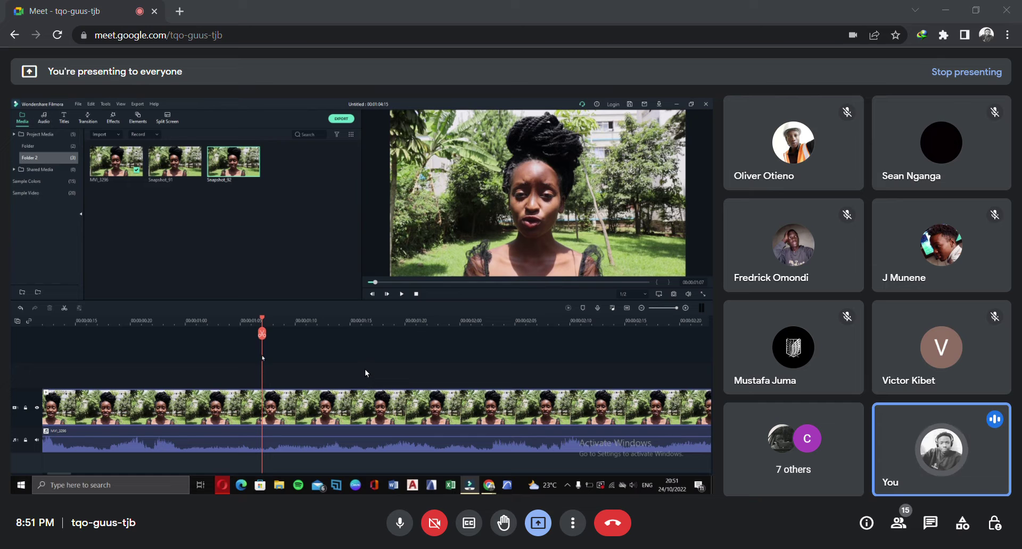
left_click(352, 327)
Zoom out to 10-second steps and back to one-second steps, then play from the playhead
left_click_drag(762, 323, 7, 318)
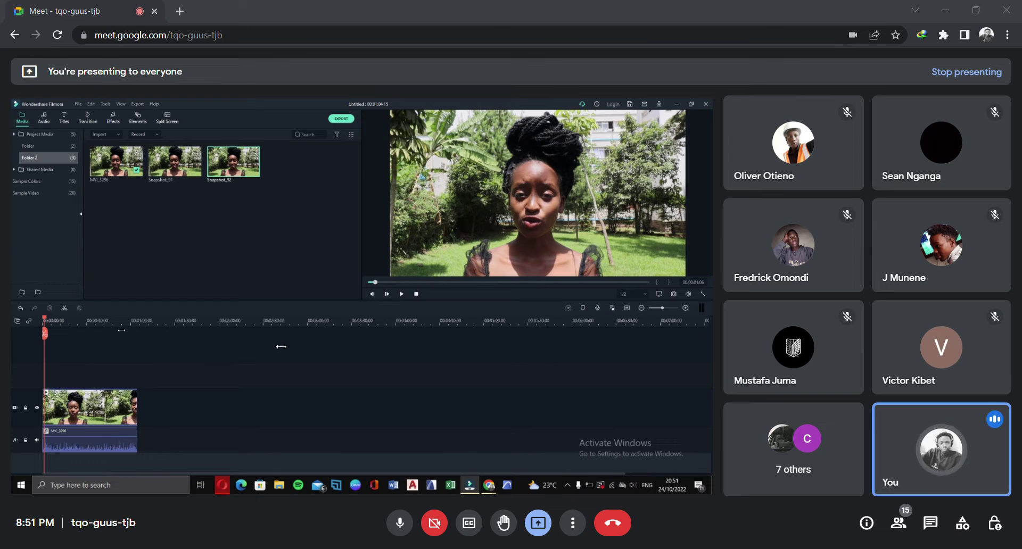
scroll(256, 347, "up", 3)
left_click_drag(749, 329, 288, 334)
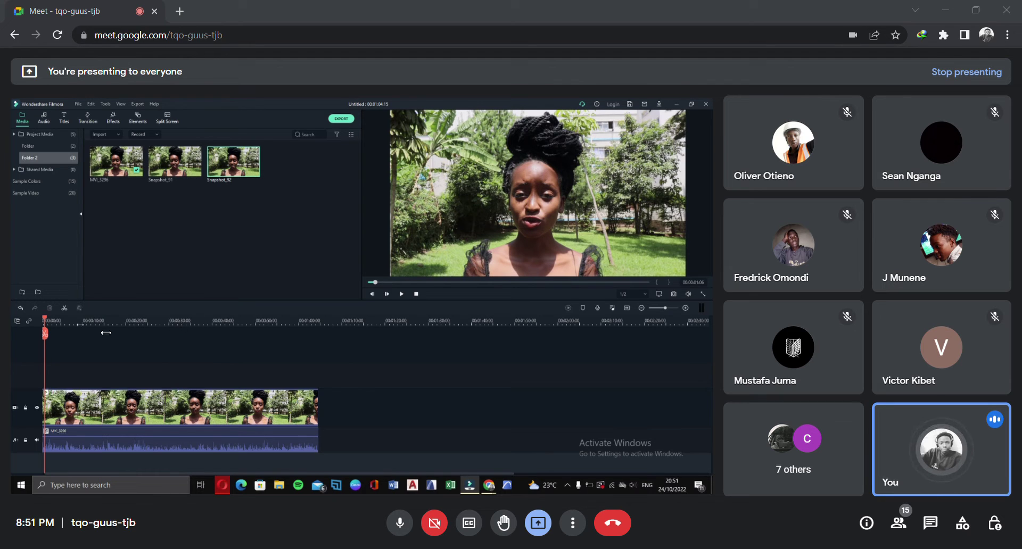
left_click_drag(99, 326, 774, 333)
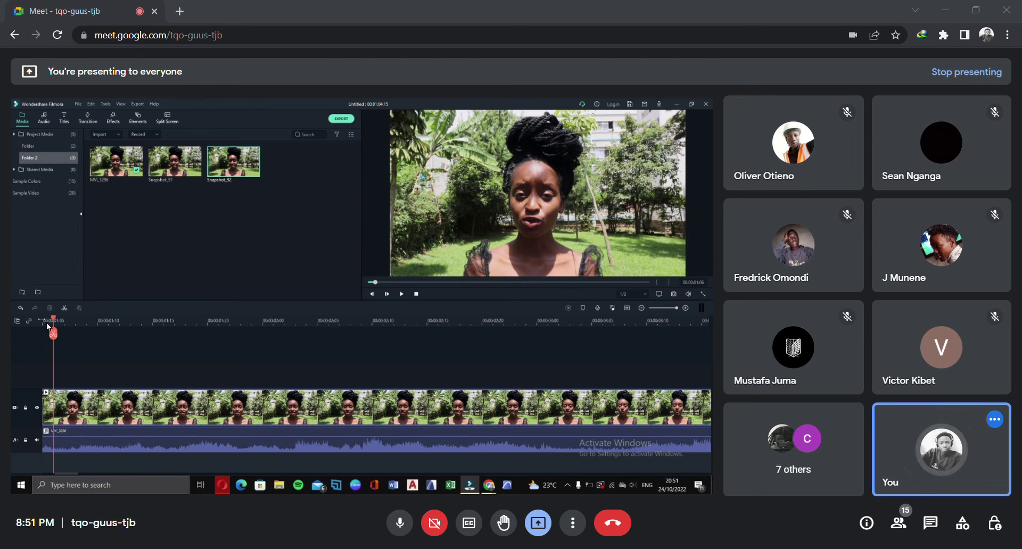
key("space")
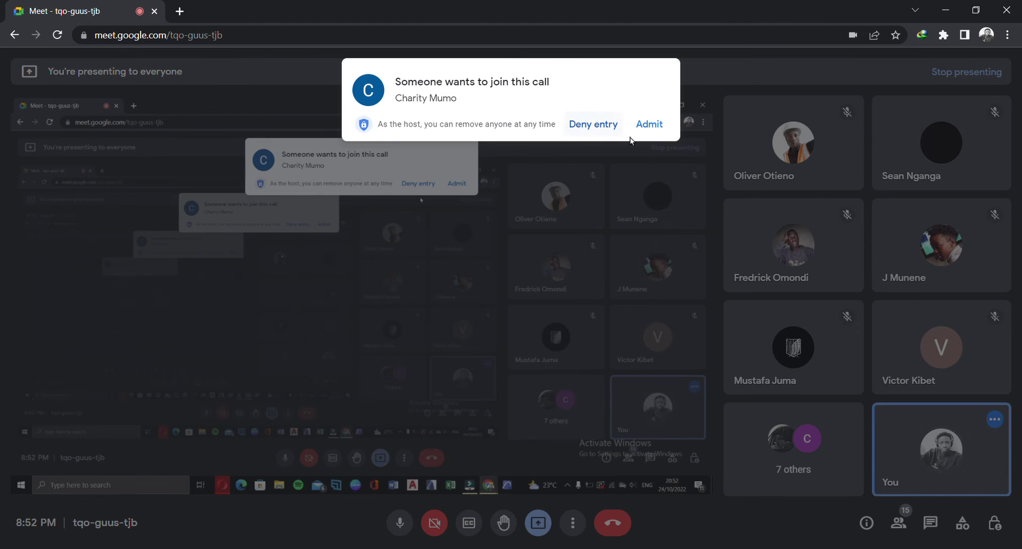
Admit the waiting guest, bringing the call to 16 people, and return to Filmora
left_click(657, 125)
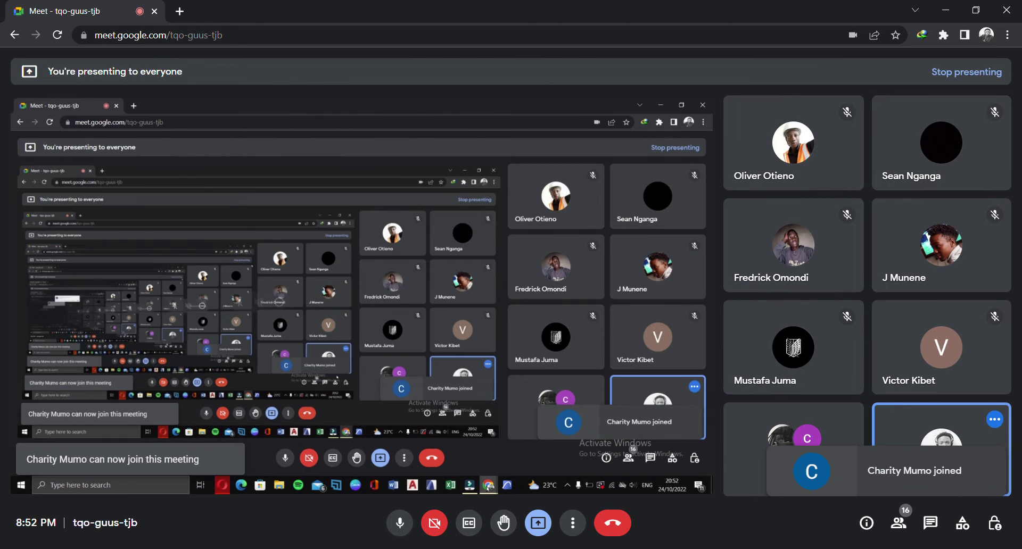
left_click(668, 508)
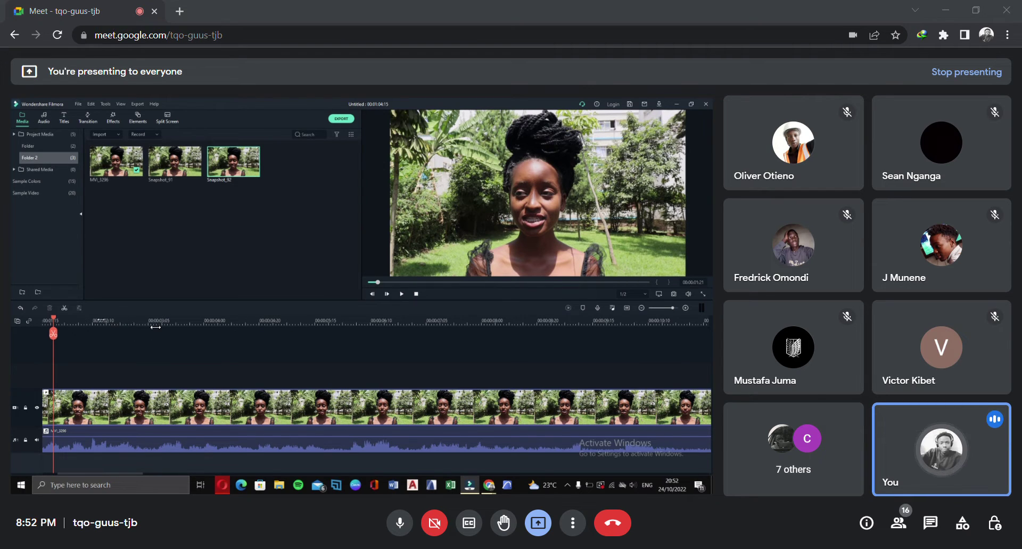
Zoom the Filmora timeline in, out to about five minutes, then back in on the MVI_3296 clip
scroll(156, 328, "up", 1)
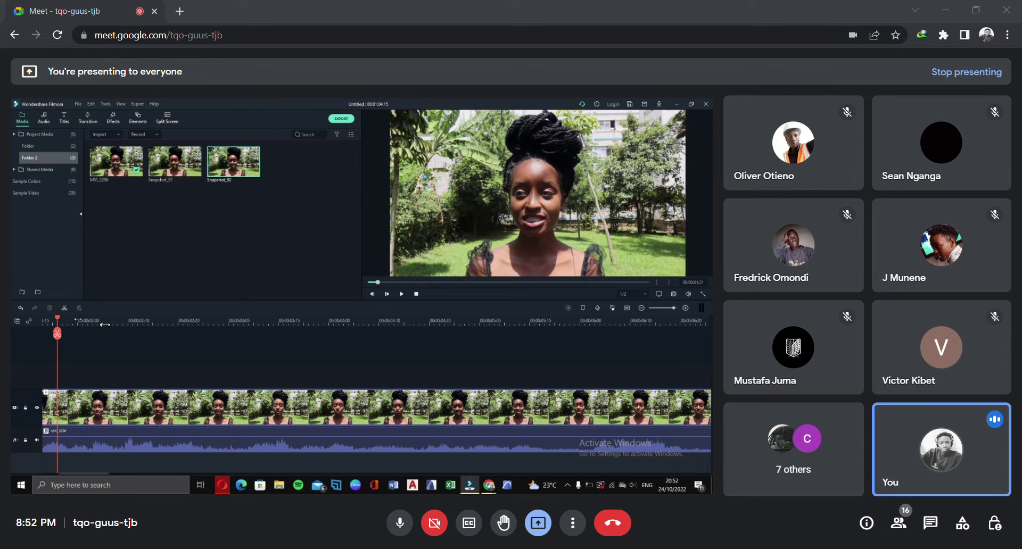
left_click_drag(105, 325, 353, 333)
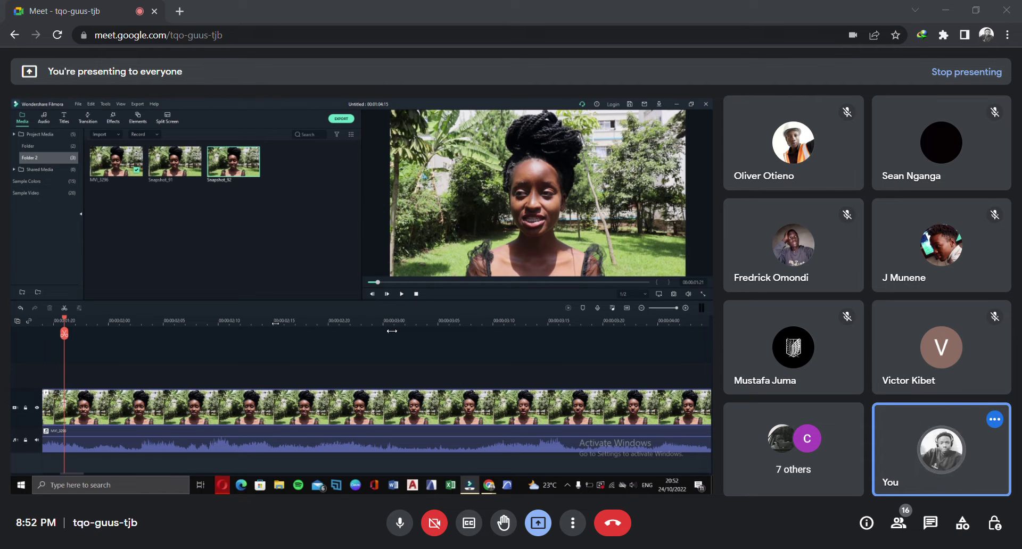
left_click_drag(366, 333, 82, 333)
left_click_drag(306, 323, 90, 331)
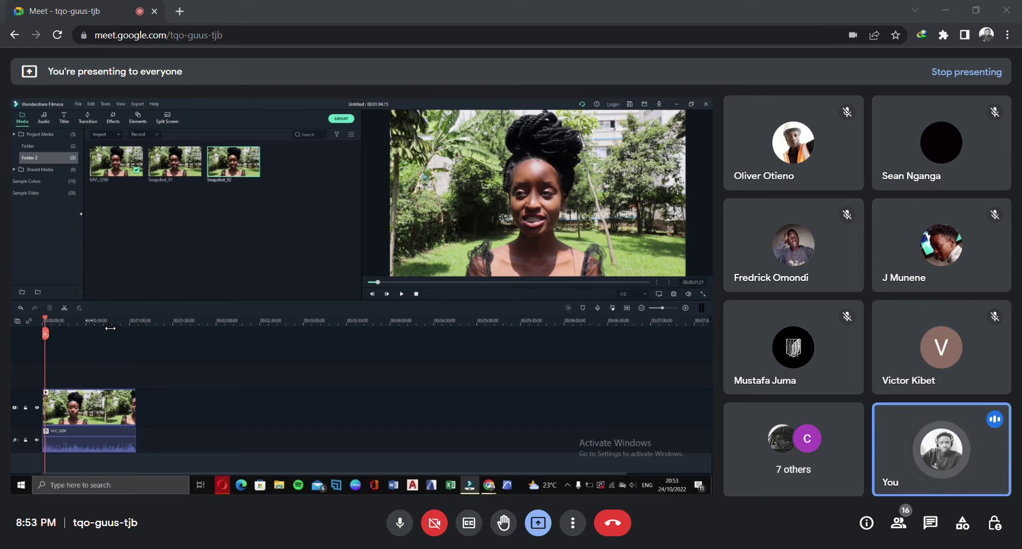
left_click_drag(103, 330, 343, 313)
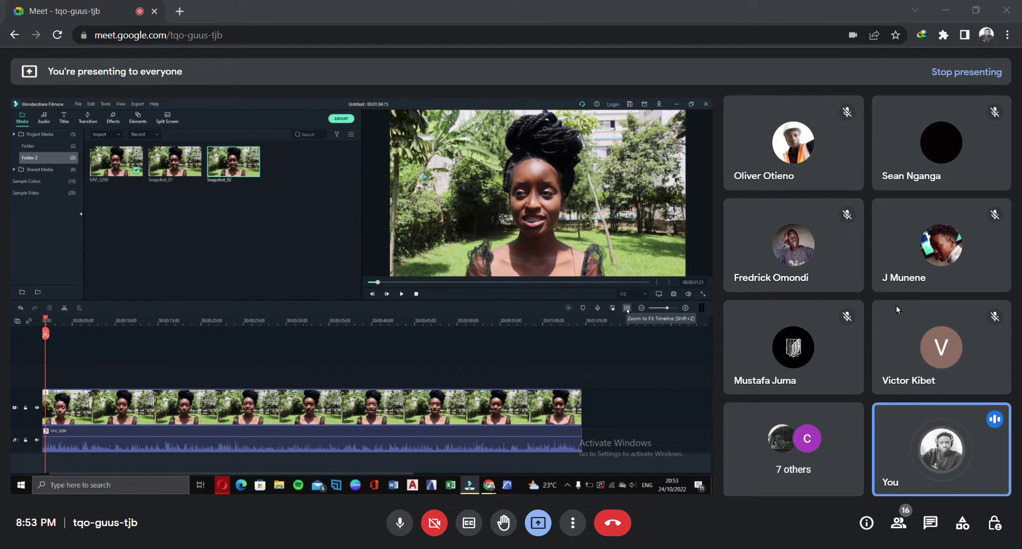
Fit the clip to the timeline, zoom to 5-frame marks, and move the playhead to about 00:00:02:06
left_click(627, 309)
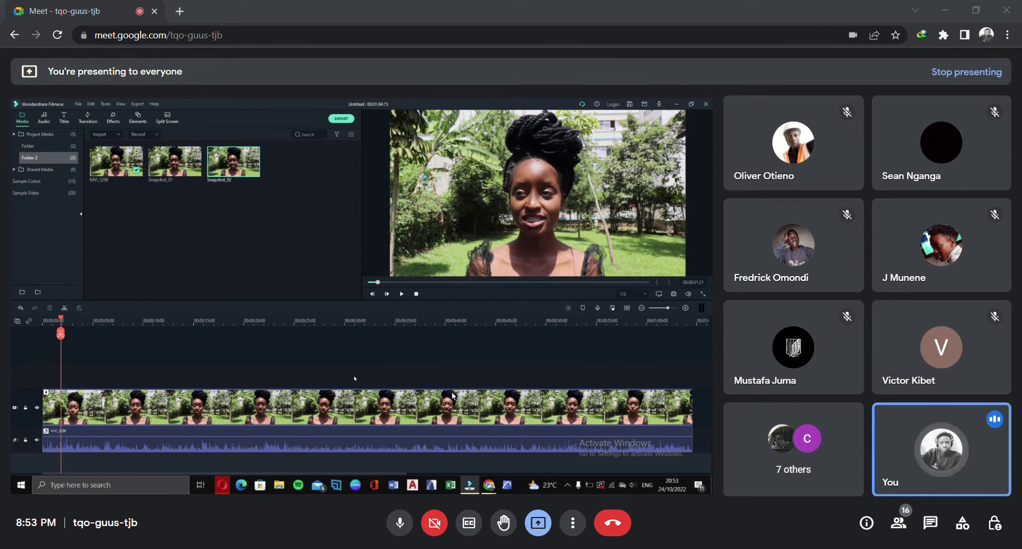
left_click_drag(211, 330, 929, 314)
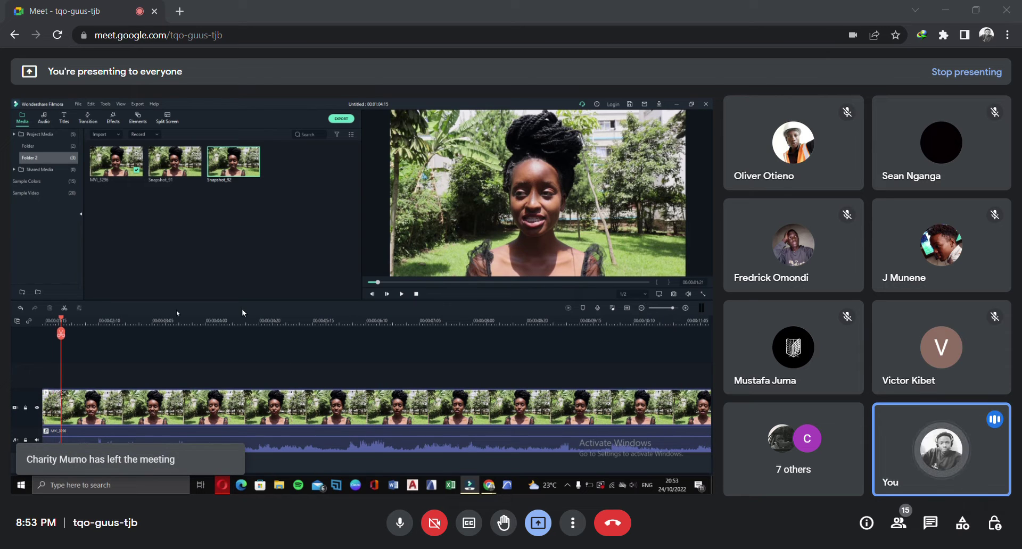
left_click_drag(261, 327, 702, 315)
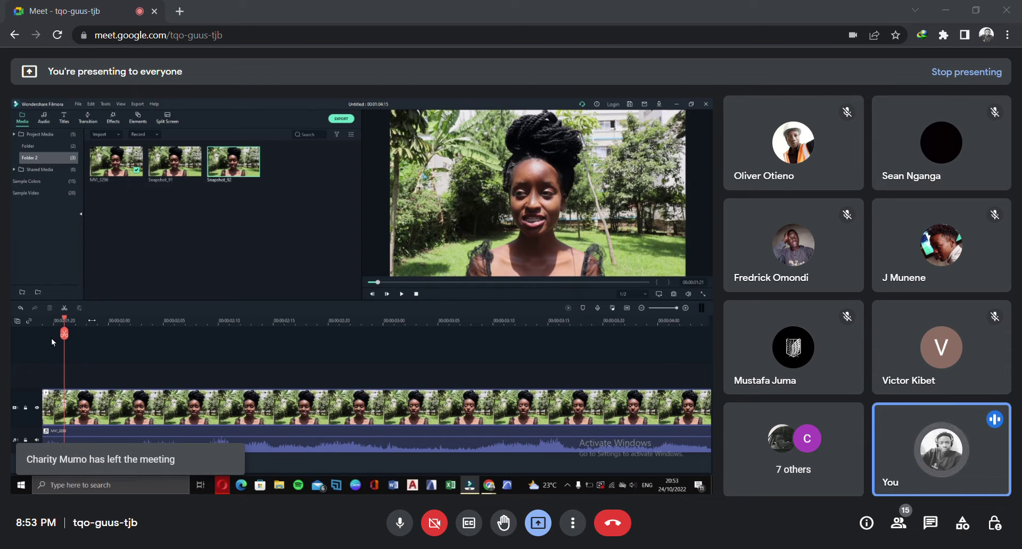
left_click_drag(81, 320, 289, 359)
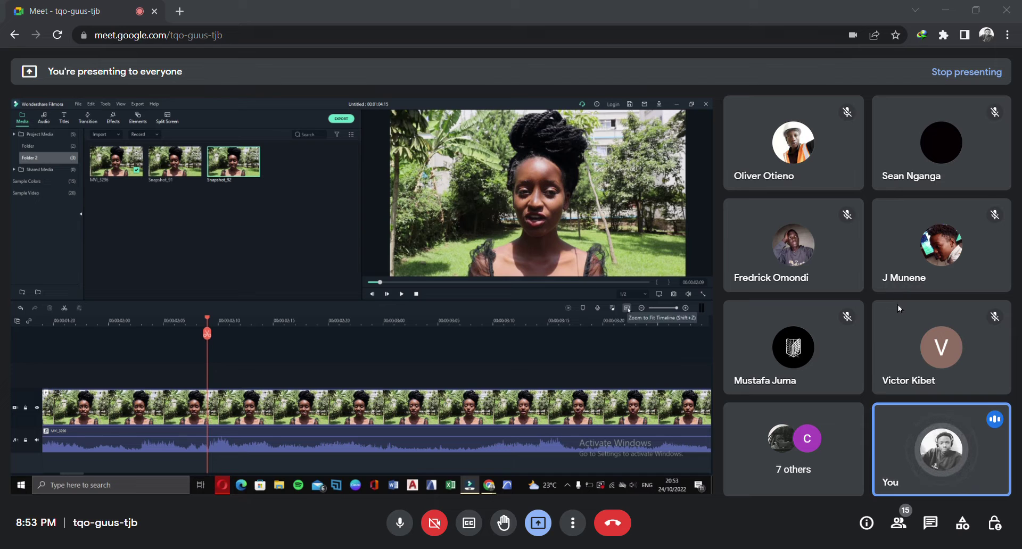
Fit the clip to the timeline, zoom in to 20-frame steps, then back out to one-second labels
left_click(628, 309)
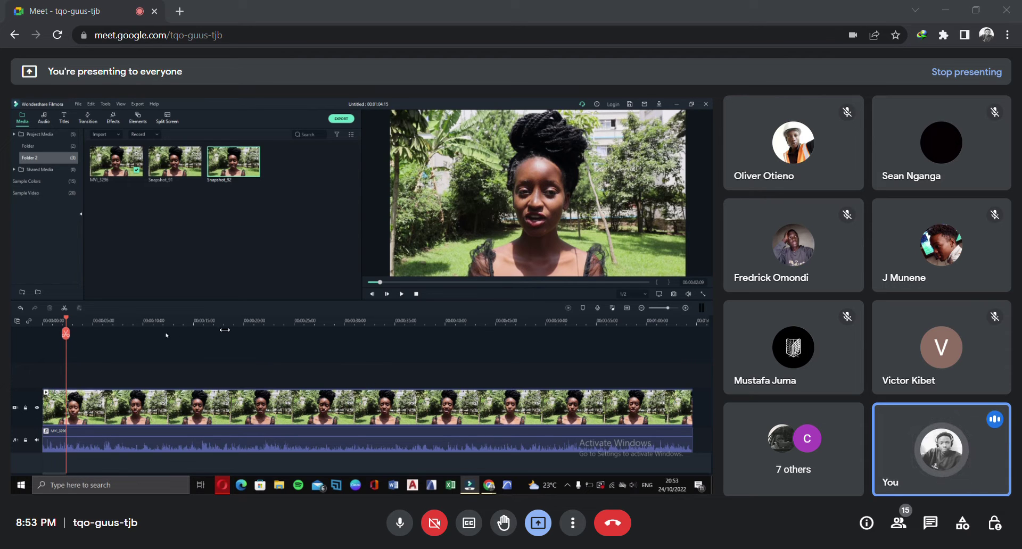
left_click_drag(224, 331, 720, 302)
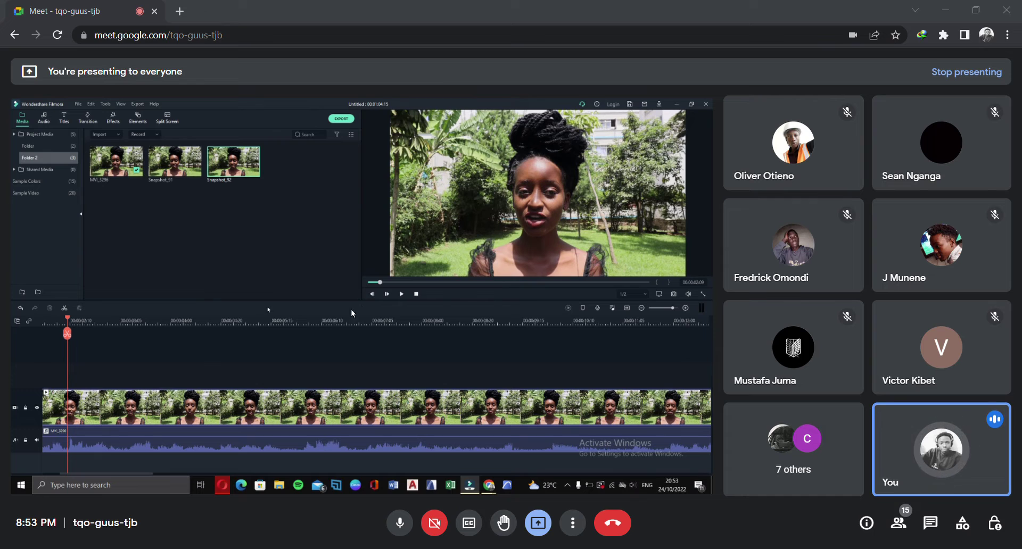
scroll(425, 330, "up", 2)
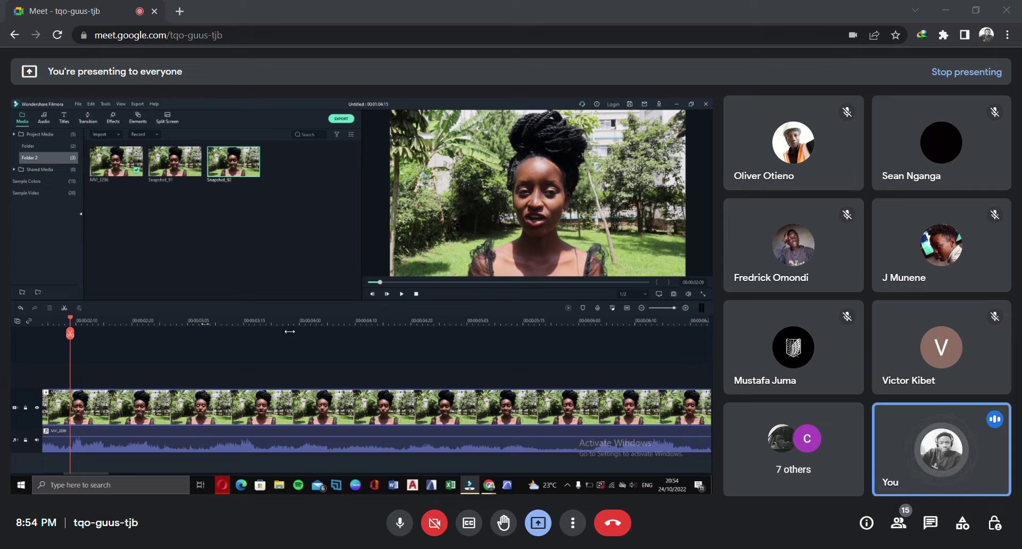
left_click_drag(840, 332, 227, 334)
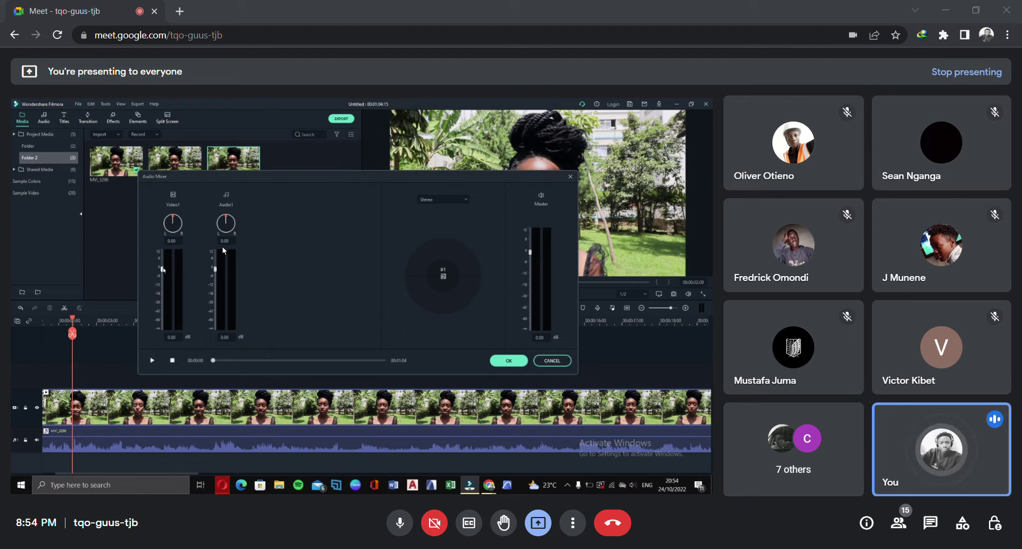
Return Video1 to near 0 dB, raise Audio1 to 4.62 dB, and apply the mixer settings
left_click_drag(162, 270, 161, 343)
left_click_drag(214, 366, 296, 260)
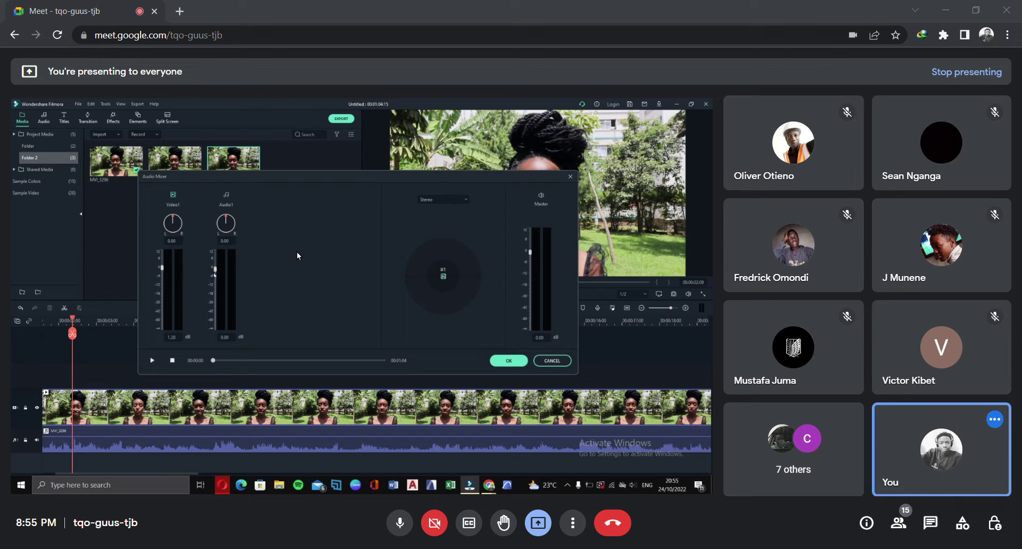
mouse_move(295, 249)
left_mouse_down()
mouse_move(300, 273)
mouse_move(299, 240)
left_mouse_up()
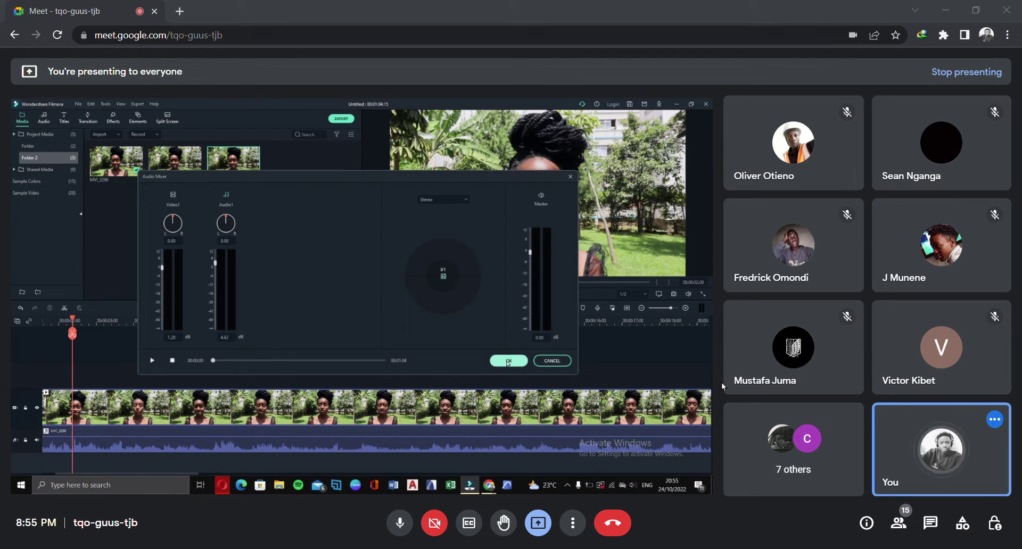
left_click(508, 360)
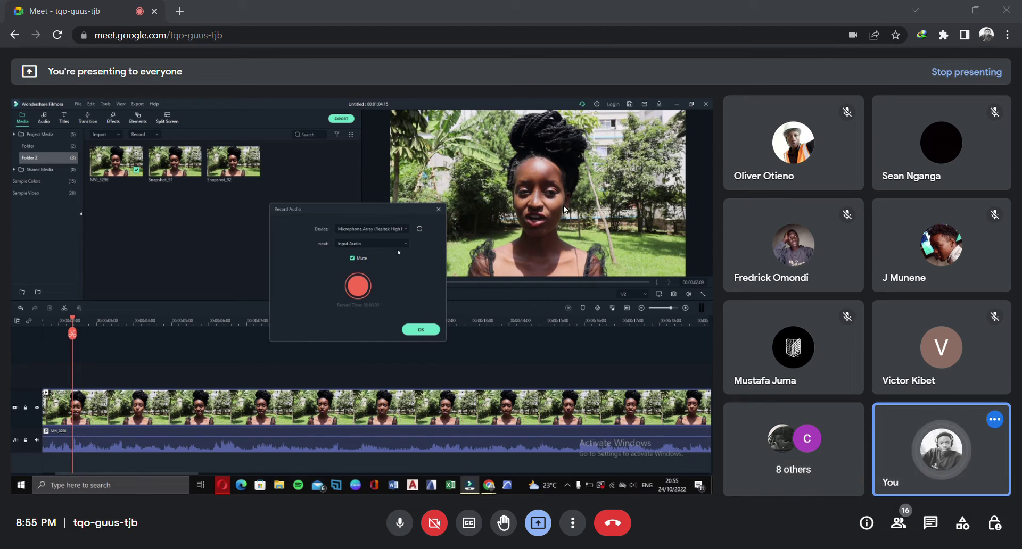
Keep Microphone Array as the recording device and set the input to Input Audio
left_click(401, 230)
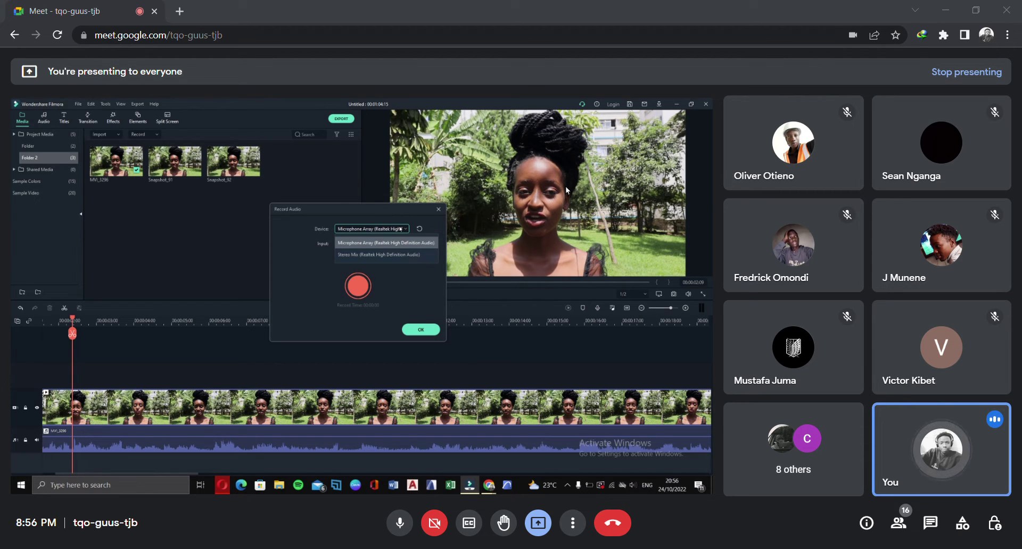
left_click(400, 229)
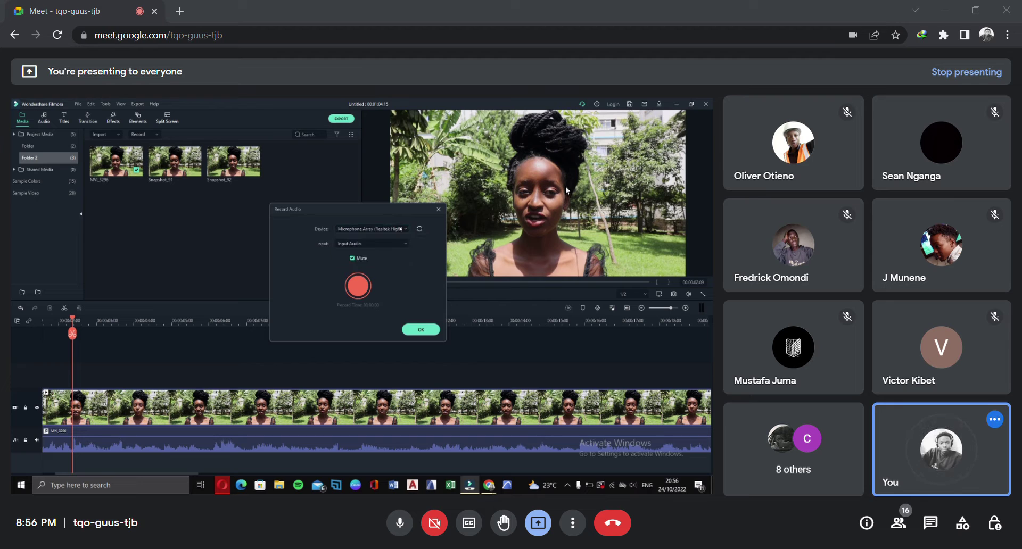
left_click(400, 229)
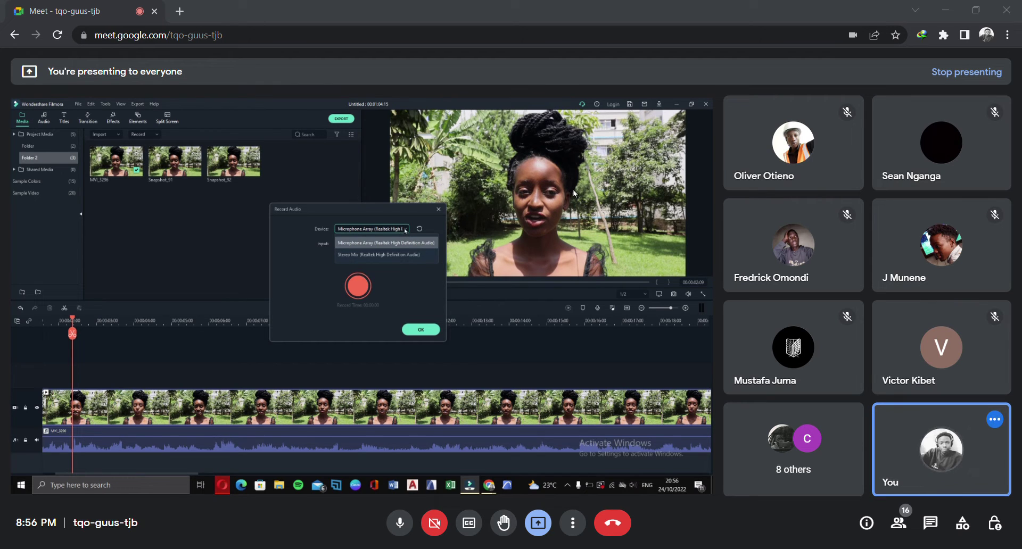
left_click(404, 230)
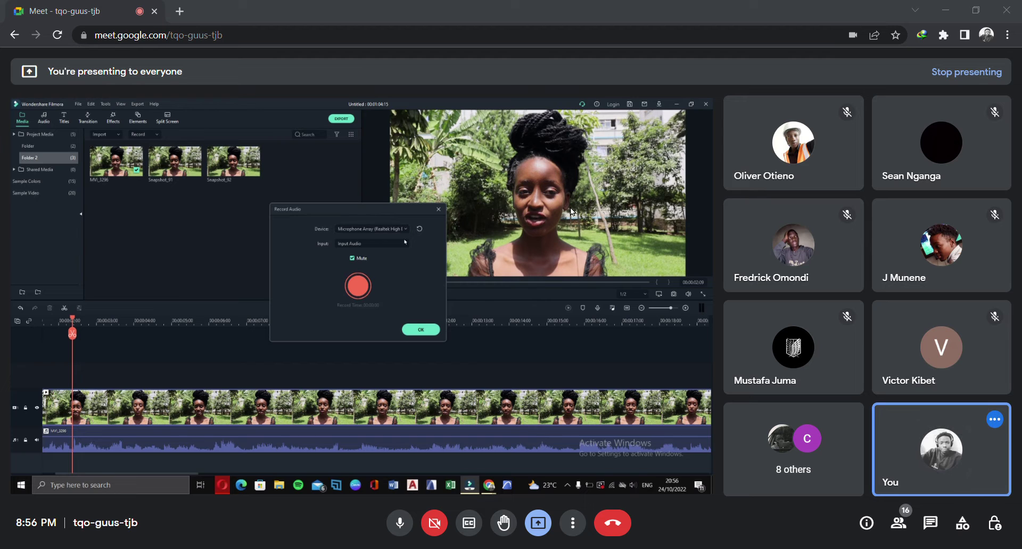
left_click(404, 243)
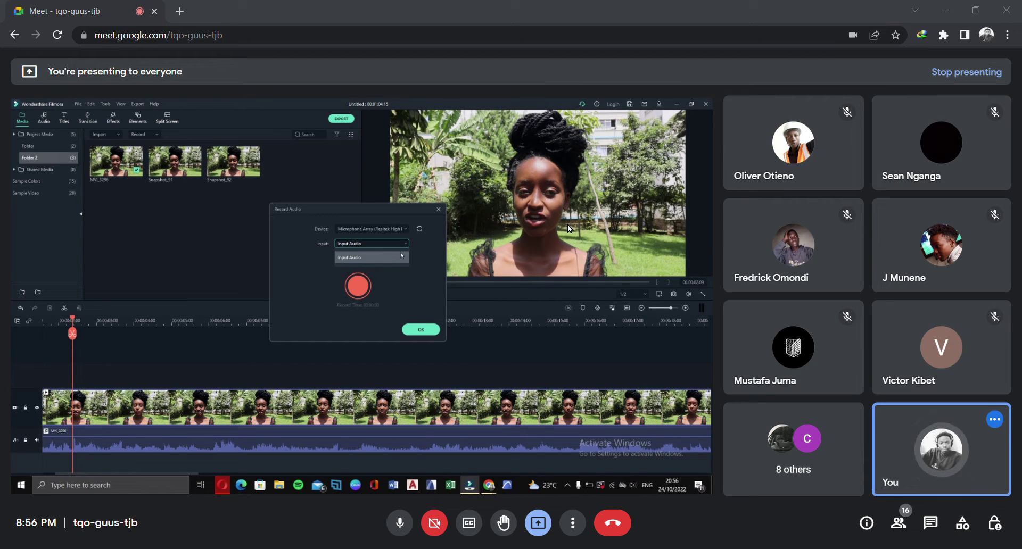
left_click(401, 257)
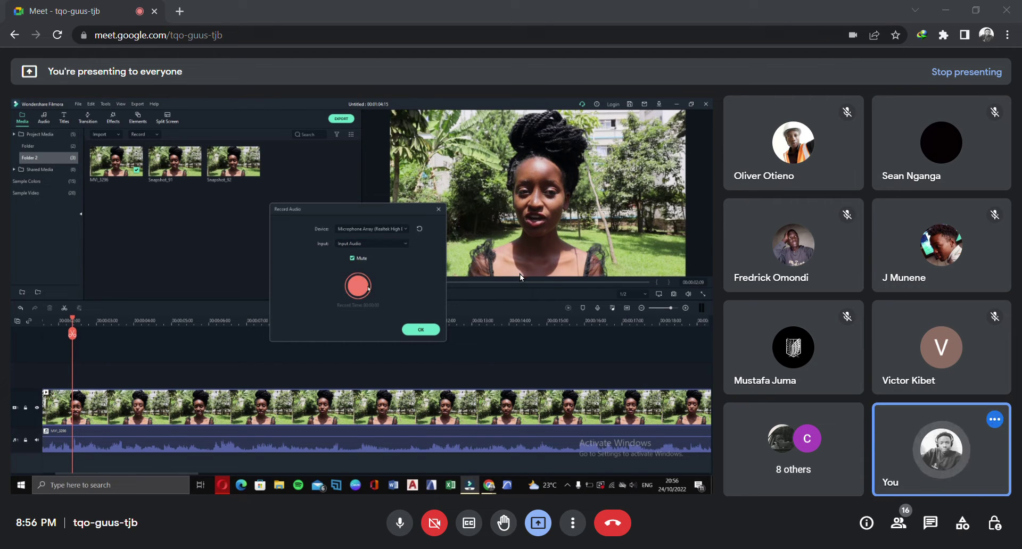
Record a roughly 8-second voiceover onto a new audio track
left_click(359, 288)
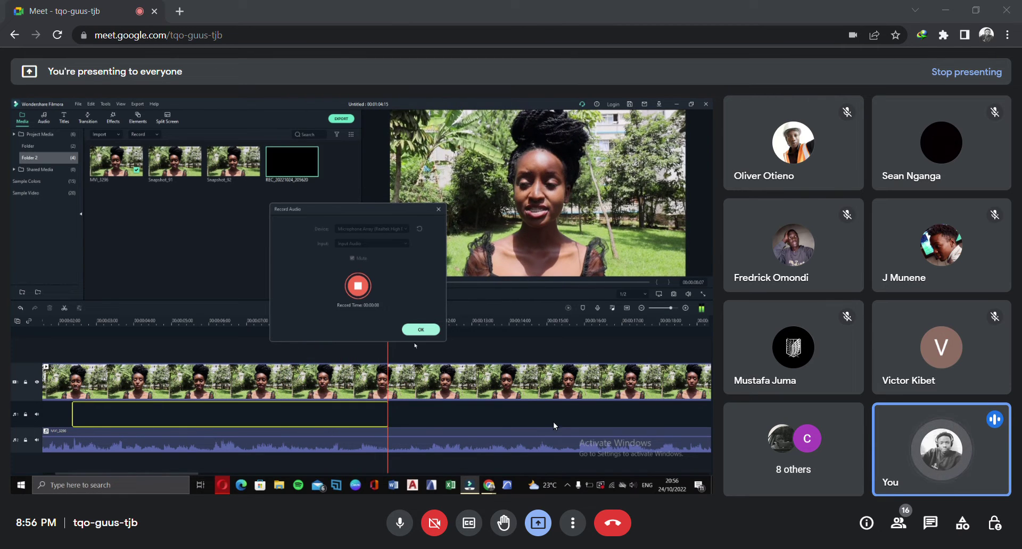
left_click(420, 329)
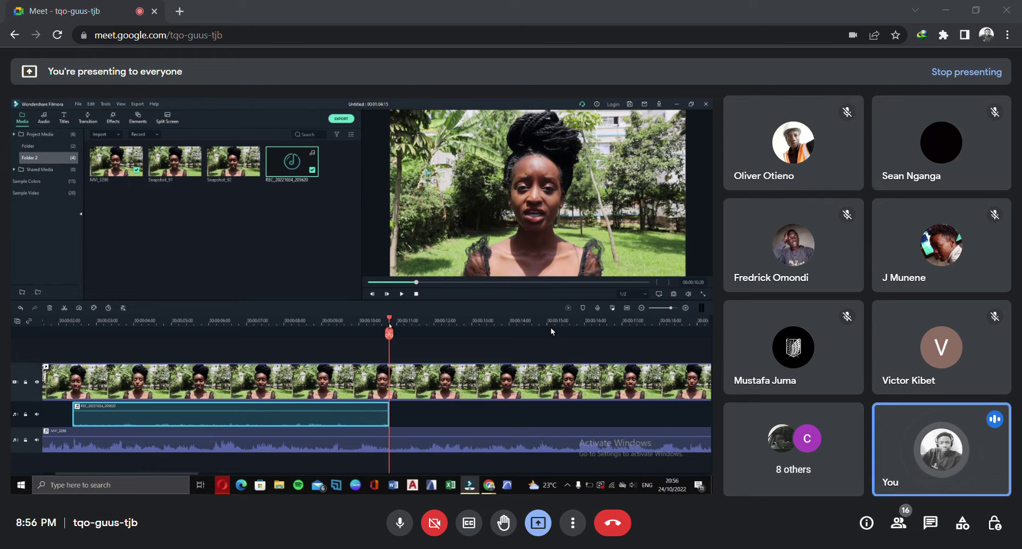
Rewind the playhead, play back the voiceover and stop it, then delete its clip
left_click_drag(389, 334, 93, 377)
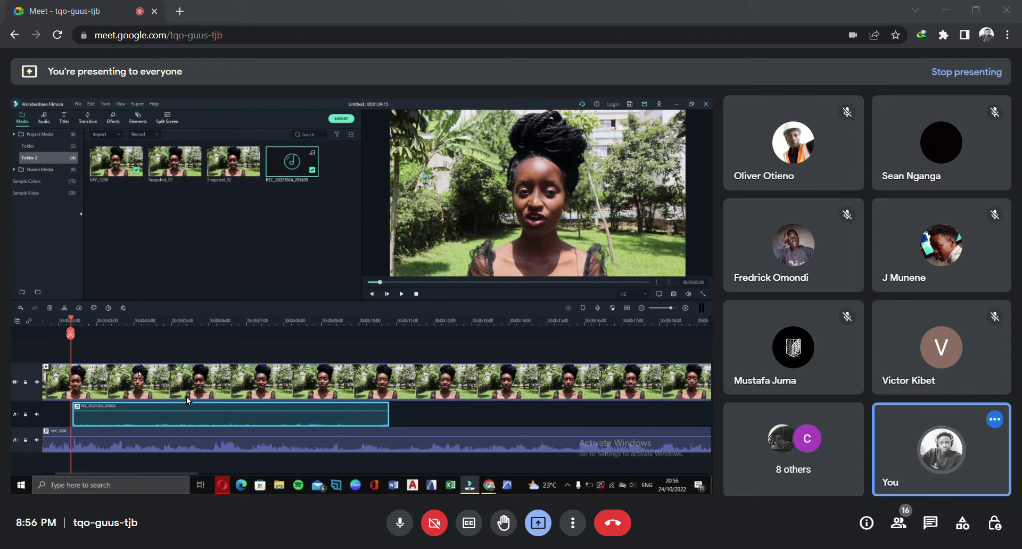
key("space")
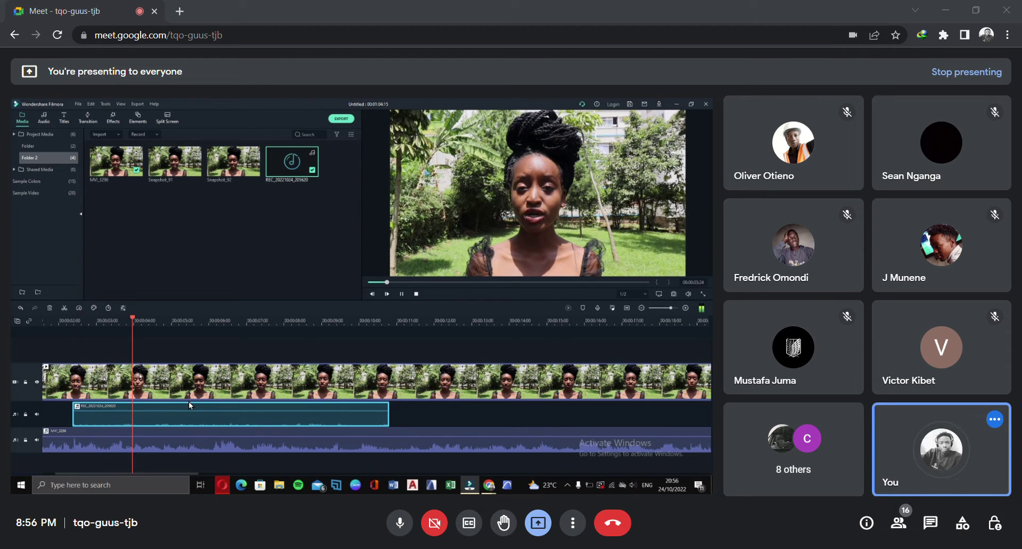
key("space")
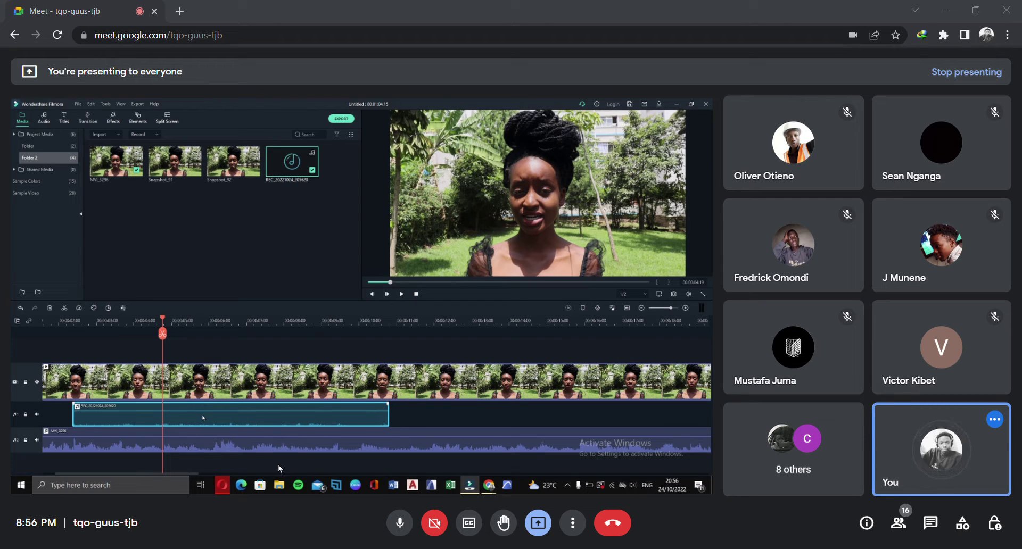
key("Delete")
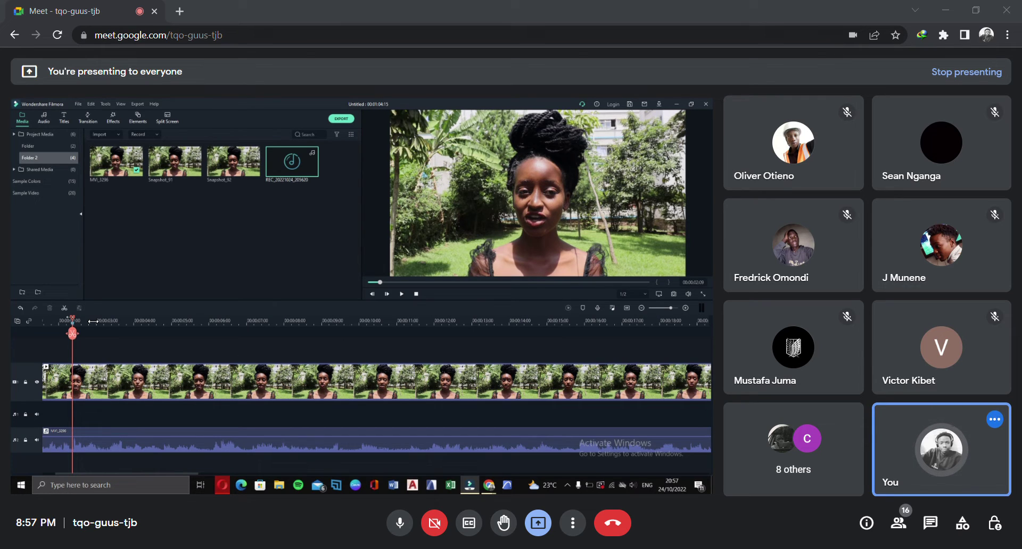
Move the playhead around the two-second marker and preview the video from just past it
left_click_drag(89, 323, 168, 334)
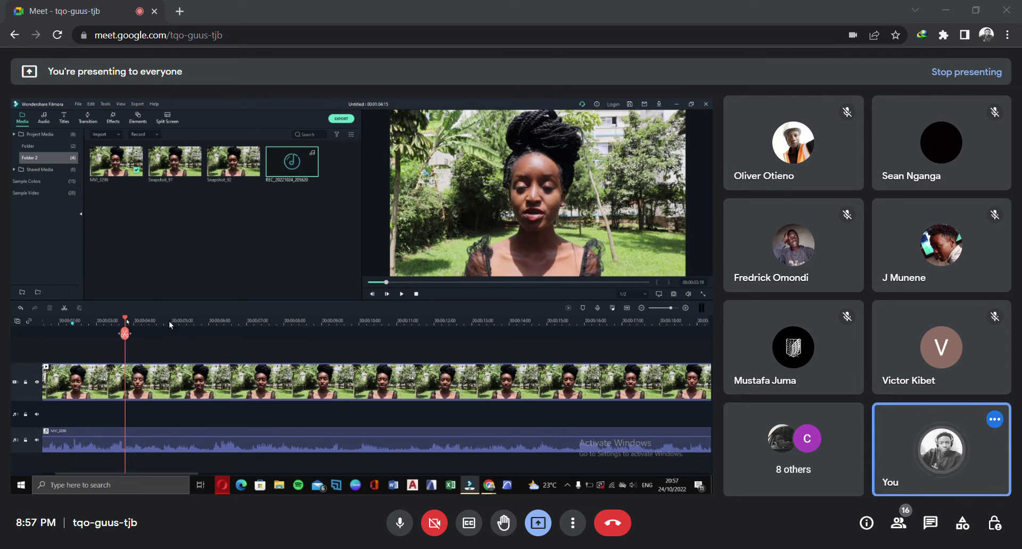
left_click_drag(166, 320, 111, 330)
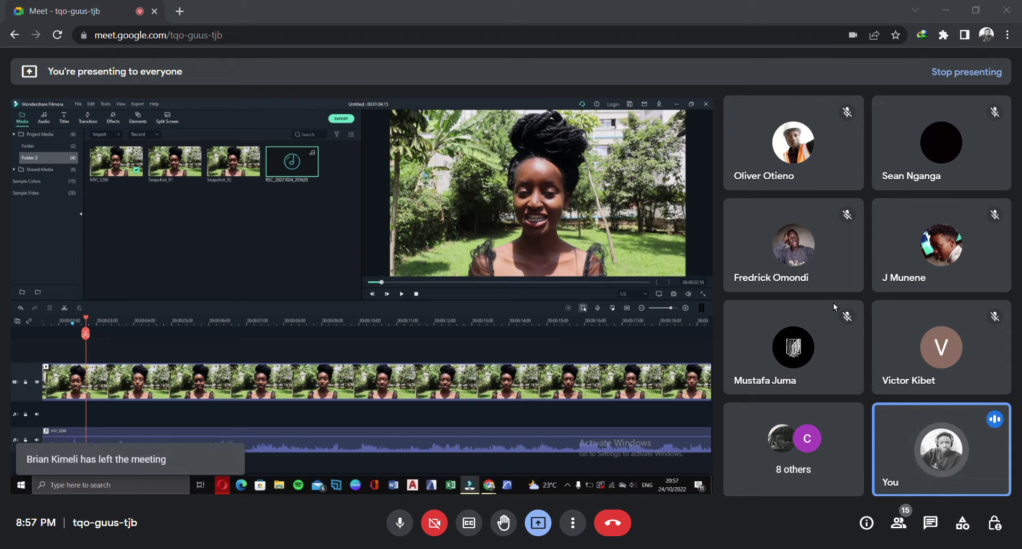
left_click(119, 326)
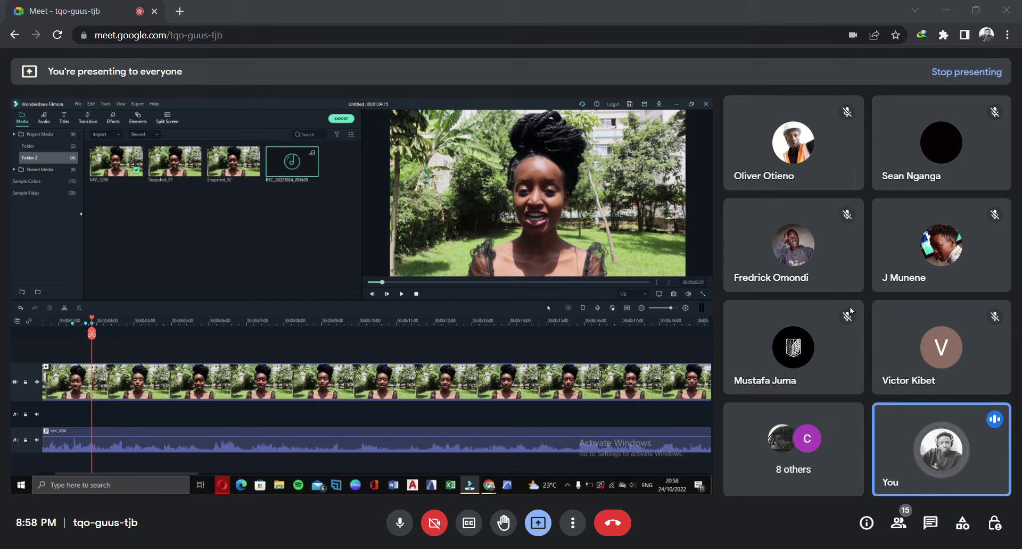
key("space")
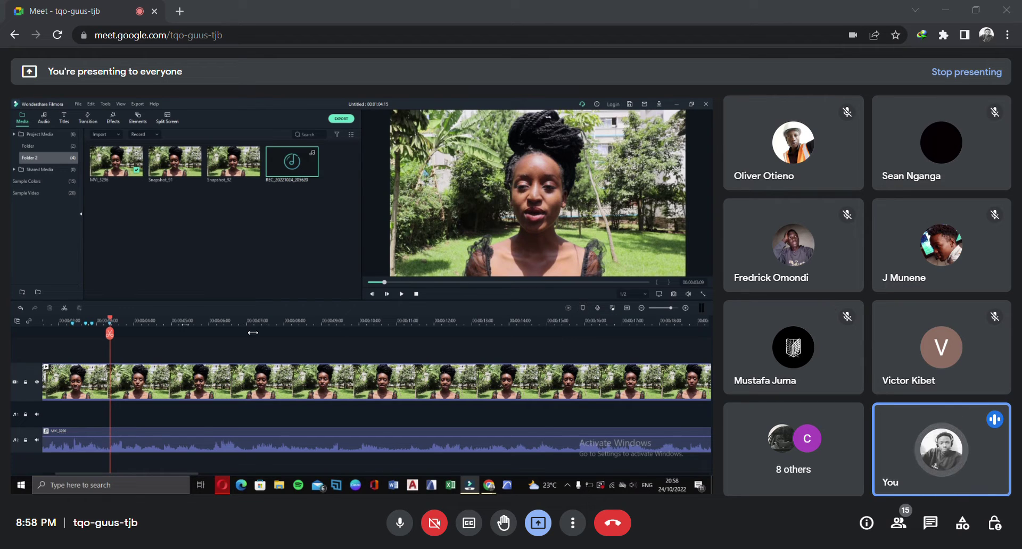
Make the marker red in its Modify Marker editor, then bring the Google Meet window forward
left_click(92, 325)
right_click(92, 324)
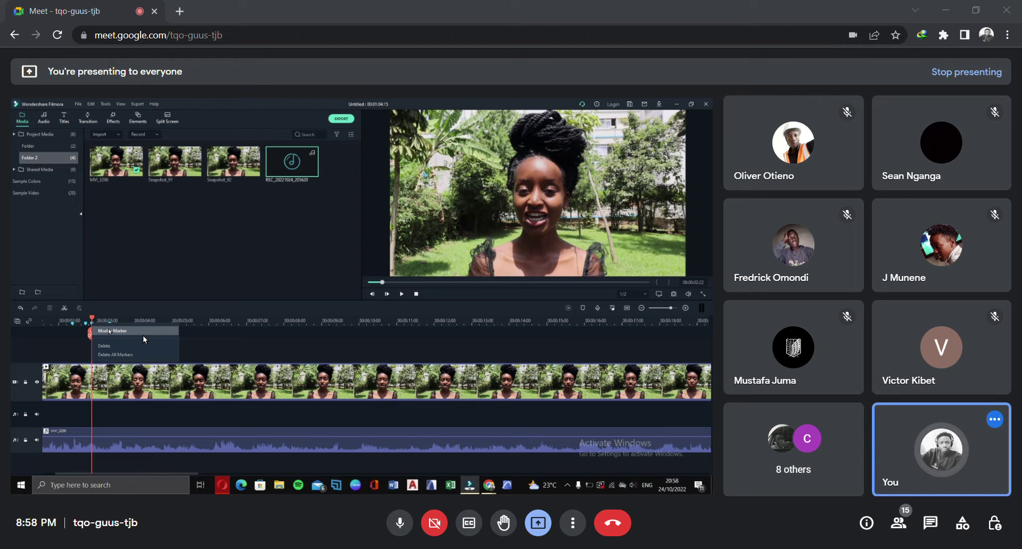
left_click(147, 338)
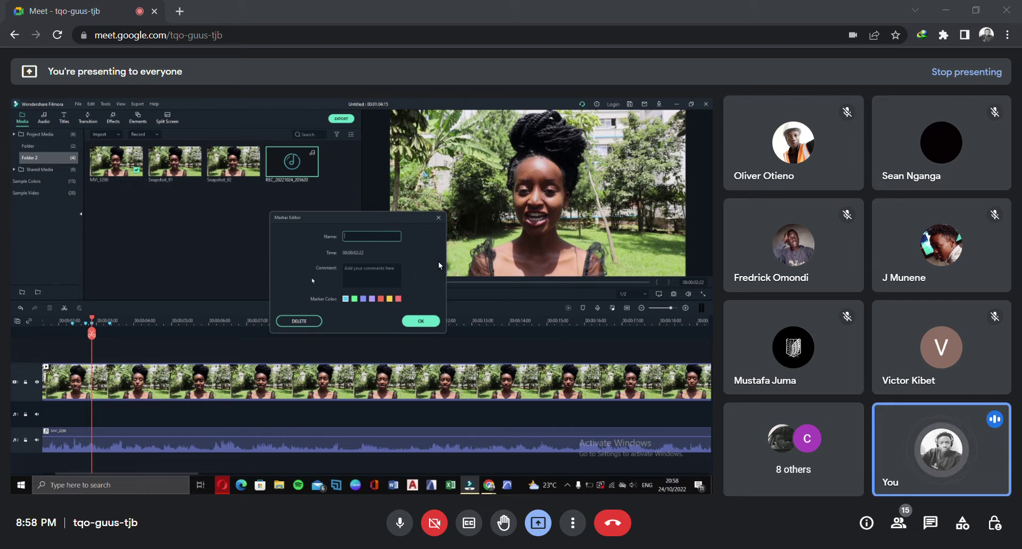
left_click(381, 300)
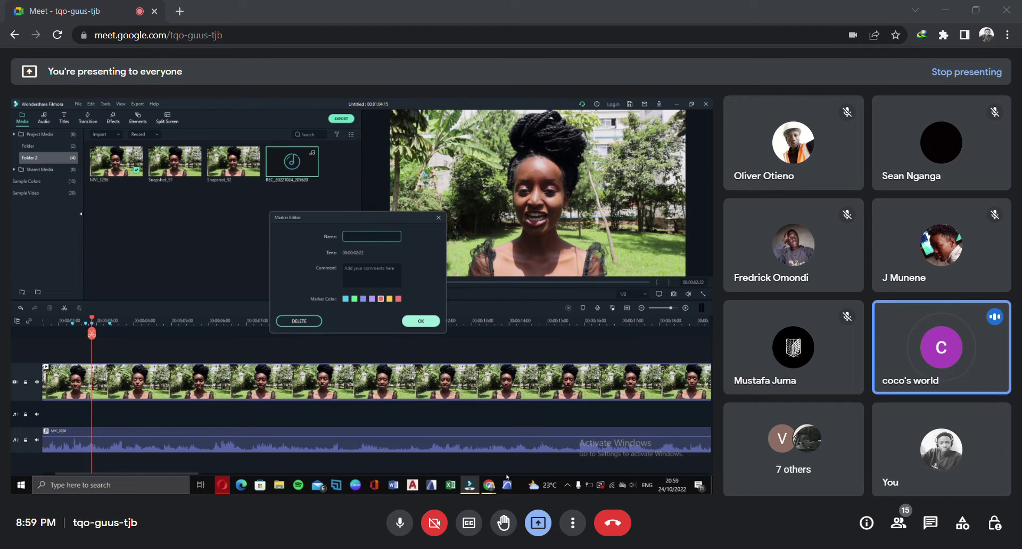
left_click(634, 511)
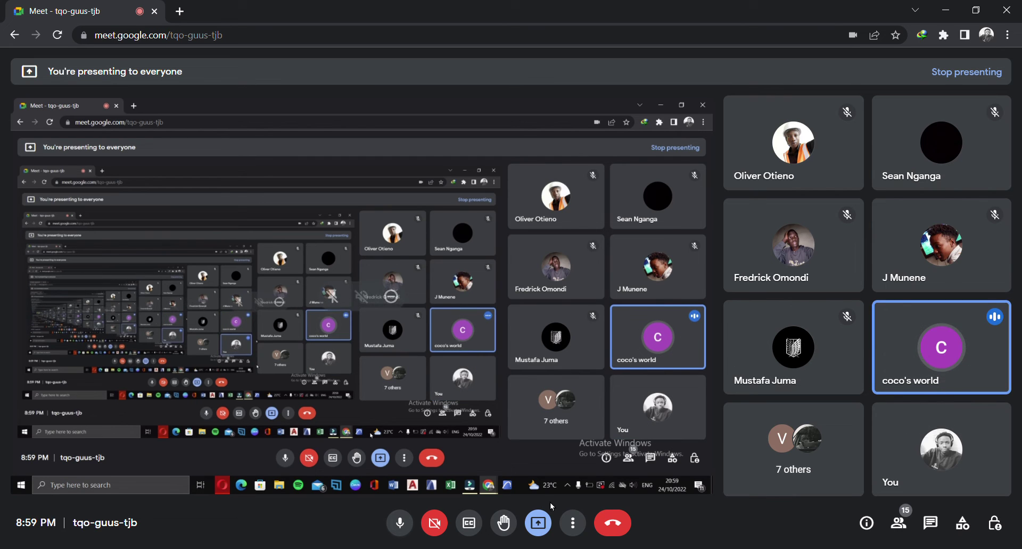
Bring the Filmora editor back to the front from the Windows taskbar
mouse_move(784, 343)
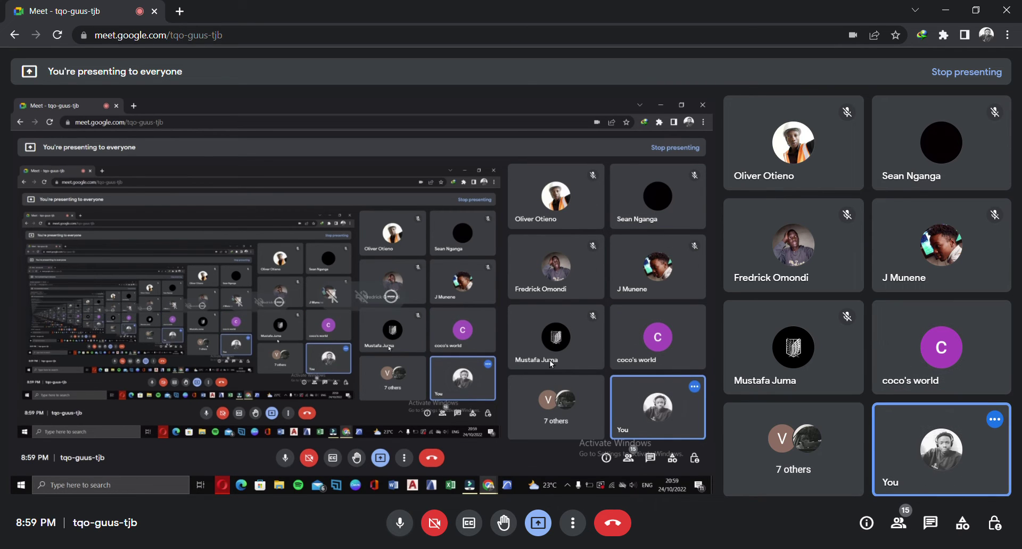
left_click(668, 548)
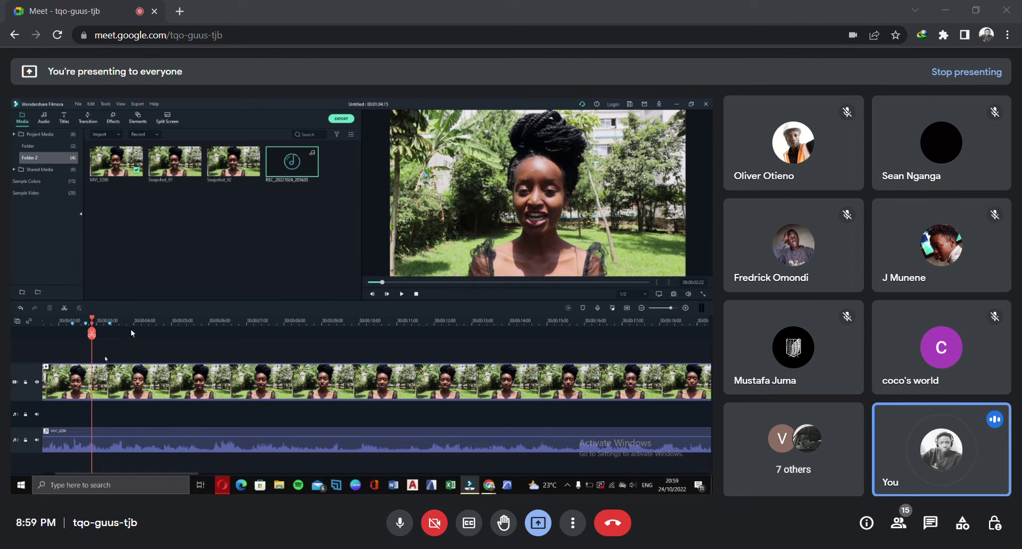
Select MVI_3296 on the timeline, then undo and redo to restore the clip with its audio
left_click(199, 425)
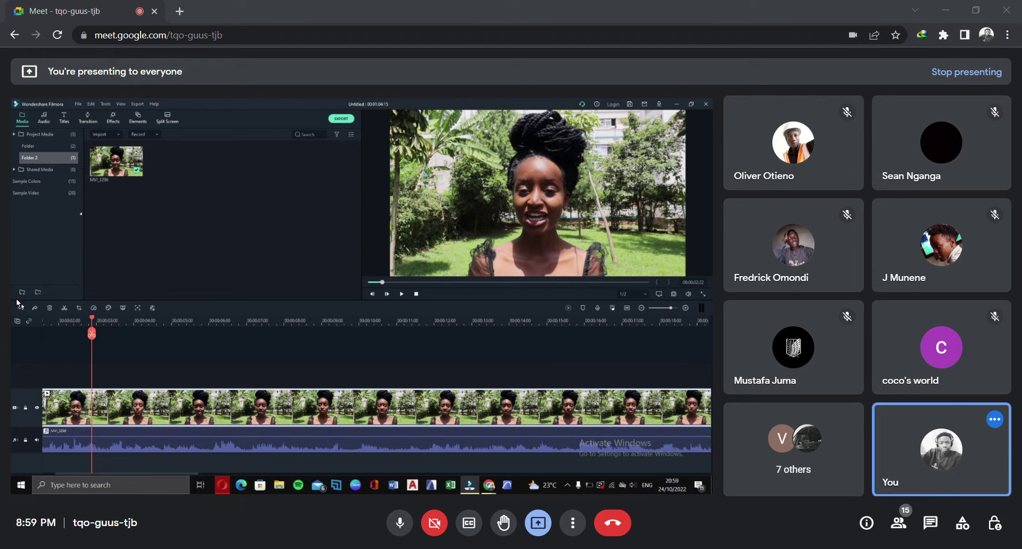
left_click(20, 308)
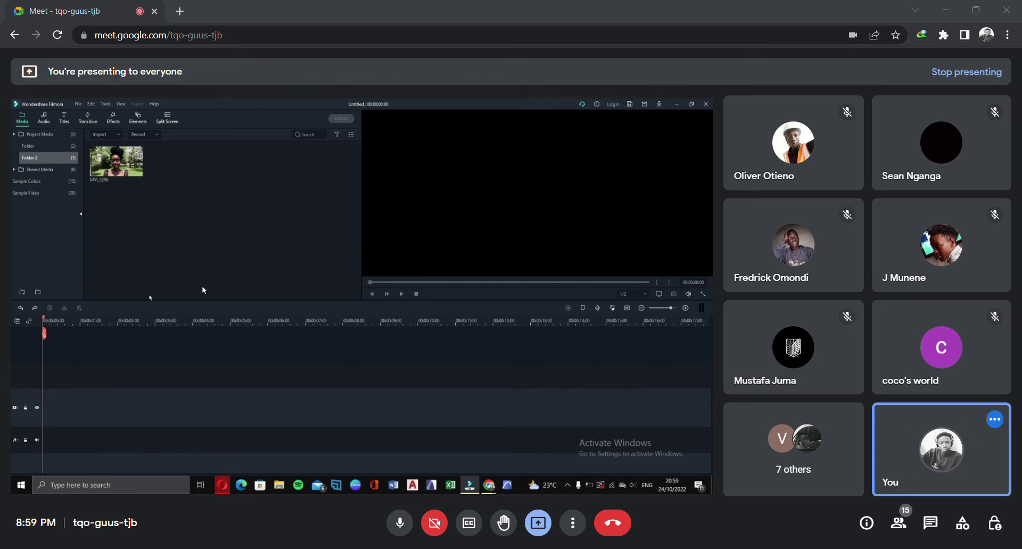
left_click(31, 307)
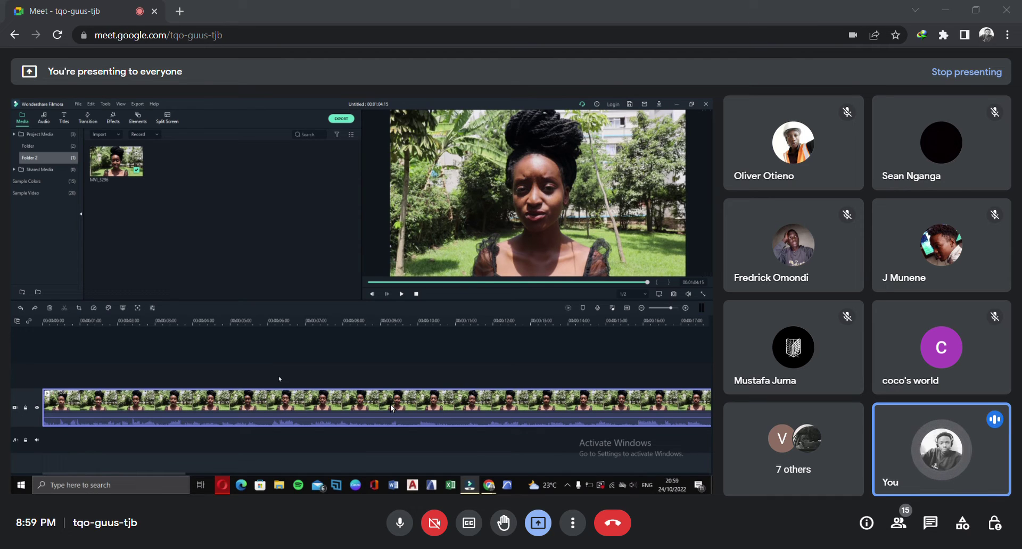
key("space")
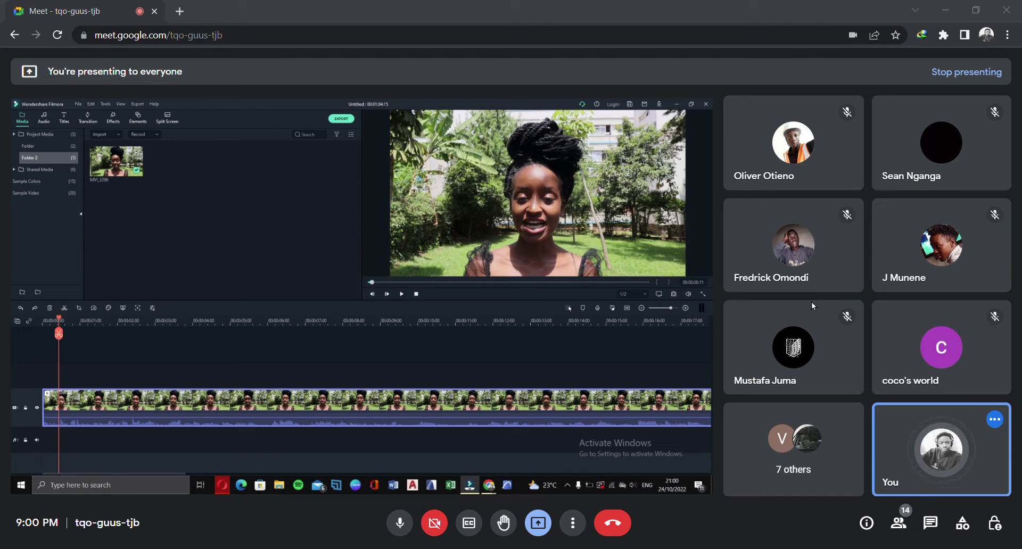
left_click(360, 401)
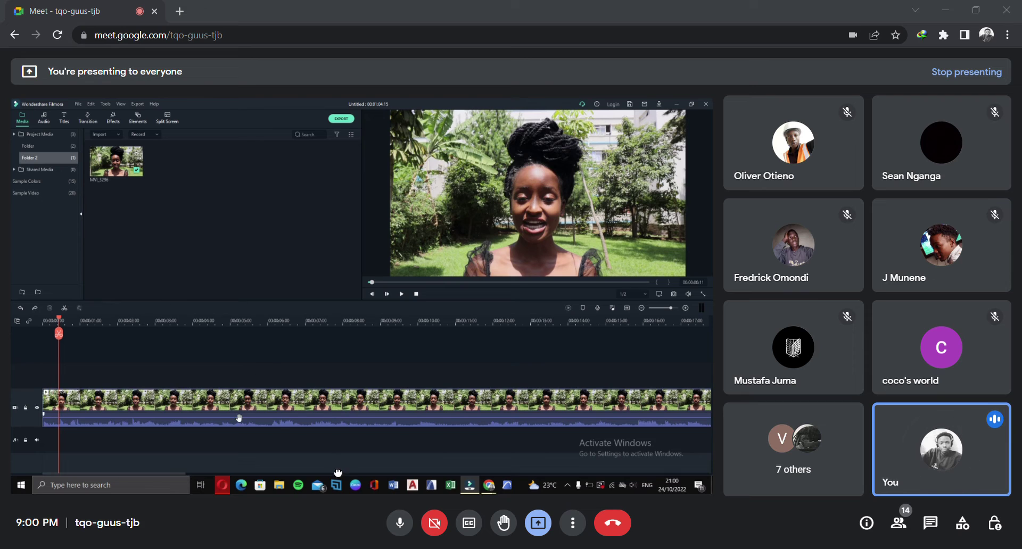
Zoom the timeline out around the MVI_3296 clip and place the playhead at about 00:00:01:15
left_click(230, 412)
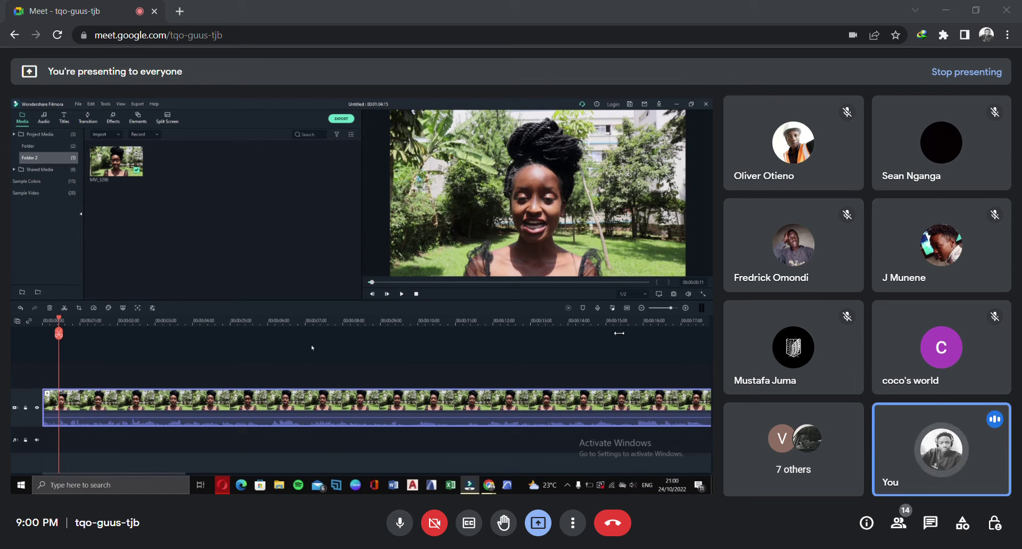
scroll(354, 333, "down", 5)
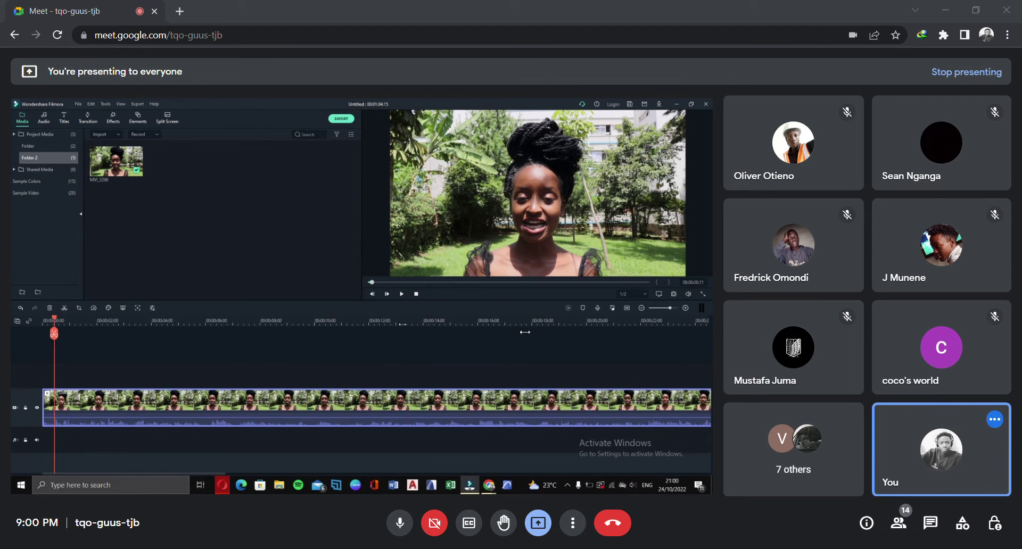
scroll(333, 339, "down", 1)
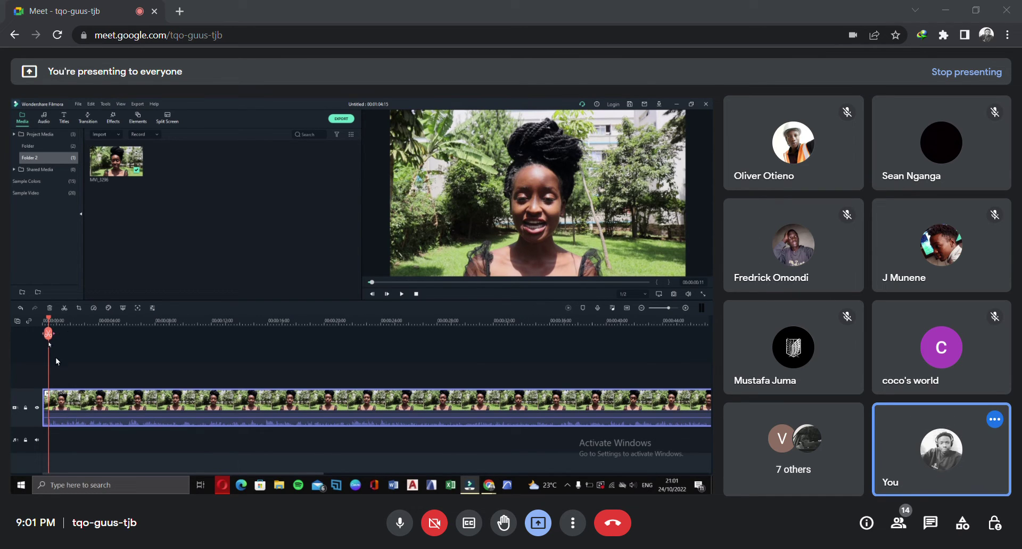
mouse_move(56, 322)
left_mouse_down()
mouse_move(81, 332)
mouse_move(40, 326)
left_mouse_up()
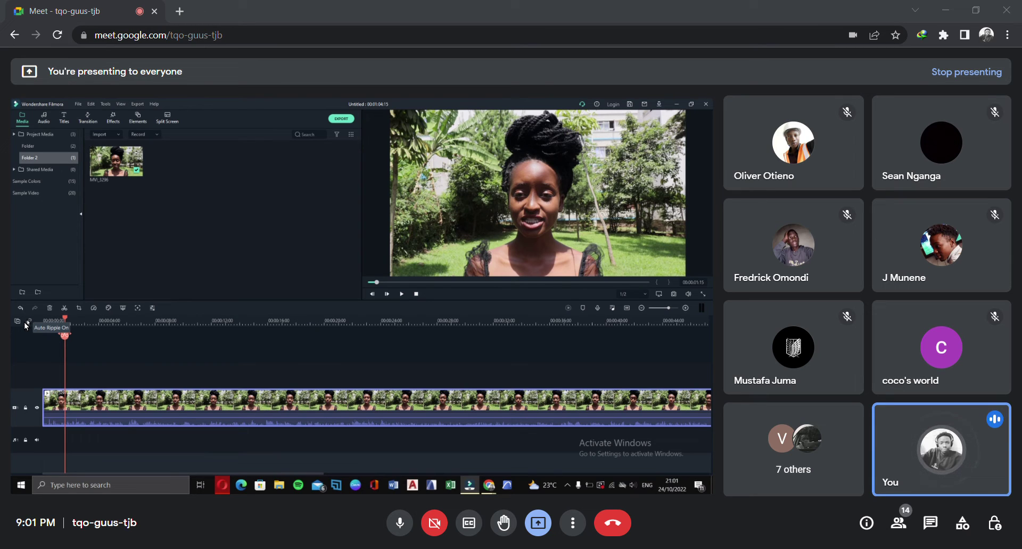
Split MVI_3296 at 00:00:04:00 and 00:00:05:18, delete the middle piece, and return the playhead to 00:00:03:04
left_click(80, 322)
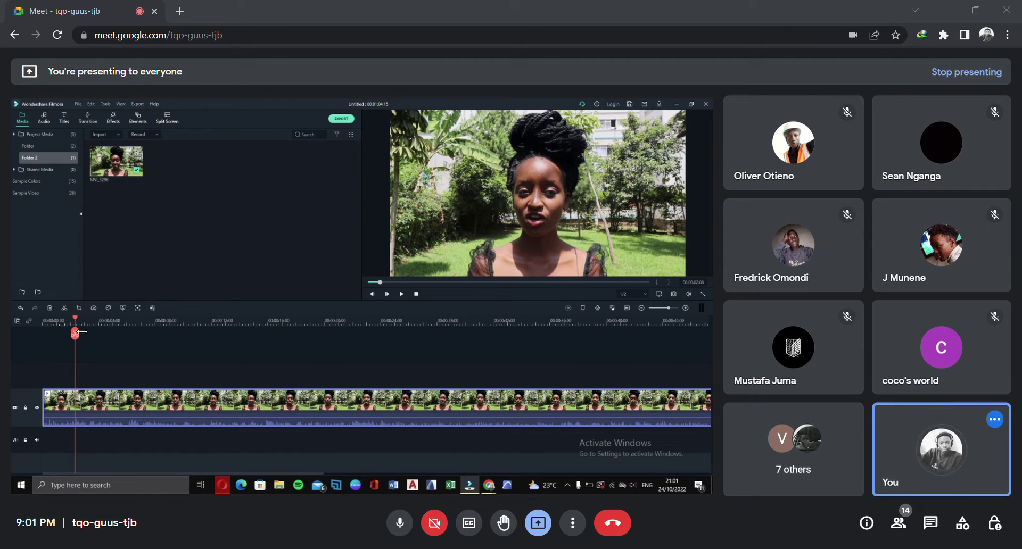
left_click(97, 324)
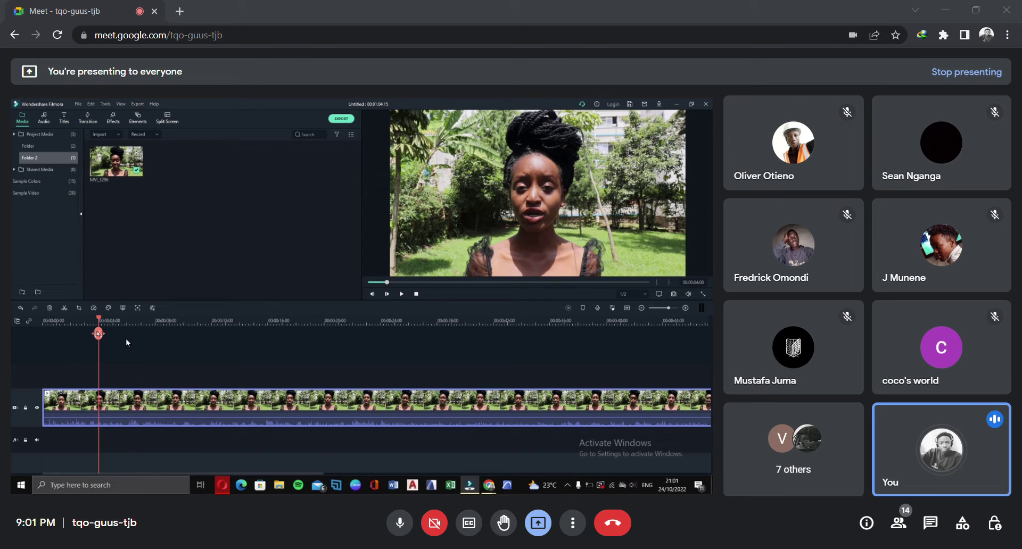
key("ctrl+b")
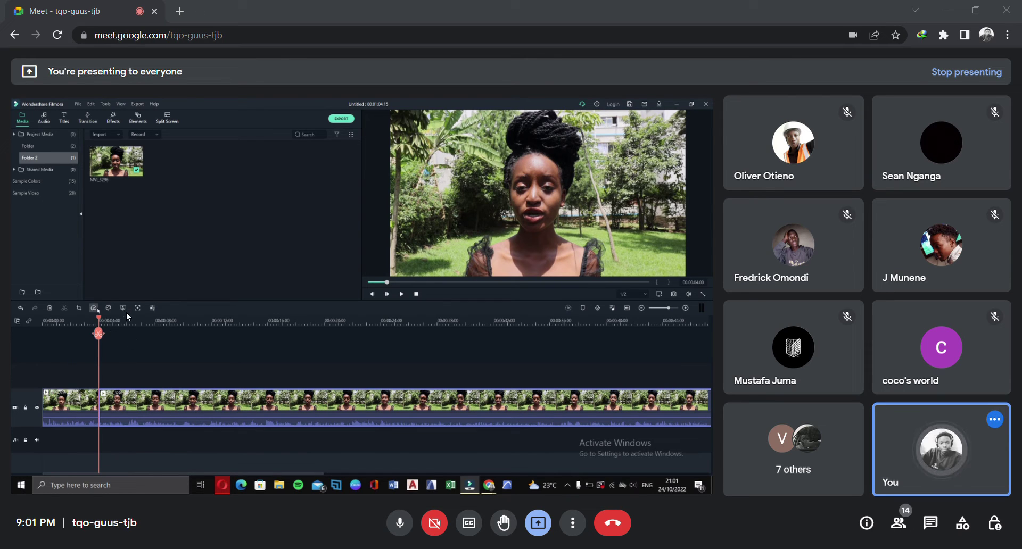
key("space")
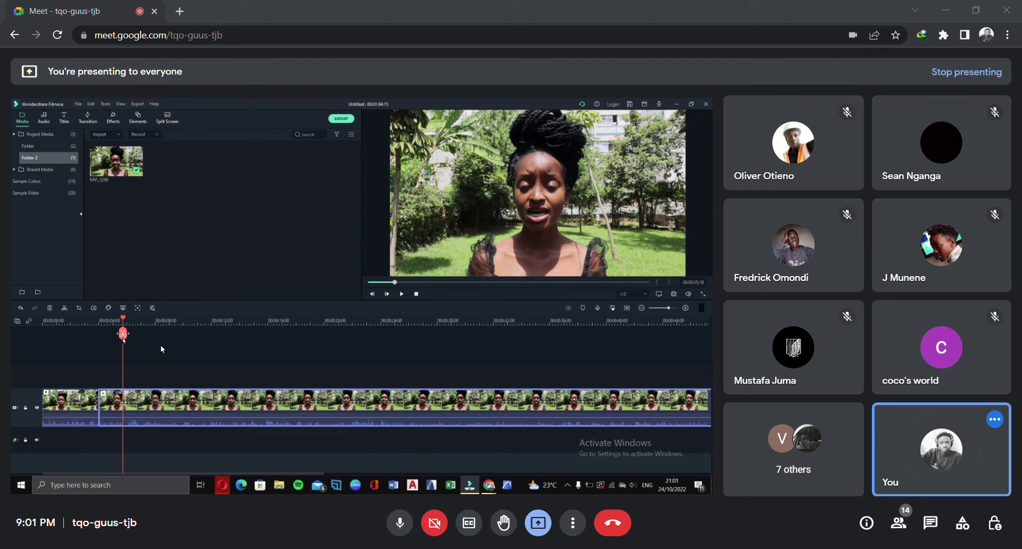
key("ctrl+b")
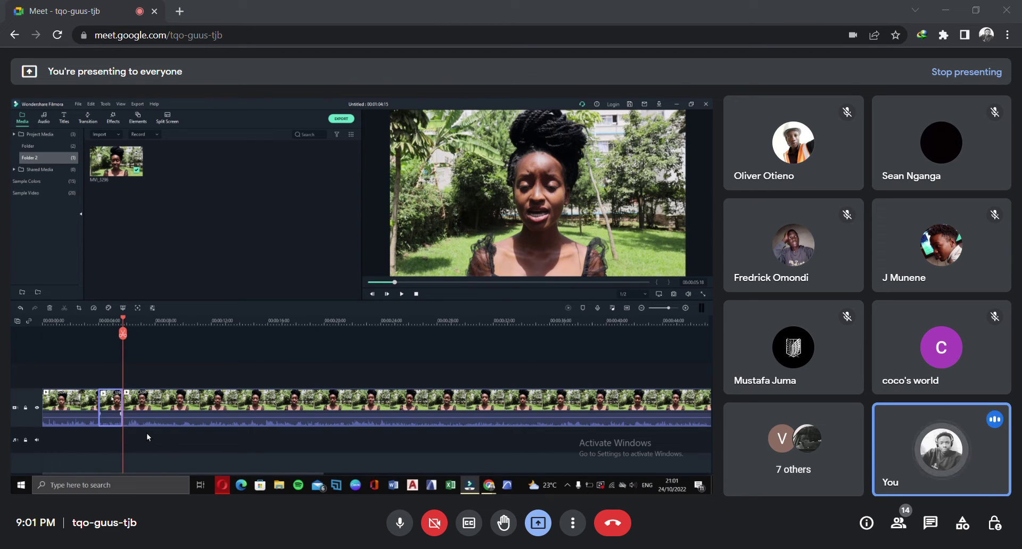
key("Delete")
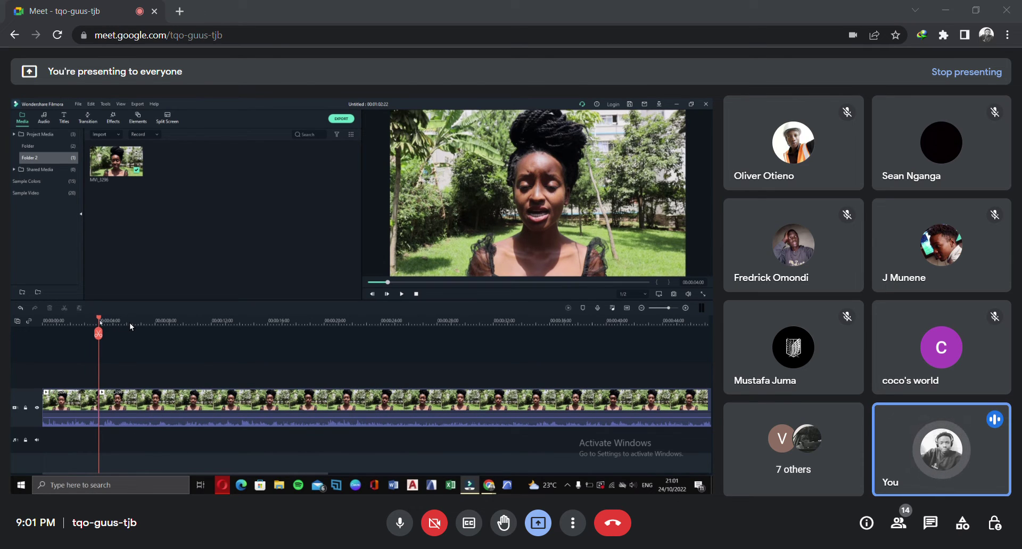
left_click_drag(100, 320, 88, 321)
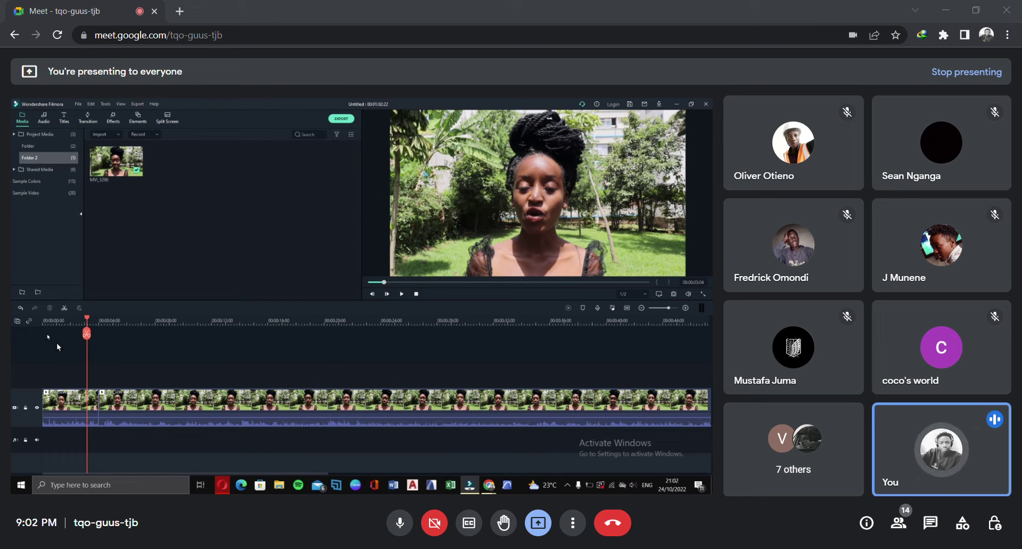
Undo the cut, then test deleting the short clip with and without a gap, undoing each time
left_click(18, 306)
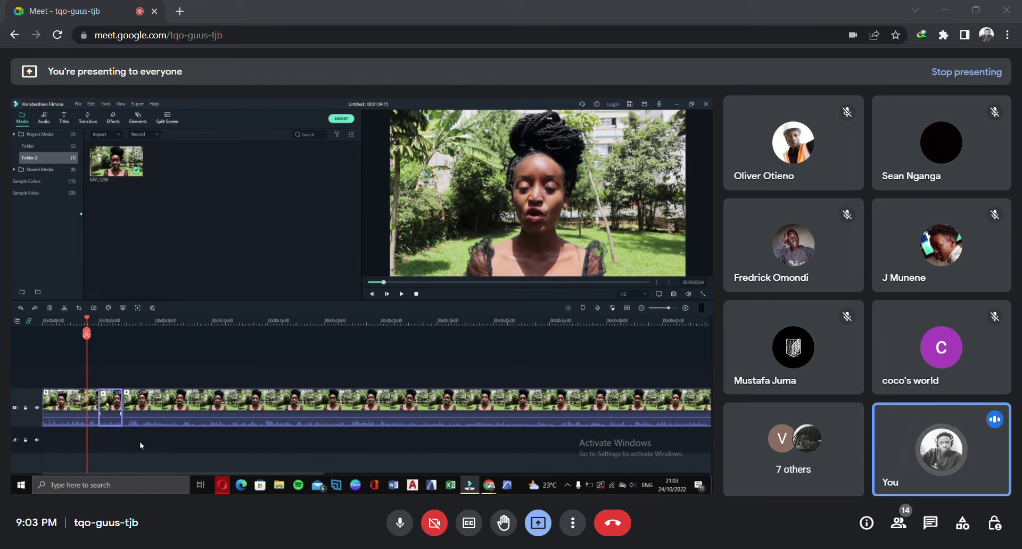
key("Delete")
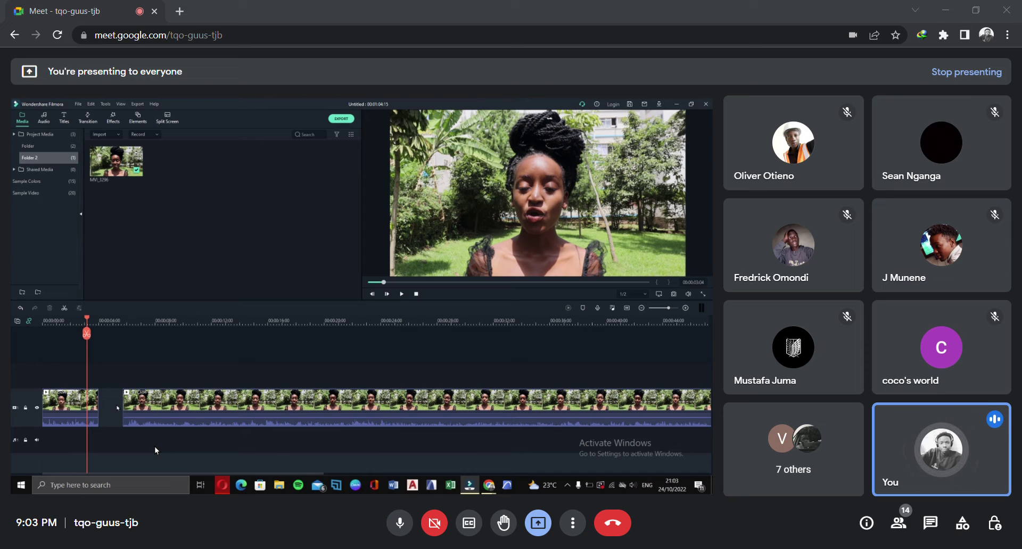
left_click(117, 408)
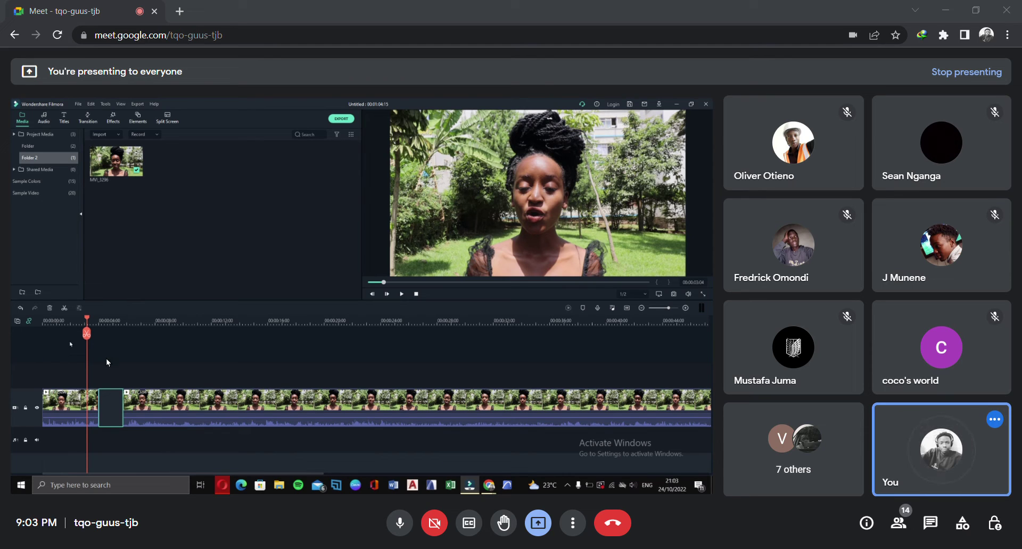
left_click(17, 308)
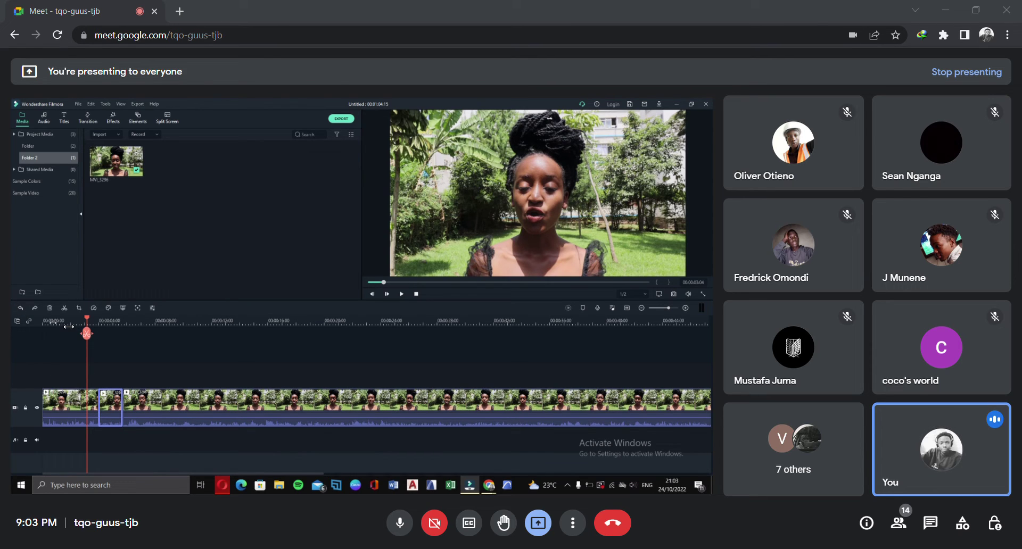
left_click(56, 312)
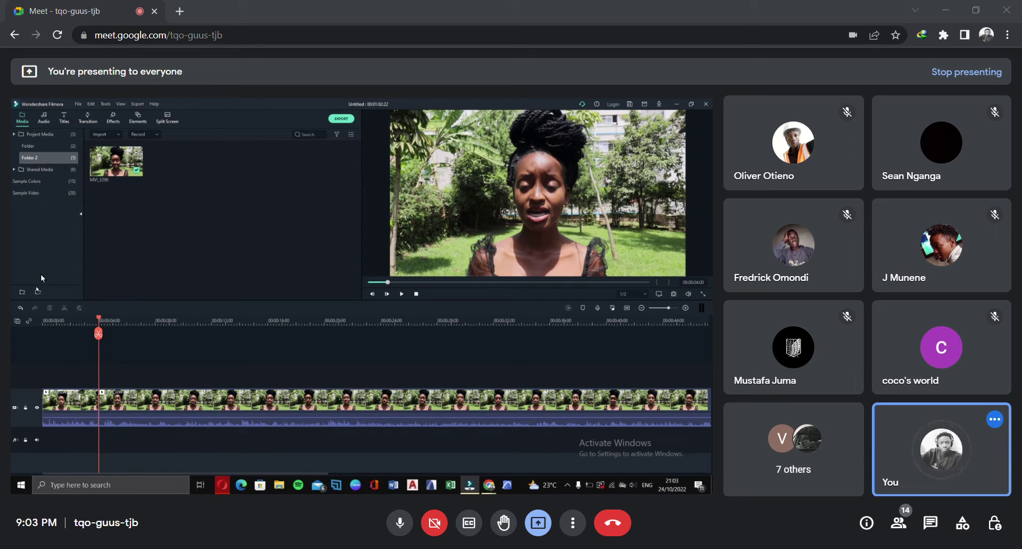
left_click(20, 307)
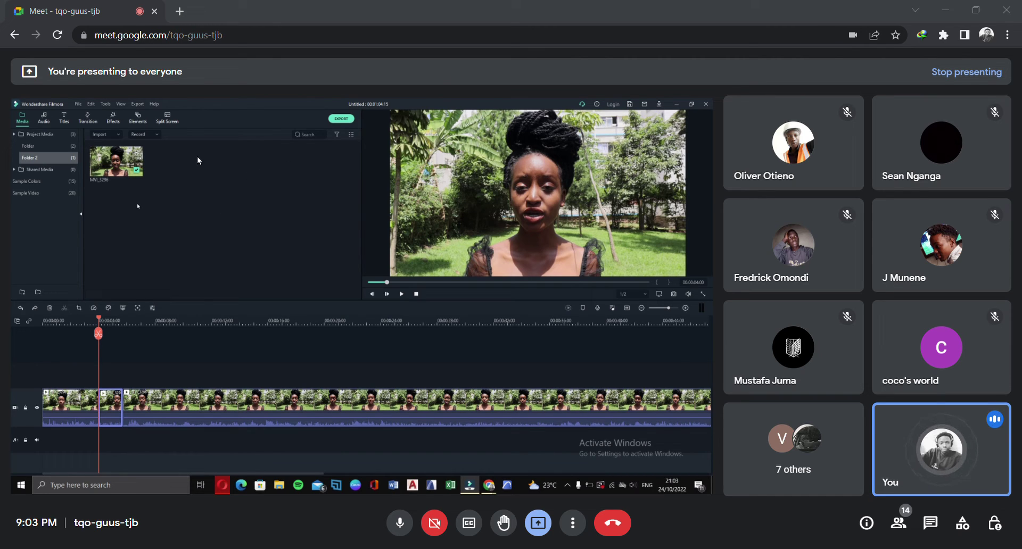
Select all three clips on the timeline together and delete them
left_click(83, 411)
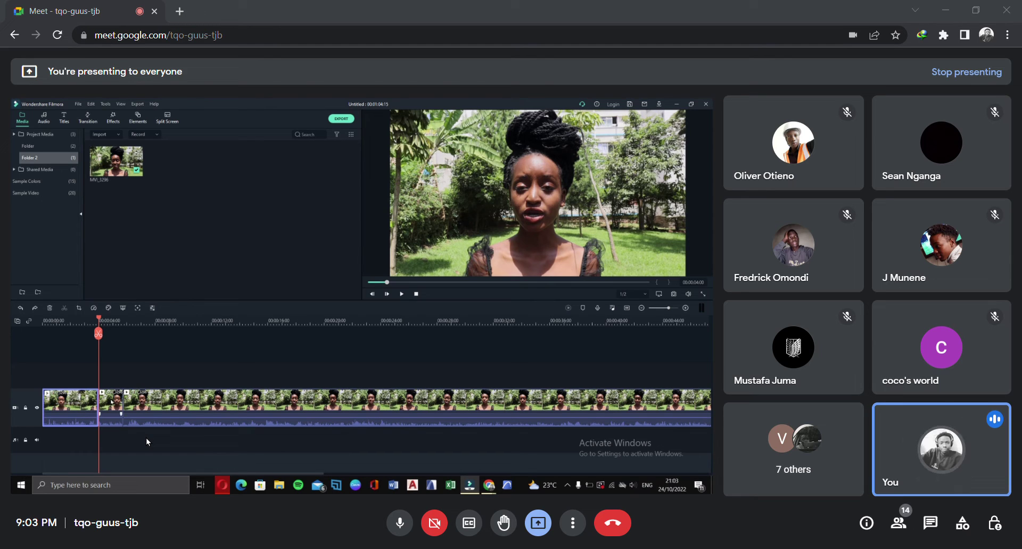
left_click(111, 403, "ctrl")
left_click(161, 403, "ctrl")
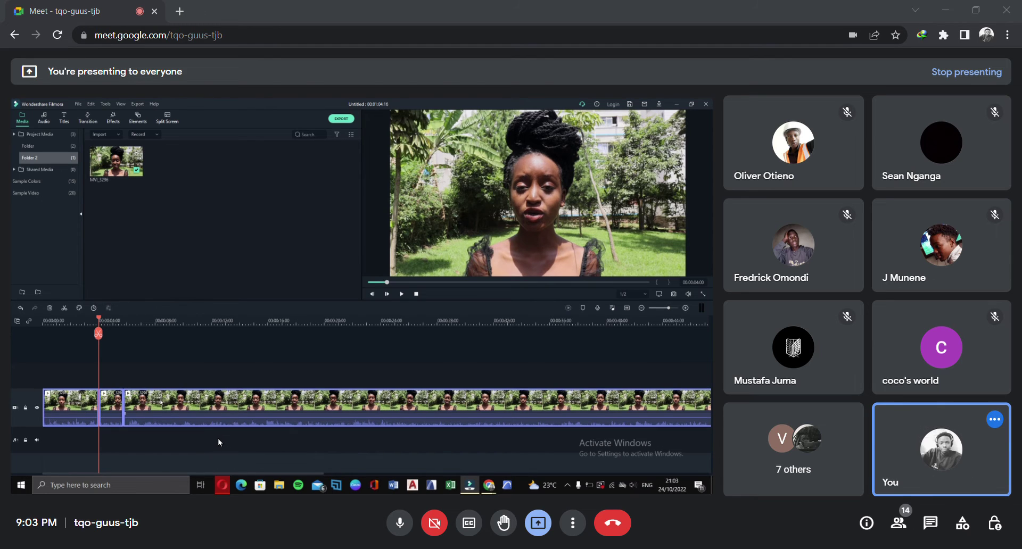
key("Delete")
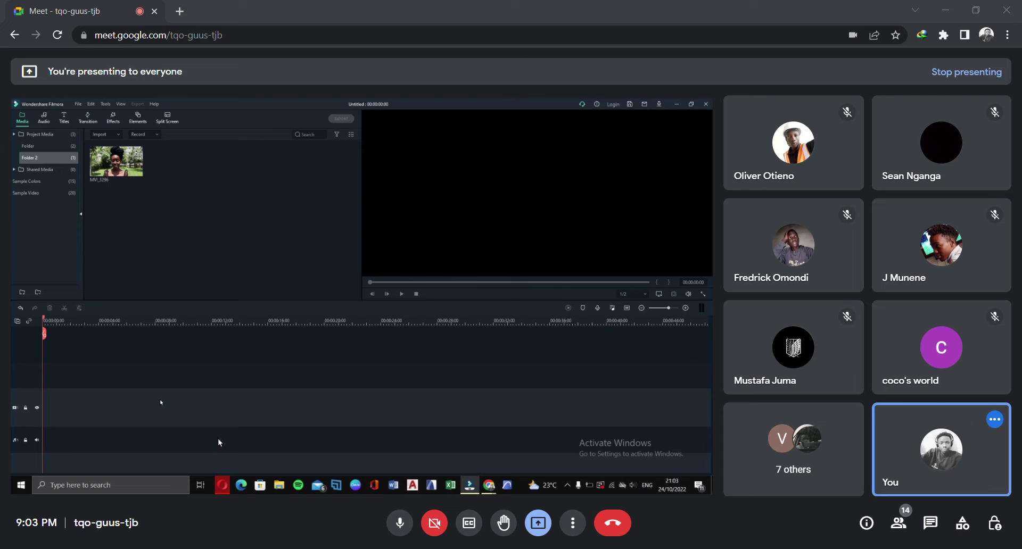
Choose File > Open Project and pick the team b project to open
left_click(80, 105)
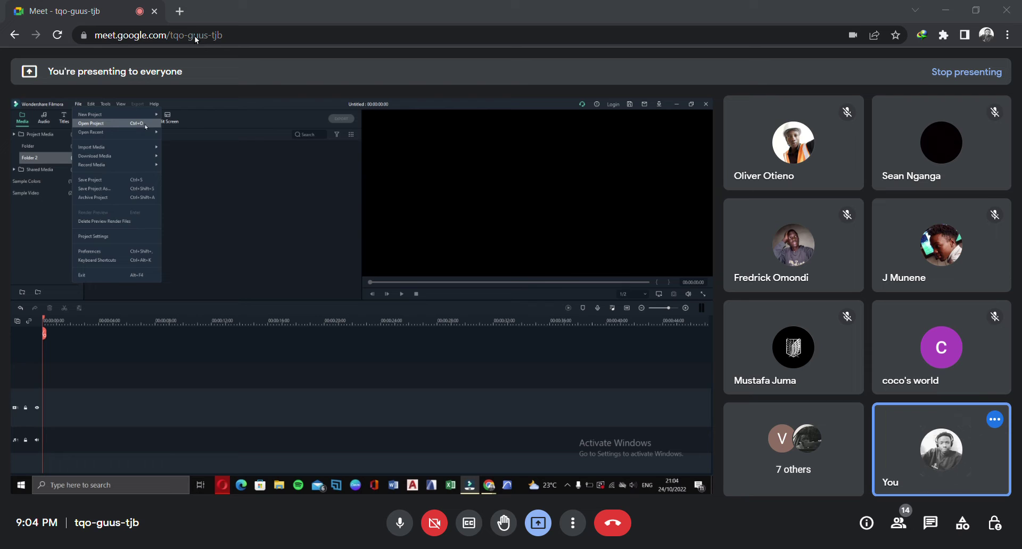
left_click(145, 125)
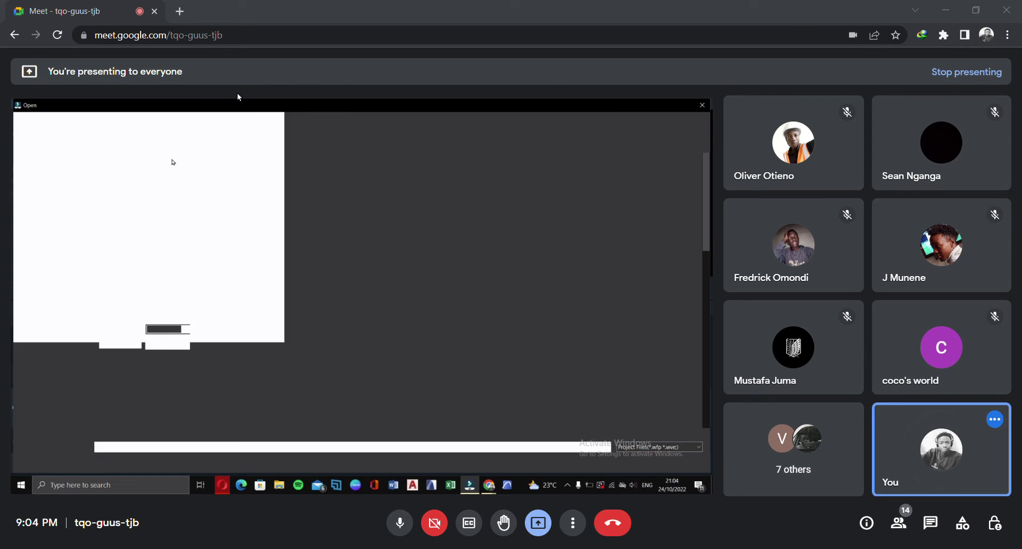
scroll(176, 232, "down", 5)
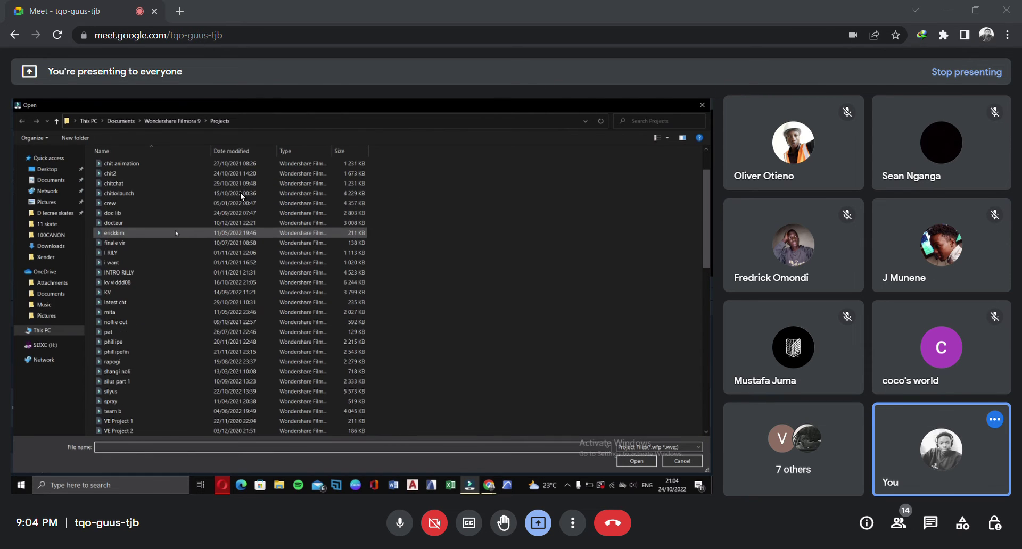
scroll(241, 192, "down", 2)
scroll(266, 225, "up", 3)
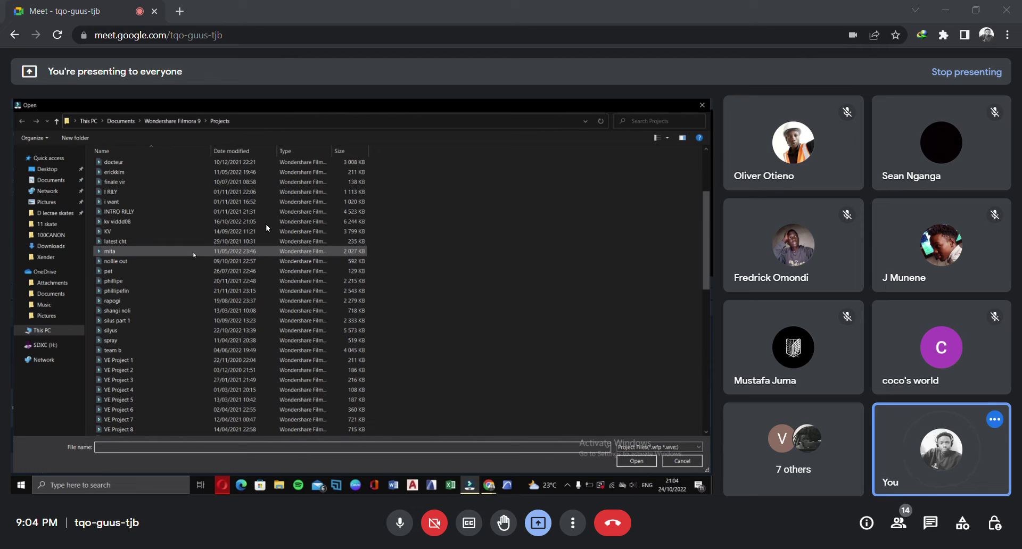
left_click(207, 350)
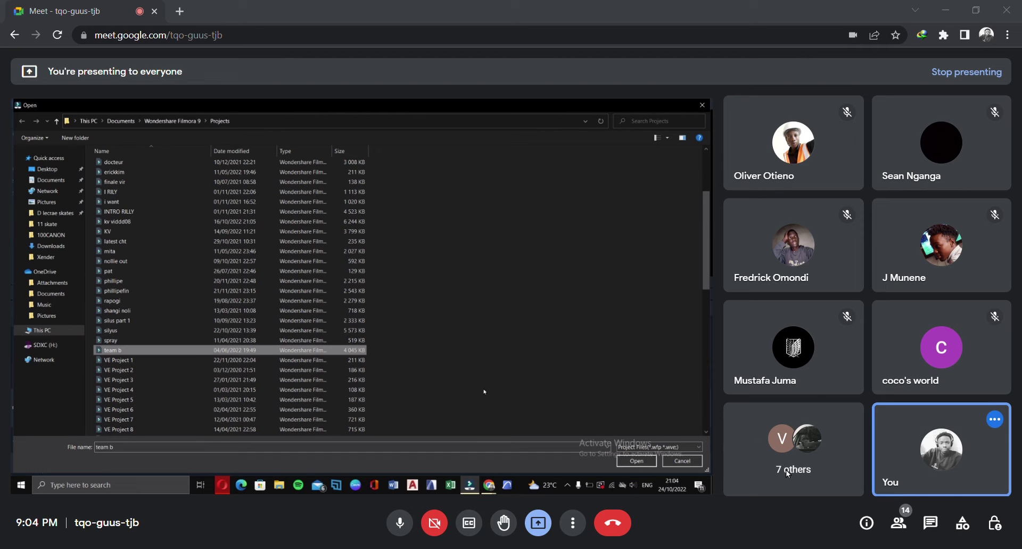
left_click(635, 461)
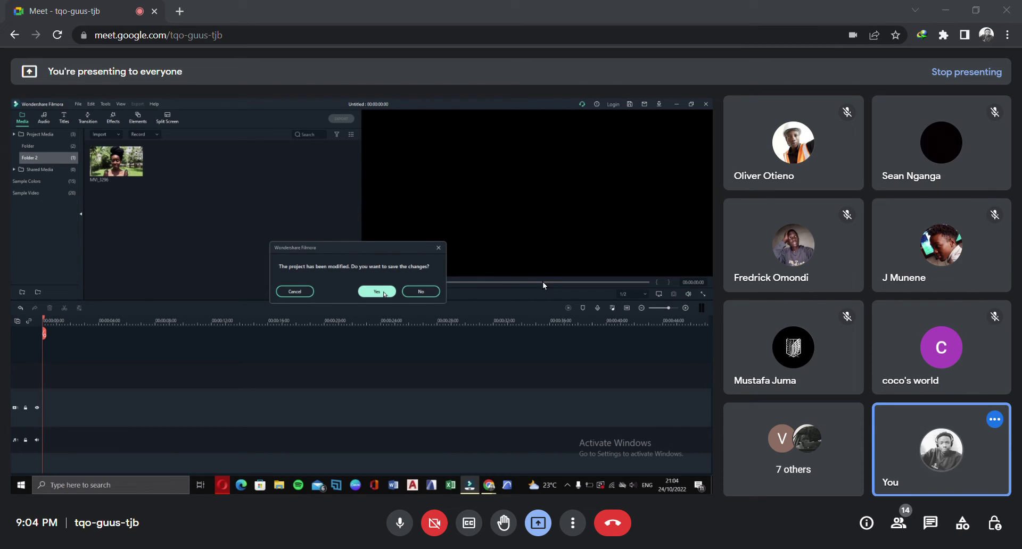
Cancel the Save As for the untitled project and select team b again to open
left_click(598, 281)
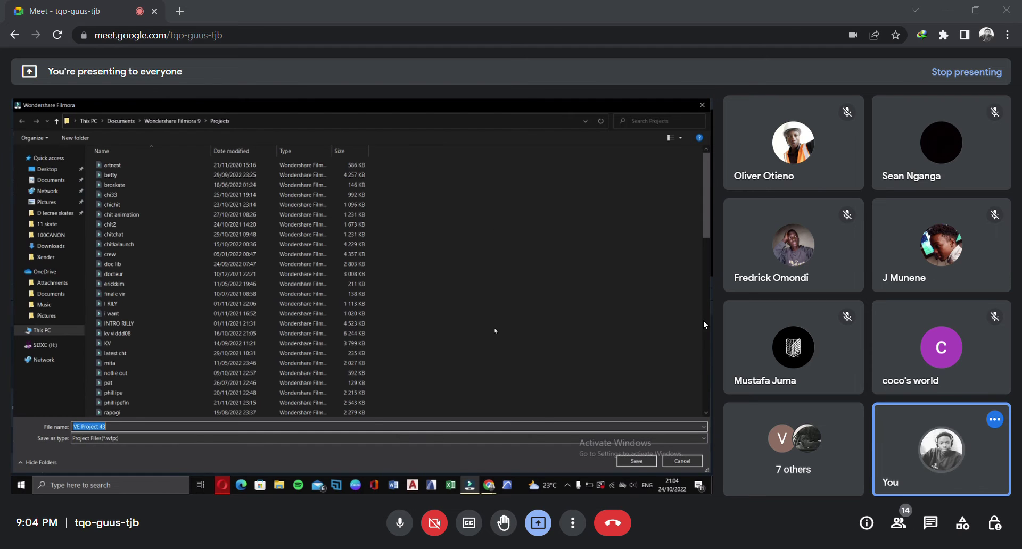
left_click(682, 461)
left_click(78, 104)
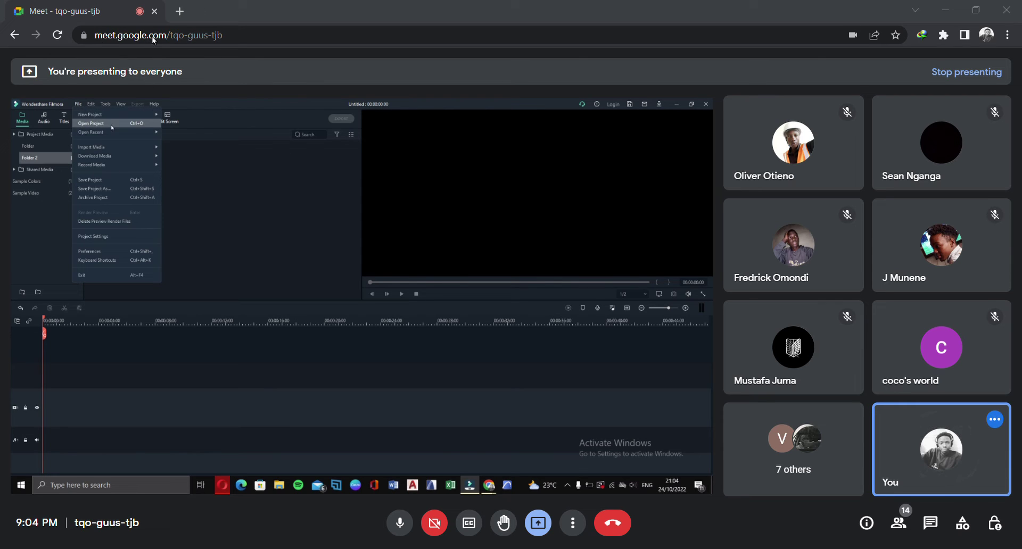
left_click(138, 124)
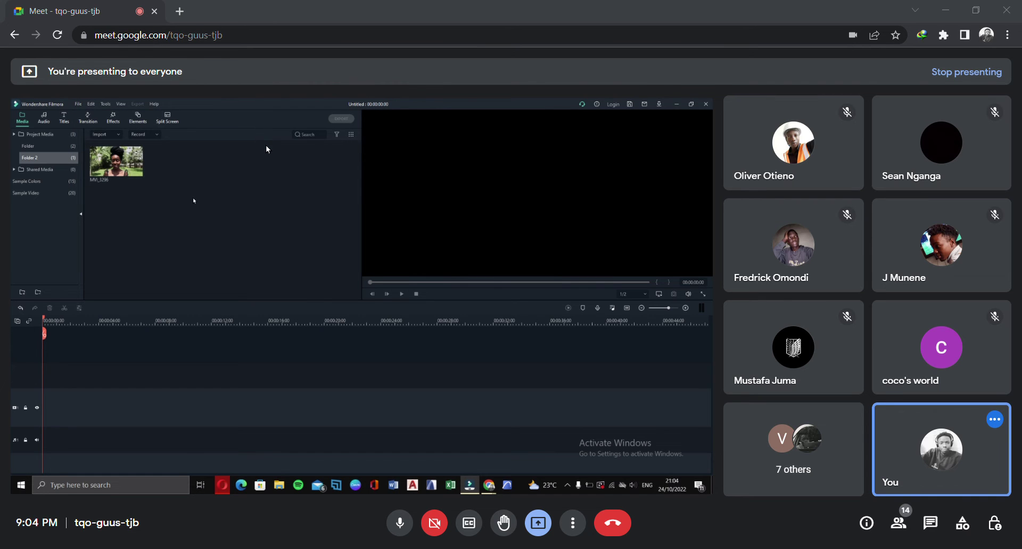
scroll(140, 319, "down", 3)
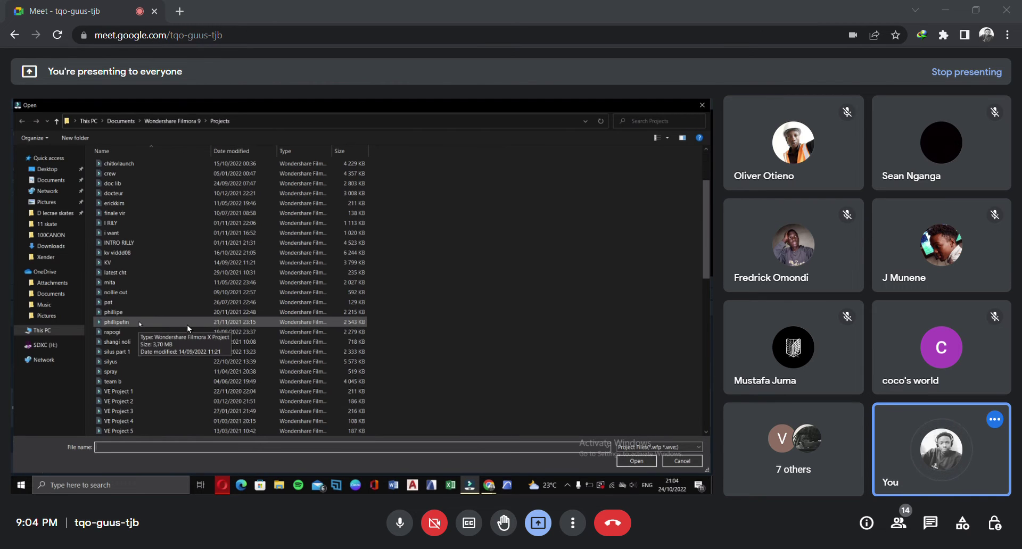
left_click(167, 381)
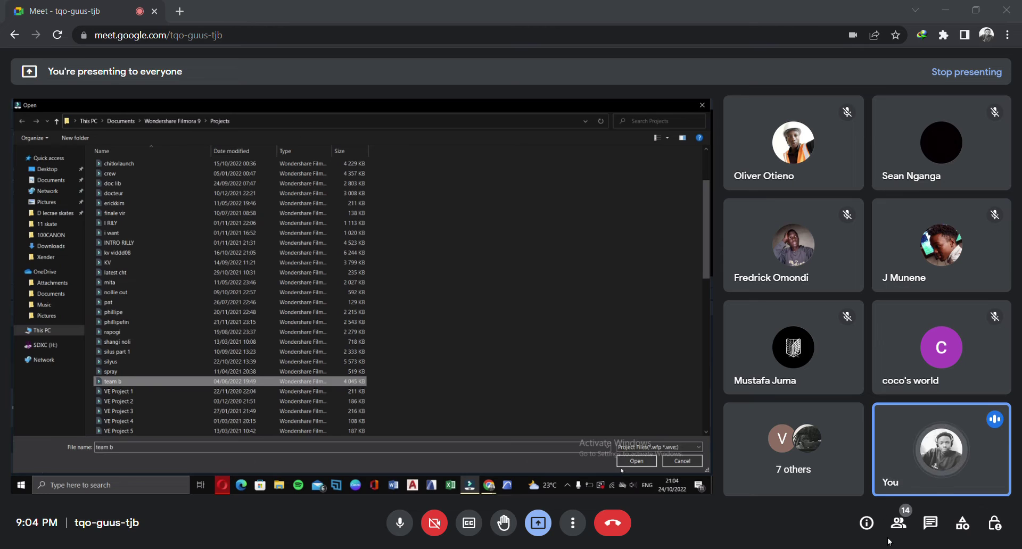
left_click(637, 462)
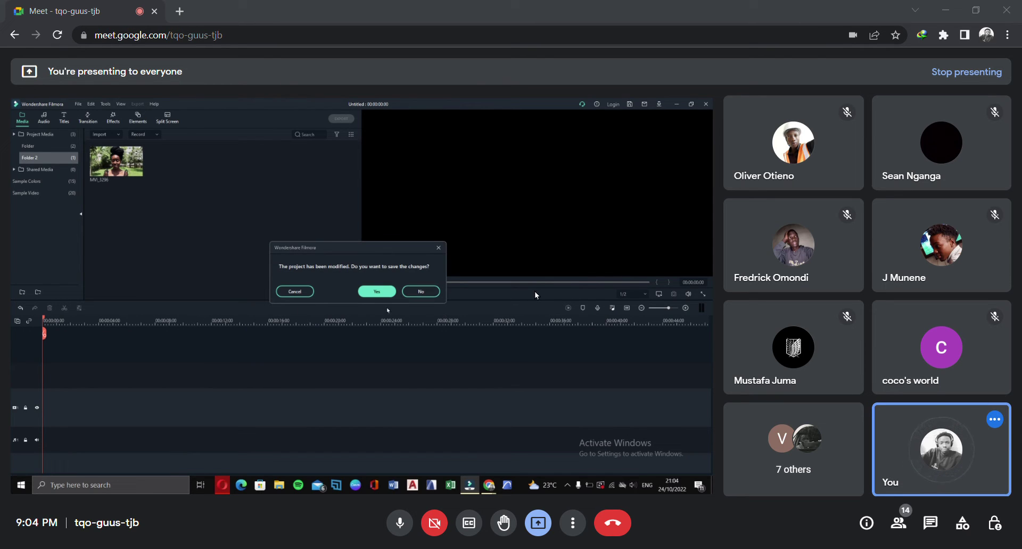
Save current changes, restore team b from its automatic backup, and accept the missing media file
left_click(377, 292)
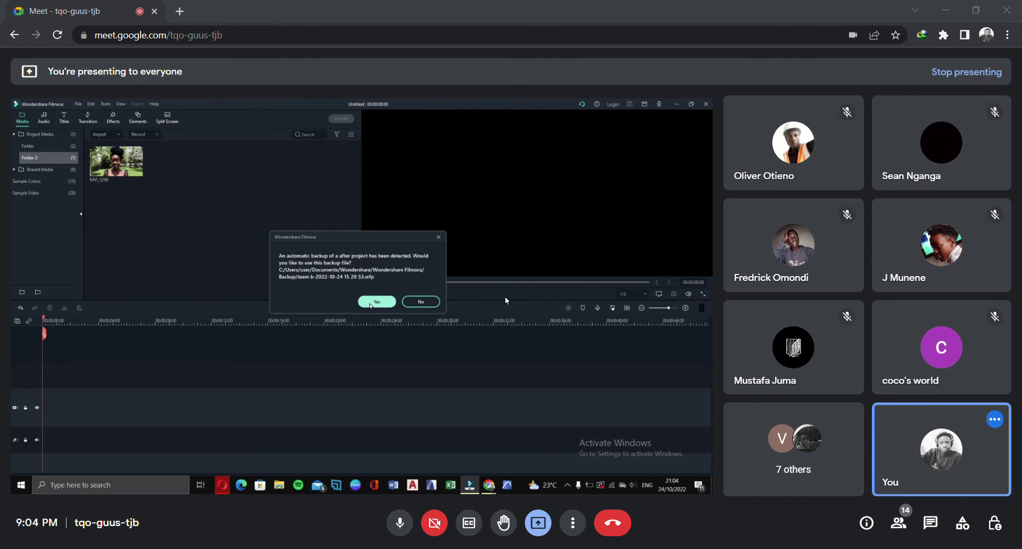
left_click(421, 302)
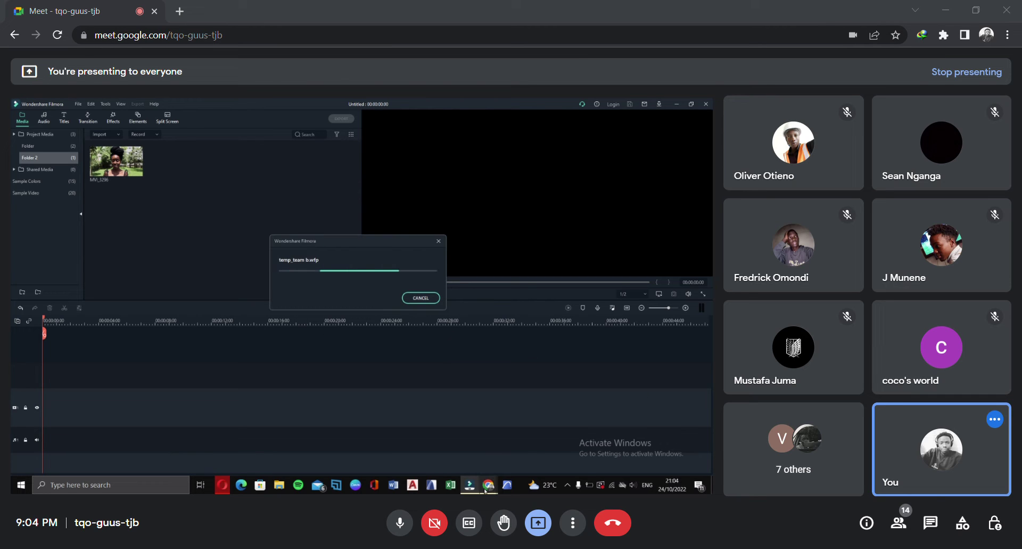
mouse_move(486, 491)
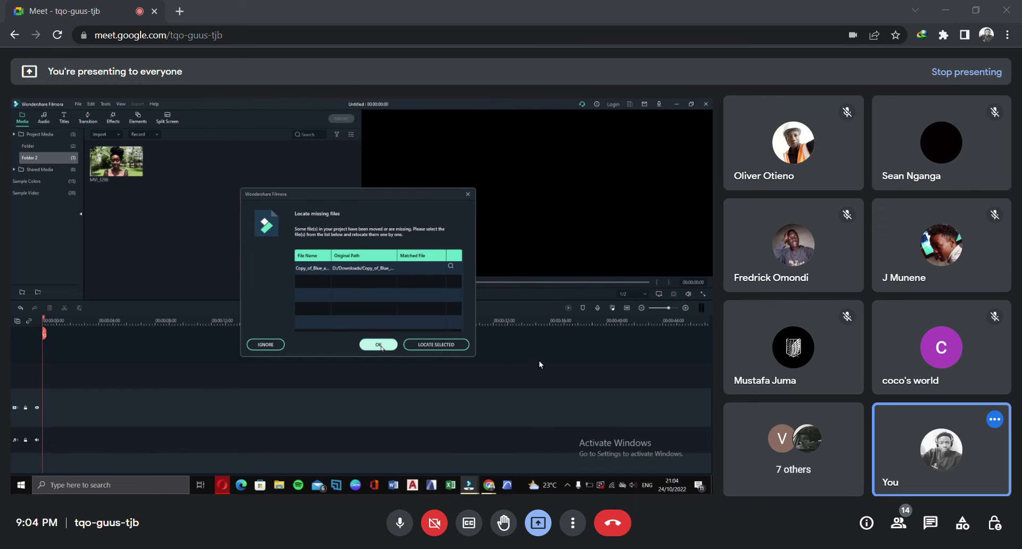
left_click(378, 345)
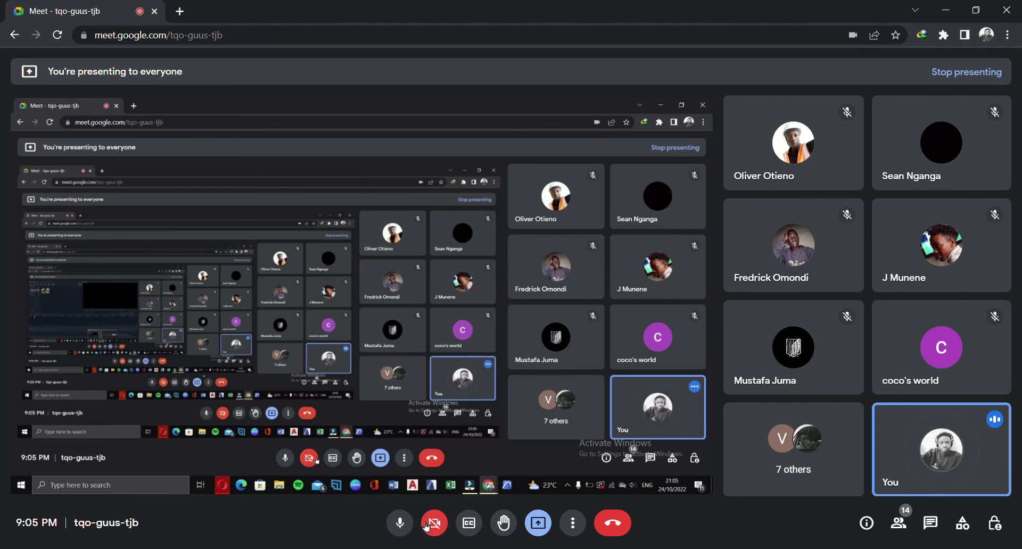
Toggle the Meet microphone off and back on, then bring Filmora forward in the shared screen
left_click(400, 523)
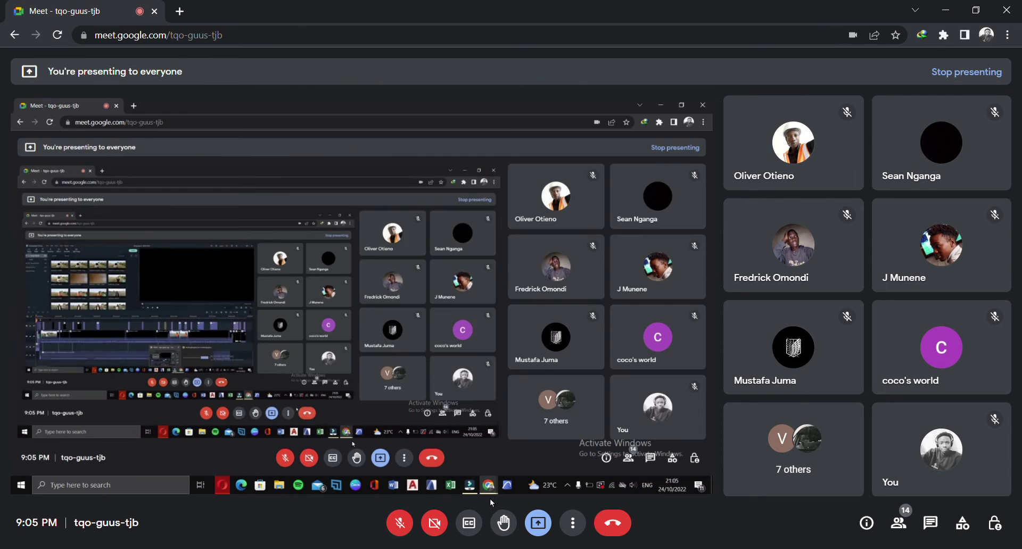
left_click(400, 523)
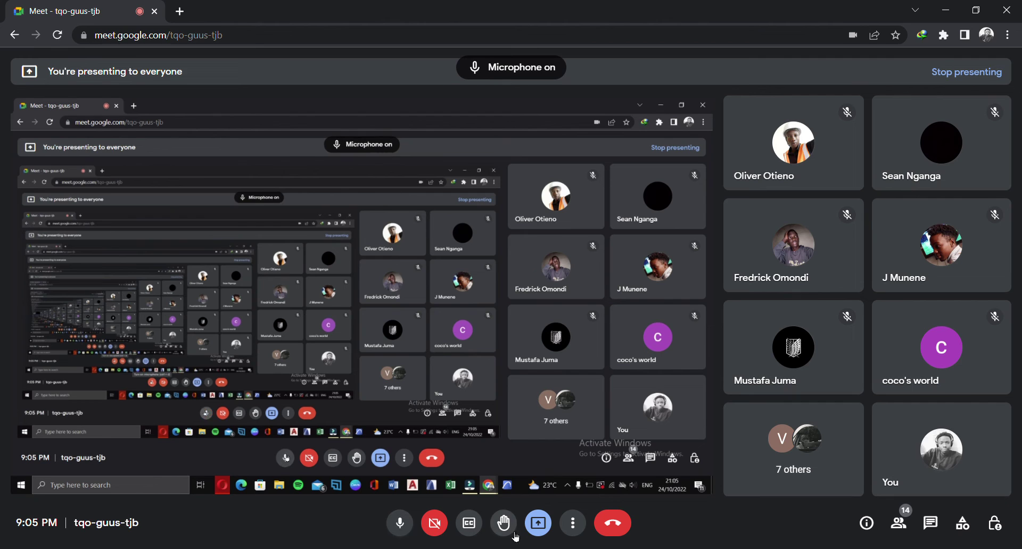
left_click(469, 485)
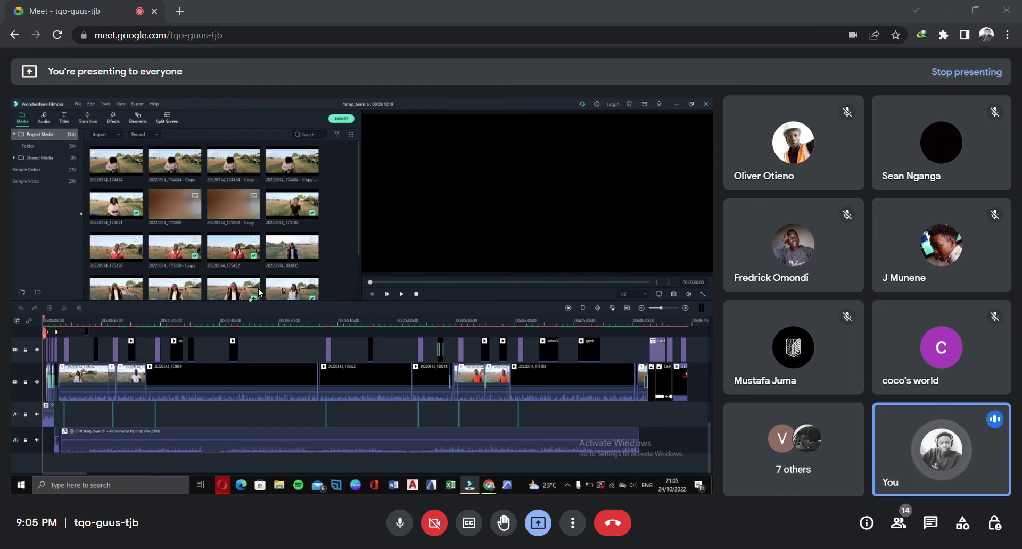
Widen the team b timeline with the zoom slider and scroll up to the stacked IMG clip tracks
left_click_drag(79, 330, 527, 350)
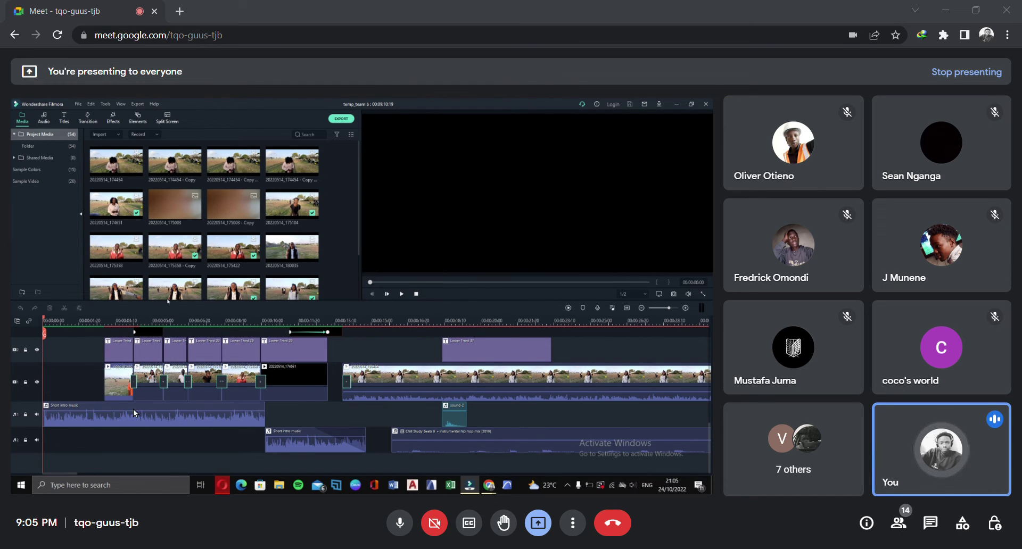
scroll(182, 398, "up", 2)
scroll(181, 360, "up", 1)
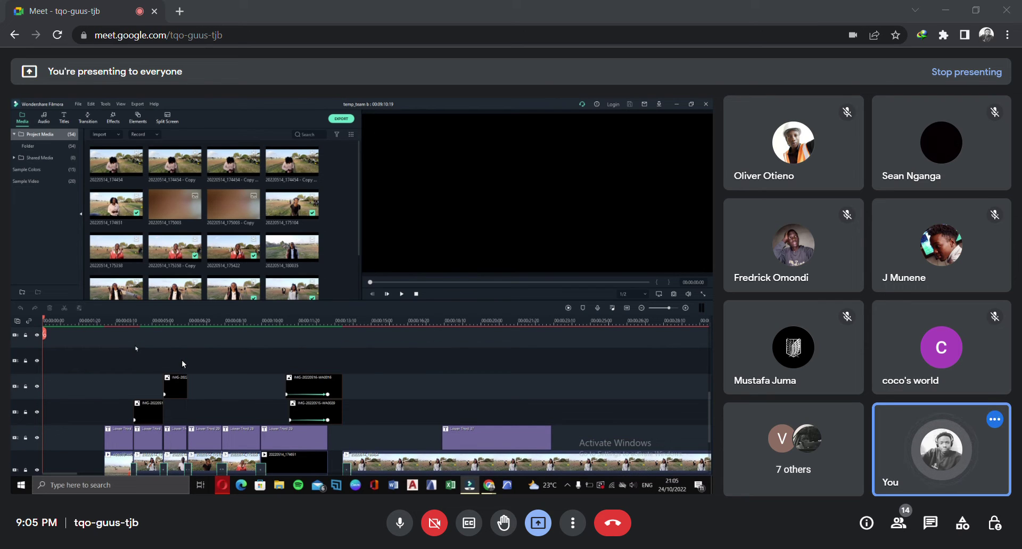
scroll(126, 369, "down", 1)
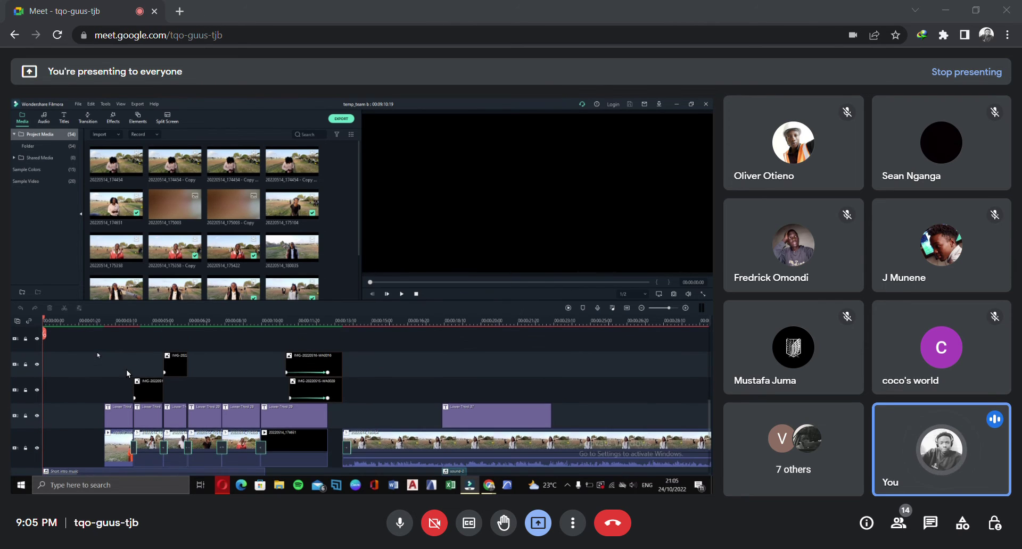
scroll(126, 369, "up", 2)
scroll(134, 370, "up", 2)
scroll(178, 363, "up", 1)
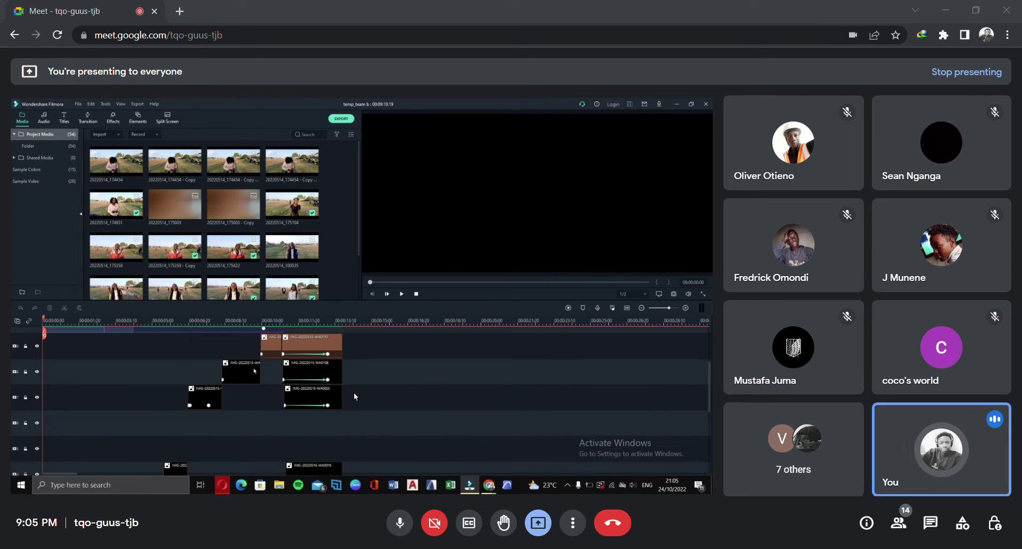
scroll(354, 391, "down", 1)
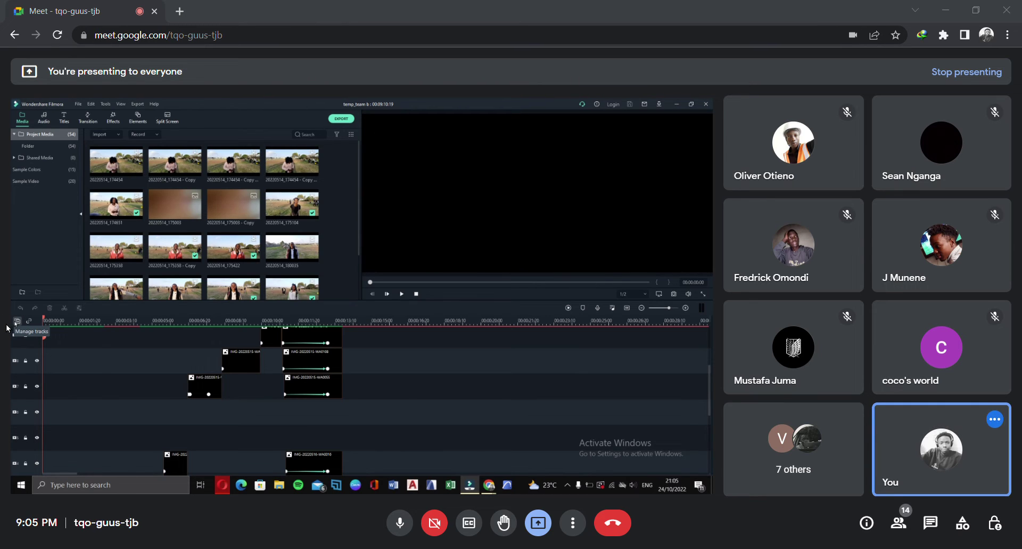
Use Manage tracks > Delete Empty Tracks to remove every empty track from the team b timeline
left_click(17, 321)
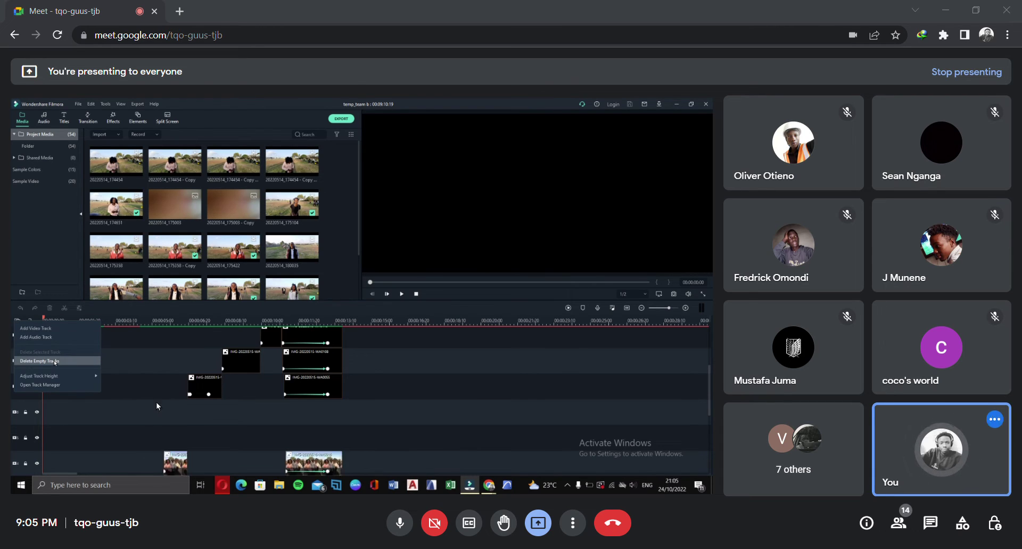
left_click(182, 388)
scroll(355, 426, "down", 1)
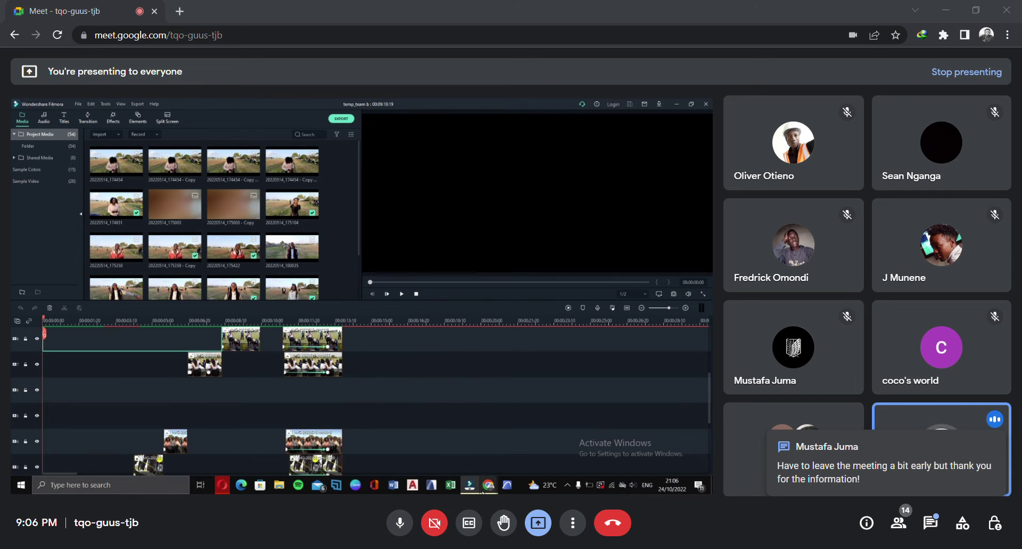
mouse_move(489, 485)
left_click(428, 443)
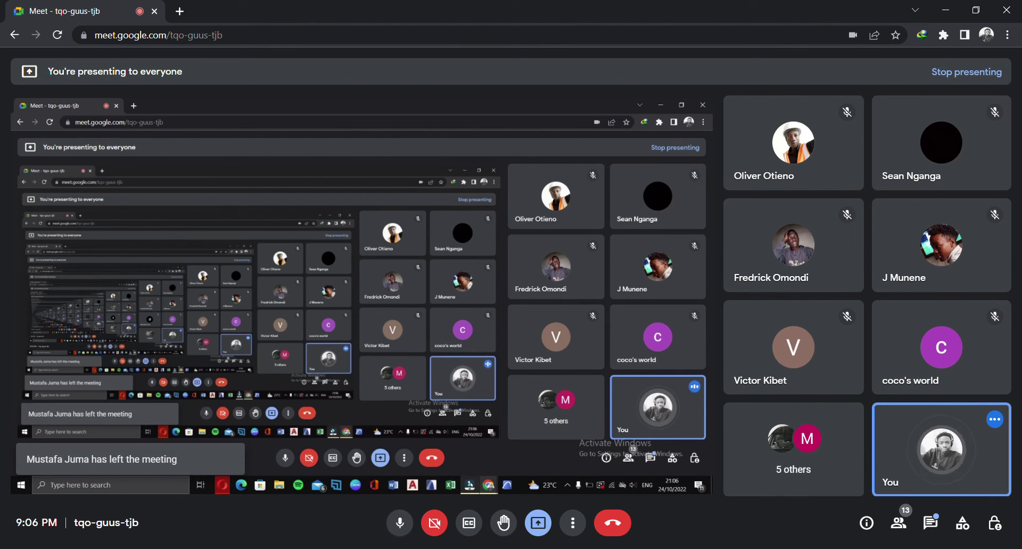
left_click(470, 485)
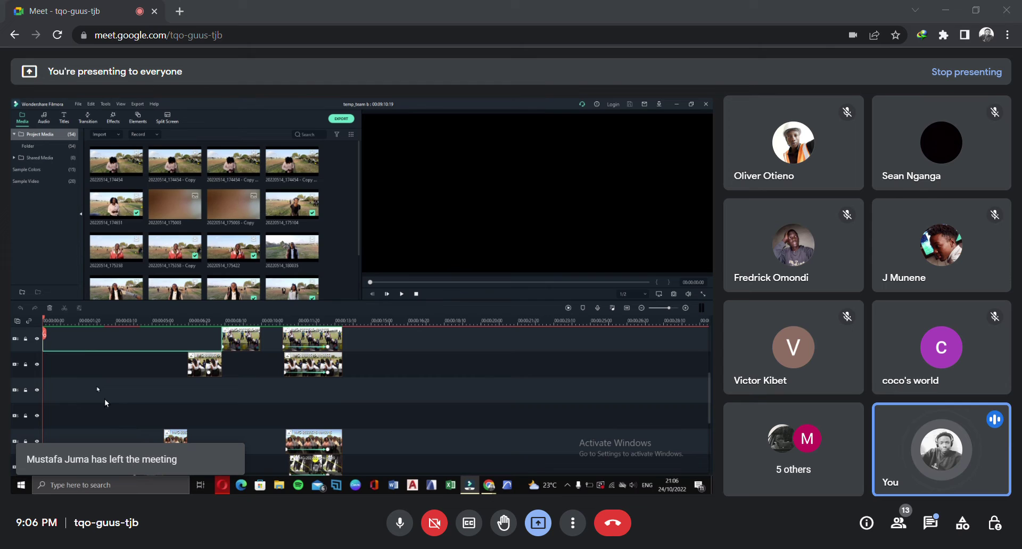
left_click(17, 321)
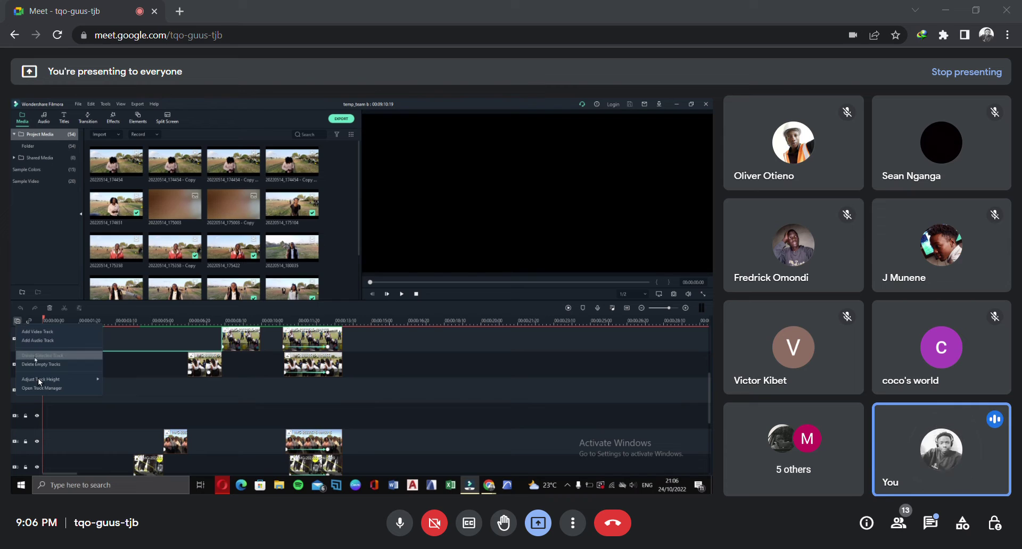
left_click(41, 364)
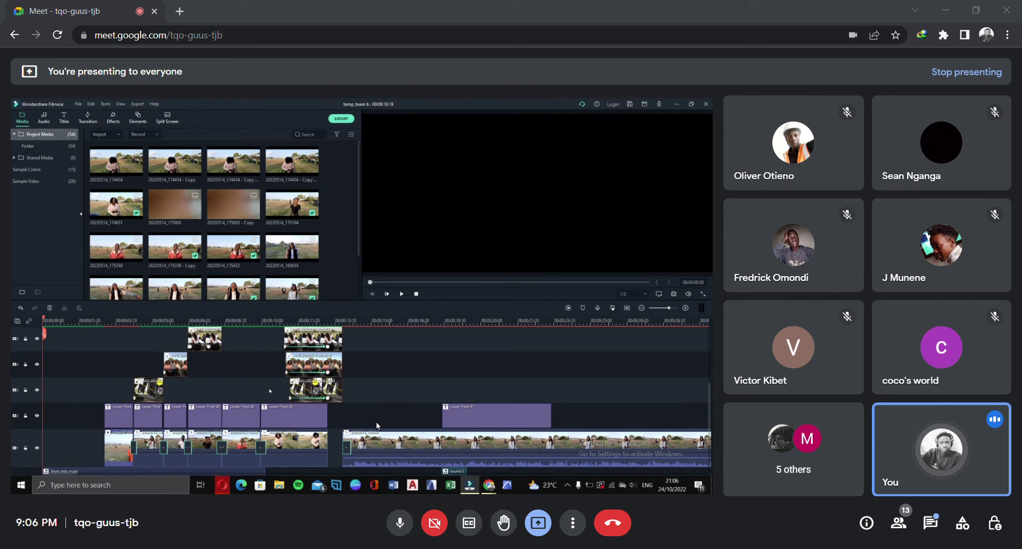
scroll(369, 420, "up", 3)
scroll(370, 420, "down", 1)
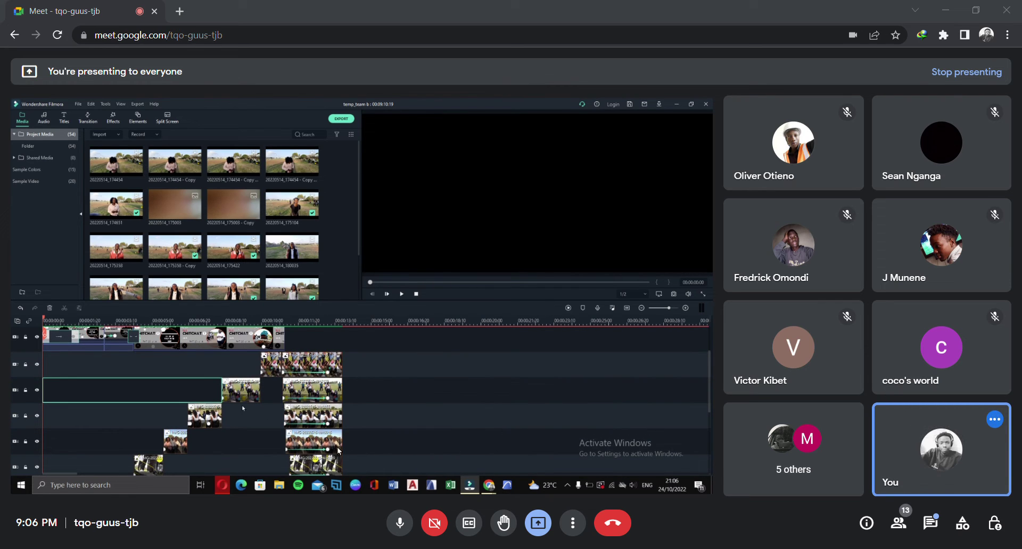
scroll(358, 442, "down", 4)
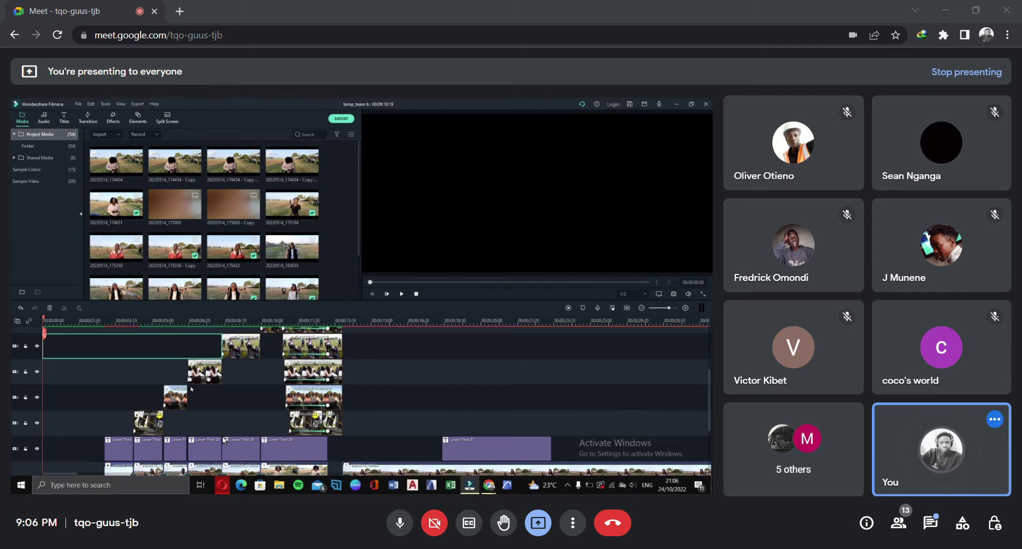
scroll(210, 387, "up", 5)
scroll(210, 386, "down", 5)
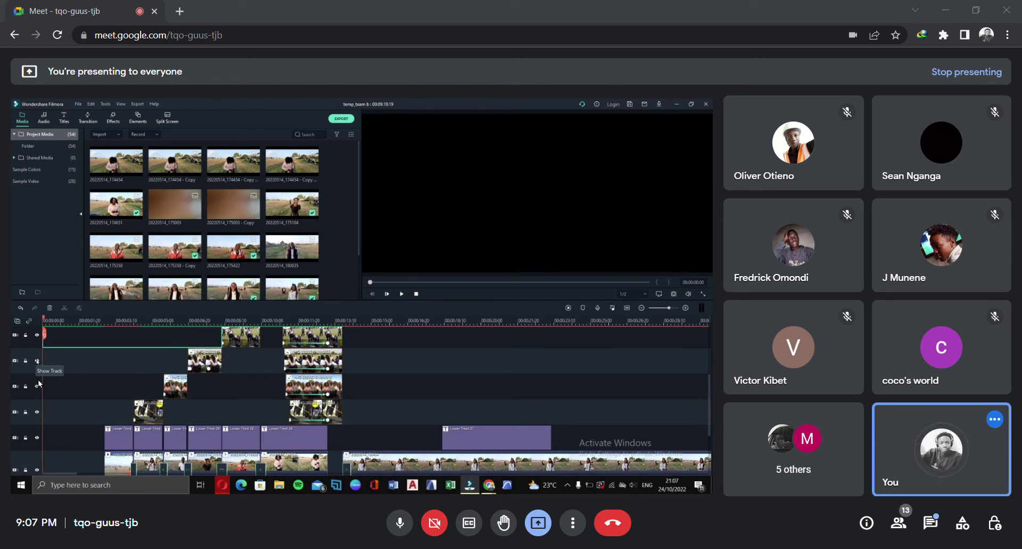
left_click(37, 362)
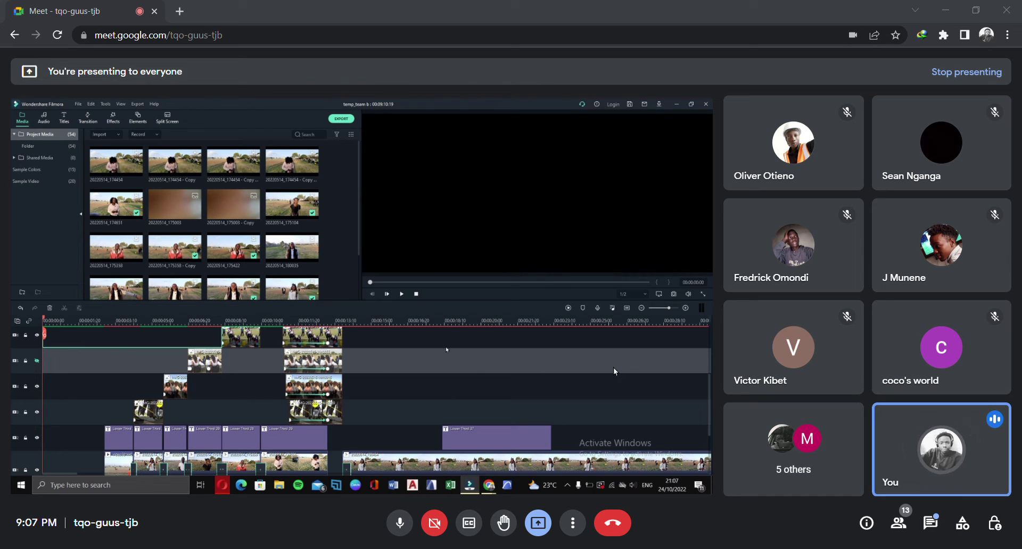
scroll(239, 357, "down", 1)
scroll(305, 368, "down", 3)
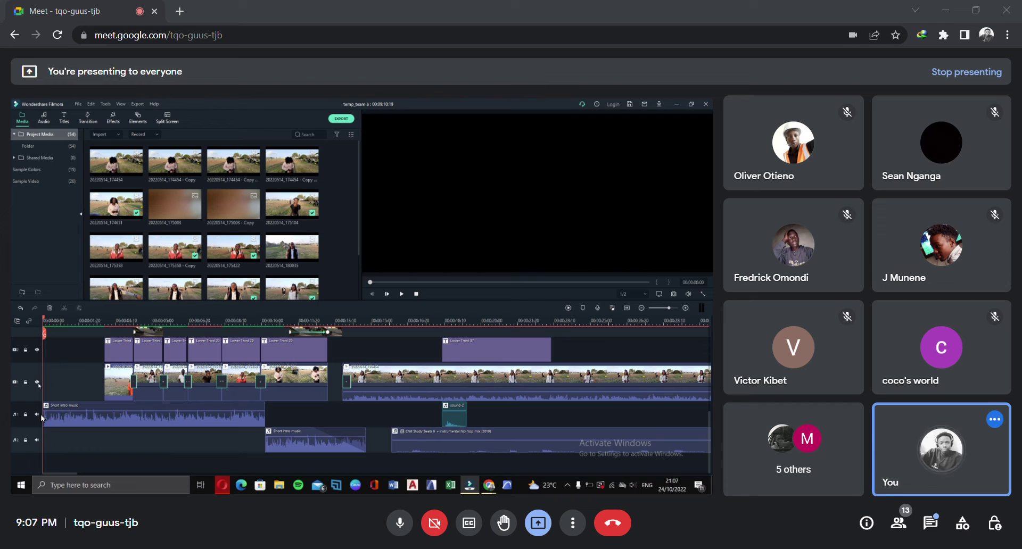
scroll(154, 411, "up", 2)
scroll(130, 397, "up", 2)
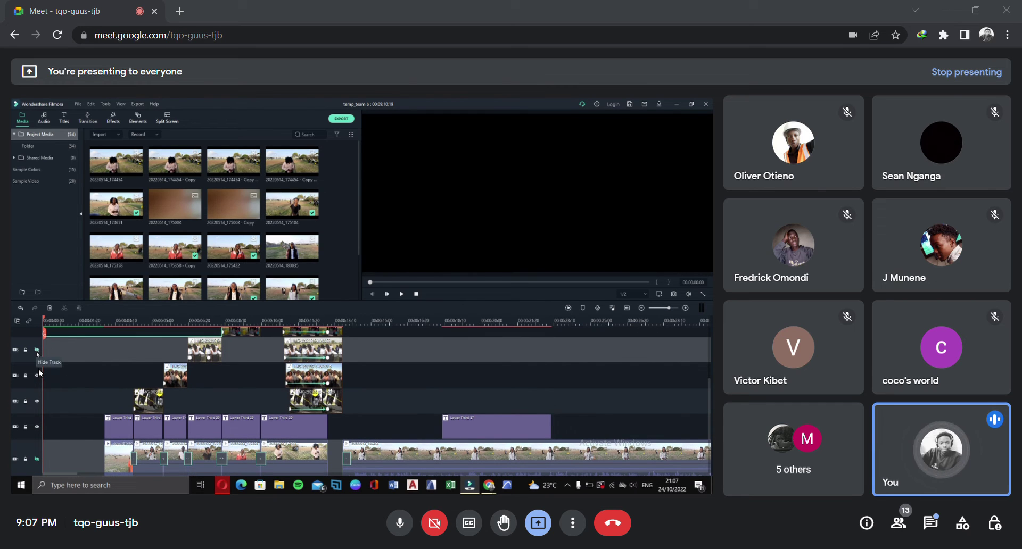
scroll(203, 430, "down", 2)
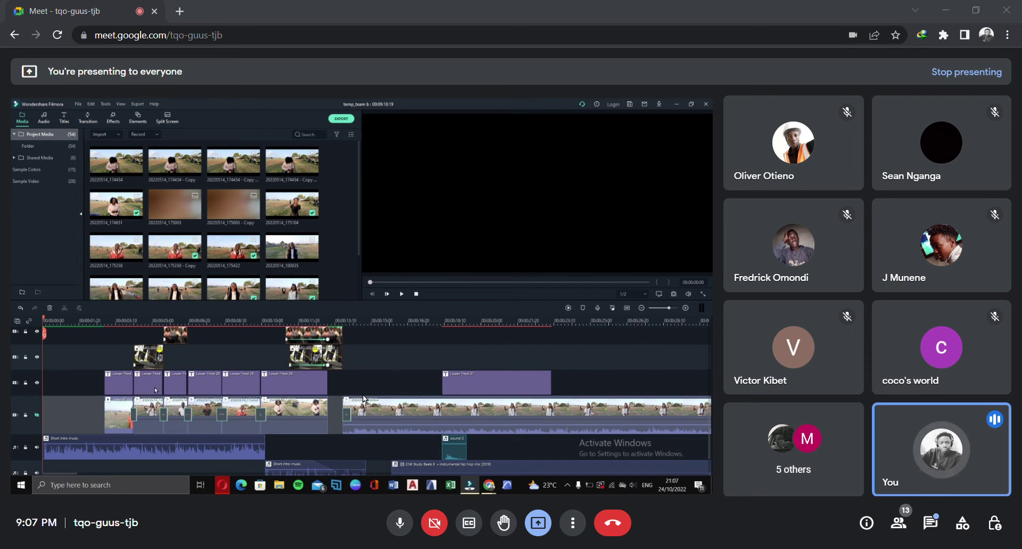
Zoom the timeline out and back in, then hide track 2 and unhide track 1 in the preview
left_click_drag(591, 324, 276, 343)
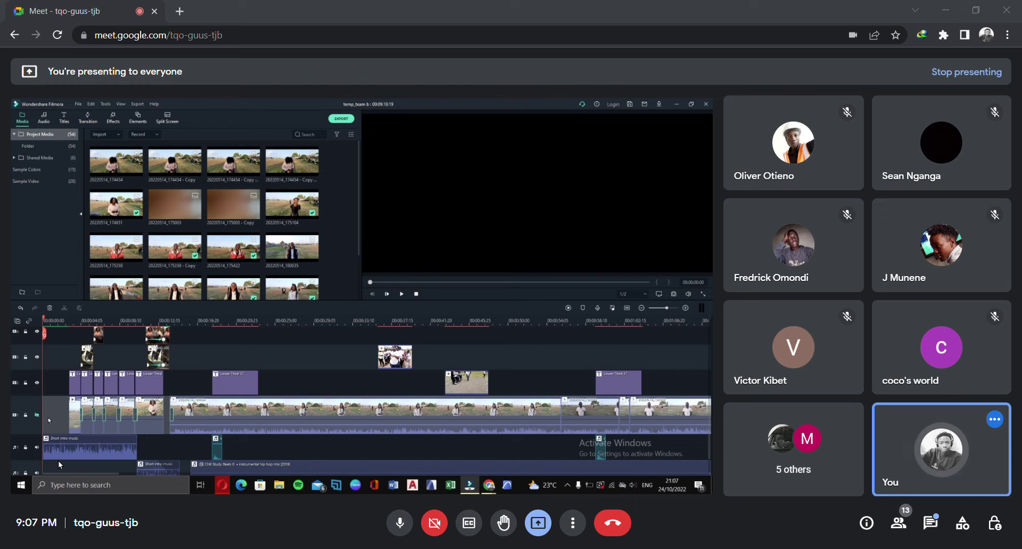
scroll(283, 426, "down", 1)
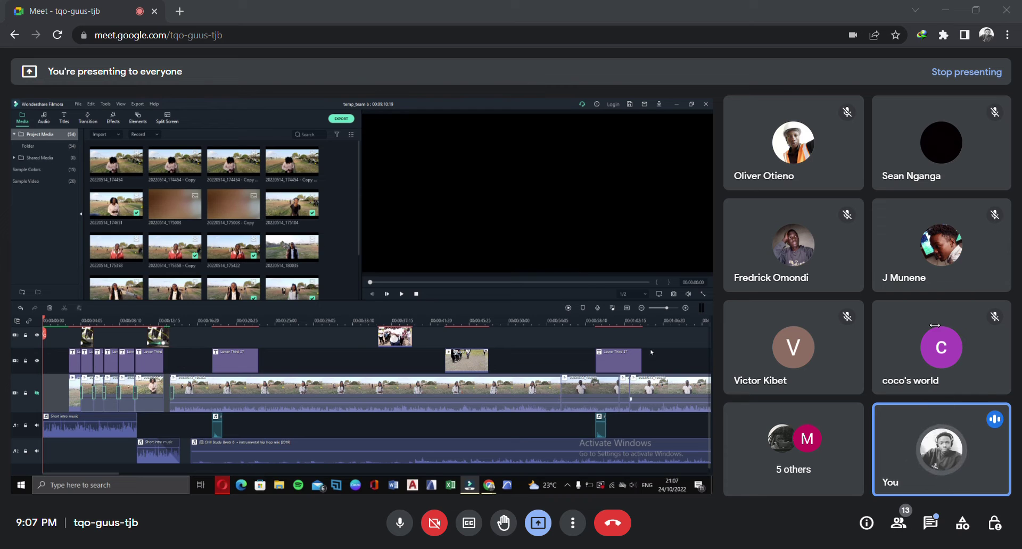
scroll(401, 339, "down", 4)
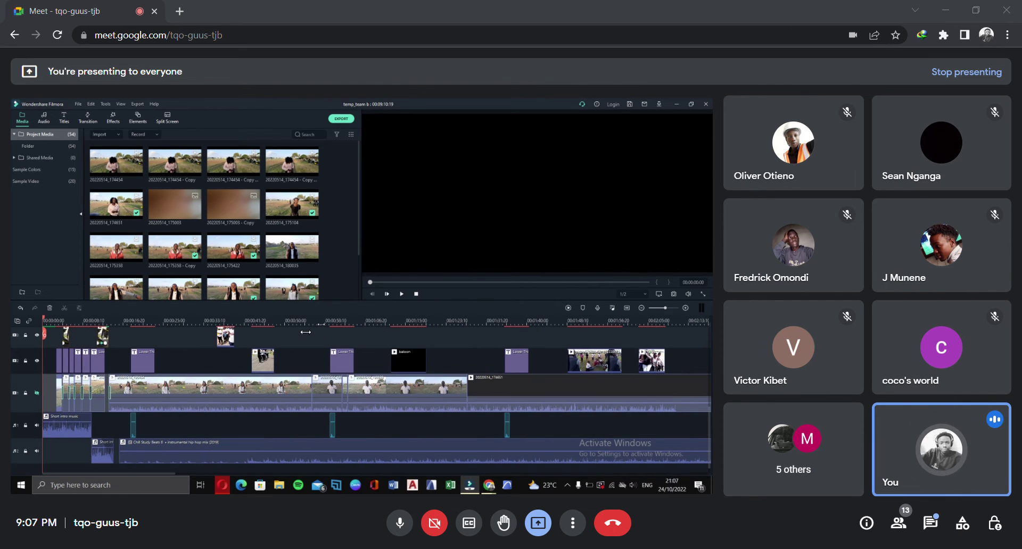
scroll(402, 339, "down", 1)
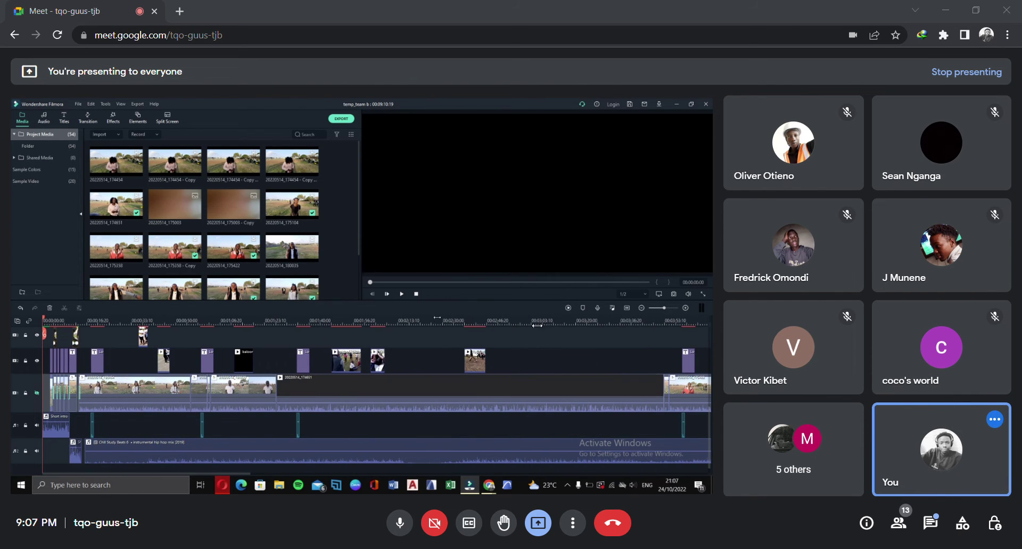
scroll(367, 325, "down", 2)
scroll(367, 325, "down", 3)
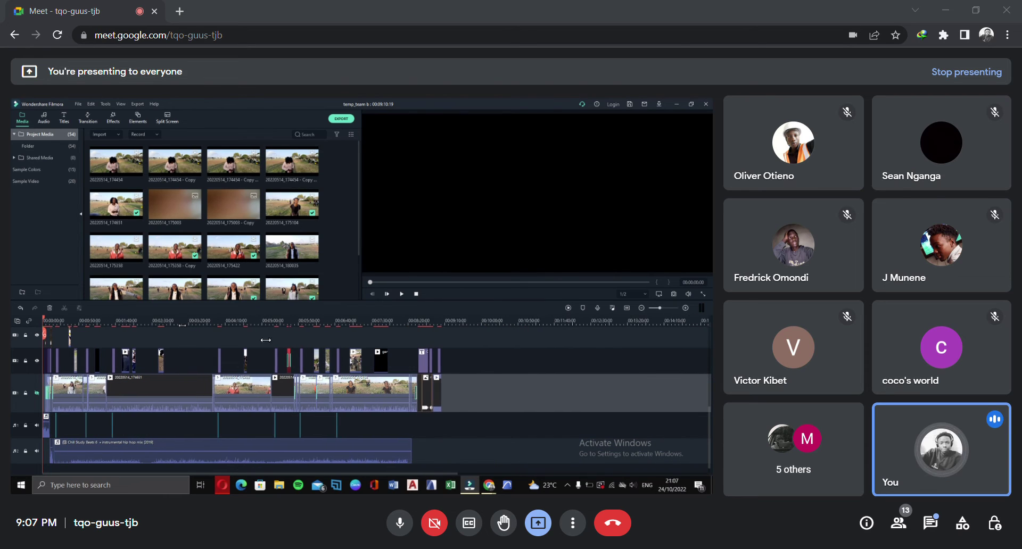
scroll(306, 351, "up", 1)
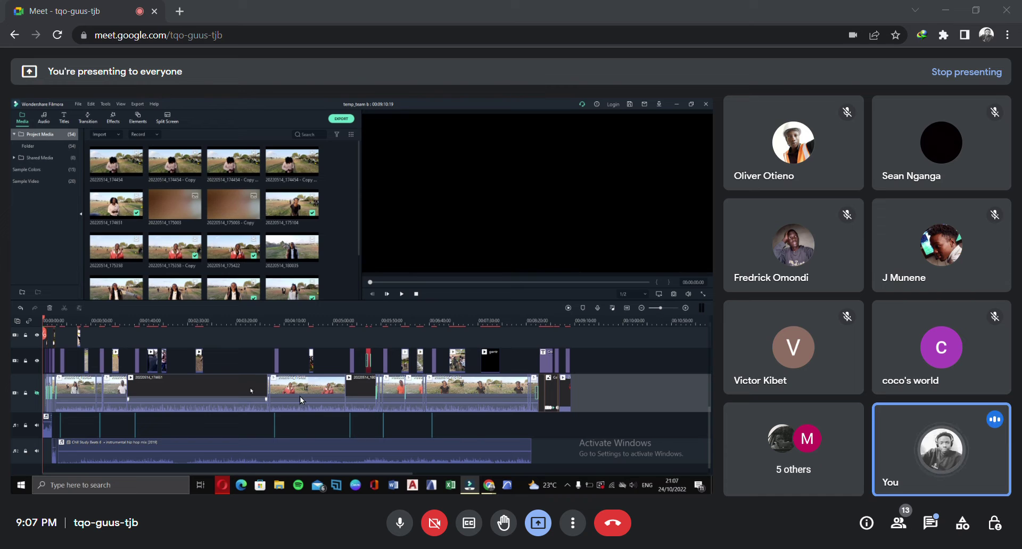
left_click_drag(215, 328, 1016, 333)
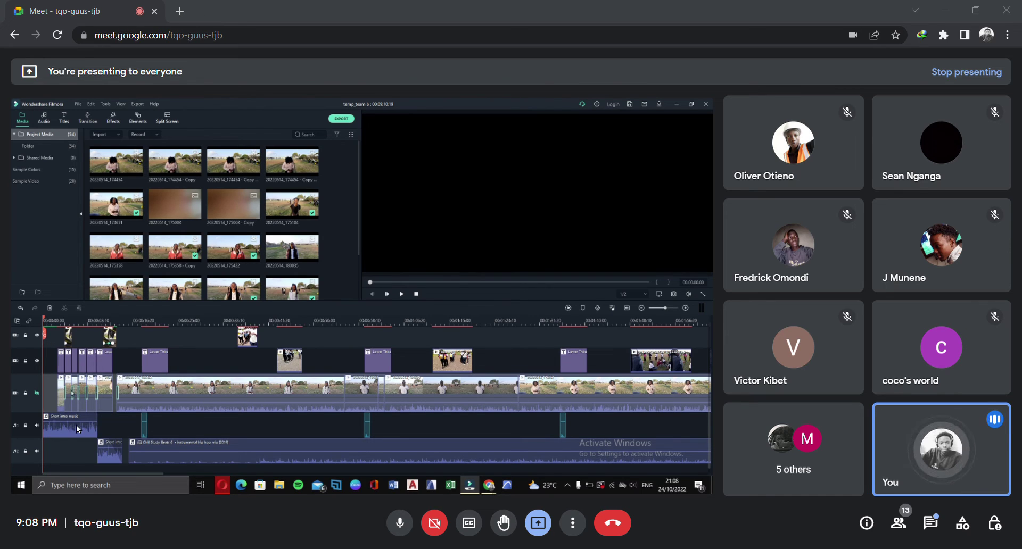
left_click(38, 362)
left_click(37, 431)
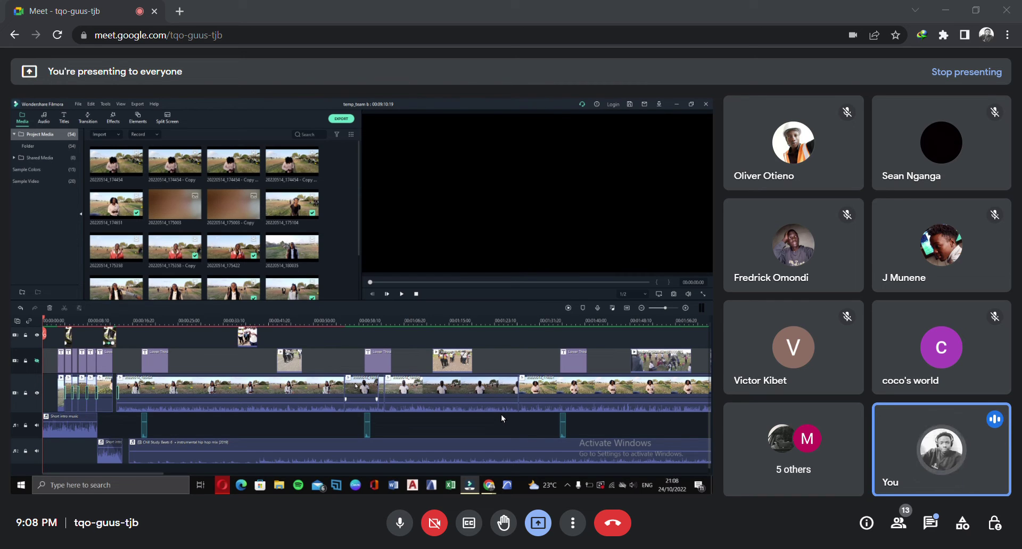
Hide video track 2 so its clips no longer show
scroll(350, 414, "up", 2)
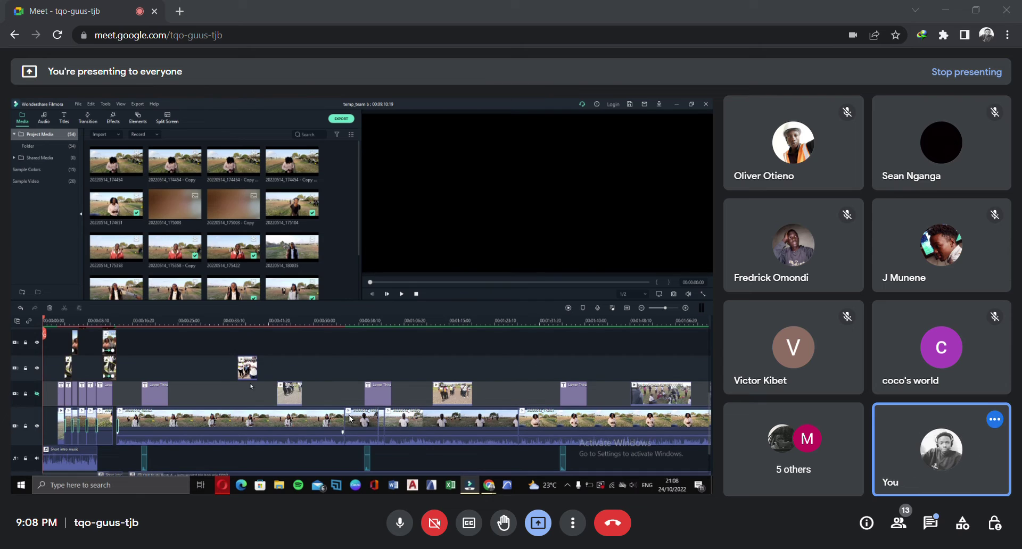
scroll(238, 395, "up", 1)
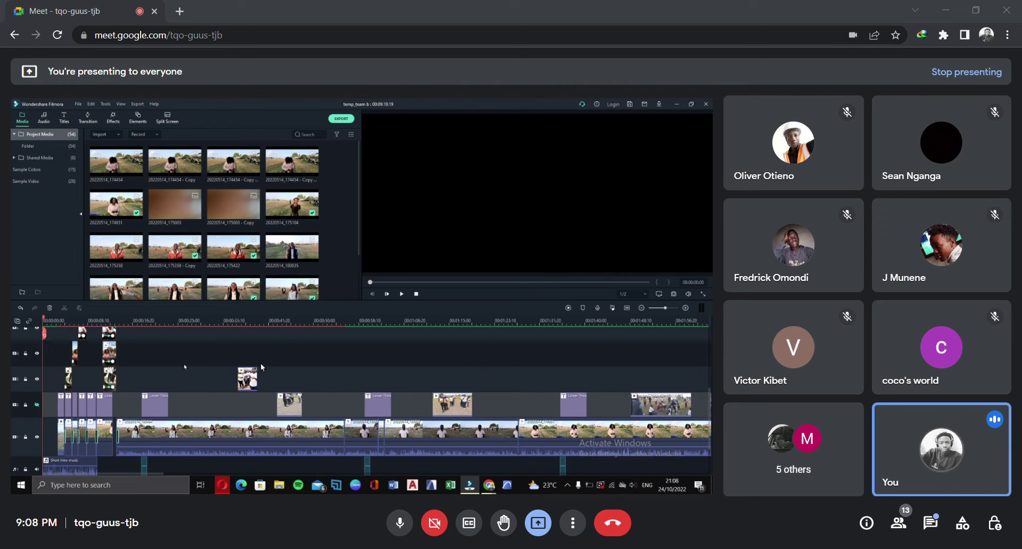
left_click(37, 406)
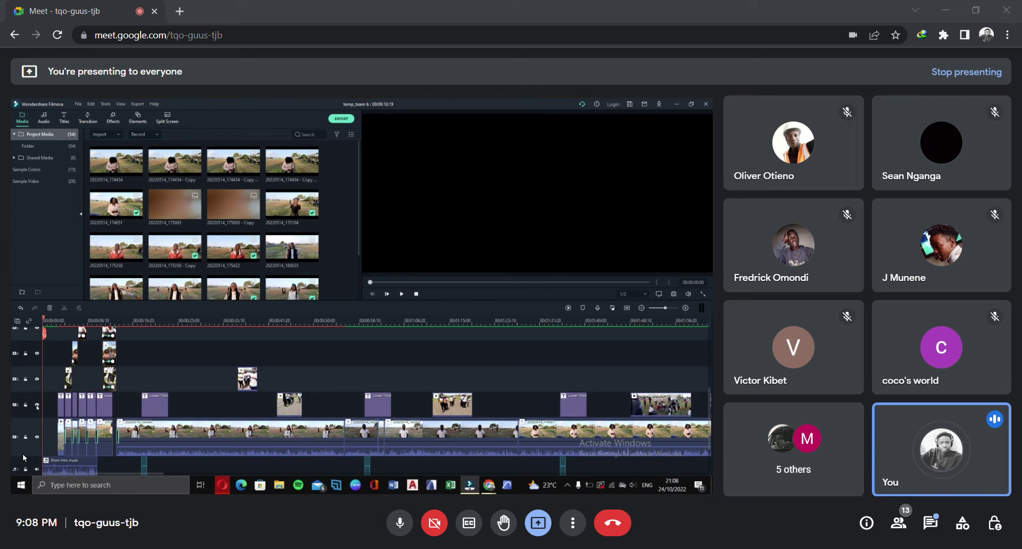
Lock video track 4 so its clips can't be edited
scroll(37, 432, "down", 1)
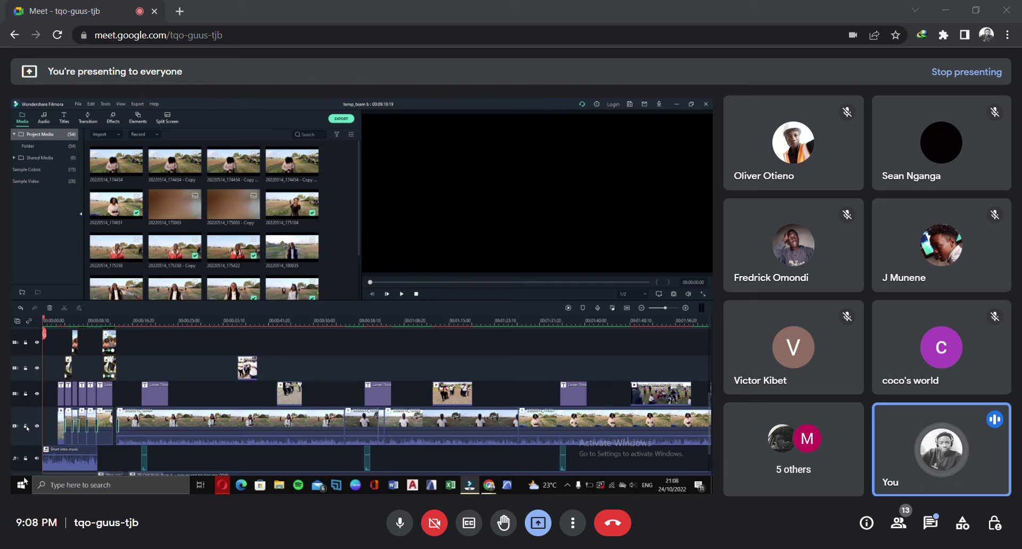
left_click(25, 426)
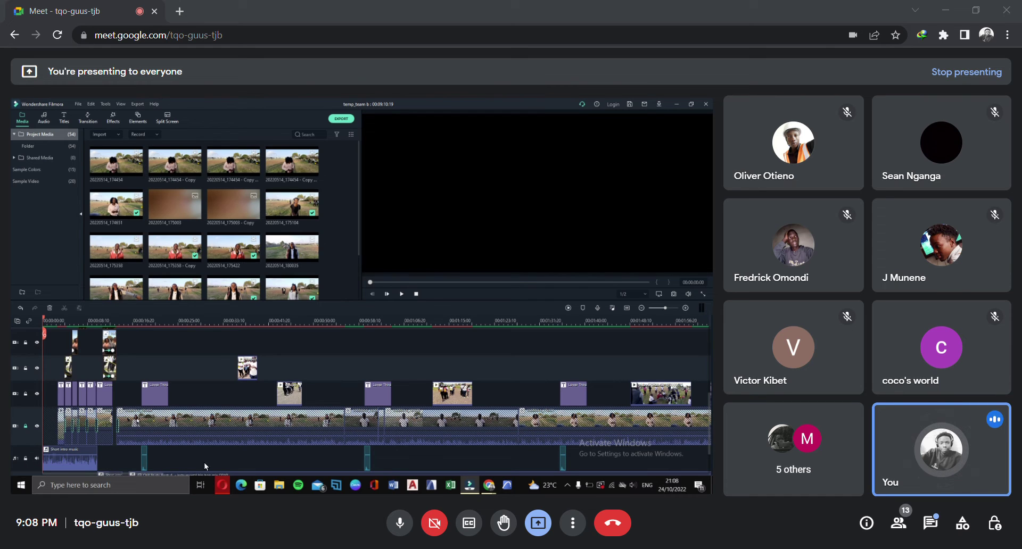
scroll(405, 457, "down", 2)
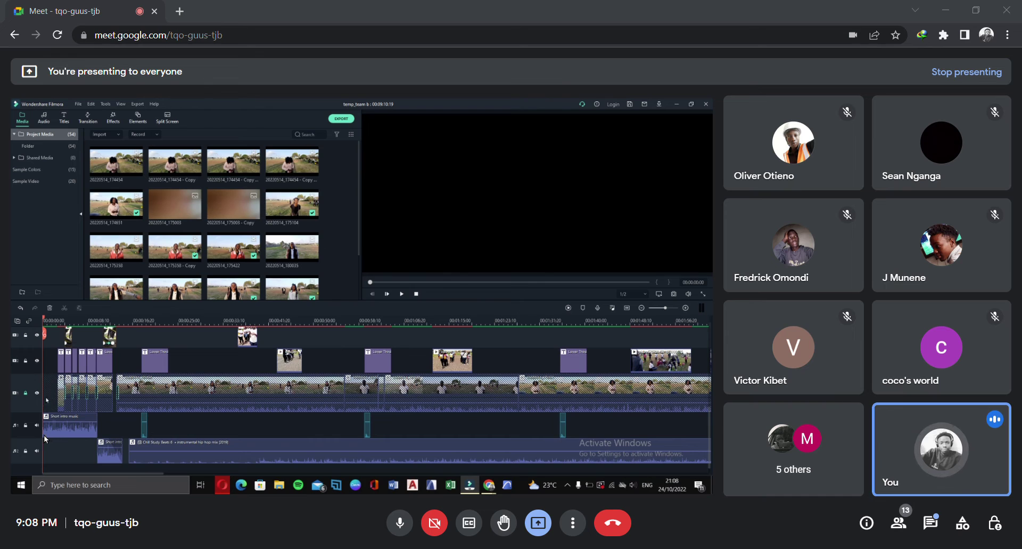
scroll(205, 432, "up", 1)
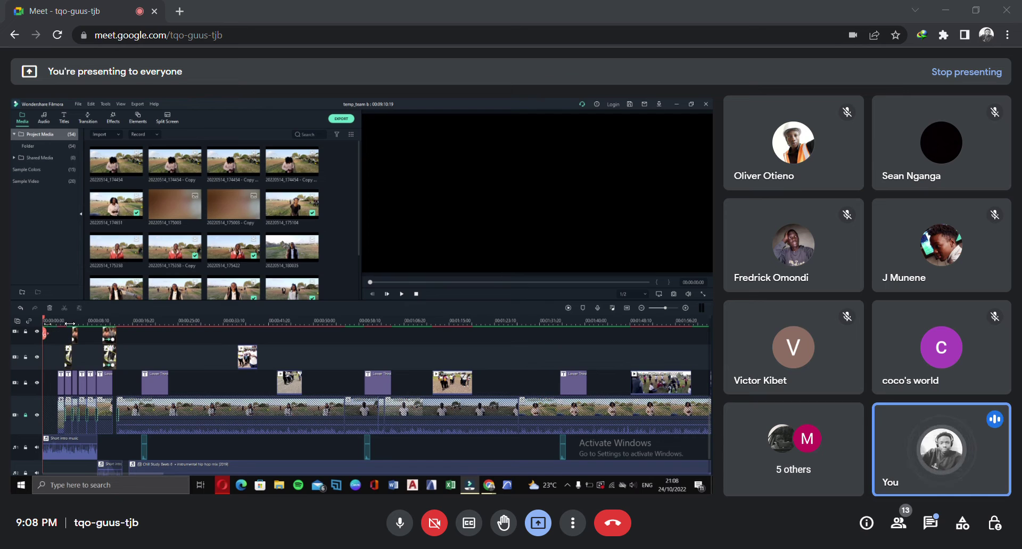
Split the Chill Study Beats clip at 00:00:20:05 and zoom the timeline in around the cut
left_click(151, 321)
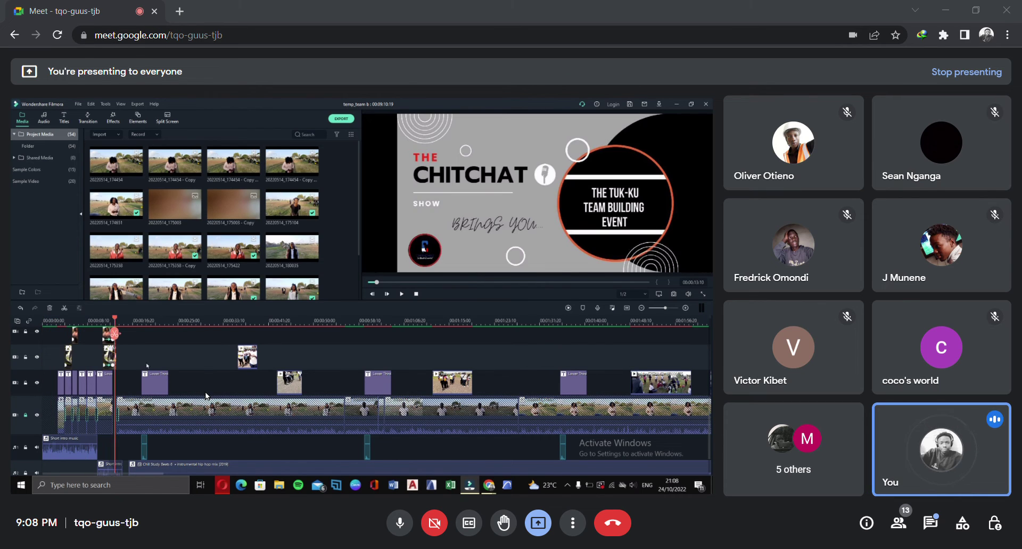
scroll(229, 404, "down", 1)
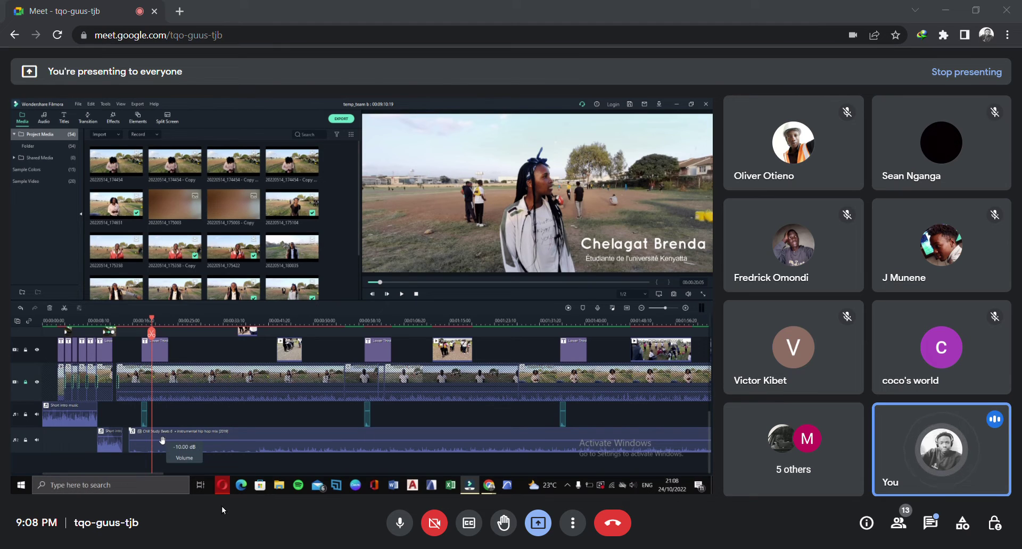
left_click(162, 443)
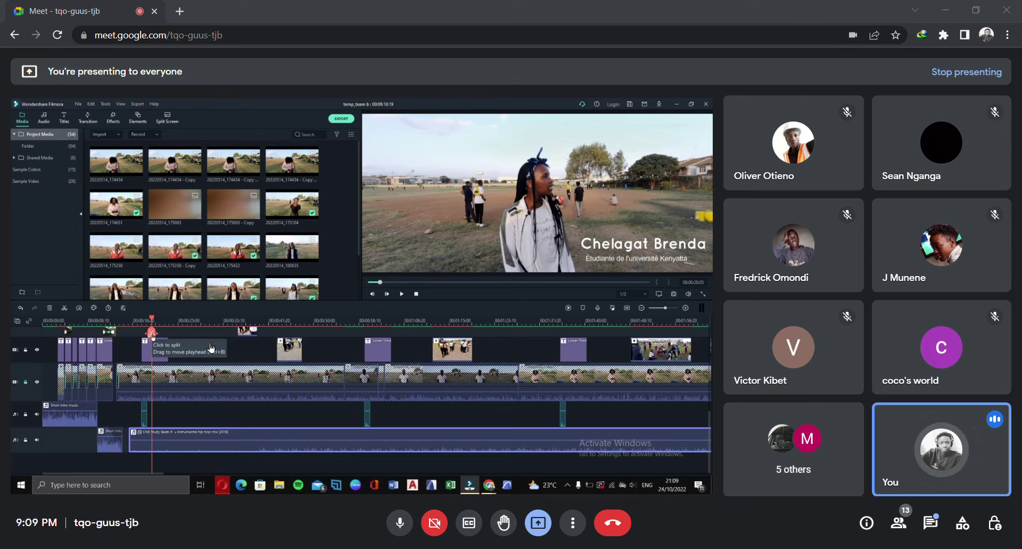
key("ctrl+b")
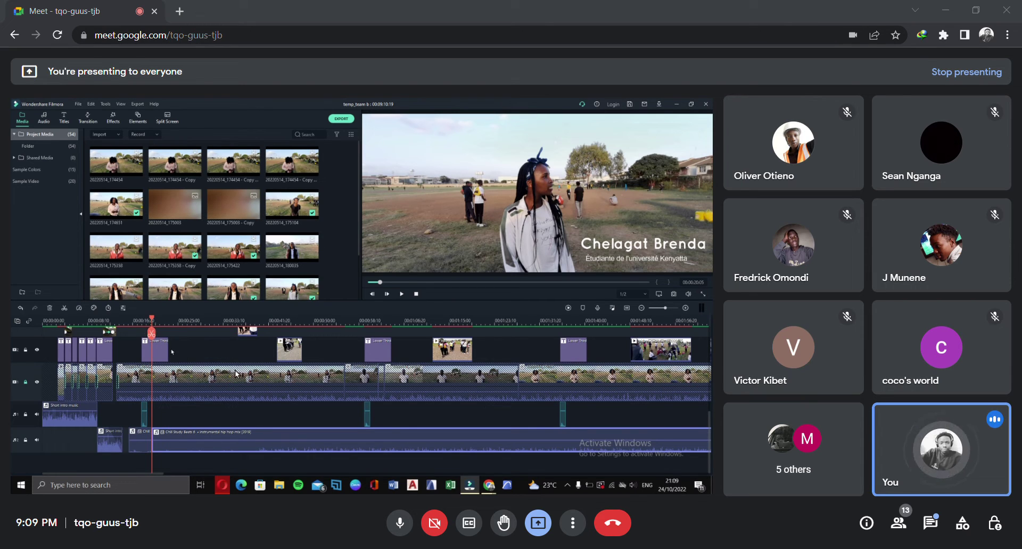
left_click_drag(230, 325, 583, 329)
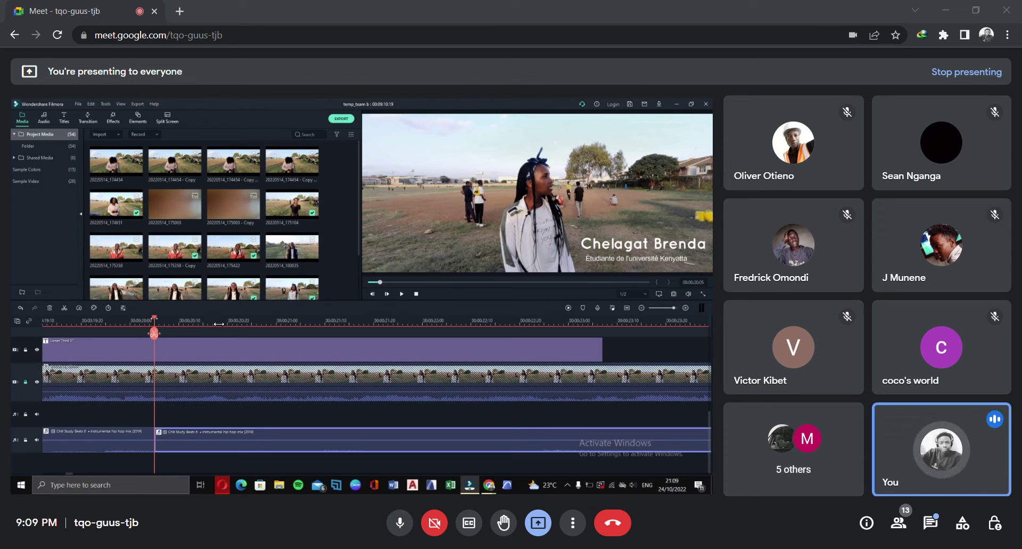
left_click_drag(154, 321, 159, 323)
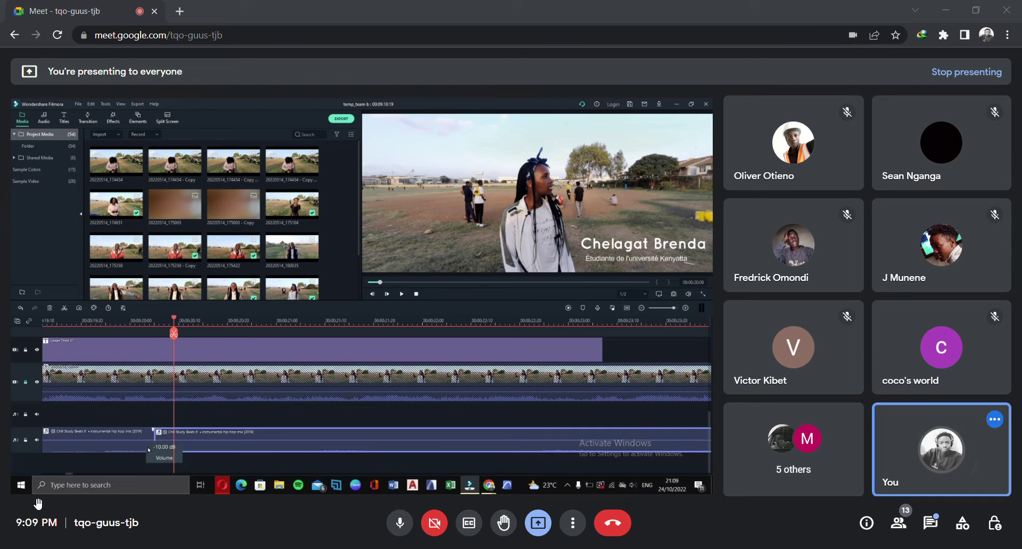
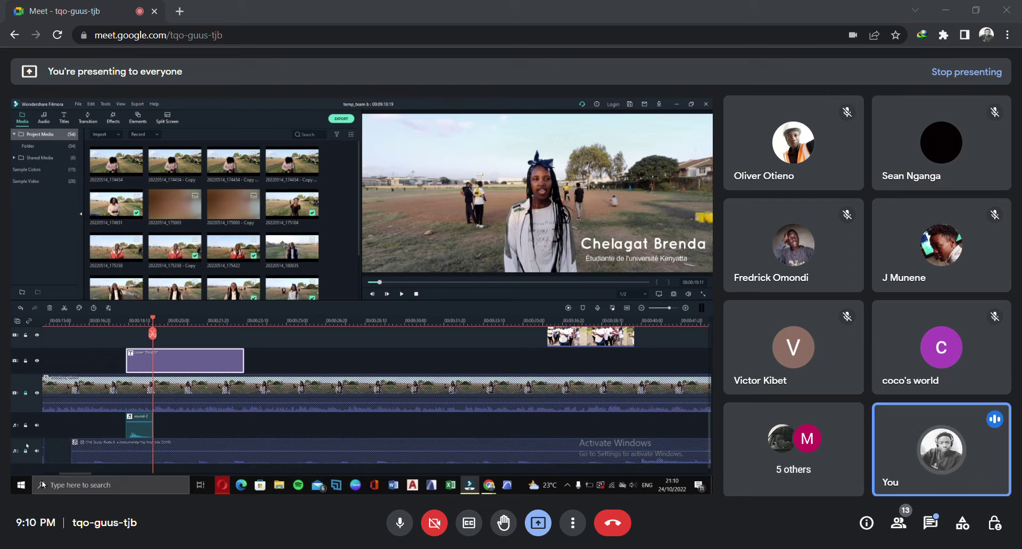
Lock the sound 2 track holding the short sound clip
left_click(26, 425)
scroll(101, 417, "up", 2)
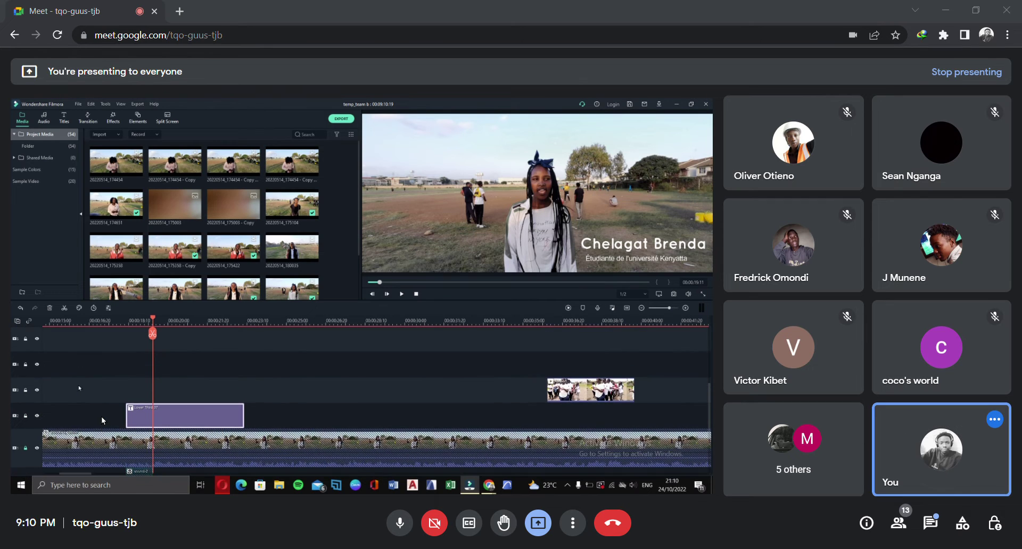
scroll(101, 416, "down", 2)
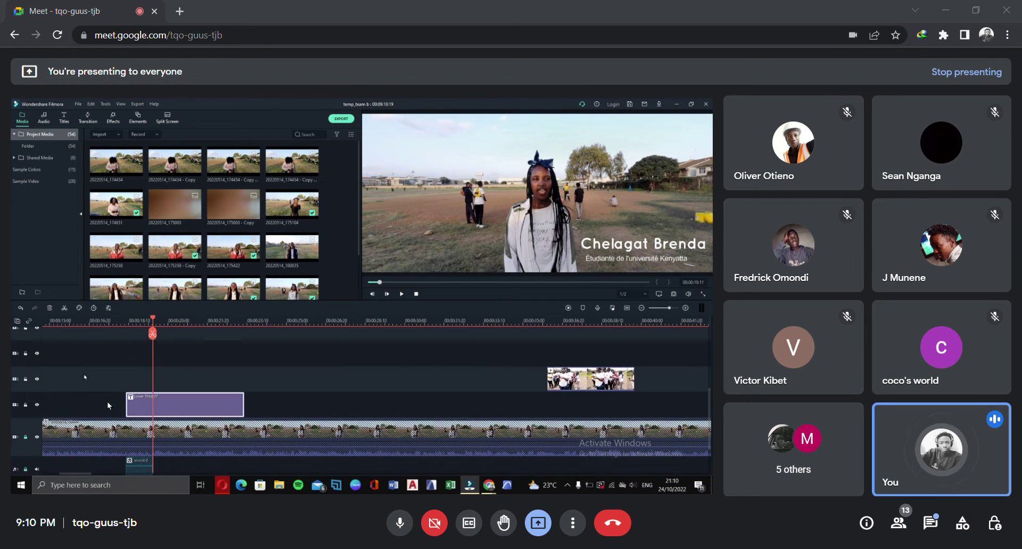
scroll(108, 406, "down", 5)
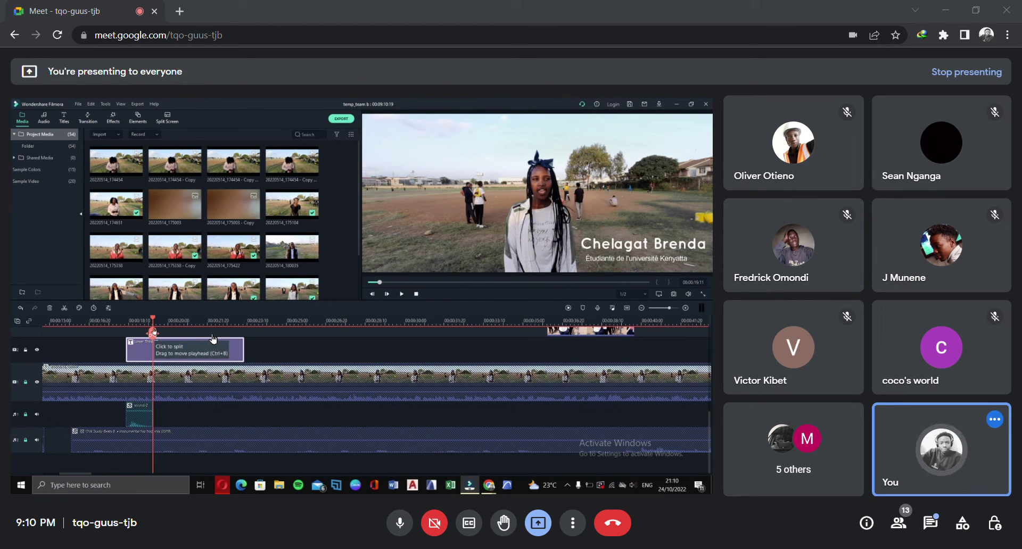
Split the lower-third title at the playhead, then undo the split to keep it whole
left_click(153, 334)
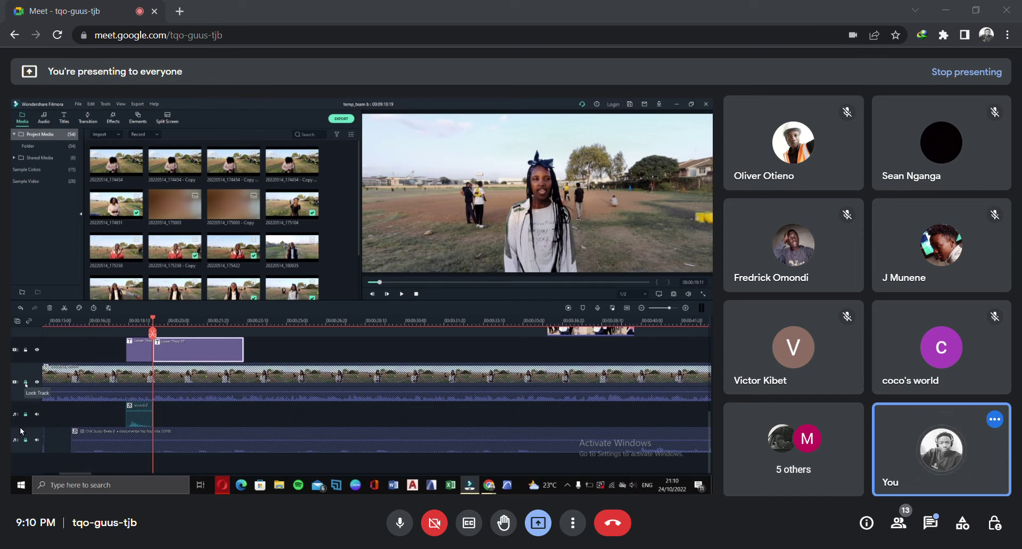
left_click(20, 309)
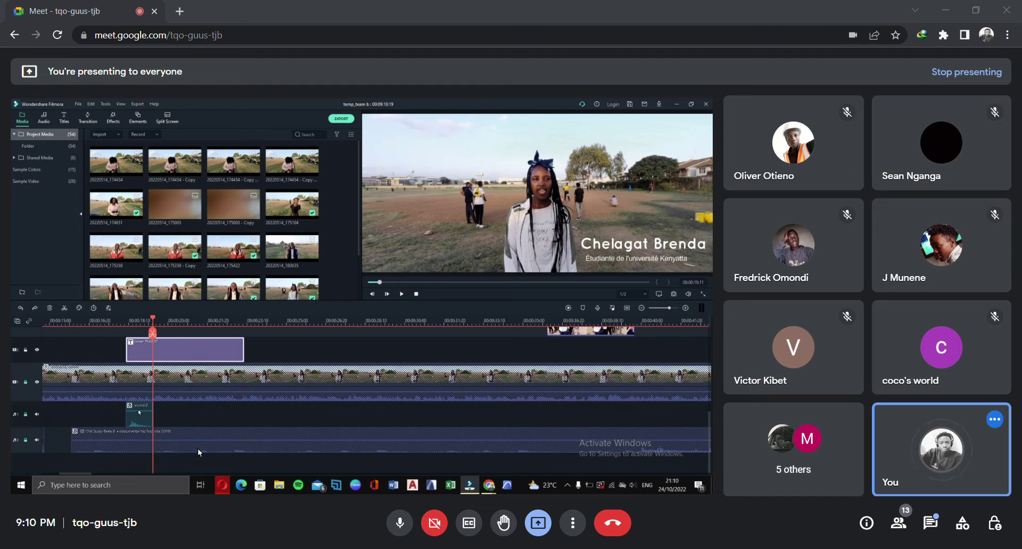
scroll(197, 448, "up", 1)
scroll(200, 453, "up", 5)
scroll(240, 431, "down", 7)
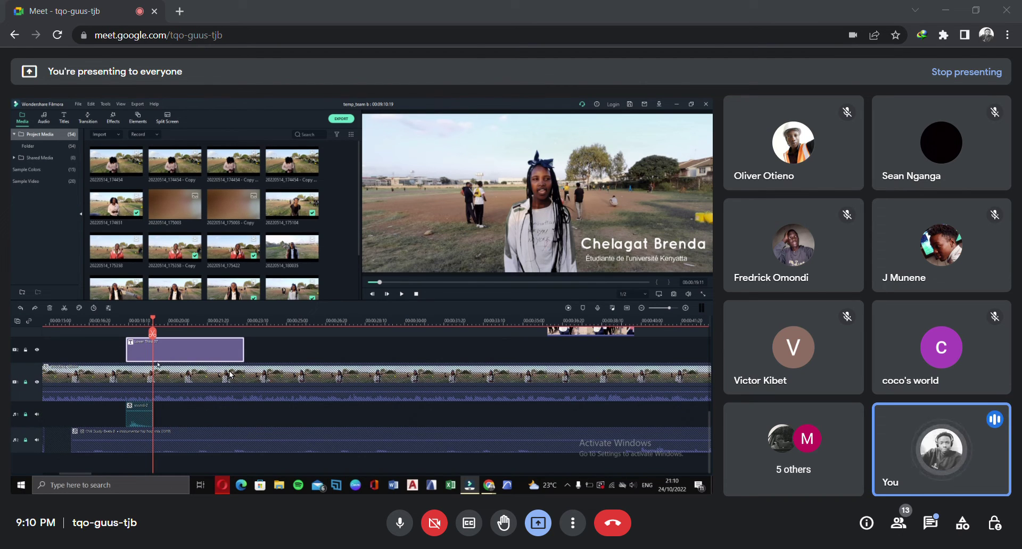
scroll(203, 435, "up", 4)
scroll(200, 421, "down", 2)
scroll(192, 414, "down", 2)
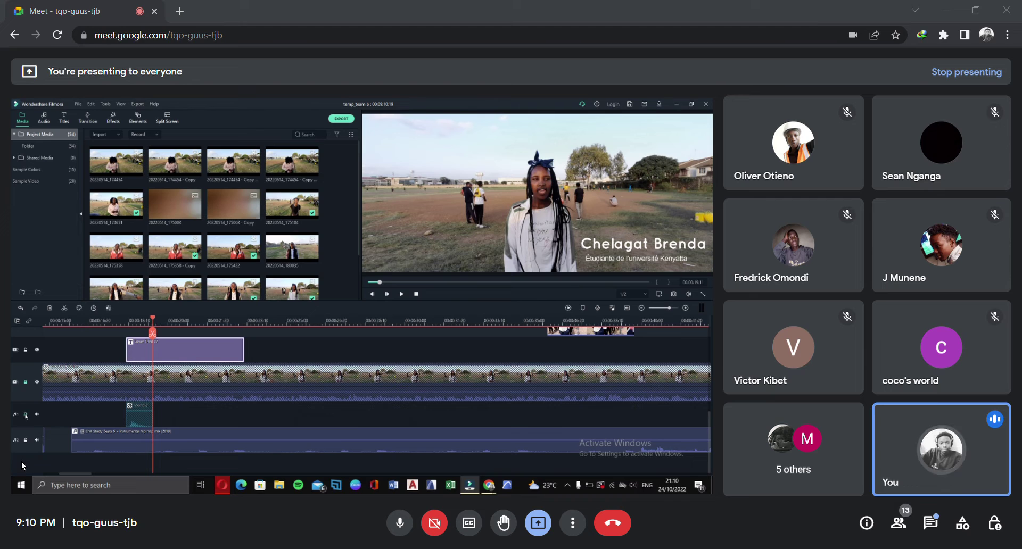
Unlock the main interview video track
left_click(26, 383)
scroll(159, 404, "up", 2)
scroll(212, 403, "down", 1)
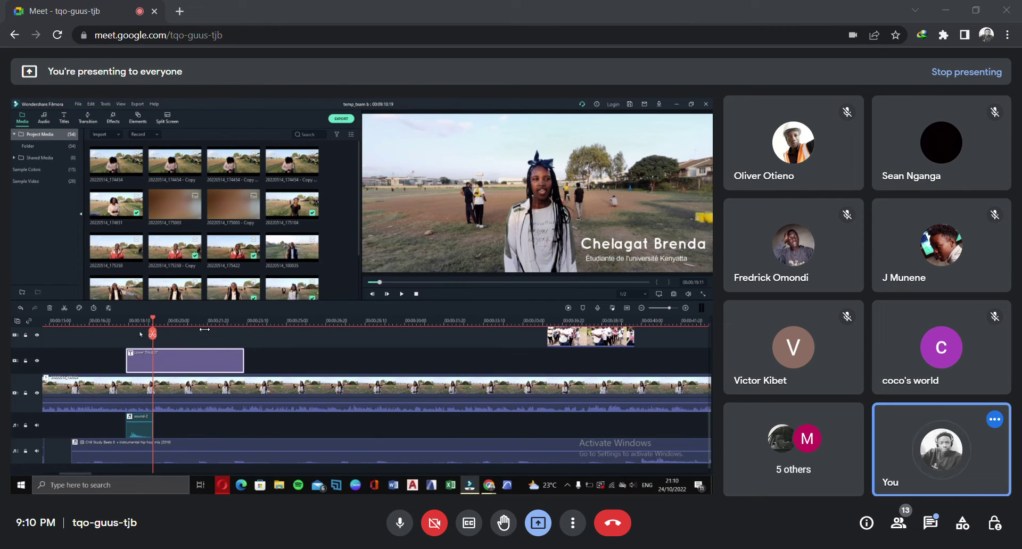
key("Home")
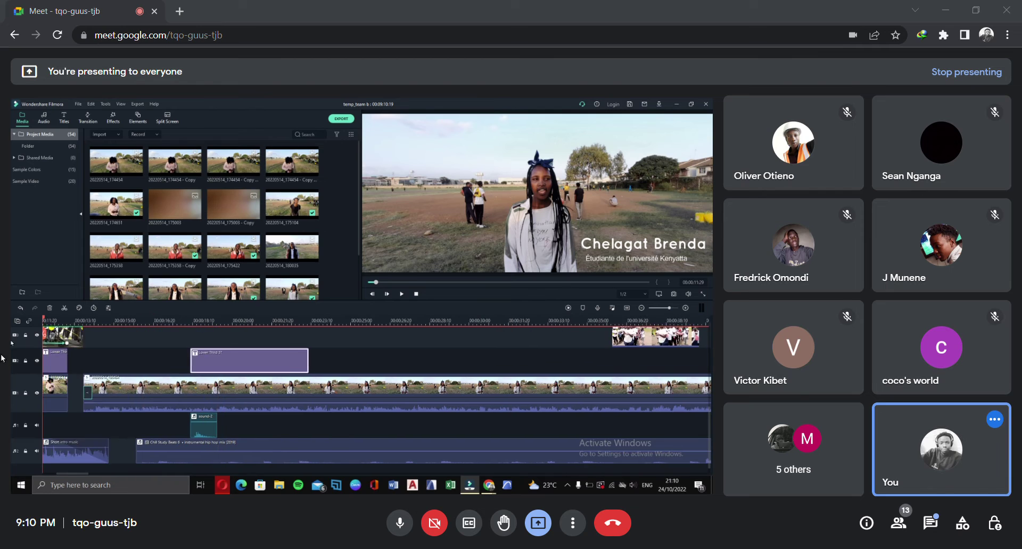
left_click_drag(38, 393, 248, 404)
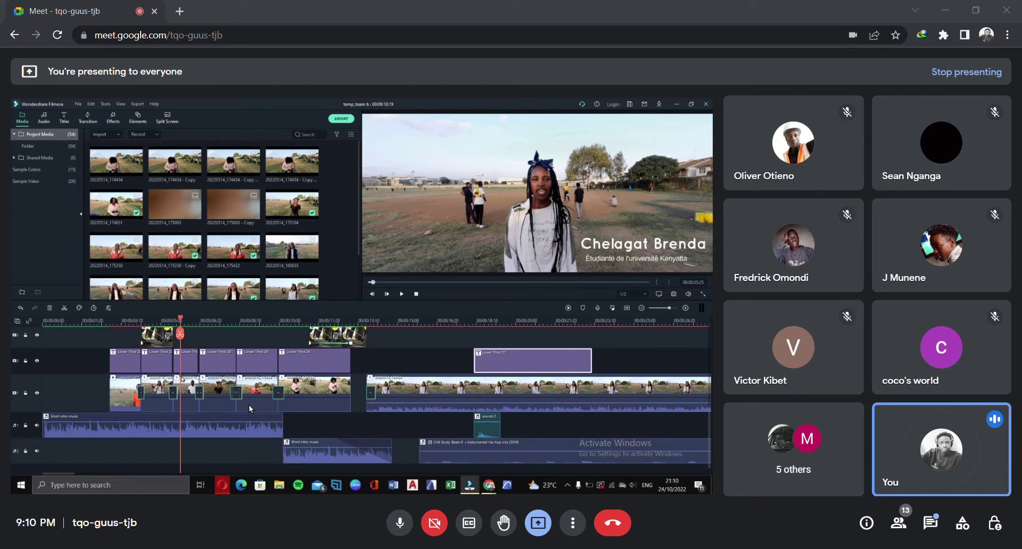
scroll(248, 405, "down", 1)
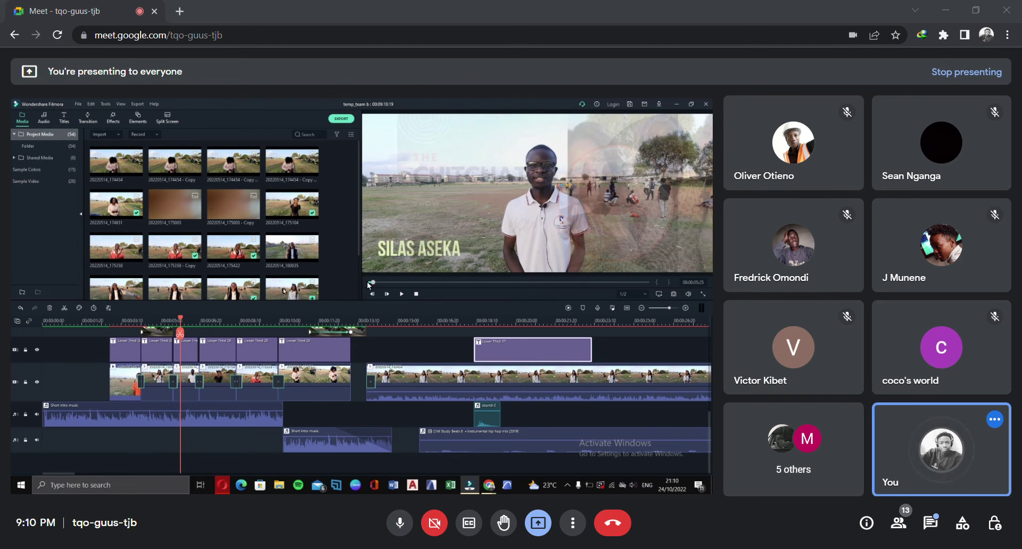
scroll(392, 370, "up", 4)
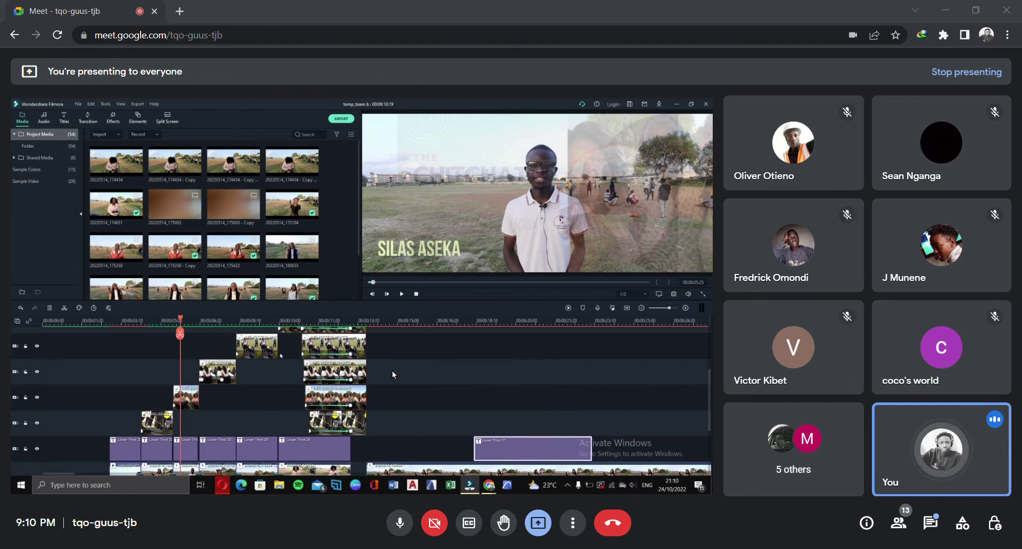
scroll(392, 371, "up", 1)
scroll(398, 369, "up", 2)
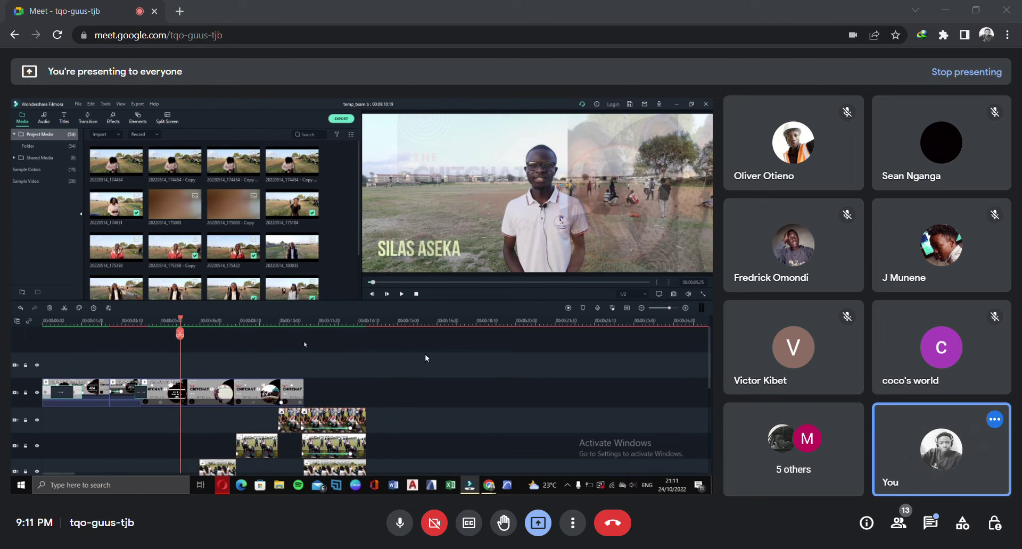
scroll(400, 394, "down", 5)
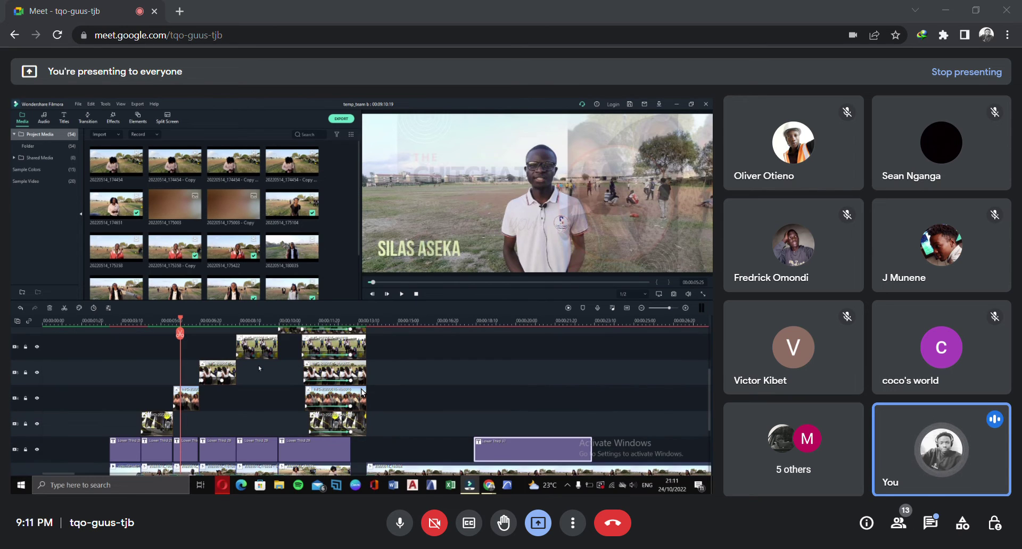
scroll(361, 393, "down", 3)
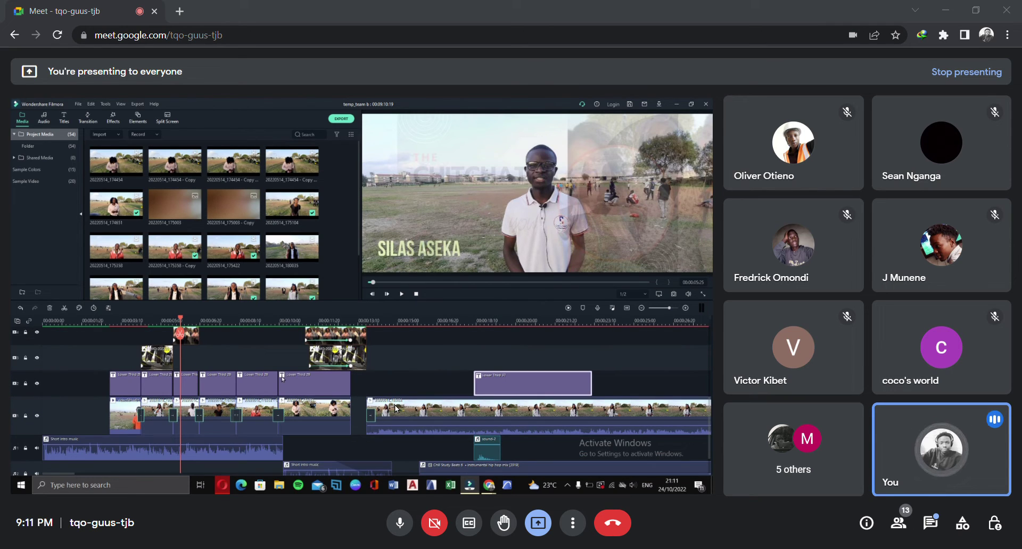
scroll(394, 399, "up", 1)
scroll(404, 404, "down", 2)
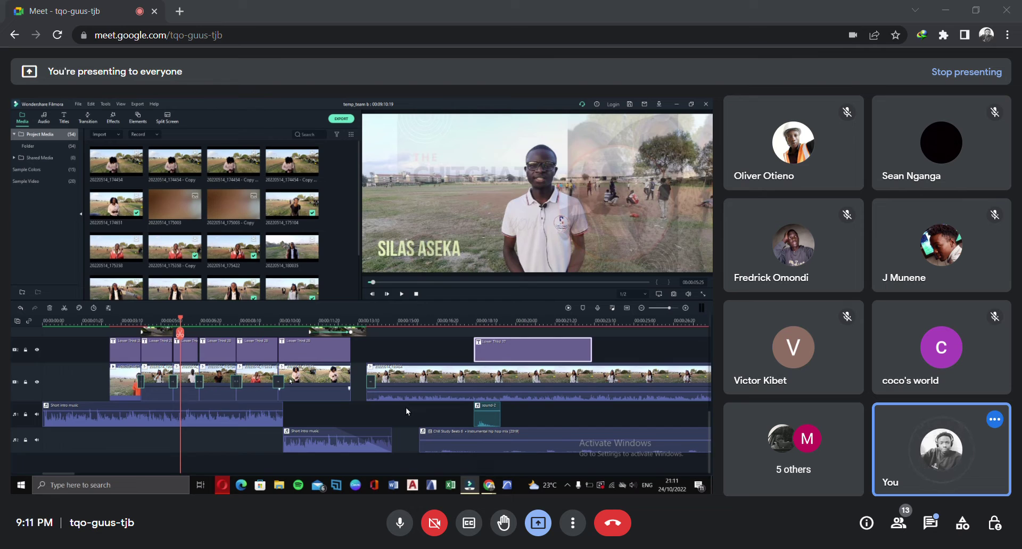
scroll(405, 407, "up", 5)
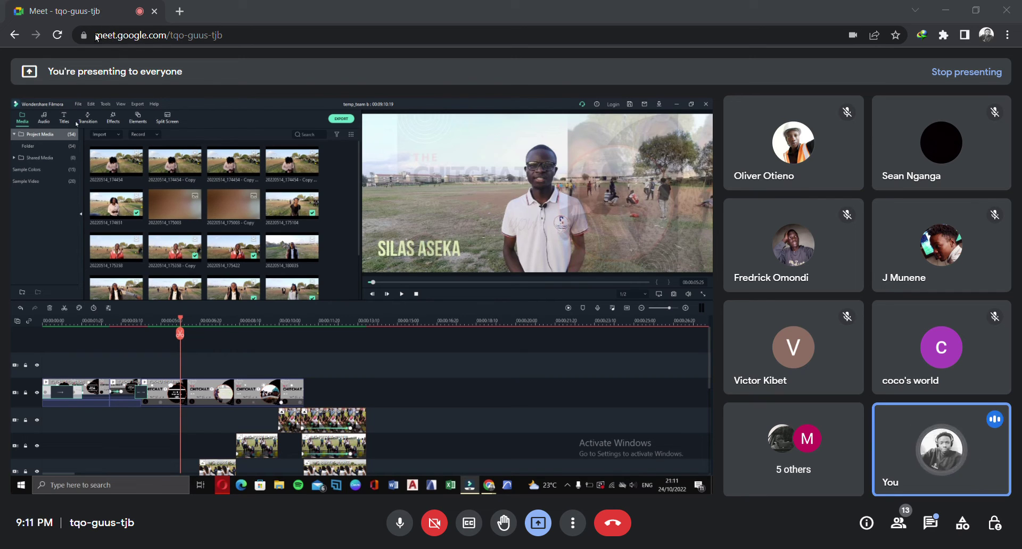
Start a new project with a chosen aspect ratio, saving changes to the current one
left_click(78, 105)
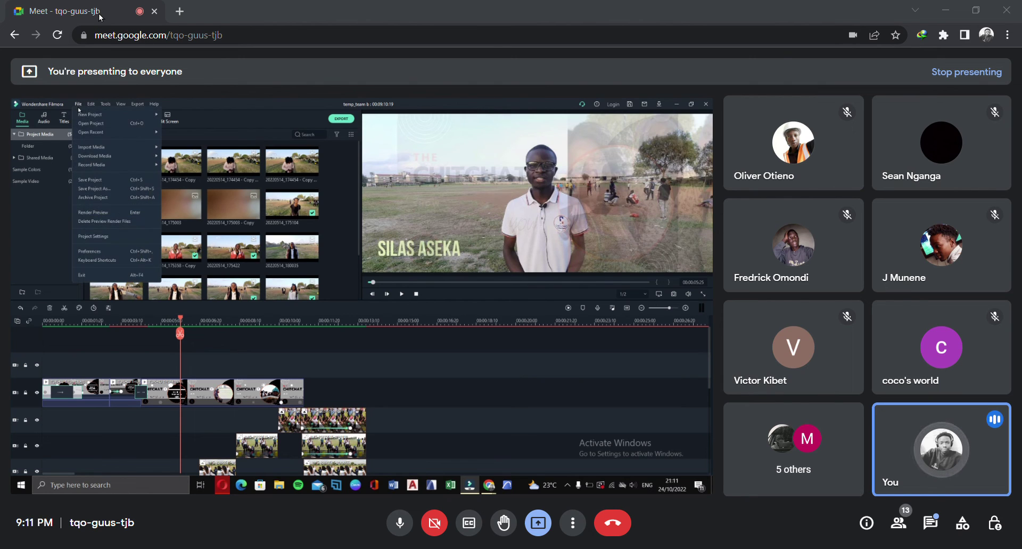
mouse_move(117, 116)
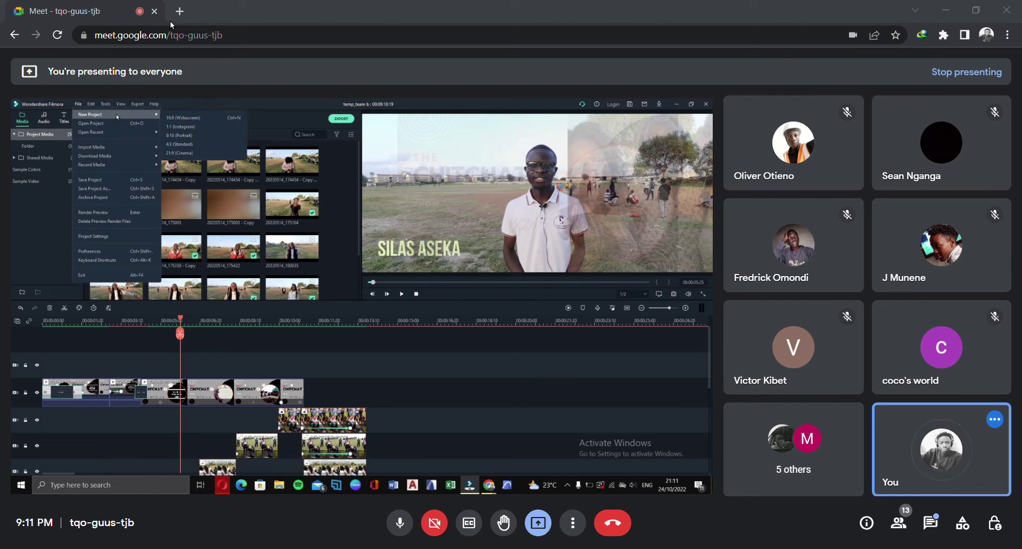
left_click(181, 118)
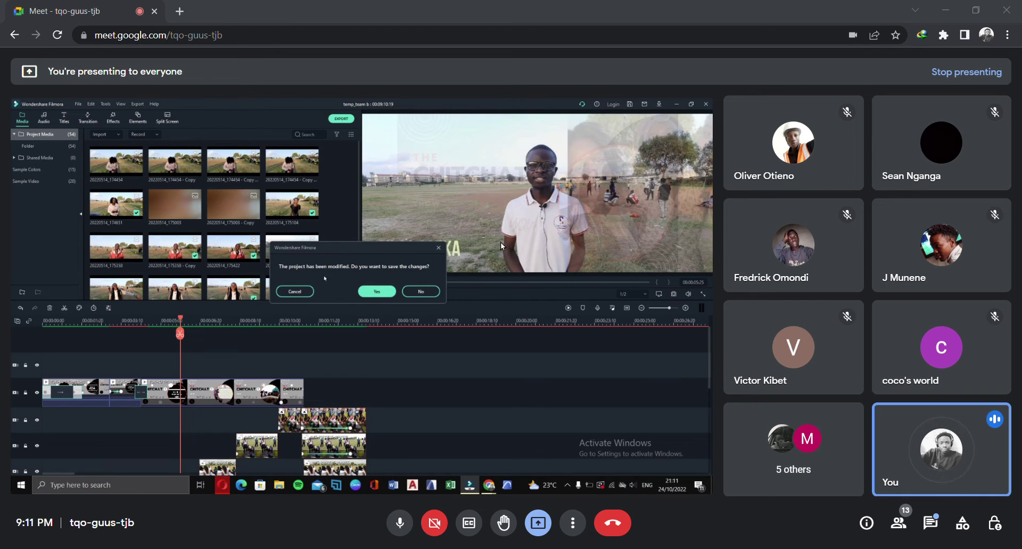
left_click(381, 289)
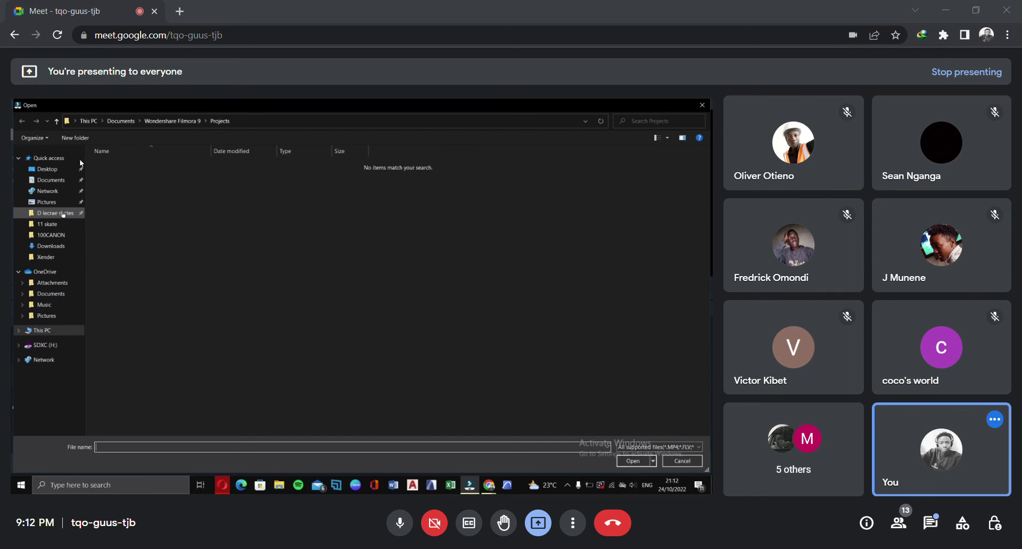
Import the MVI_3296 and My Video clips from the Desktop GP folder
left_click(53, 169)
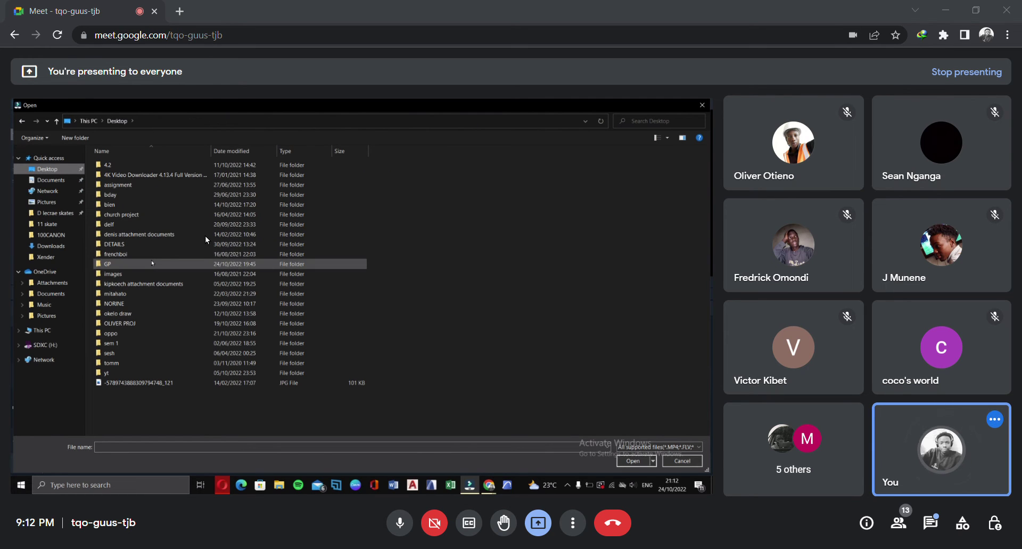
double_click(165, 264)
left_click(117, 176)
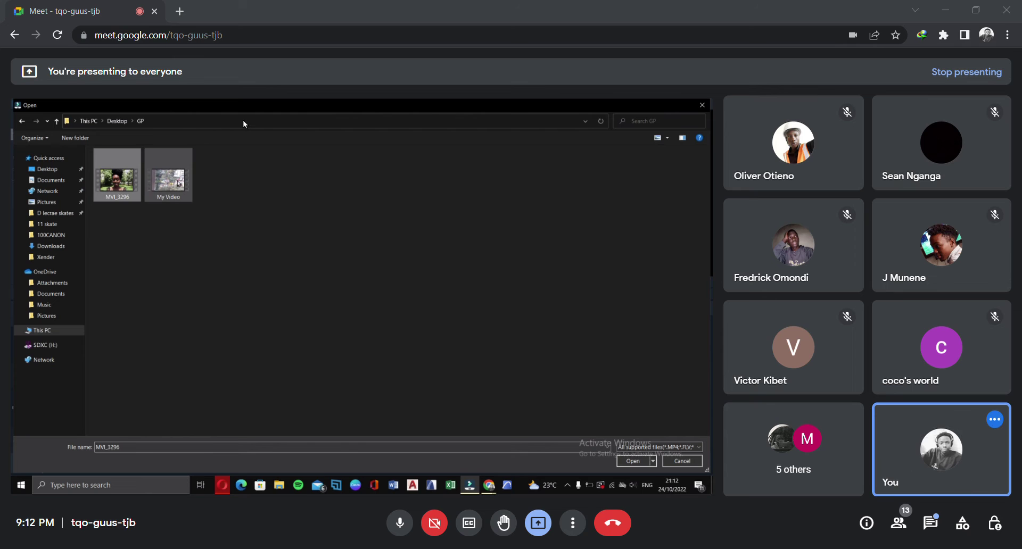
left_click(177, 185, "ctrl")
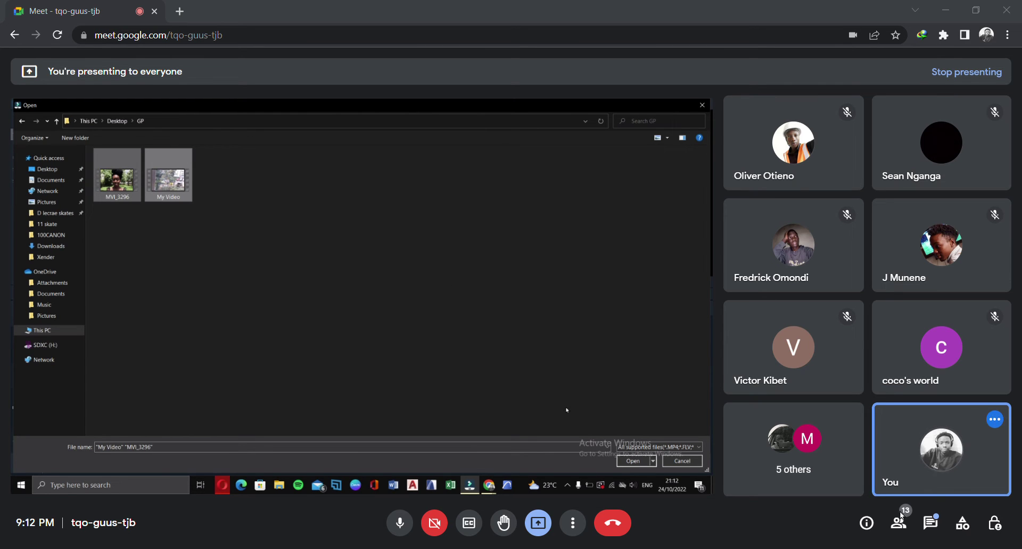
left_click(633, 461)
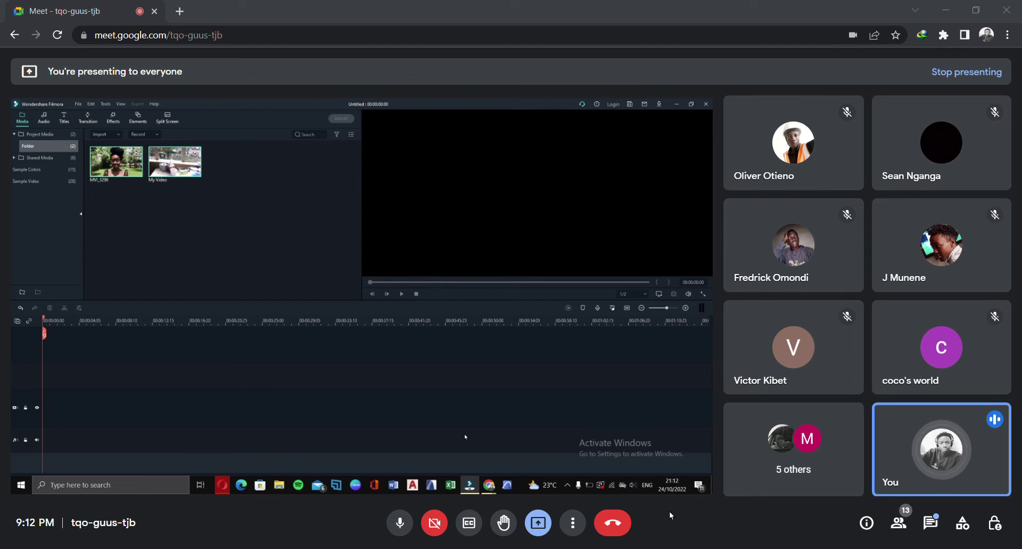
mouse_move(488, 485)
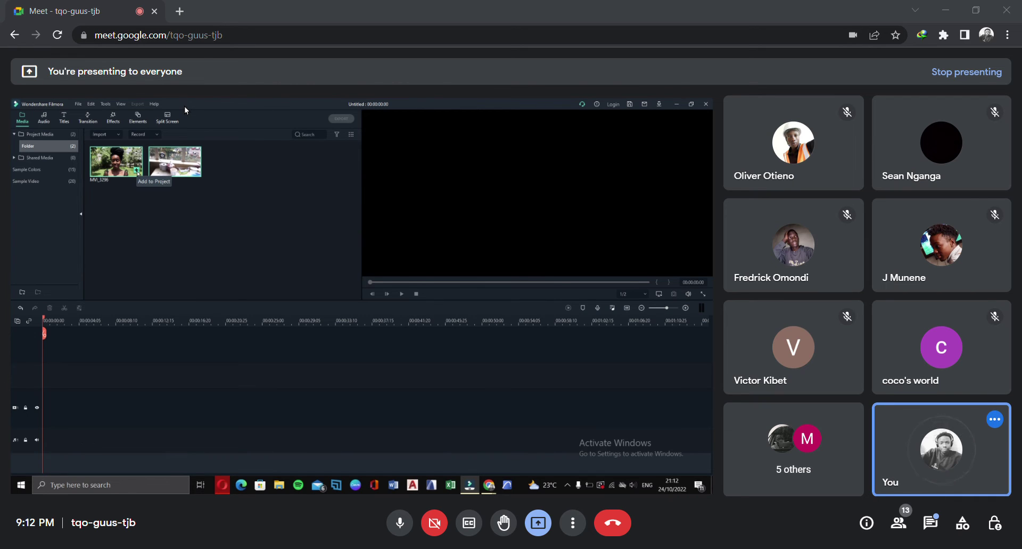
Add MVI_3296 to the timeline, rewind to its start, and show the Titles library
left_click(136, 171)
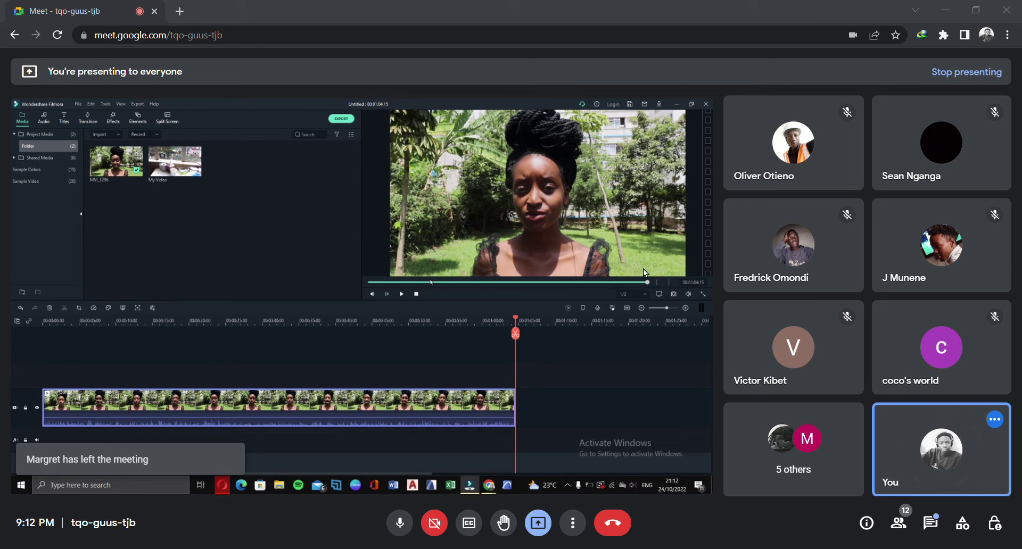
left_click_drag(517, 318, 43, 318)
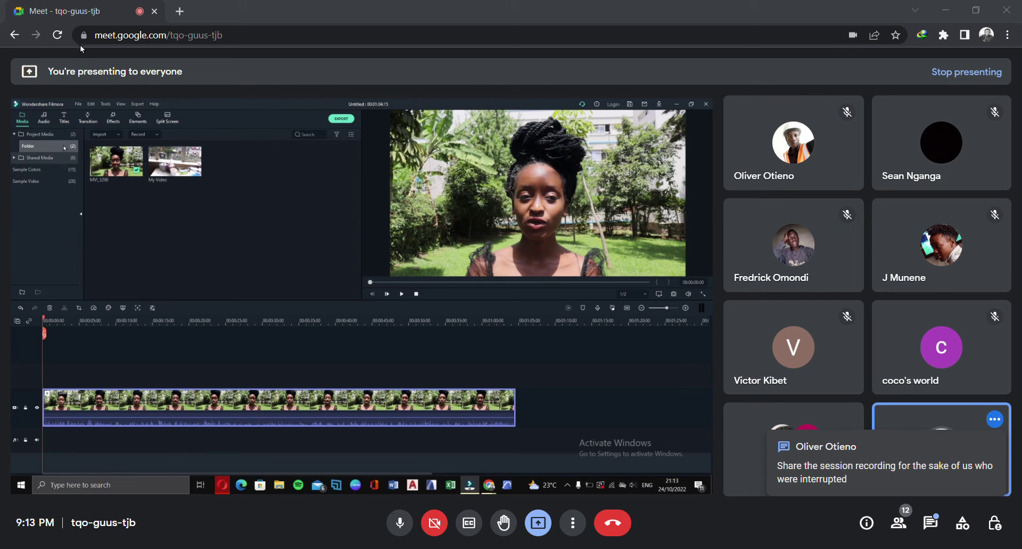
left_click(64, 118)
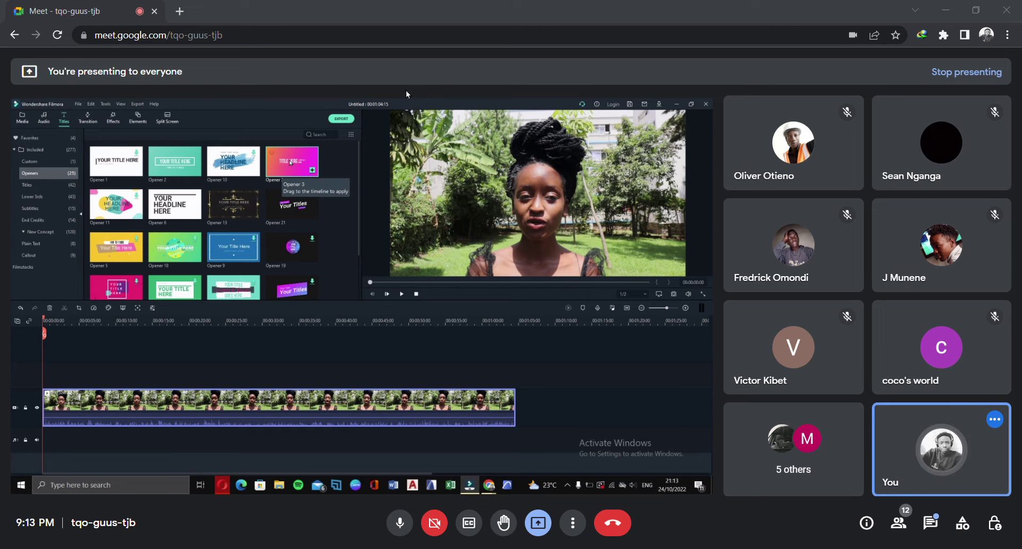
Place the Opener 3 title at the clip's start and open it in Advanced Edit
left_click_drag(290, 163, 23, 442)
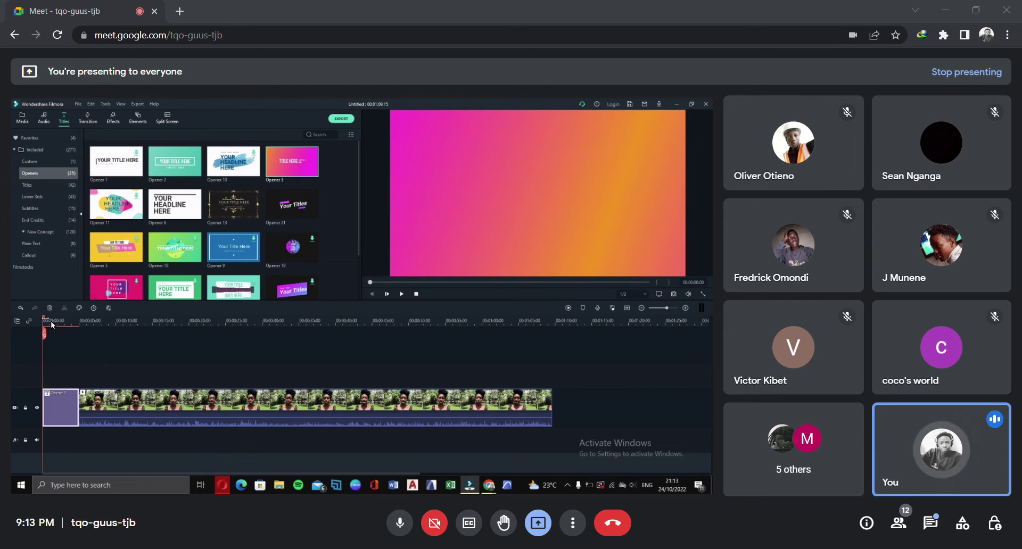
left_click_drag(49, 320, 80, 426)
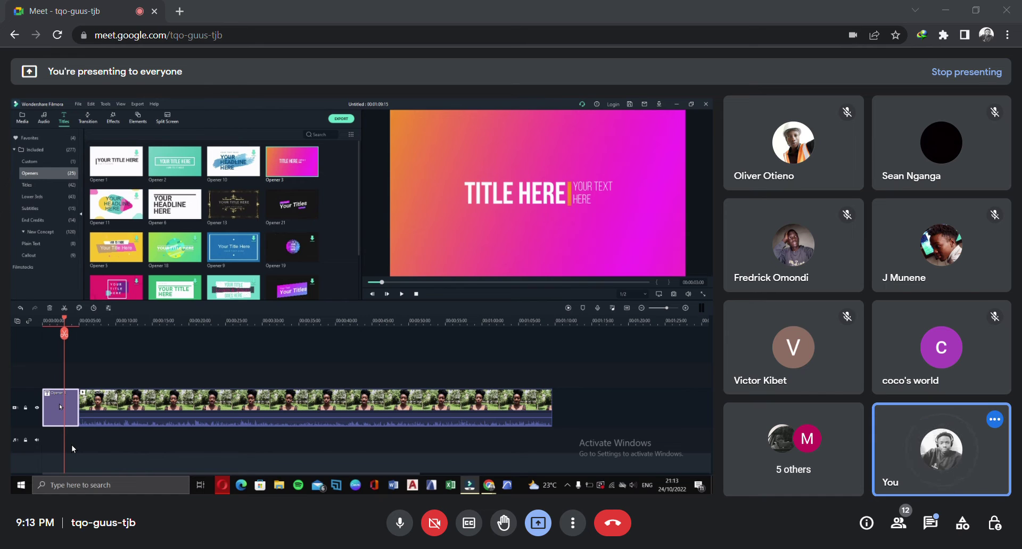
right_click(60, 406)
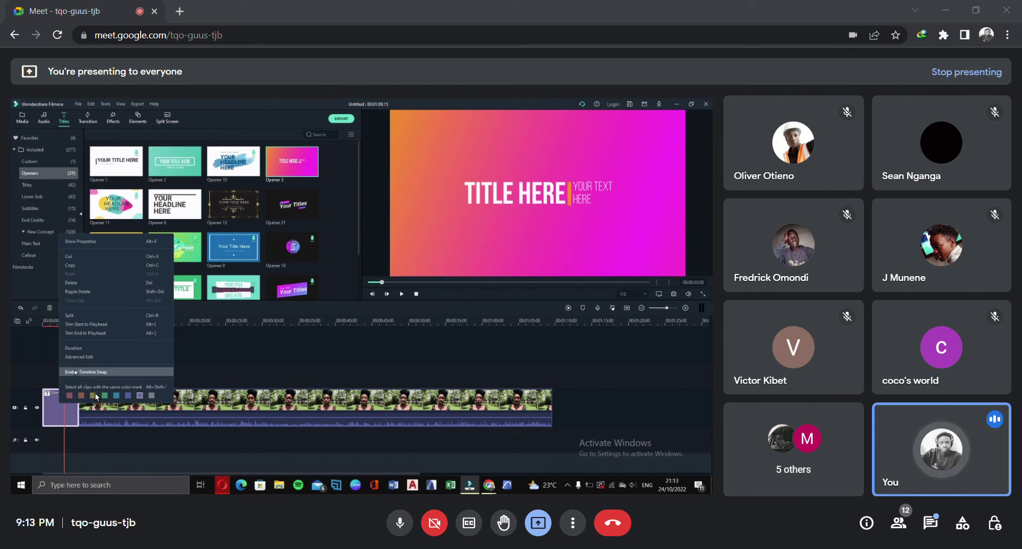
left_click(103, 376)
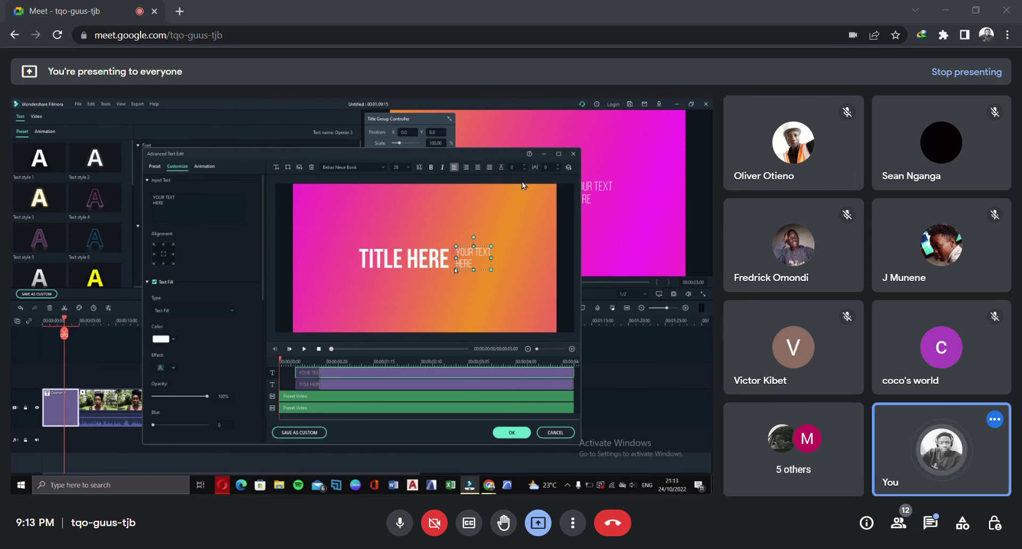
Replace TITLE HERE with UON and begin retyping YOUR TEXT as HOSTELS
left_click(405, 261)
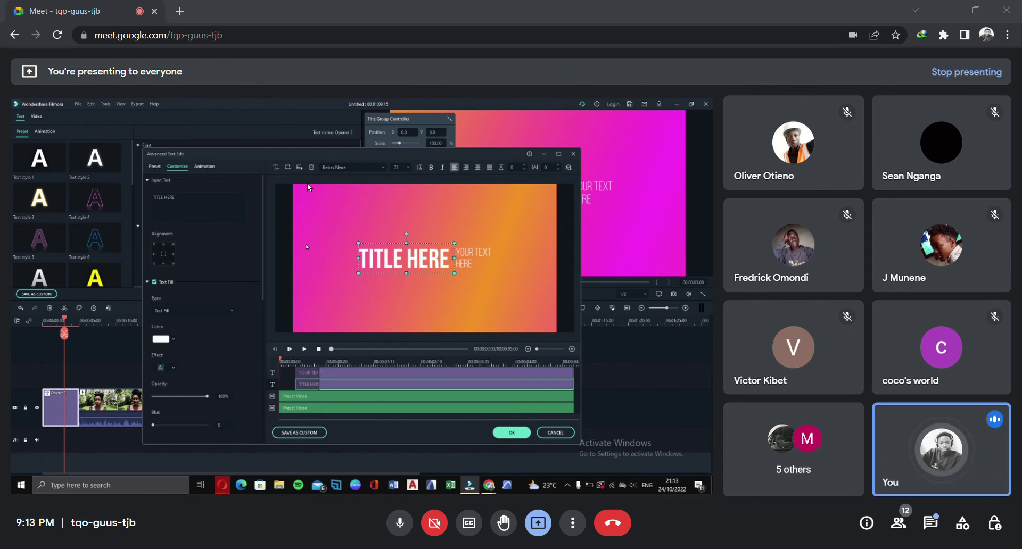
left_click_drag(177, 198, 147, 197)
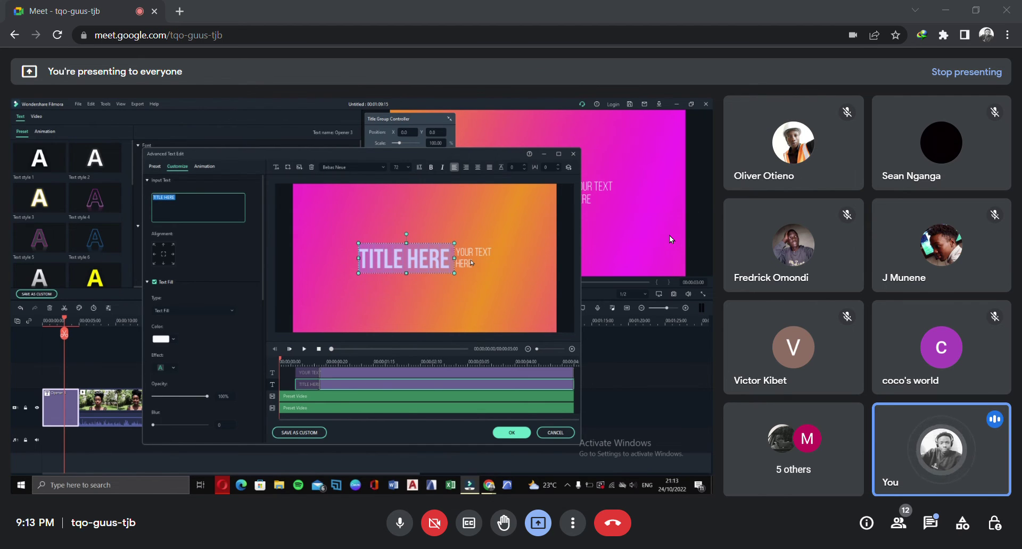
type("UO")
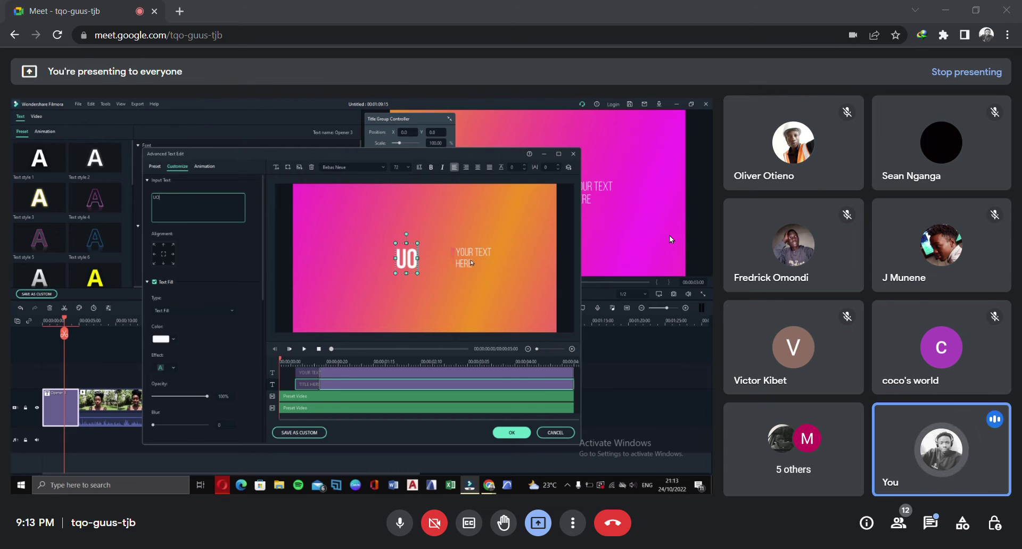
type("N")
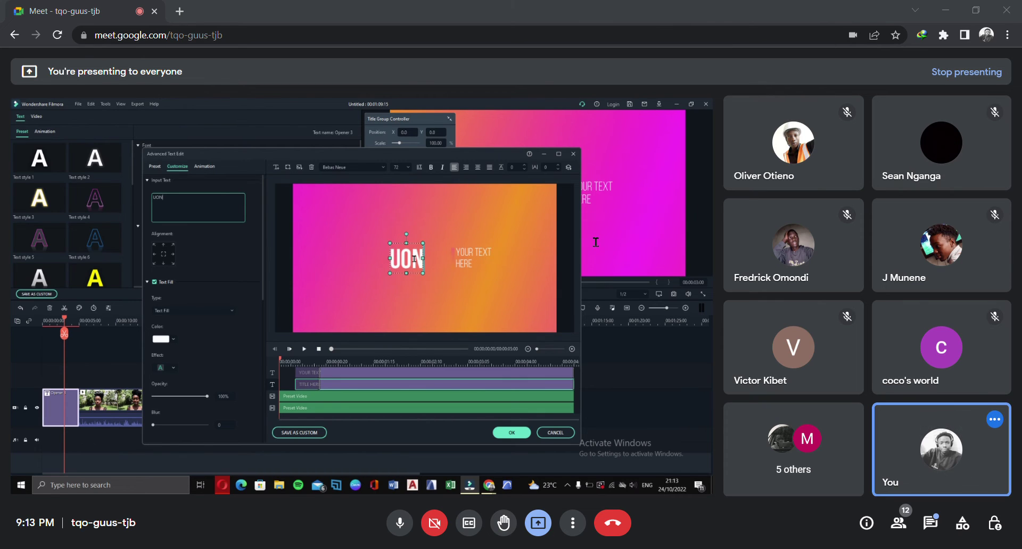
left_click(488, 253)
left_click_drag(183, 198, 152, 198)
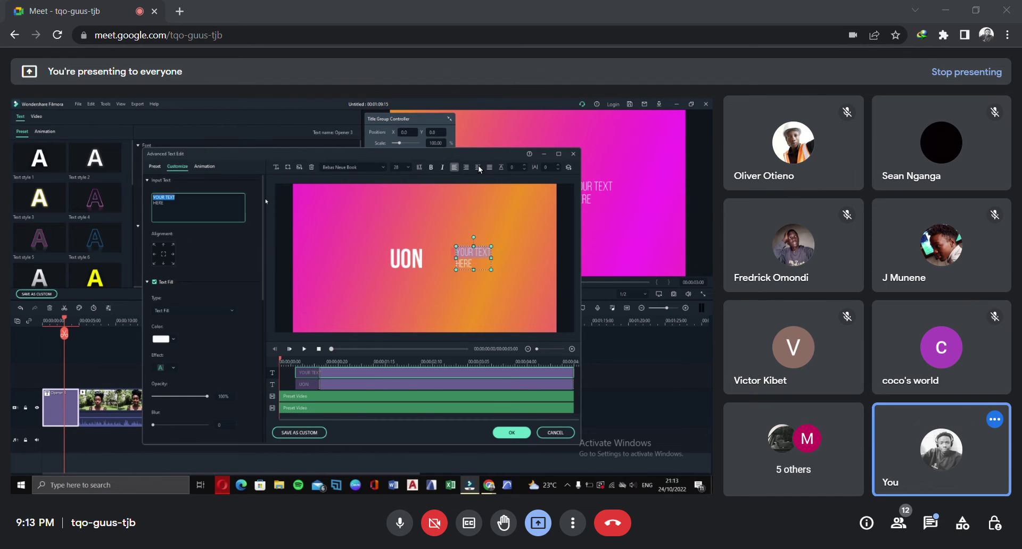
type("HO")
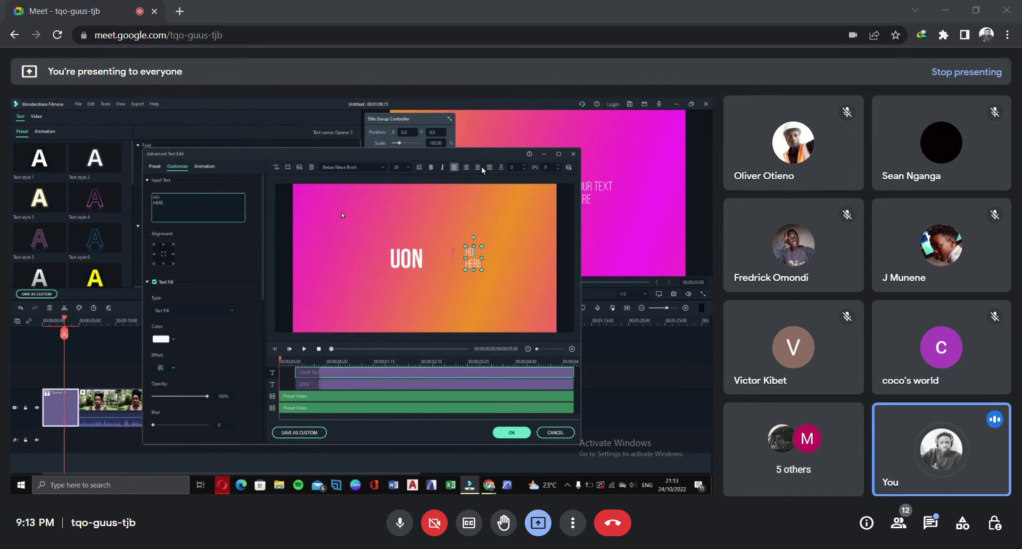
type("STELS")
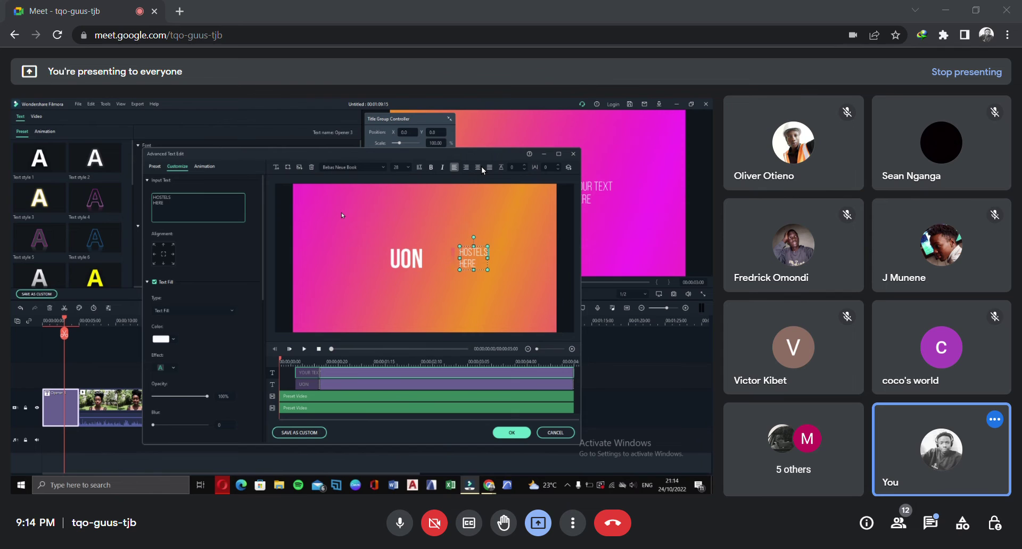
Position HOSTELS HERE beside UON at the lower-left of the frame and shorten the HOSTELS clip
left_click(468, 288)
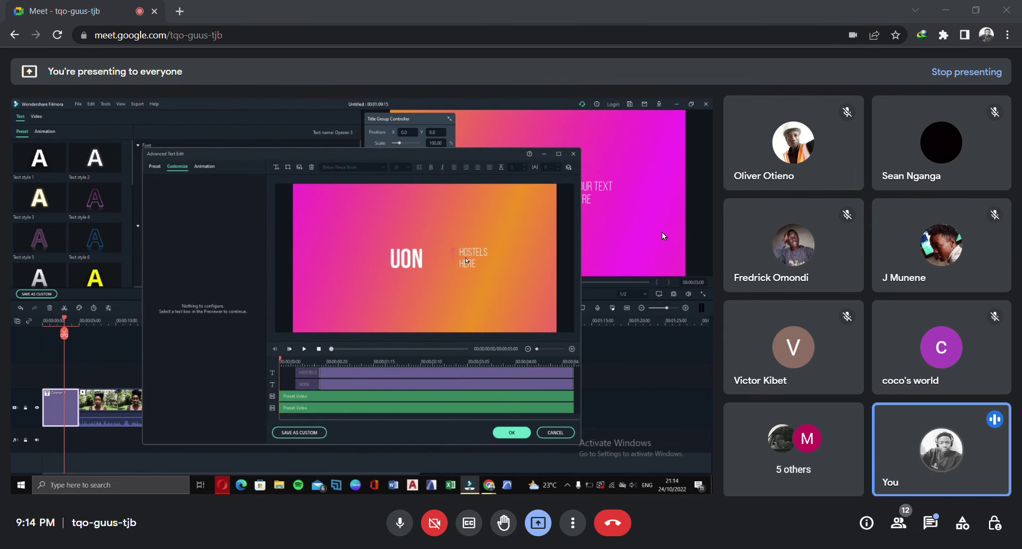
left_click(465, 257)
left_click_drag(470, 253, 446, 253)
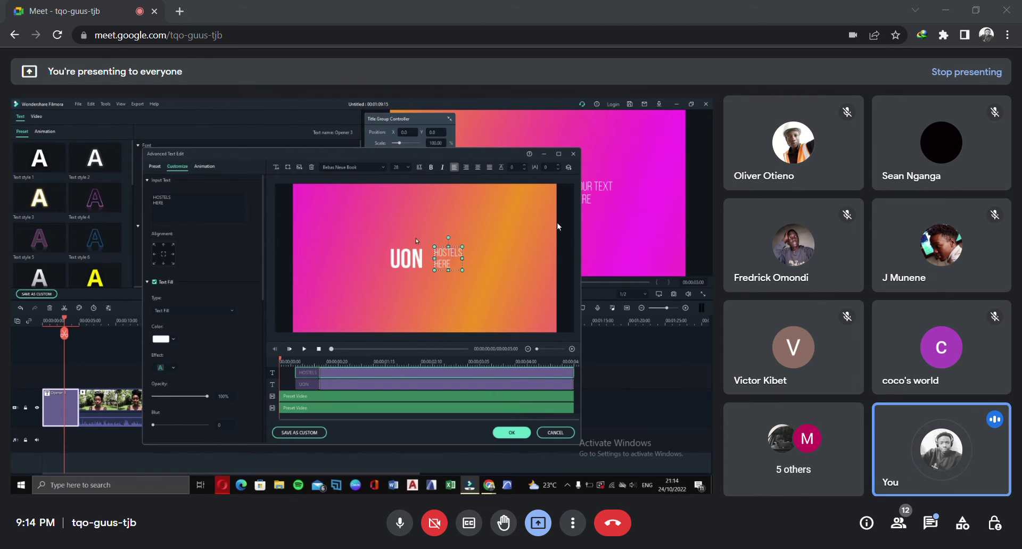
left_click_drag(407, 260, 351, 291)
left_click(440, 262)
left_click_drag(440, 263, 387, 293)
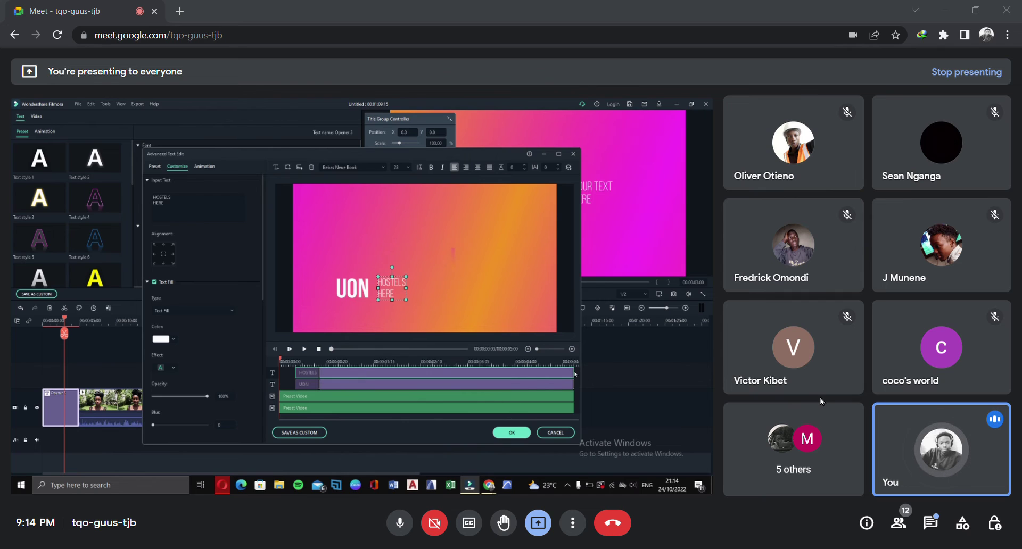
left_click_drag(574, 374, 453, 371)
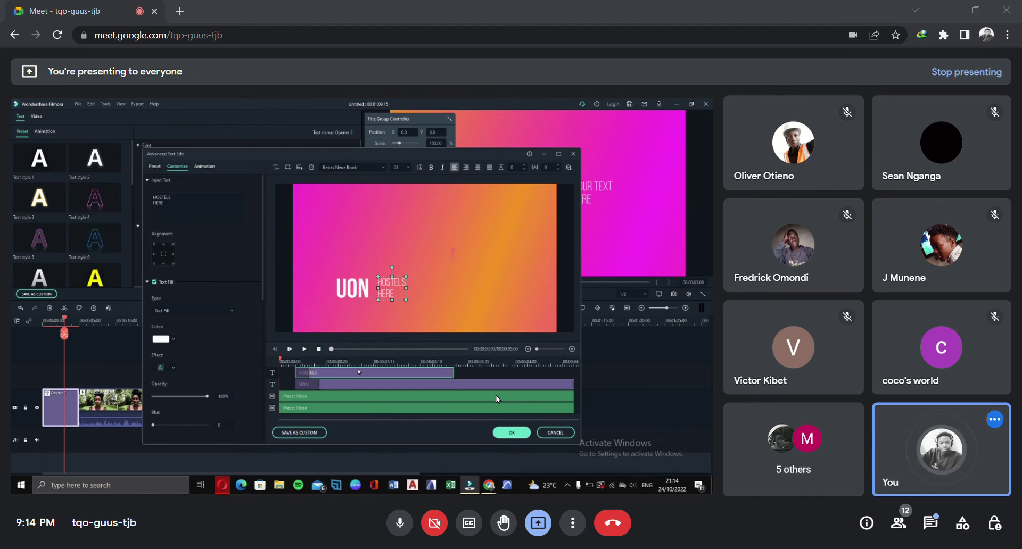
Adjust the HOSTELS intro animation and lengthen the HOSTELS clip to span the opener
left_click(452, 403)
left_click_drag(451, 403, 603, 393)
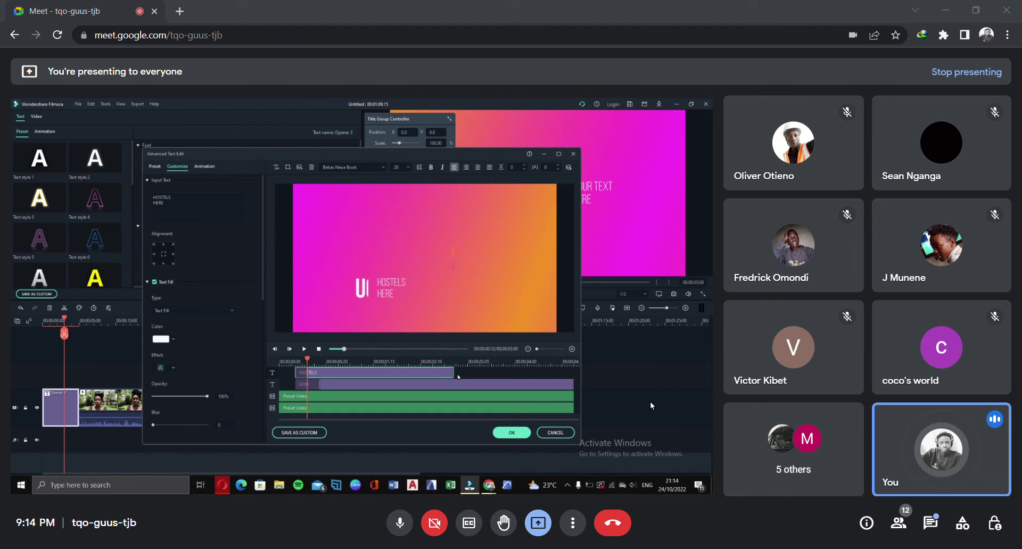
left_click(456, 373)
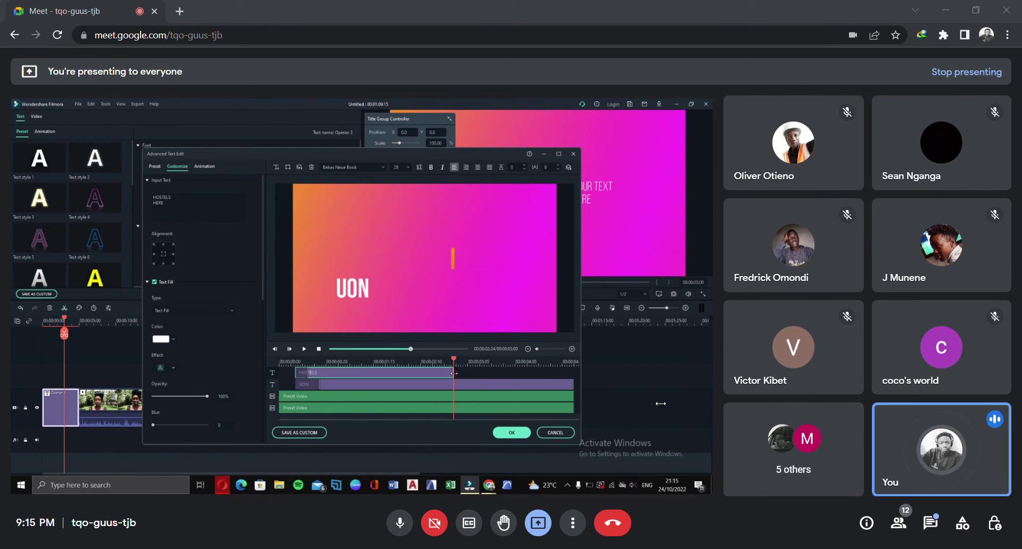
left_click_drag(434, 403, 407, 396)
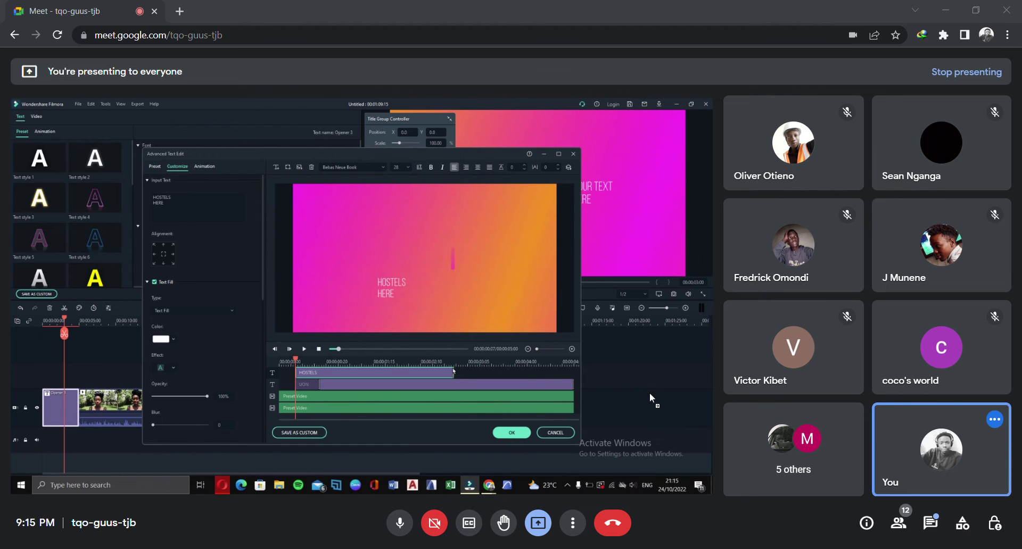
left_click_drag(453, 371, 570, 373)
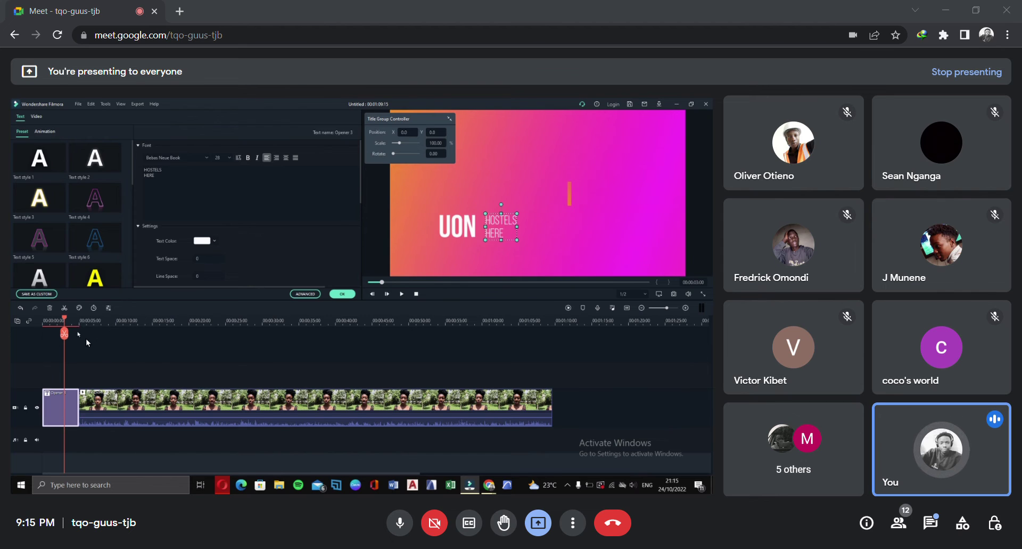
Play the opener back from the beginning of the timeline
left_click(43, 321)
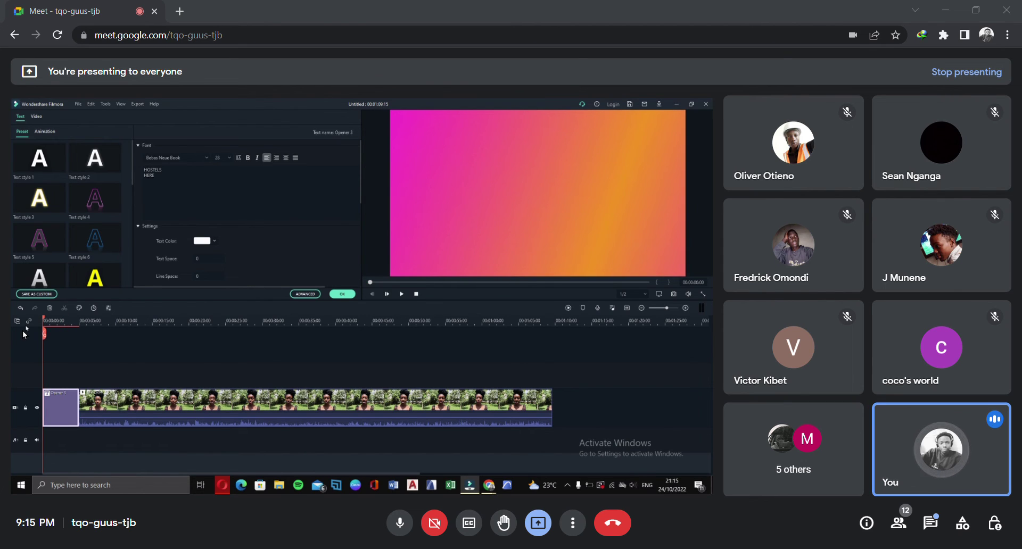
key("space")
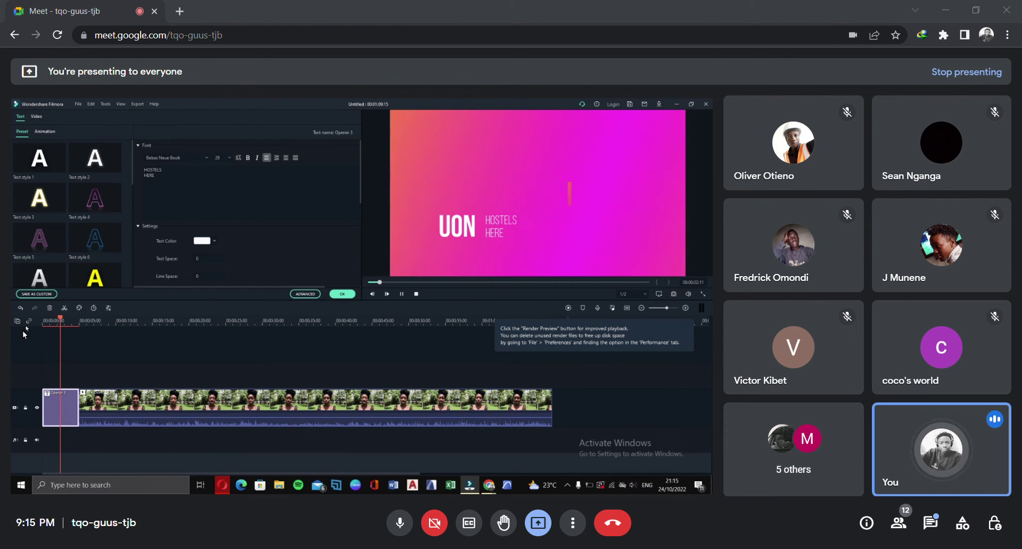
key("space")
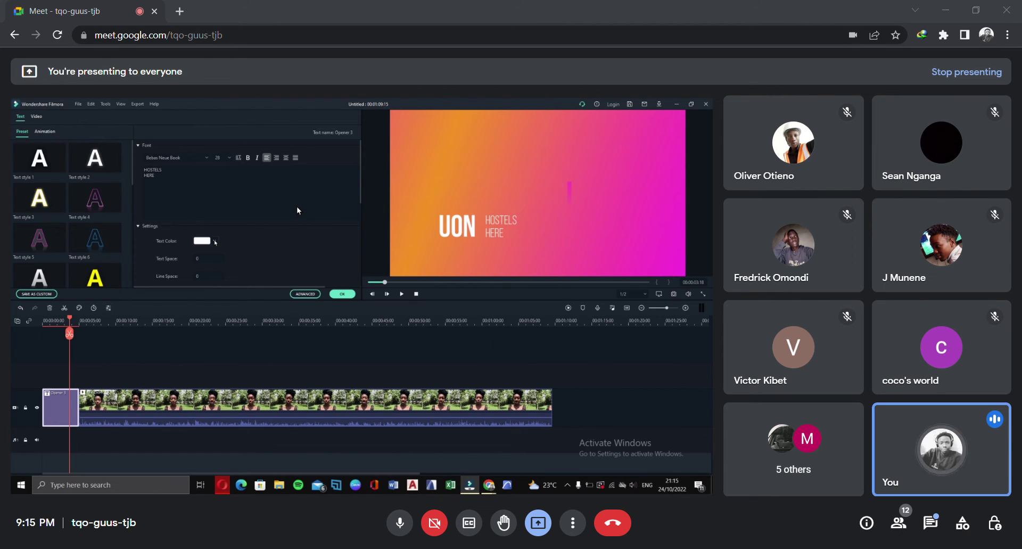
Set the HOSTELS HERE text to black, dismiss the colour picker, and apply the opener edits
left_click(215, 242)
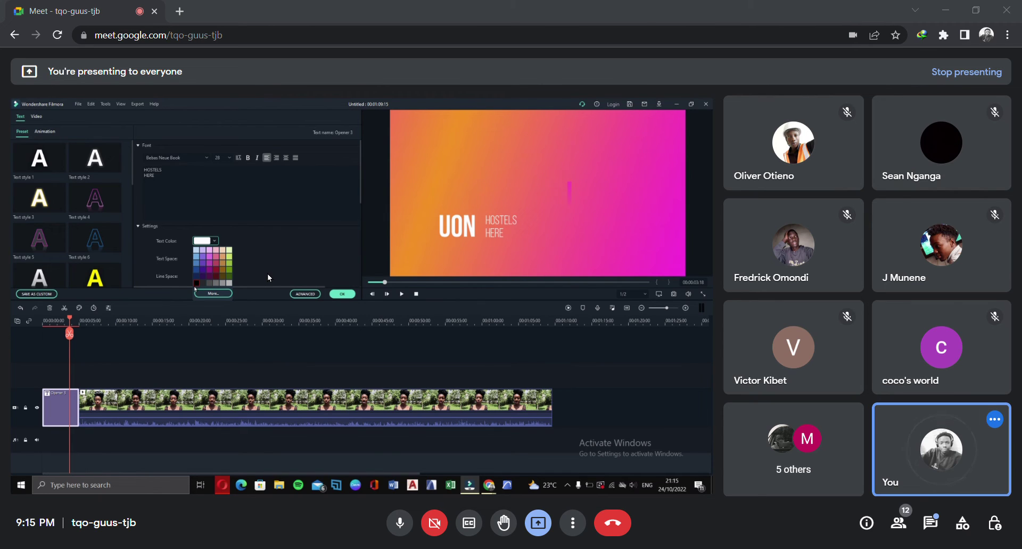
left_click(195, 285)
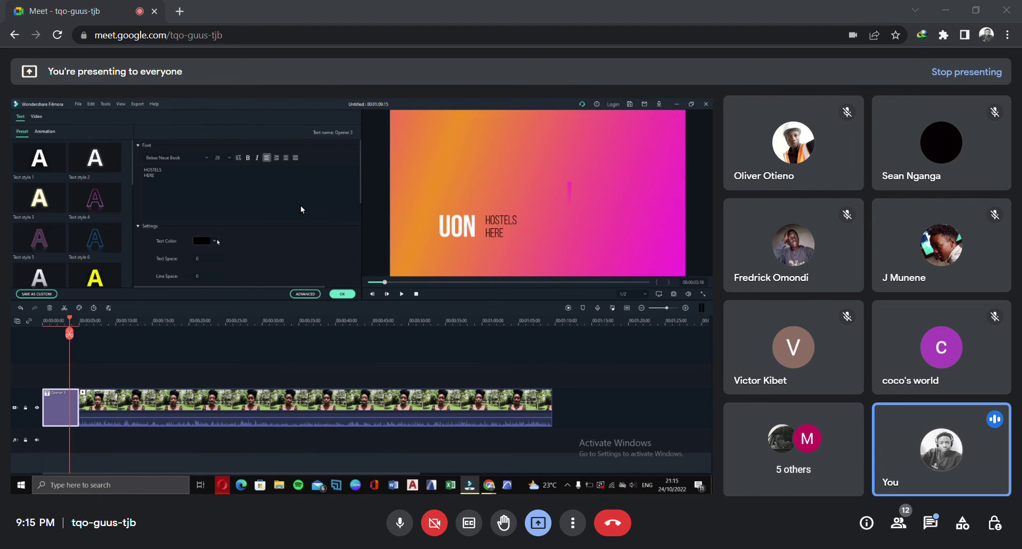
left_click(215, 242)
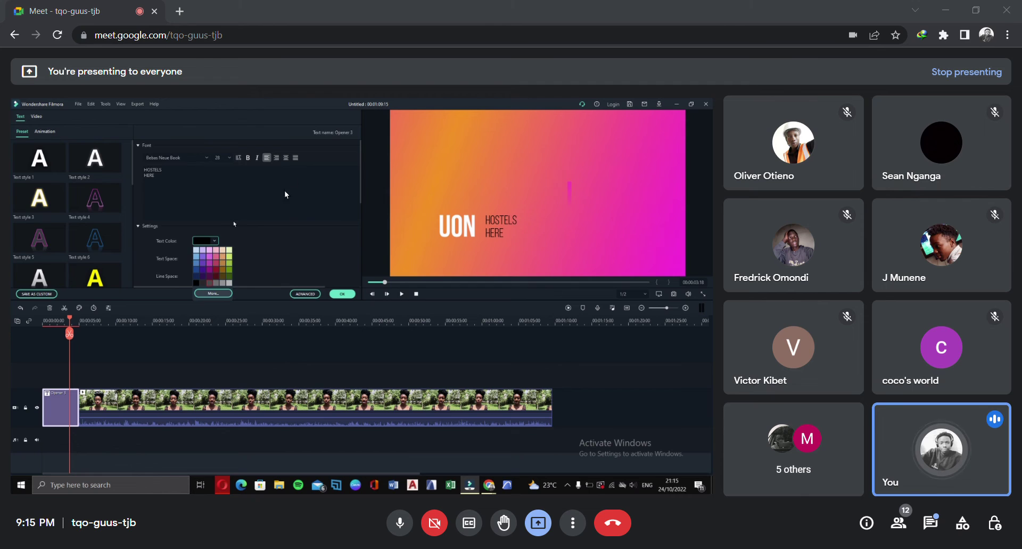
left_click(190, 223)
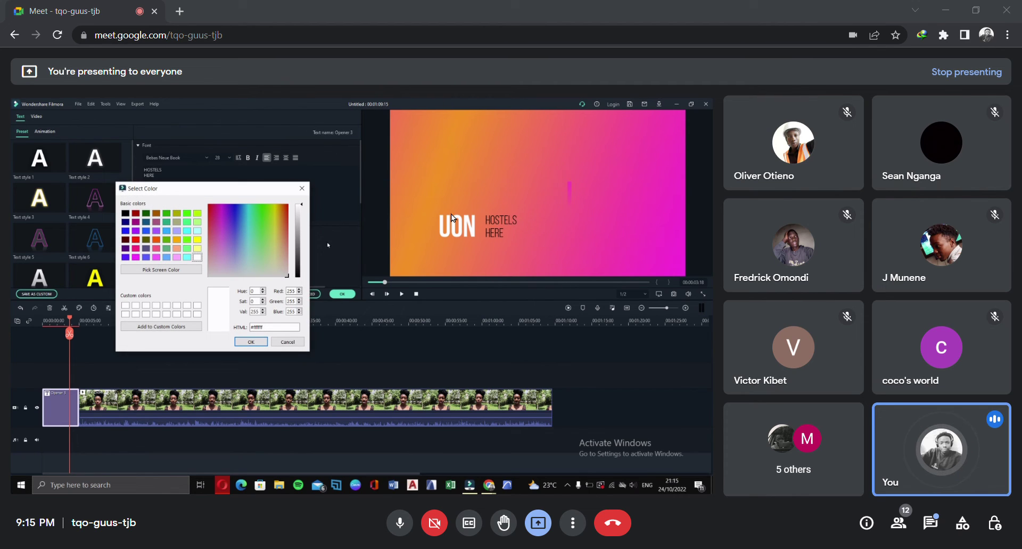
left_click(302, 189)
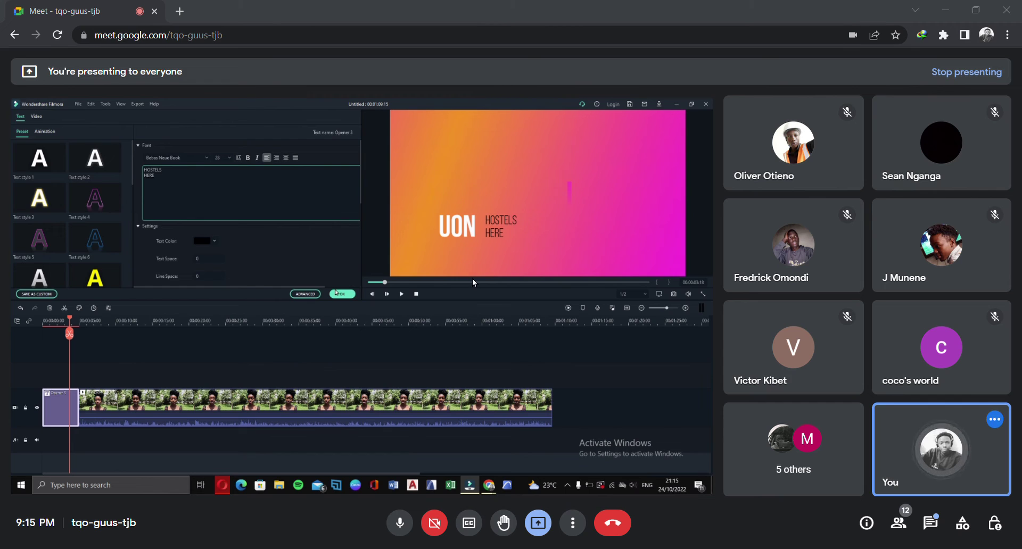
left_click(341, 294)
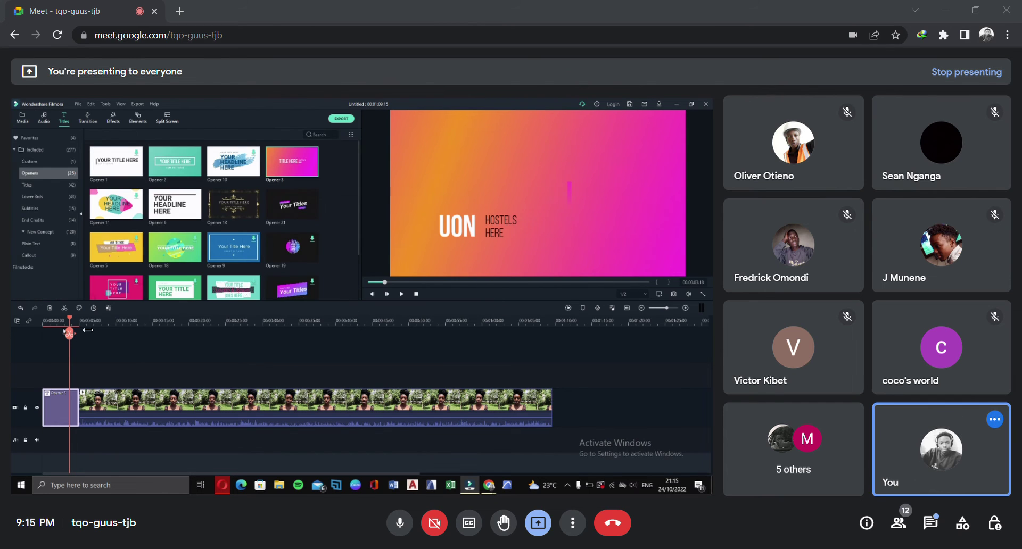
Play the video from the start with the new UON HOSTELS HERE opener
left_click_drag(69, 321, 28, 327)
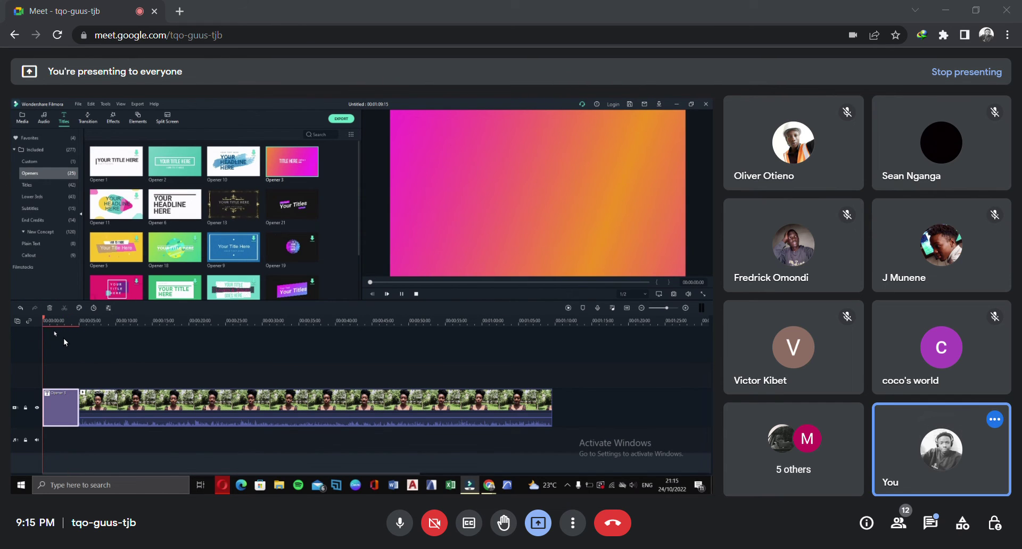
key("space")
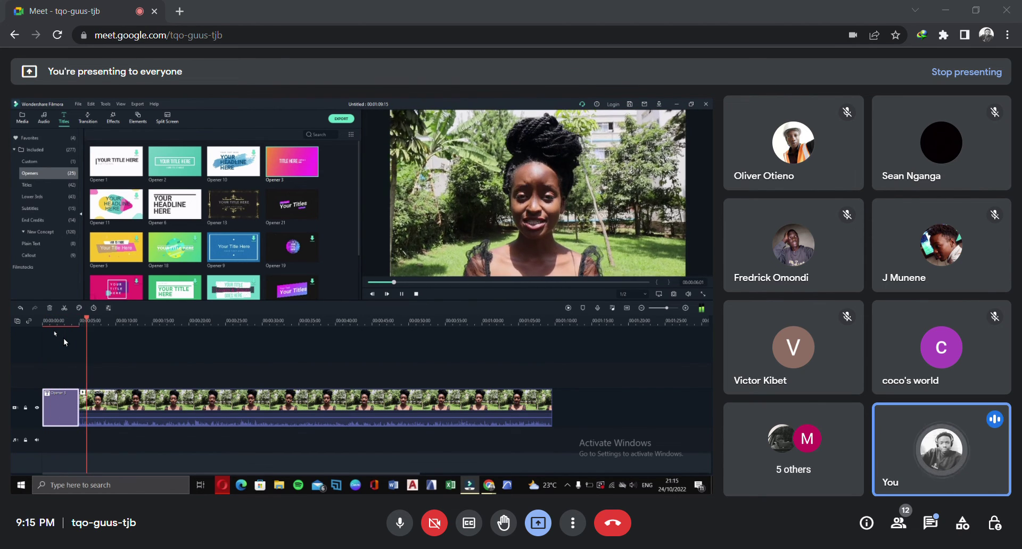
key("space")
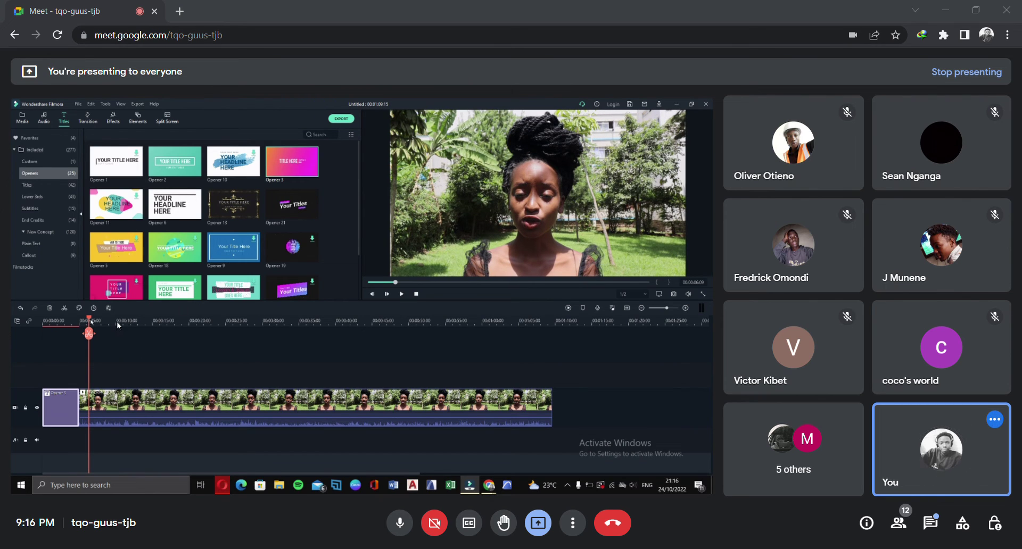
key("space")
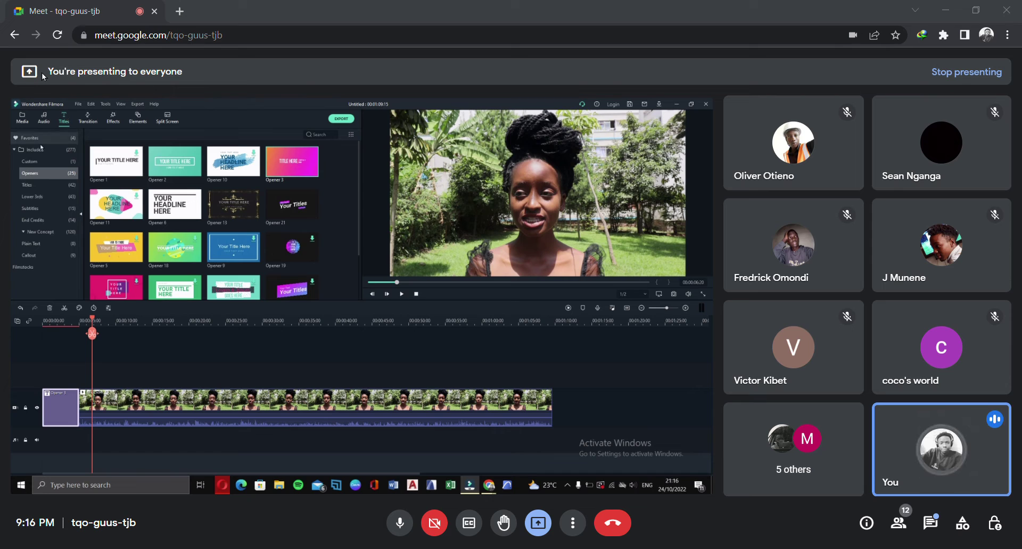
Browse the Titles, Lower 3rds and Subtitles template categories
left_click(39, 185)
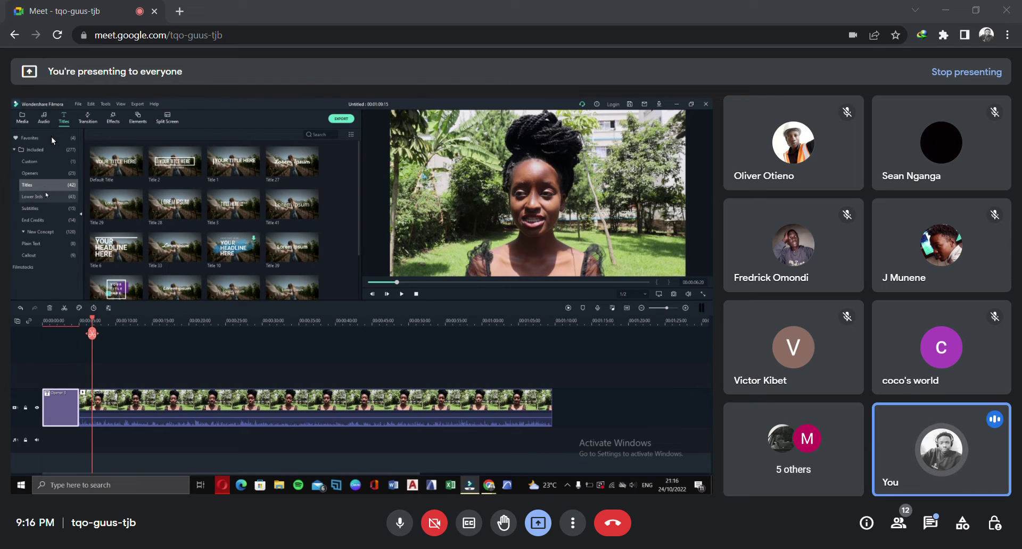
left_click(44, 196)
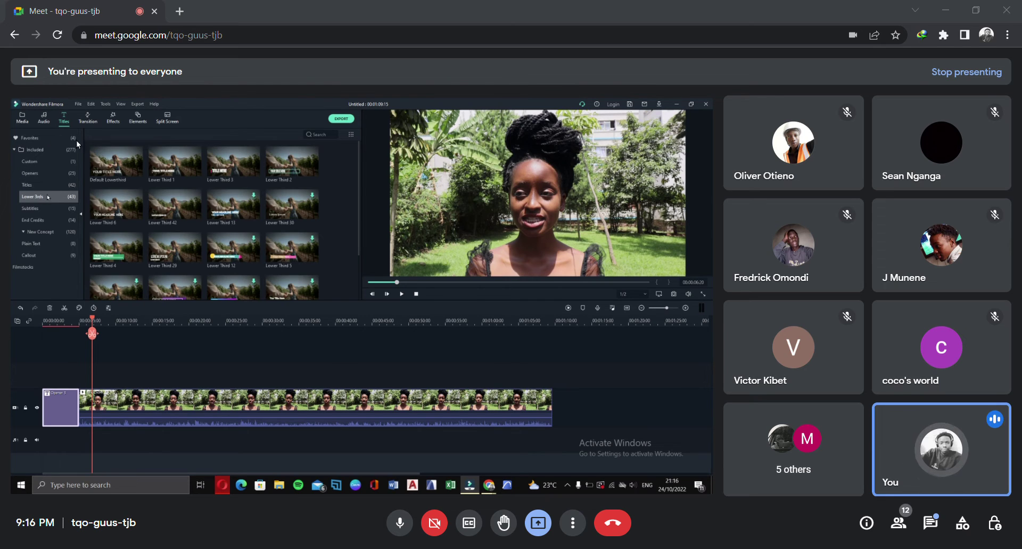
scroll(225, 168, "down", 5)
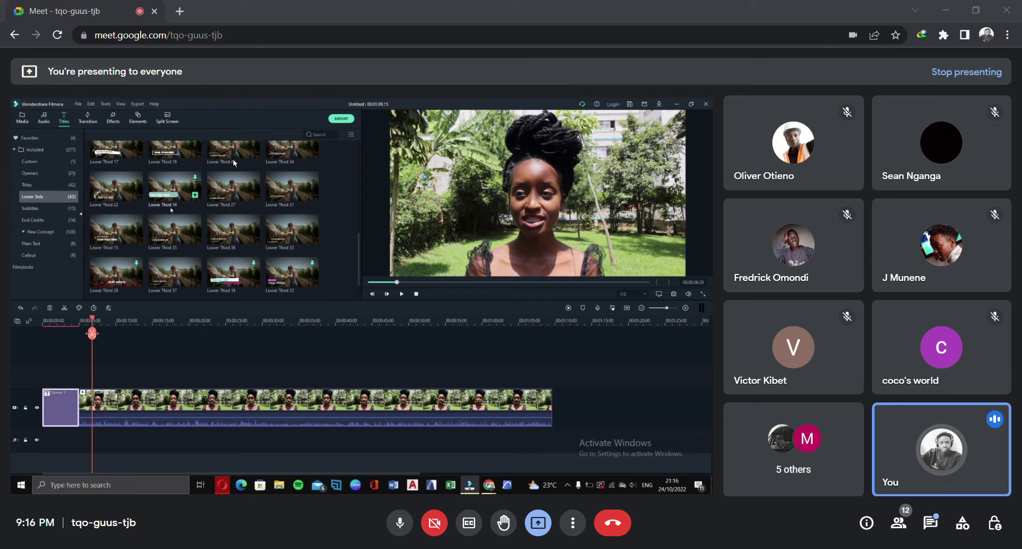
left_click(53, 208)
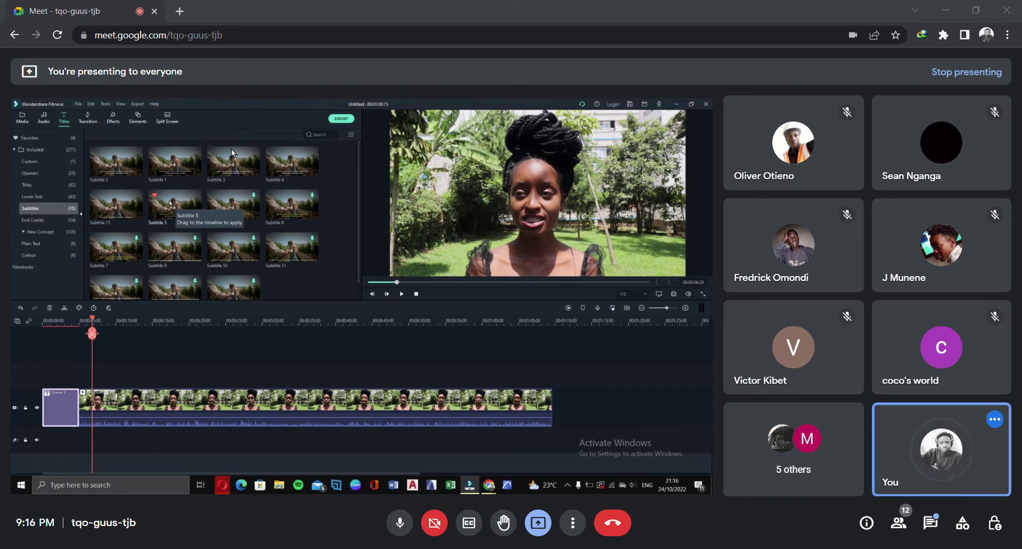
Preview the Subtitle 5 template, admit the waiting Meet guest, and move the playhead to about 00:07
left_click(171, 203)
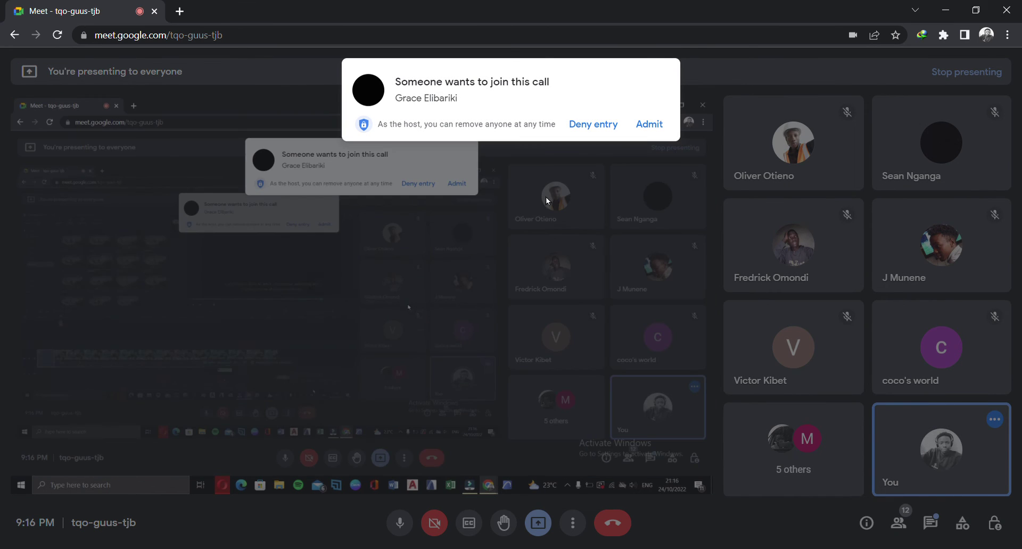
left_click(657, 130)
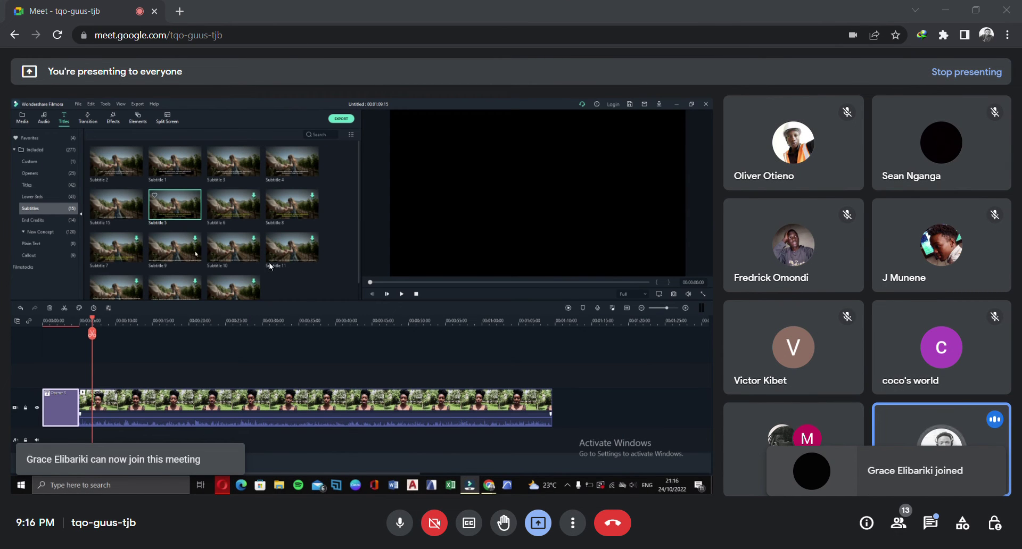
left_click(182, 208)
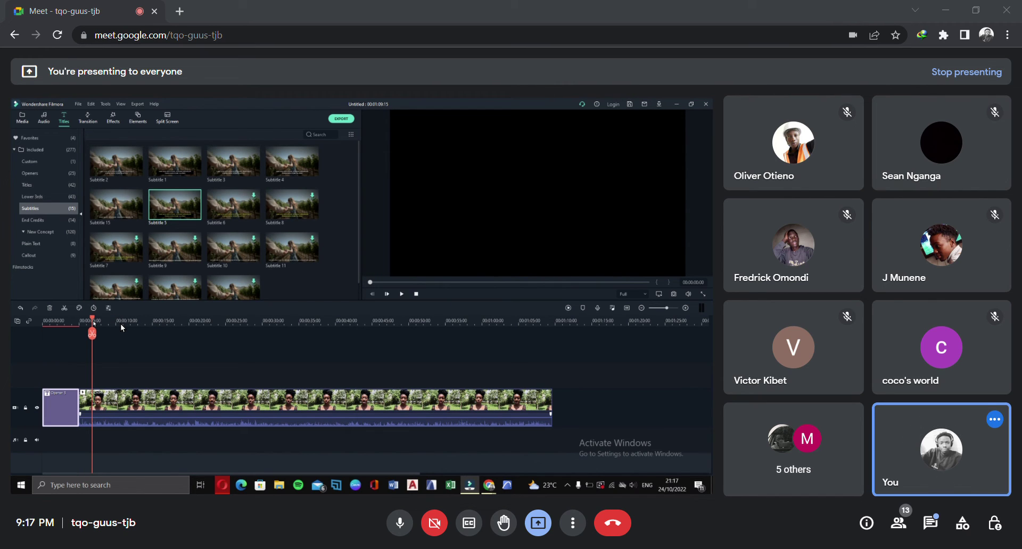
left_click_drag(119, 321, 126, 327)
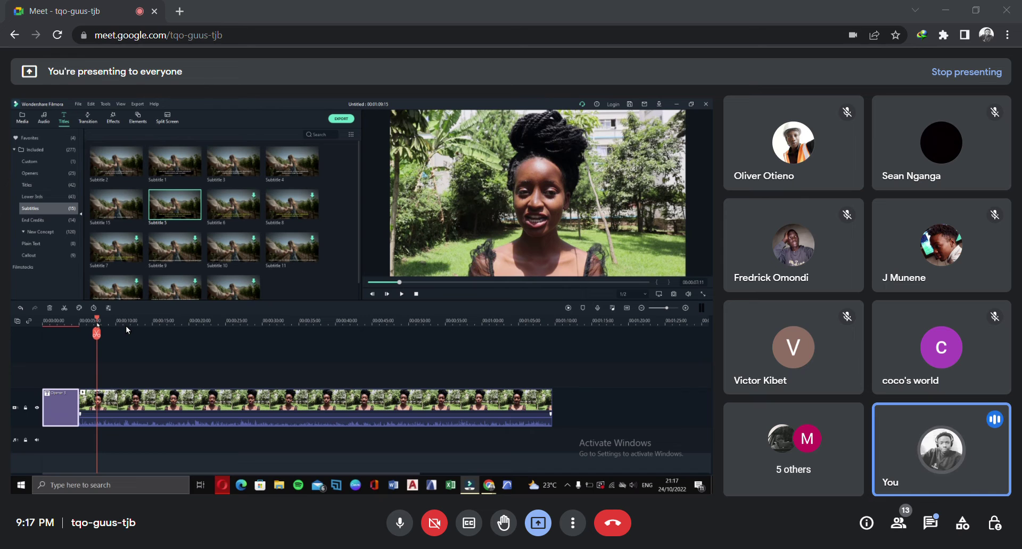
Place the End Credits 'Credit 1' title on a new track above the interview clip at about 7 seconds
left_click(49, 221)
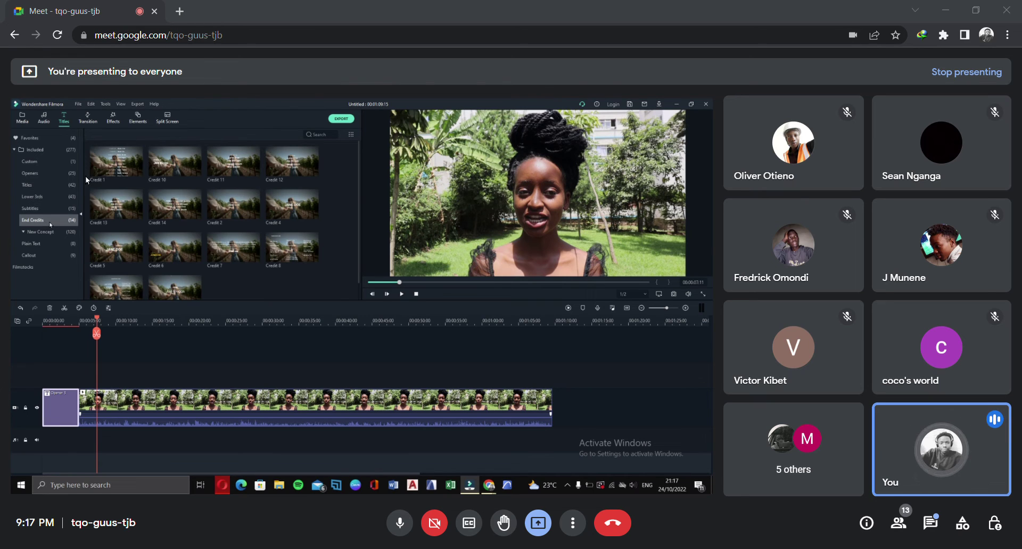
left_click(116, 160)
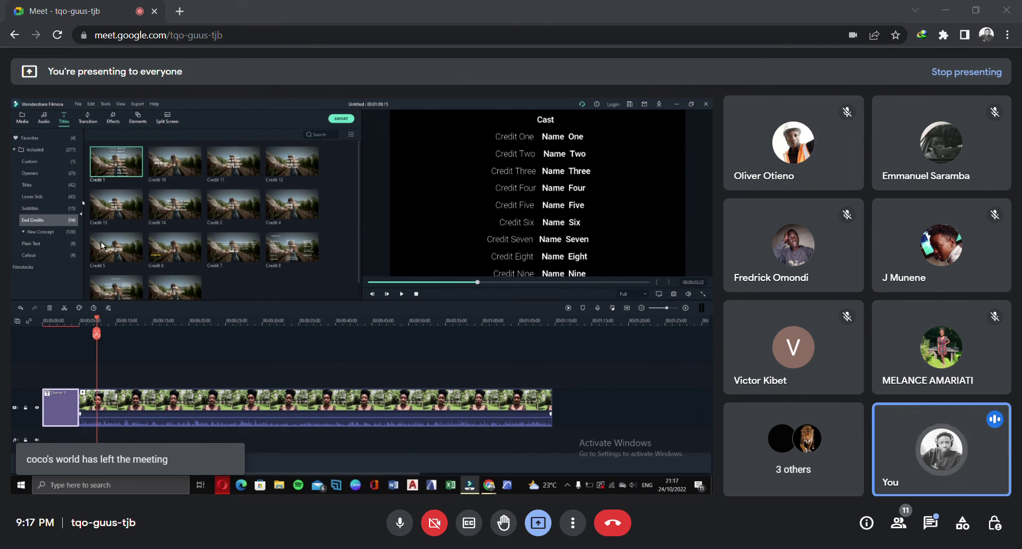
left_click_drag(148, 99, 125, 399)
right_click(132, 365)
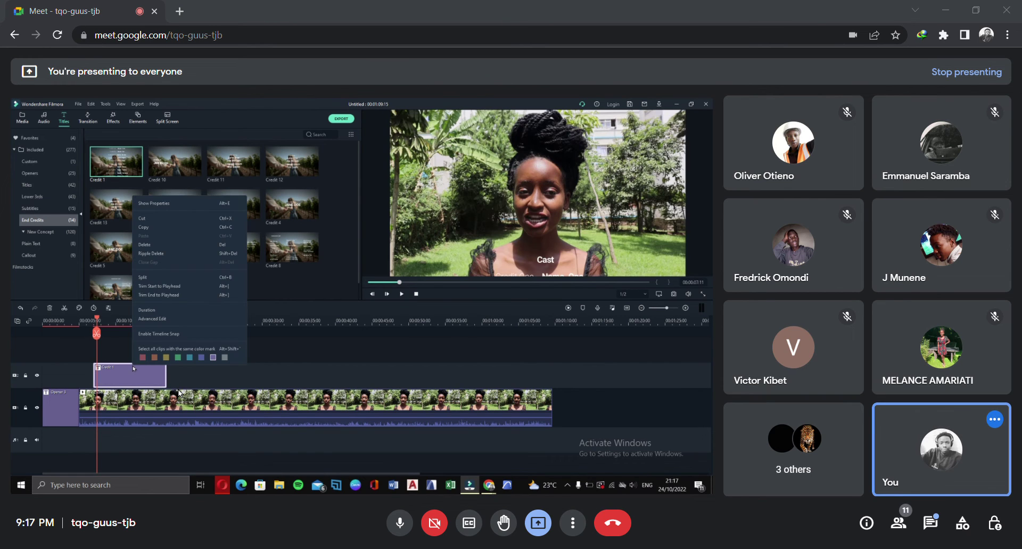
Inspect the Credit 1 'Cast' text in Advanced Edit, then close the editor
left_click(226, 325)
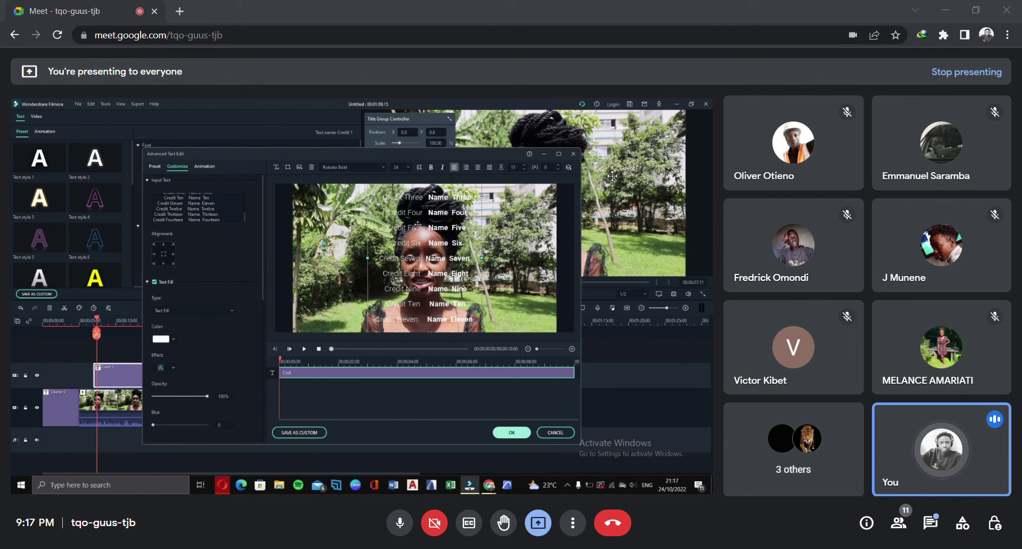
scroll(194, 208, "up", 4)
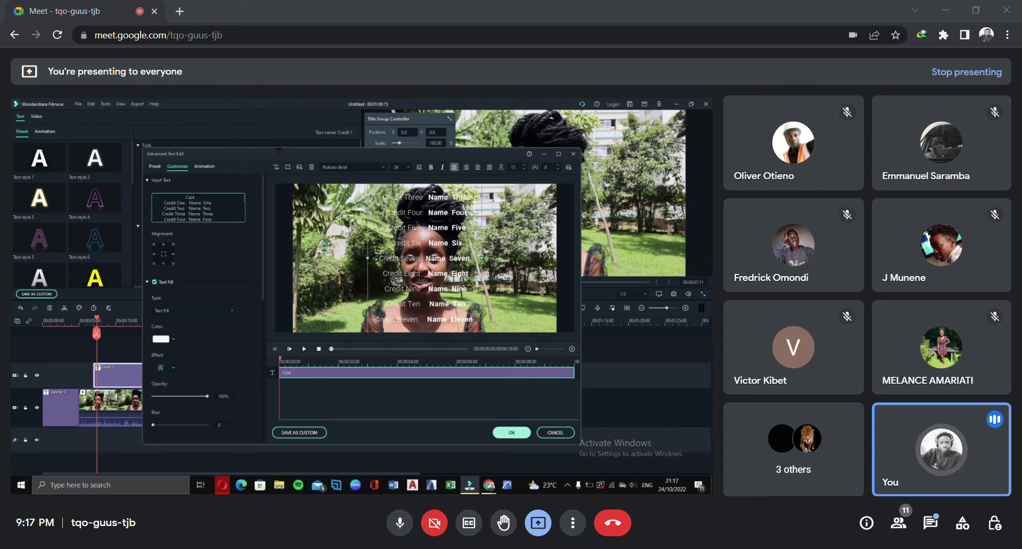
left_click_drag(279, 153, 261, 153)
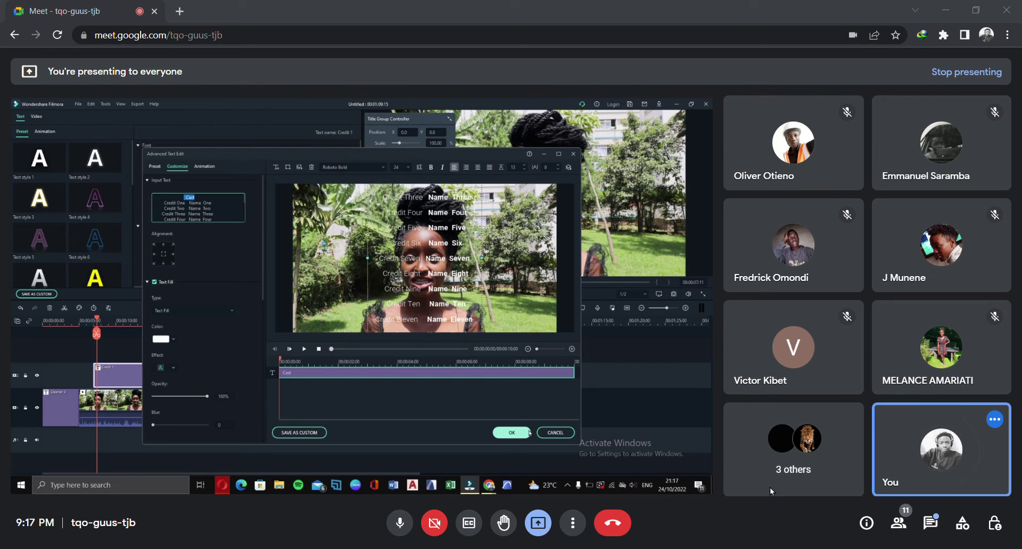
left_click(832, 85)
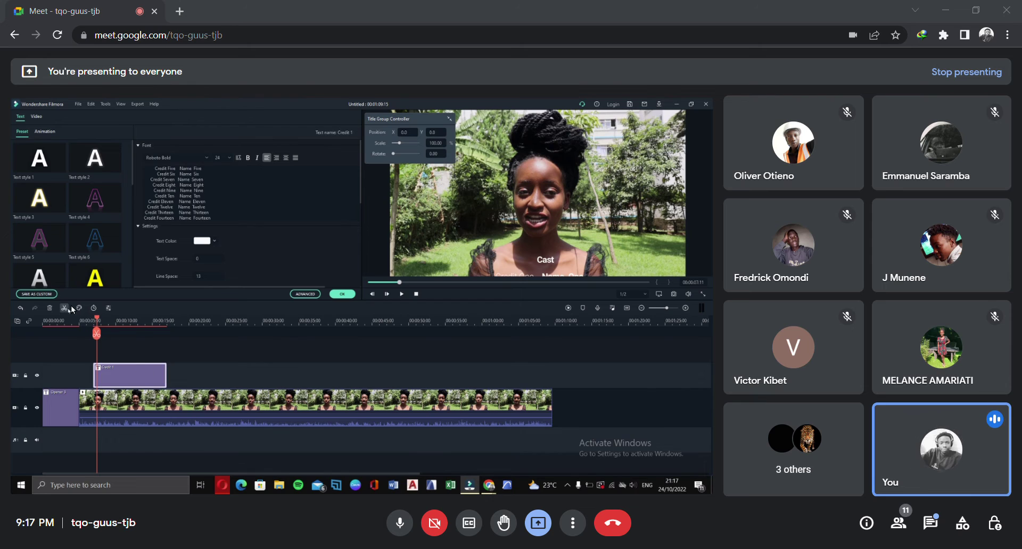
Delete the Credit 1 title from the timeline and return to the Titles templates
left_click(55, 307)
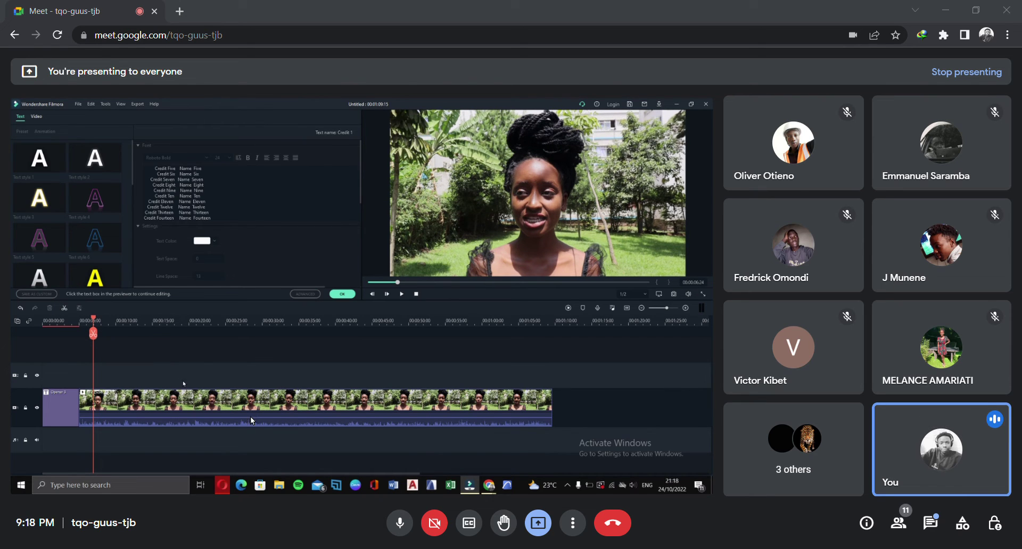
left_click(342, 294)
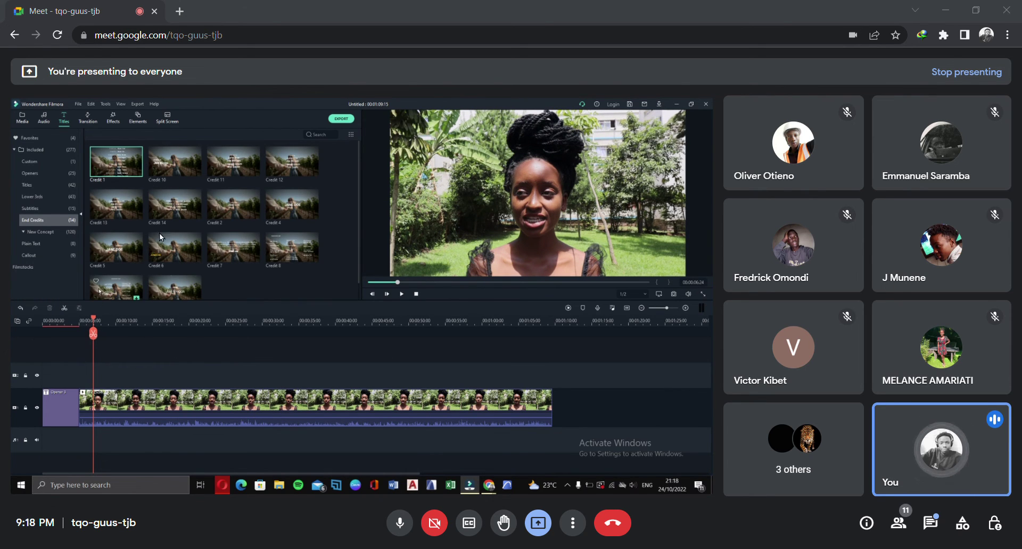
left_click(38, 185)
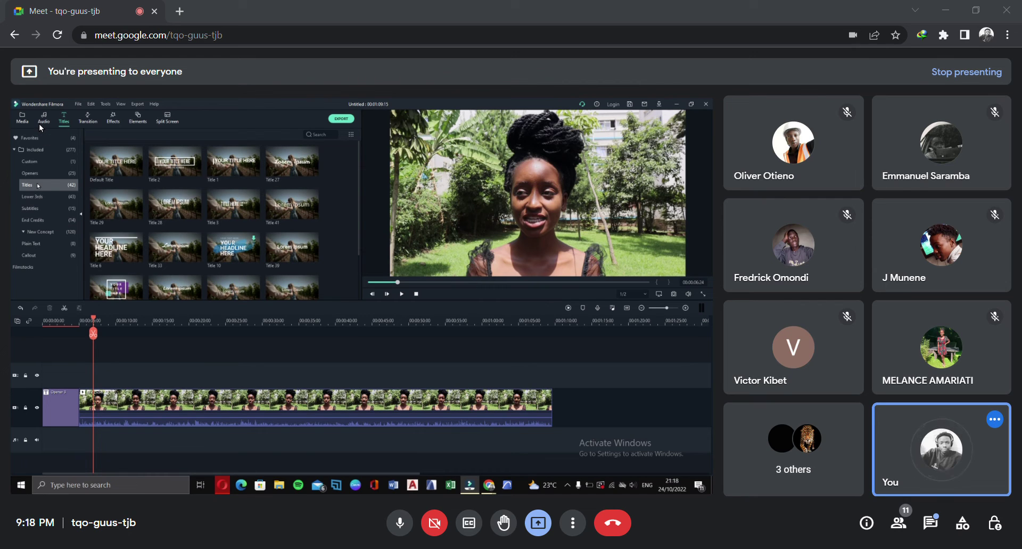
mouse_move(183, 172)
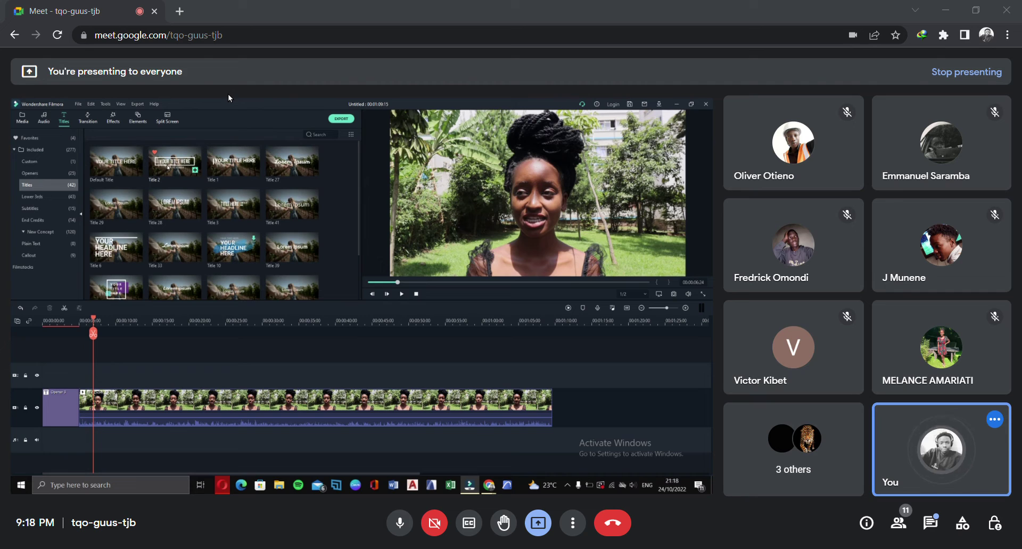
Drop Lower Third 1 from Titles > Lower Thirds onto the track above the interview clip
left_click_drag(174, 162, 160, 240)
left_click(45, 197)
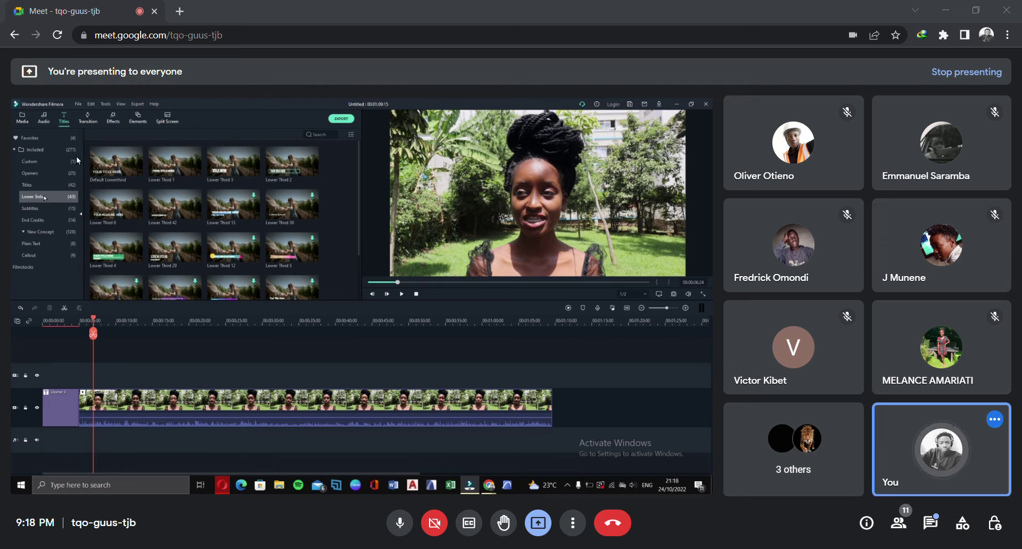
scroll(186, 195, "down", 2)
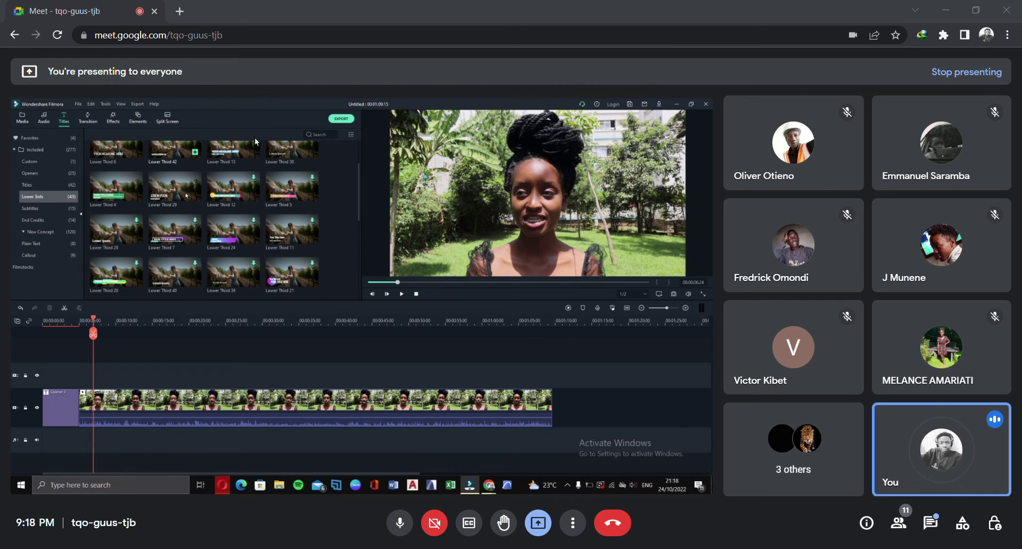
scroll(187, 195, "up", 2)
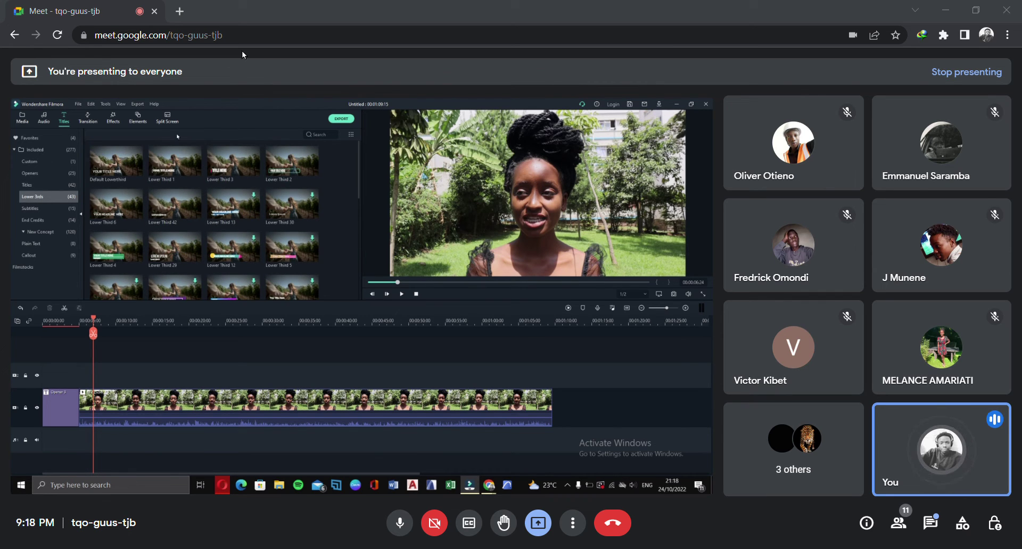
left_click(178, 161)
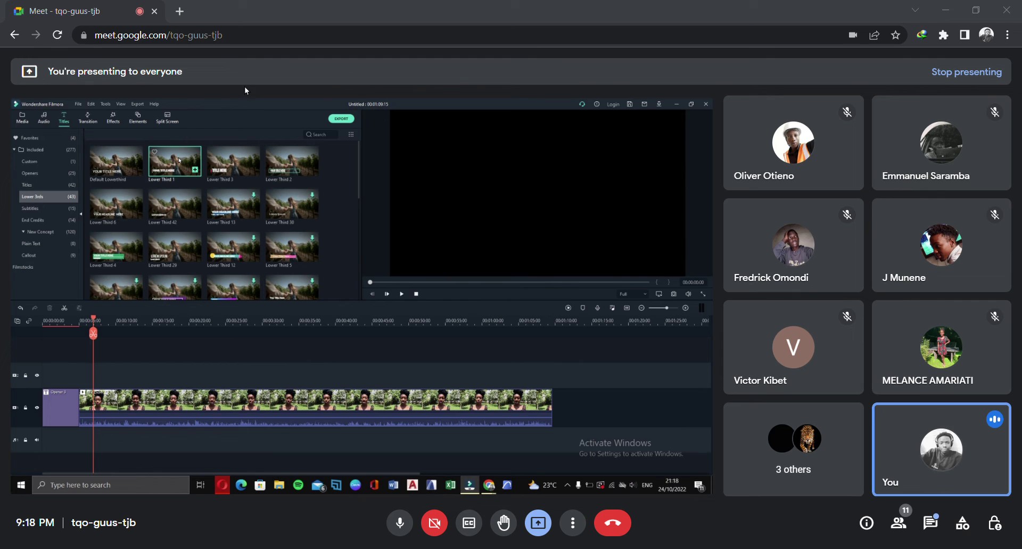
left_click_drag(242, 91, 125, 398)
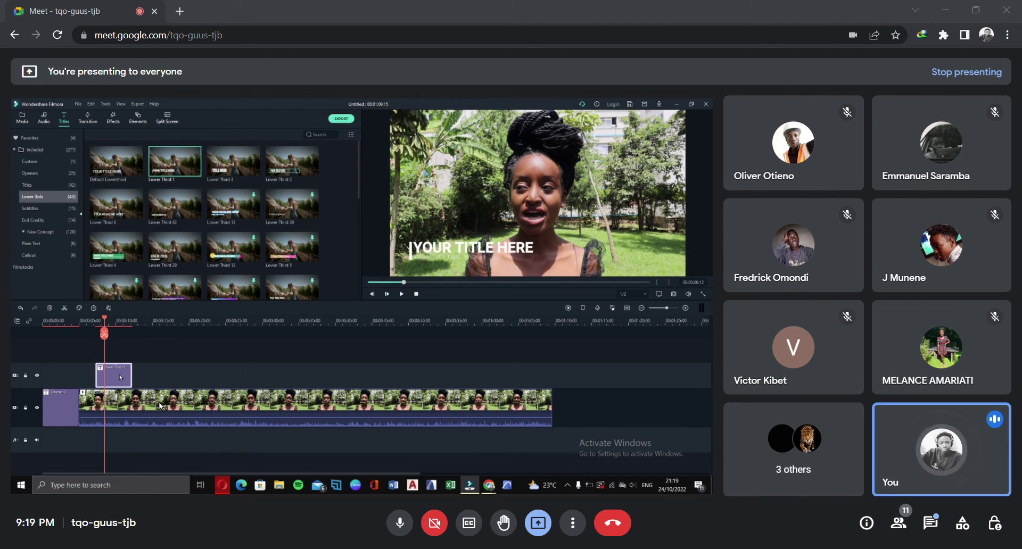
Bring up the context menu for the Lower Third 1 clip on the timeline
right_click(120, 375)
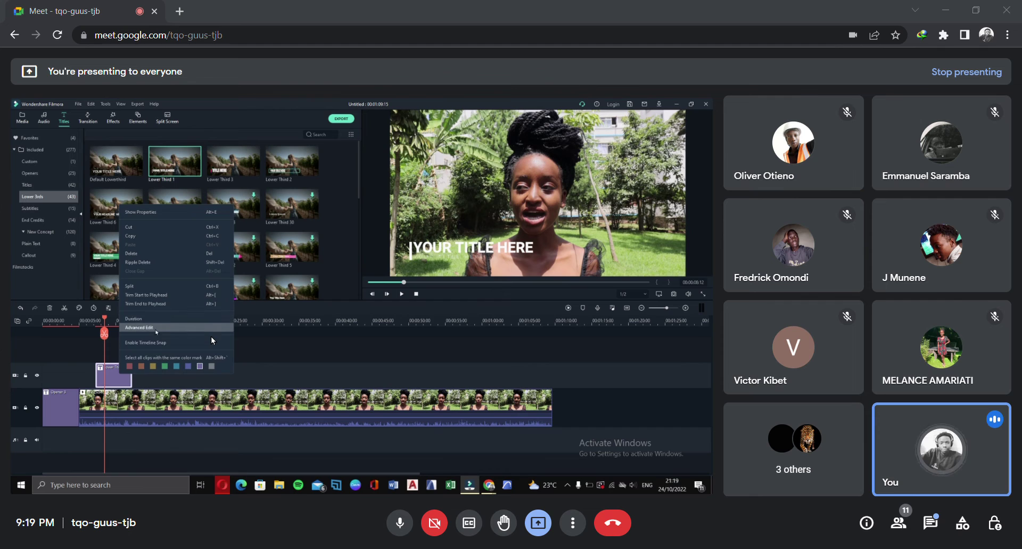
In Advanced Edit, select the main title layer's placeholder text and type the interviewee's full name
left_click(155, 331)
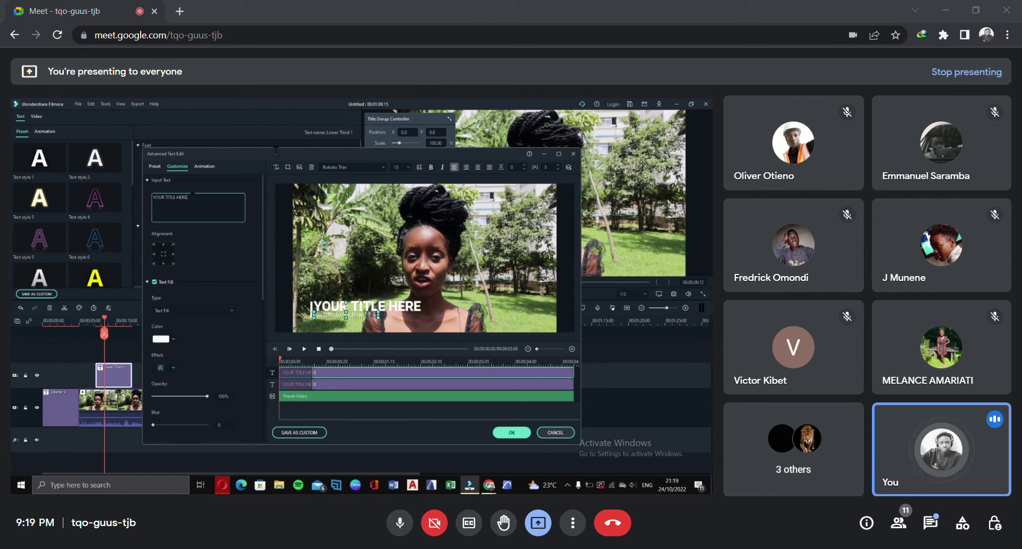
left_click_drag(193, 197, 147, 197)
left_click(562, 303)
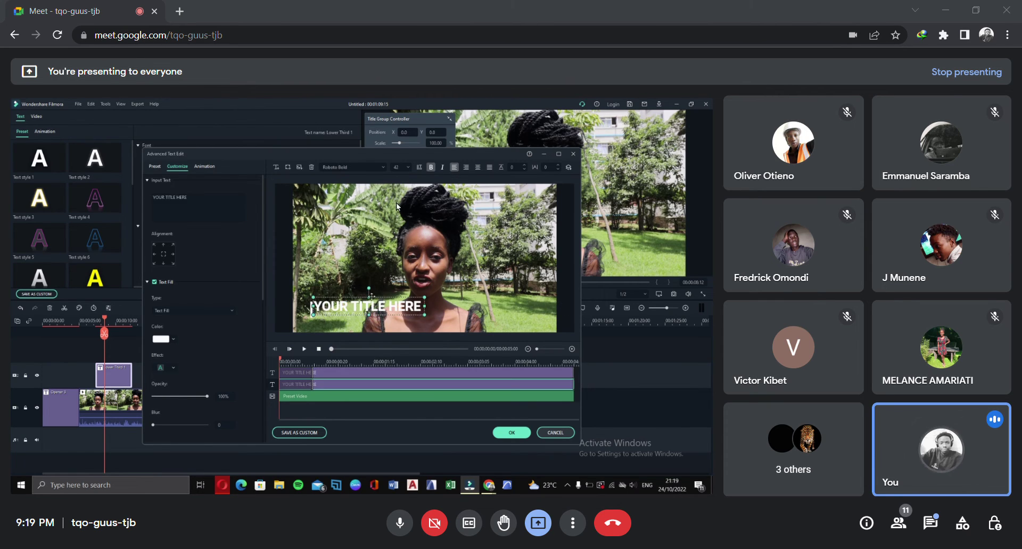
left_click_drag(261, 142, 164, 133)
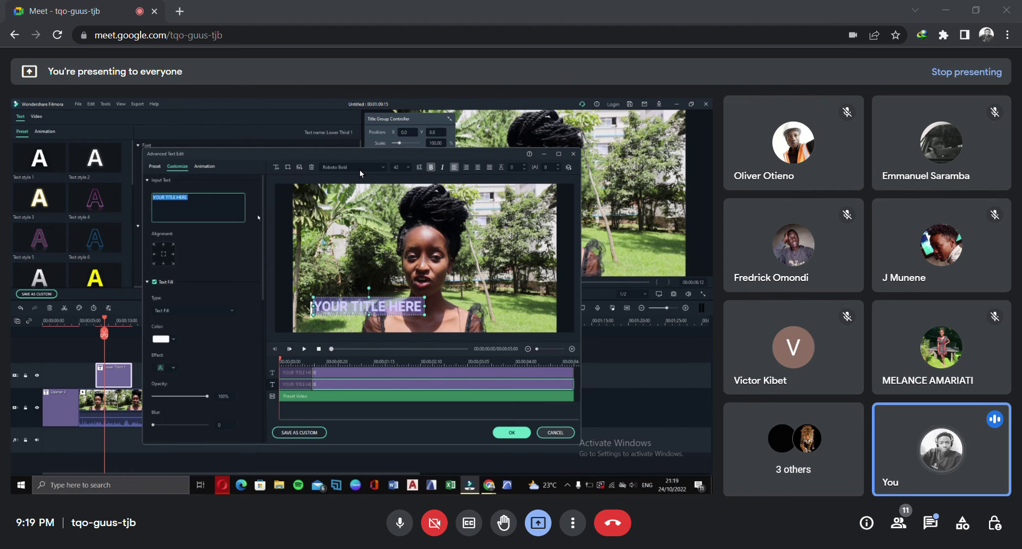
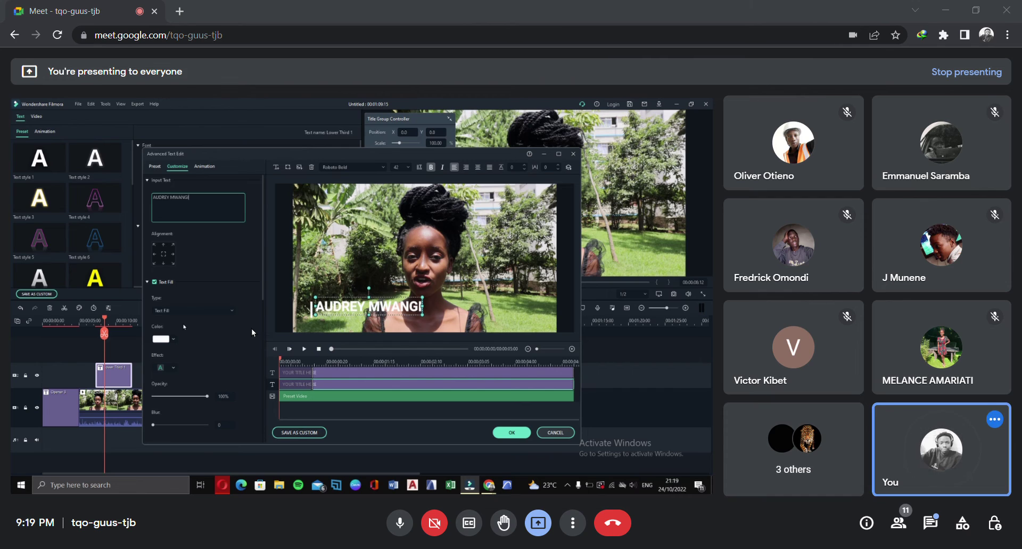
Try black and pale green text fills, settle on light green, and apply the edits with OK
left_click(174, 340)
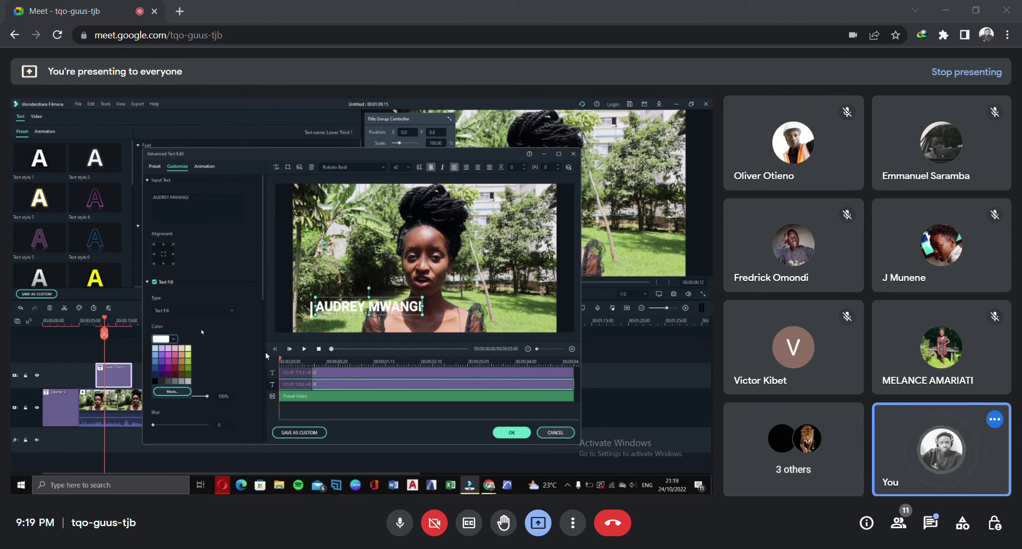
left_click(156, 382)
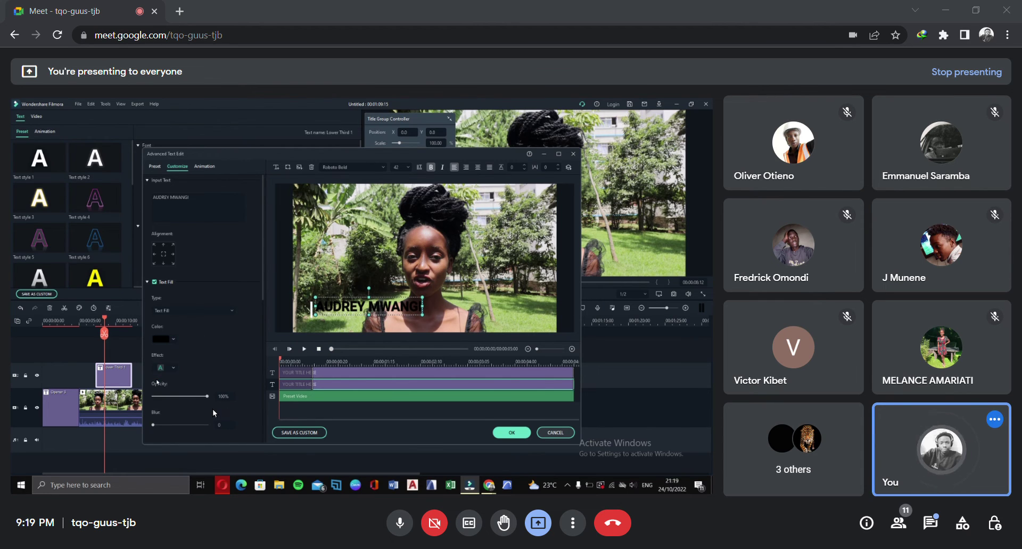
left_click(174, 338)
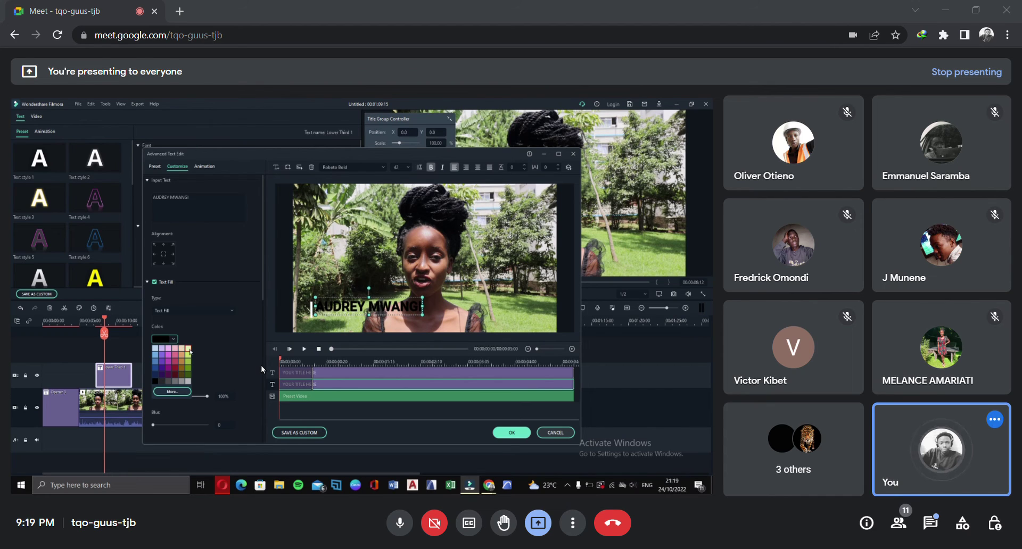
left_click(185, 351)
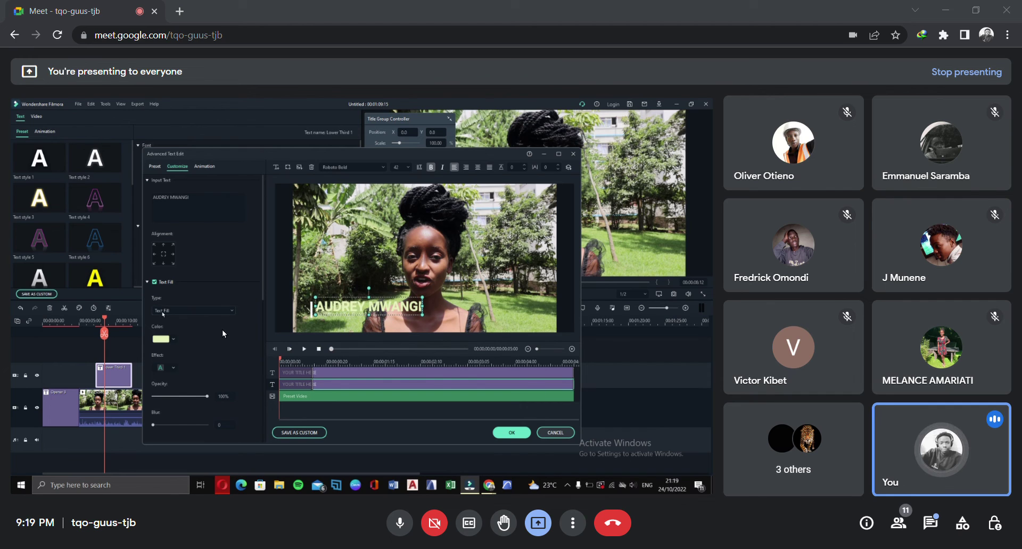
left_click(174, 338)
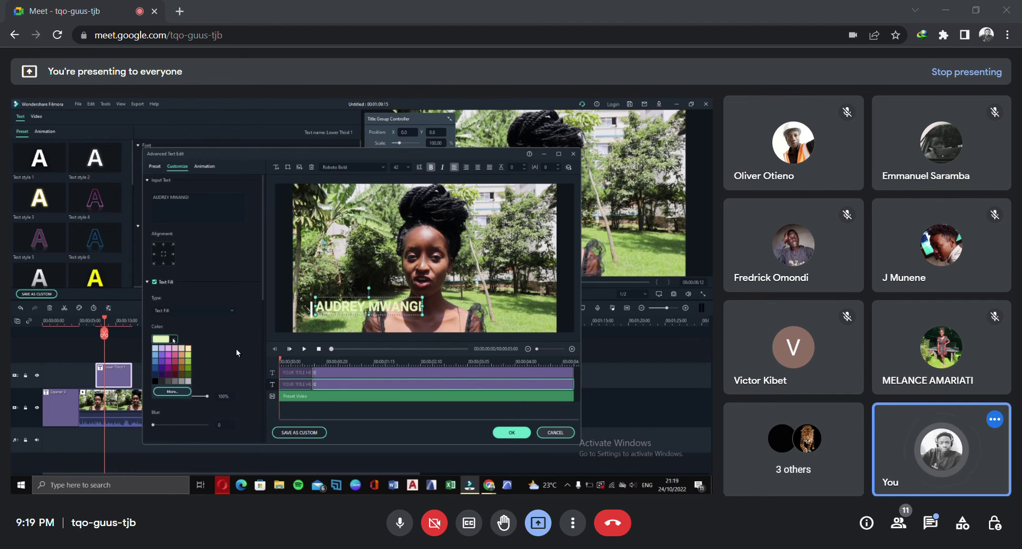
left_click(156, 381)
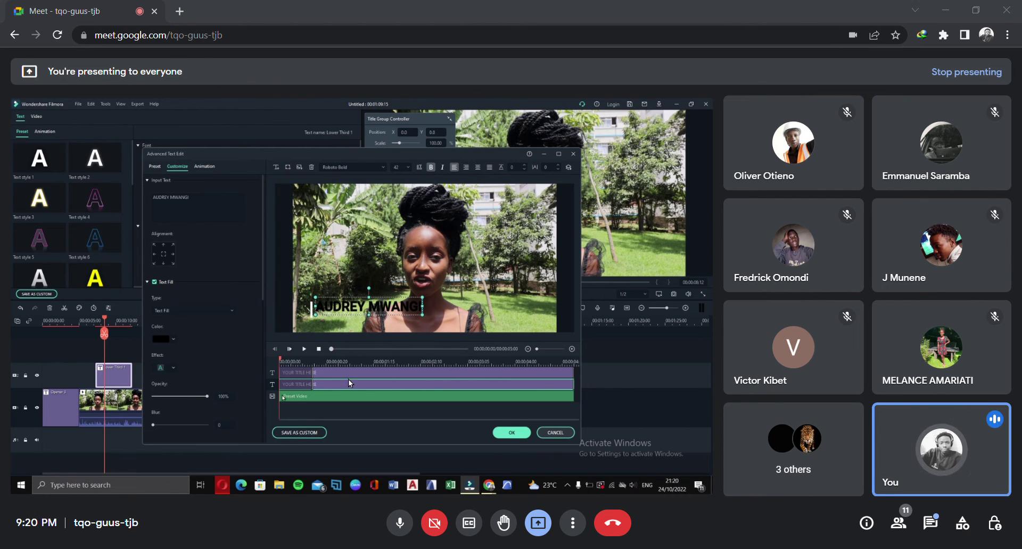
left_click(173, 339)
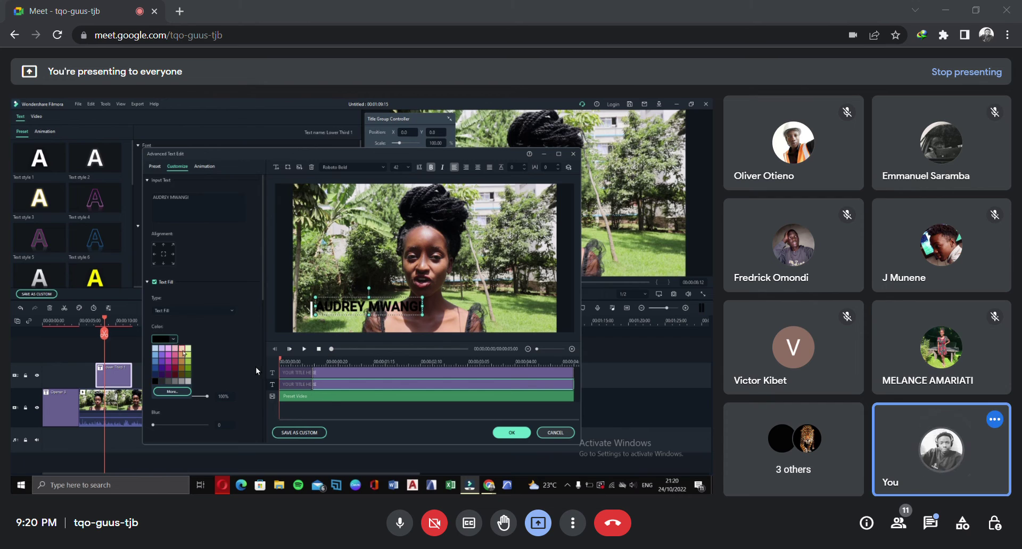
left_click(188, 348)
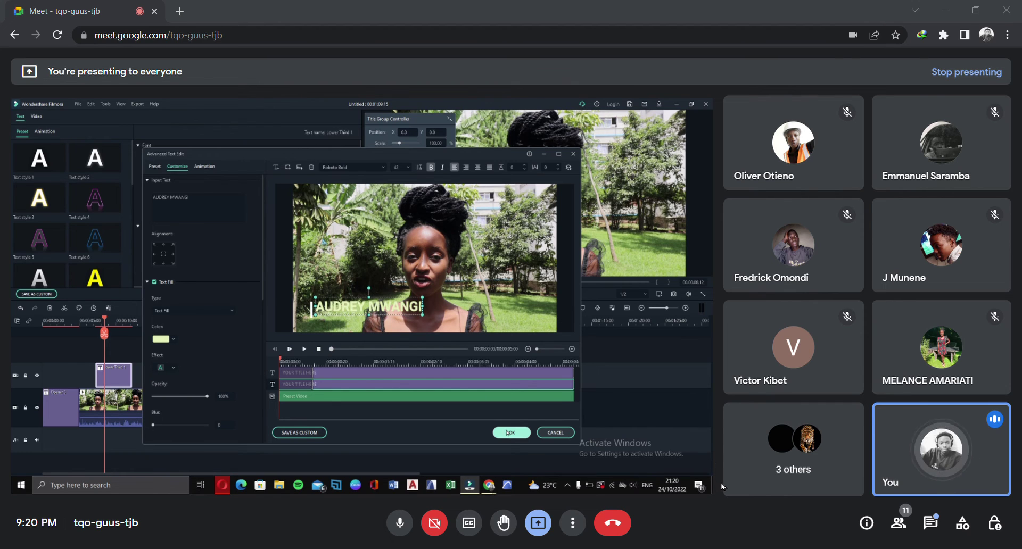
left_click(512, 433)
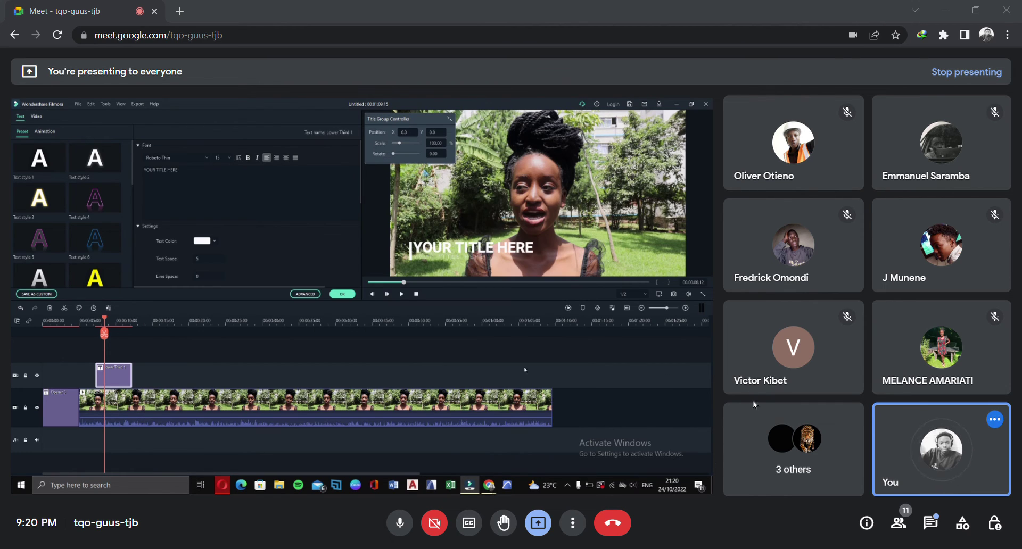
Switch the library to Media > Sample Colors and select the Black colour clip
left_click(343, 294)
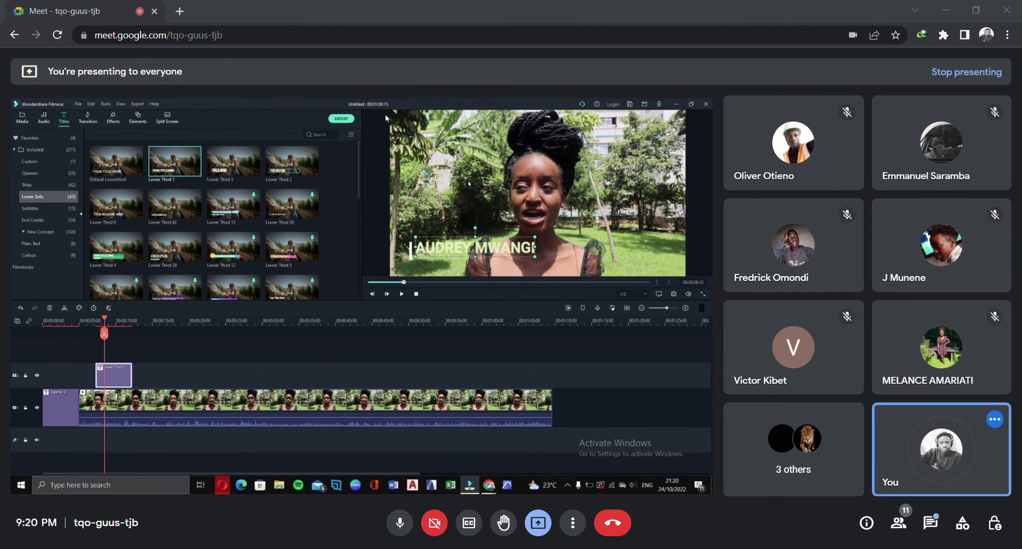
left_click(22, 118)
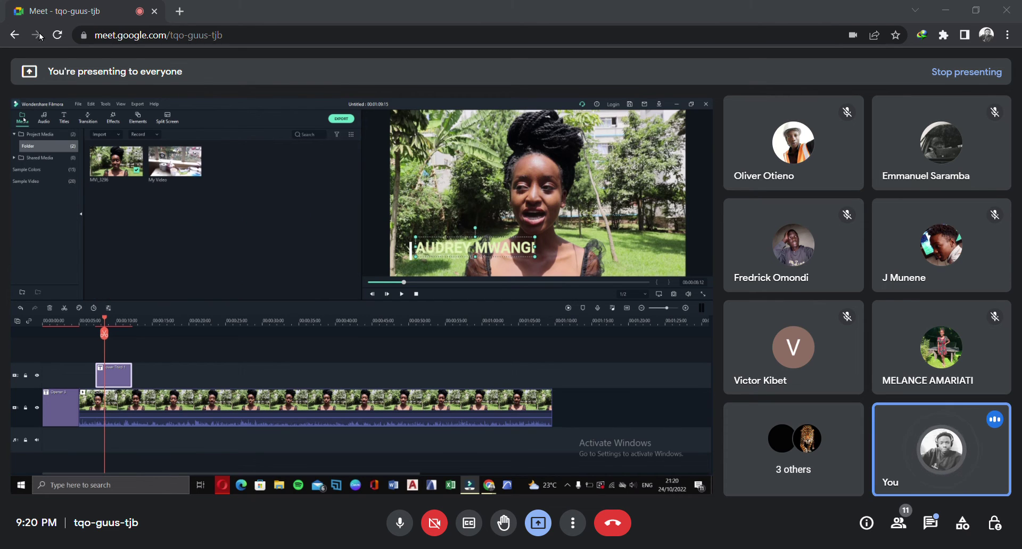
left_click(45, 171)
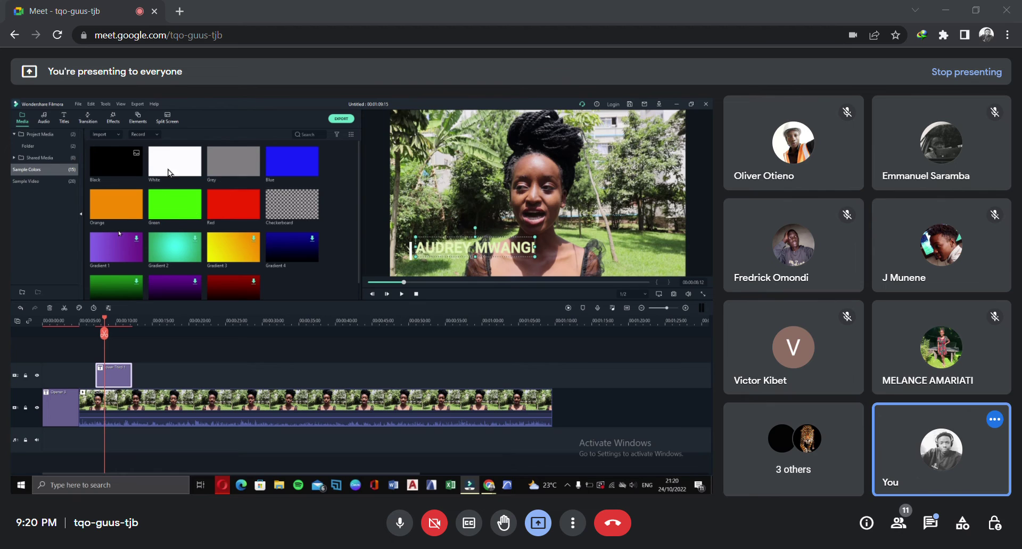
left_click(117, 163)
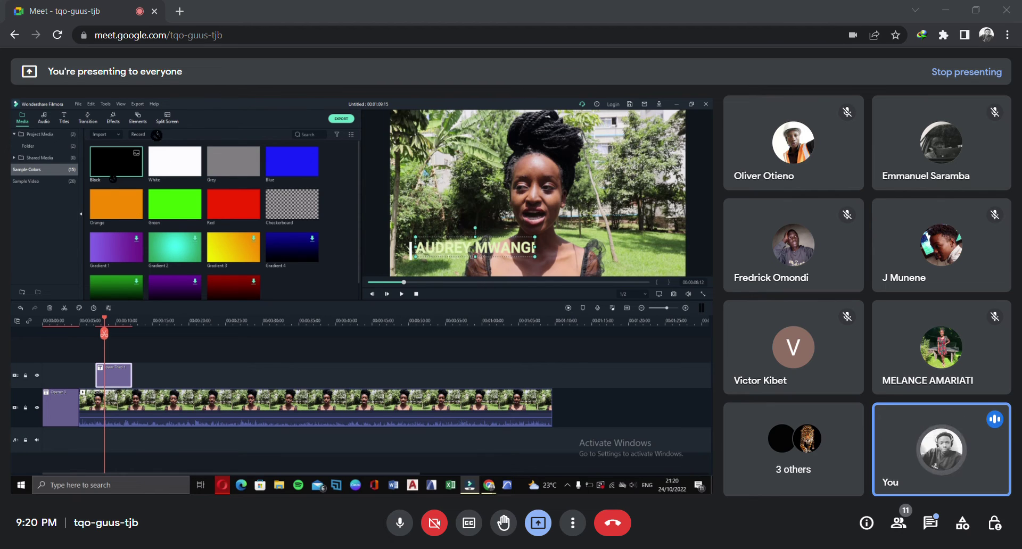
Add a Black colour clip between title and video and shrink it to a bottom strip
left_click_drag(166, 356, 143, 373)
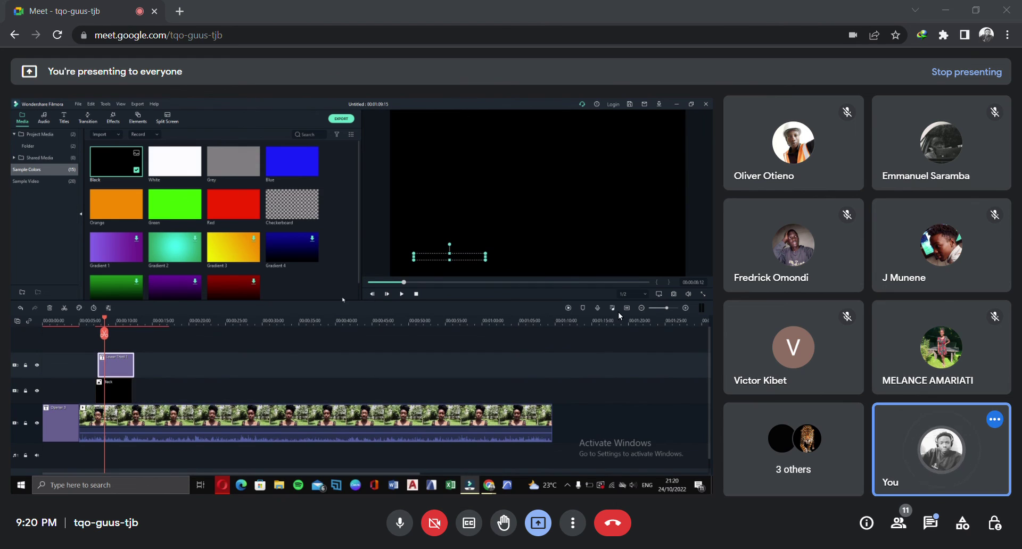
left_click(513, 177)
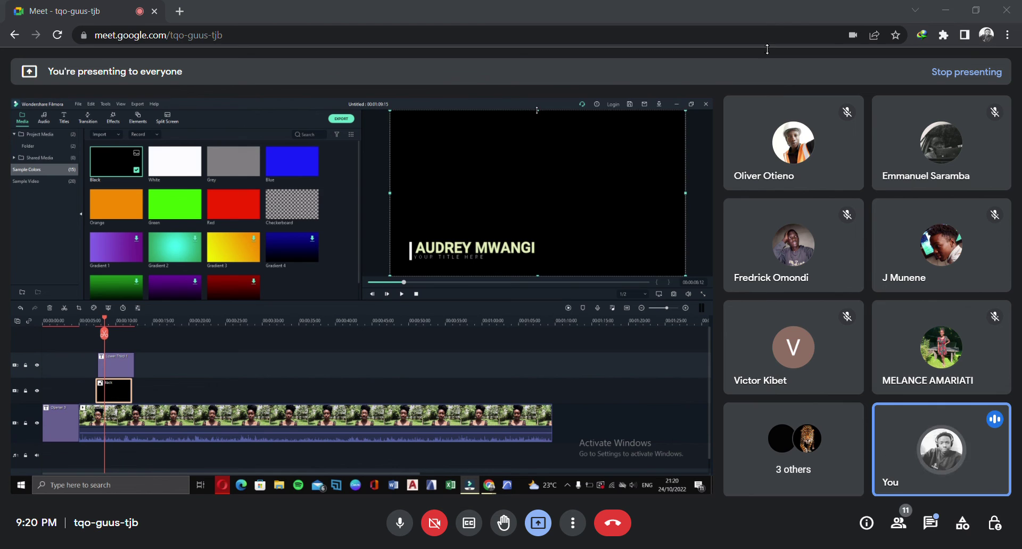
left_click_drag(539, 112, 532, 241)
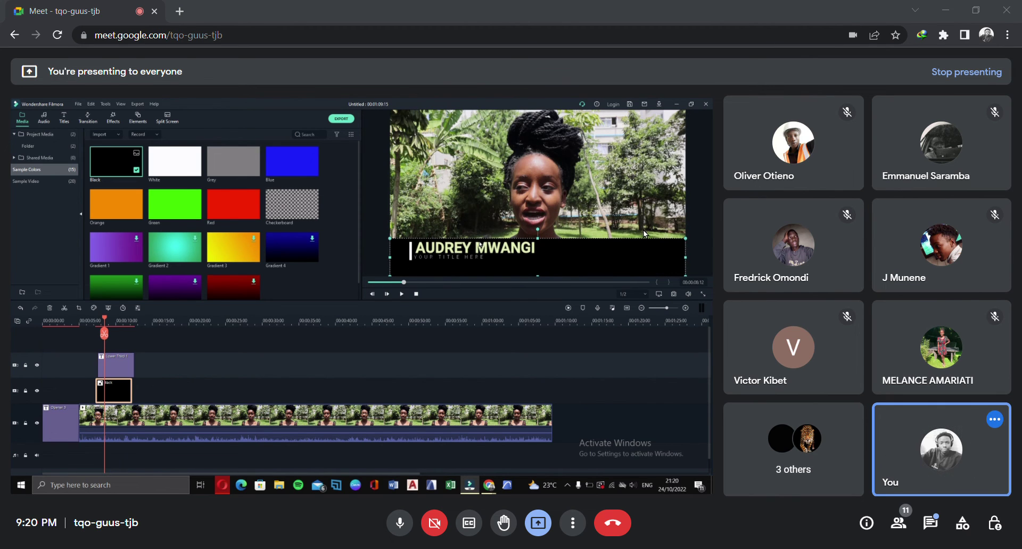
Move the name text and white bar onto the black strip, then shrink the bar to fit
left_click(449, 251)
left_click_drag(450, 252, 543, 263)
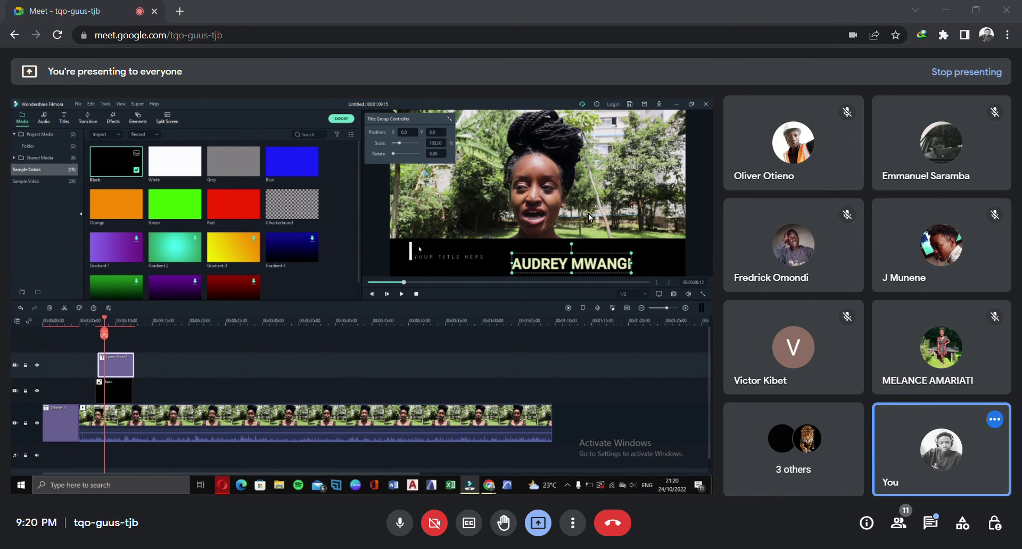
left_click(411, 245)
left_click_drag(411, 245, 414, 263)
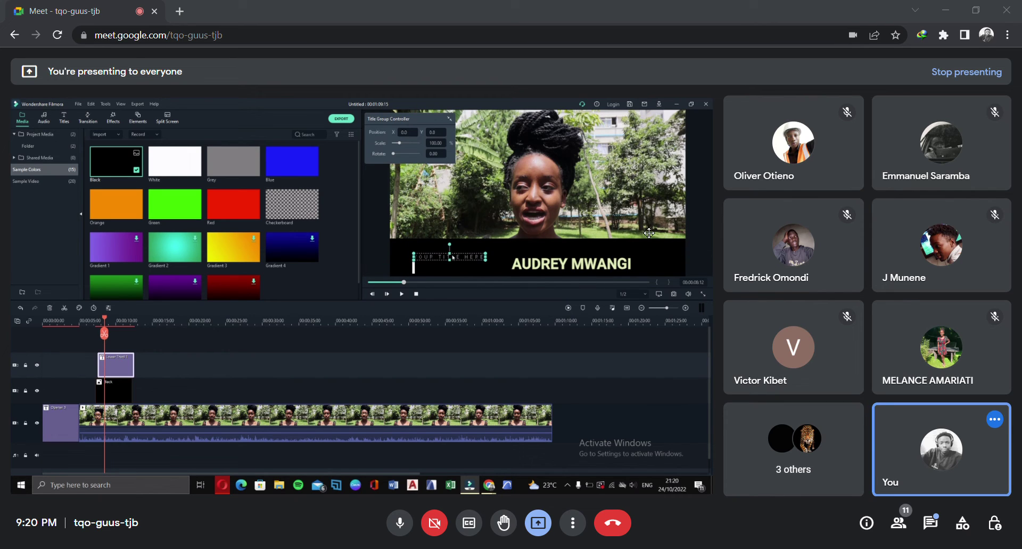
left_click(451, 261)
left_click(650, 246)
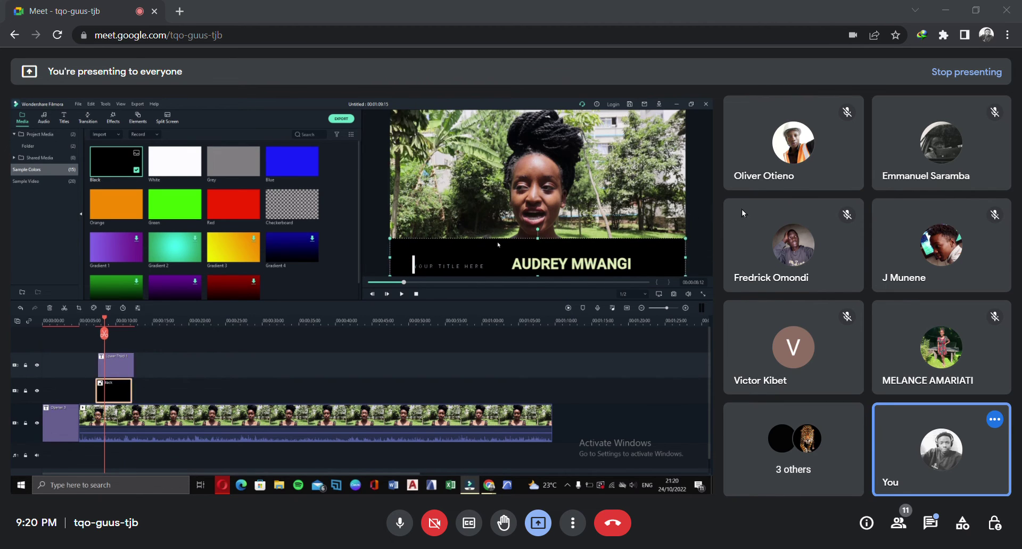
left_click_drag(538, 238, 537, 254)
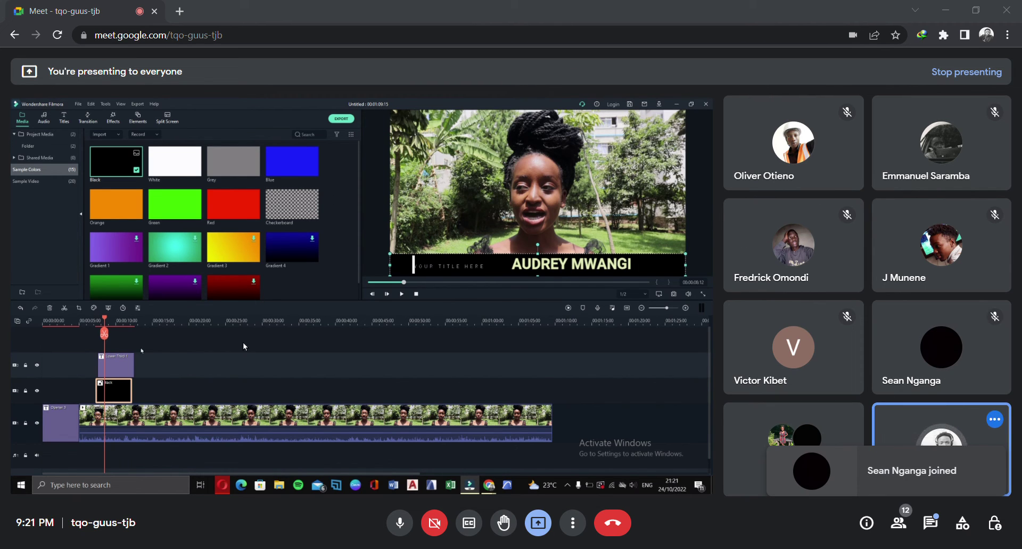
mouse_move(138, 320)
left_mouse_down()
mouse_move(124, 315)
mouse_move(155, 321)
left_mouse_up()
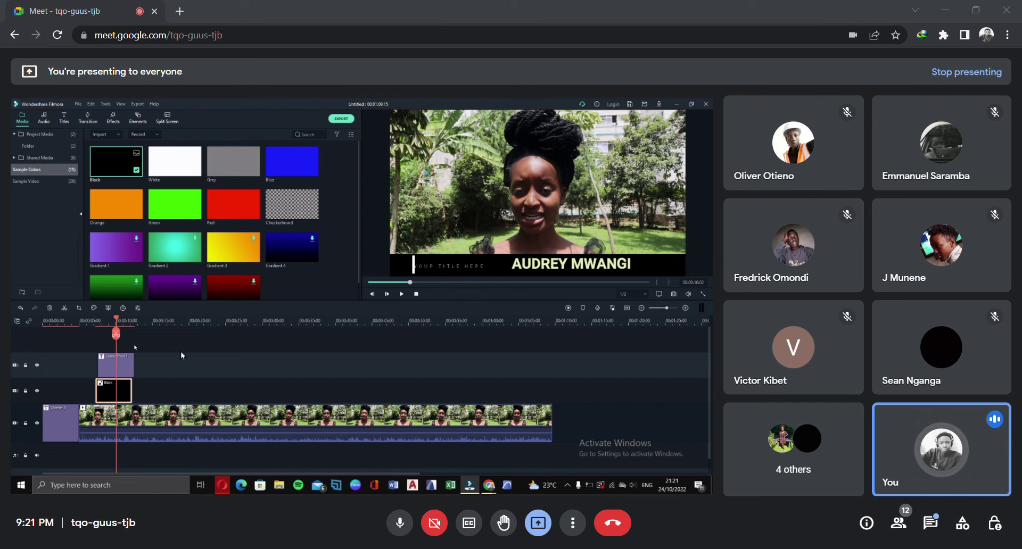
left_click(110, 321)
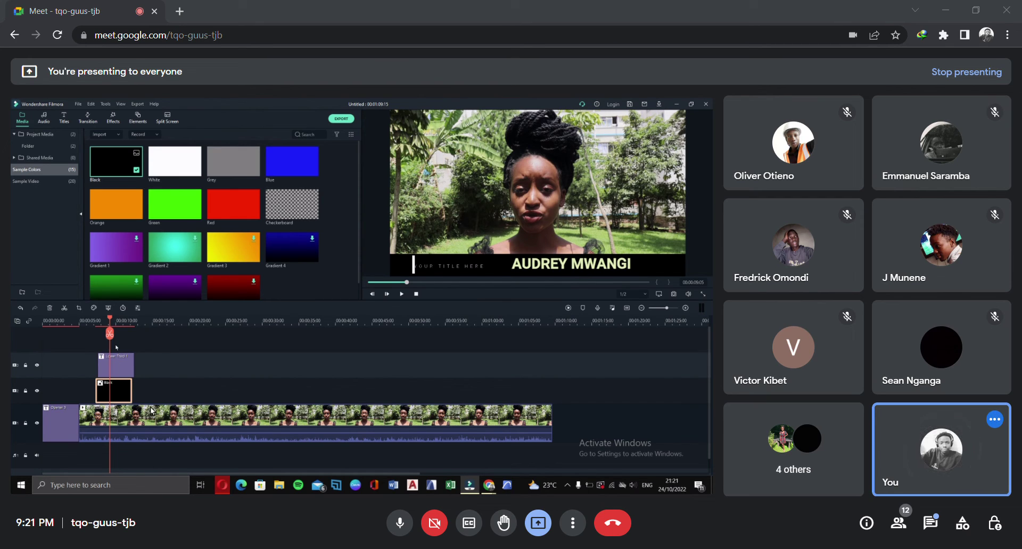
left_click(115, 370)
left_click(116, 389)
left_click_drag(122, 365, 119, 369)
left_click(115, 396)
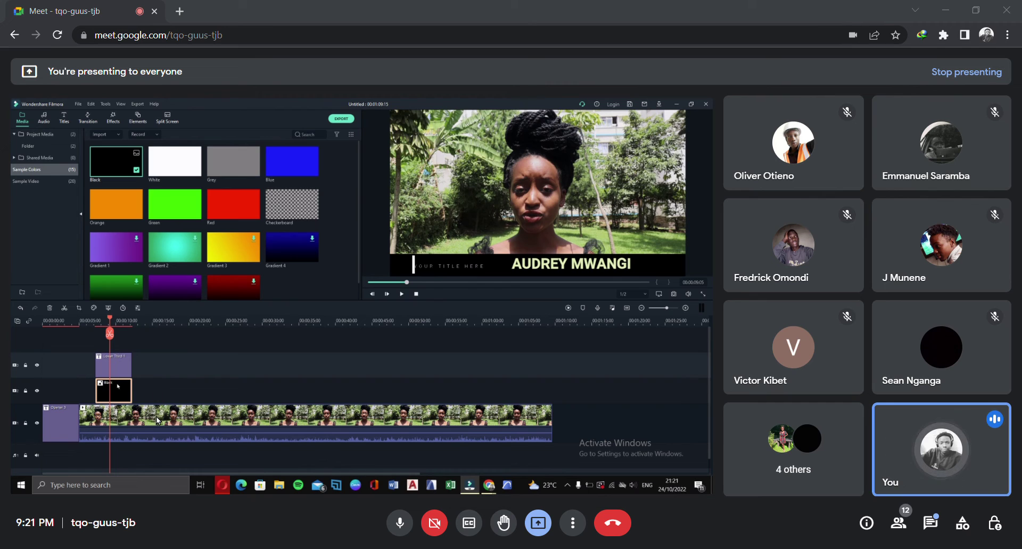
Move the Black clip onto a track above the title and scrub from about 7 seconds to check
left_click_drag(156, 419, 157, 352)
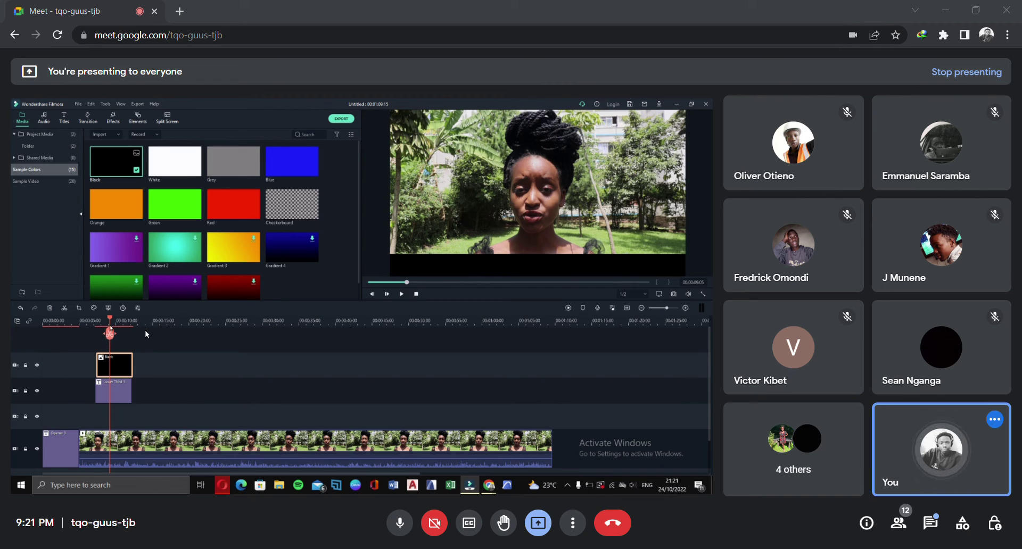
left_click(148, 418)
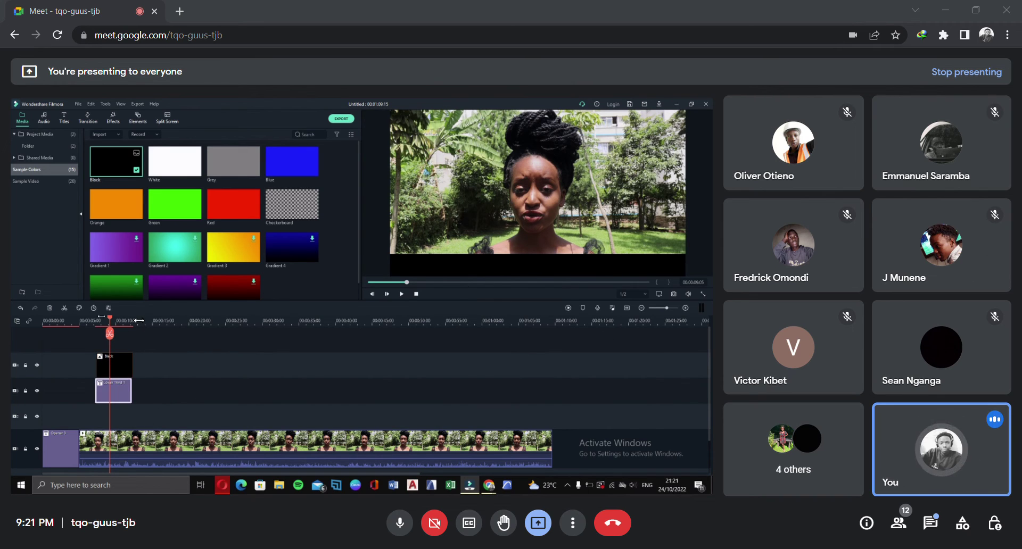
left_click_drag(148, 321, 124, 323)
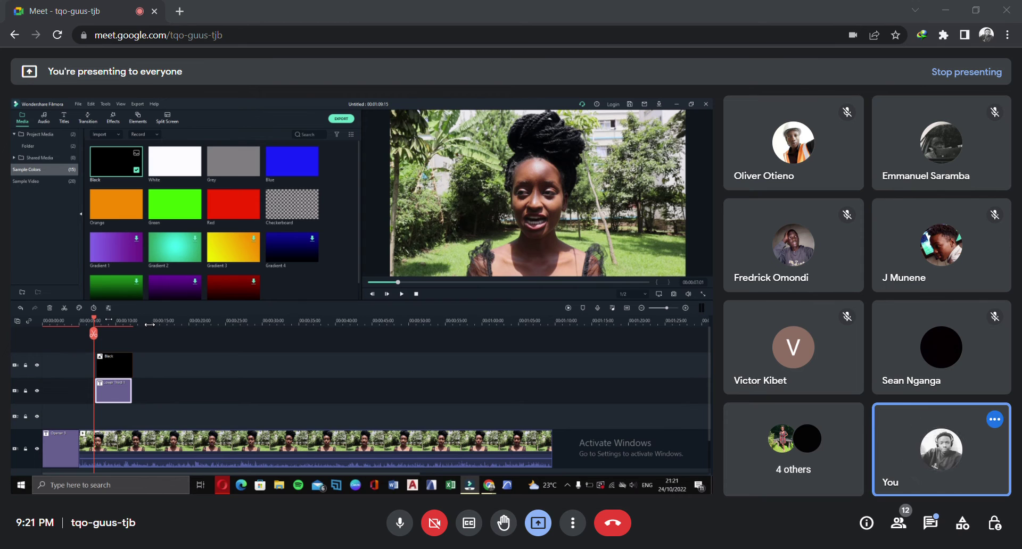
left_click_drag(136, 322, 112, 360)
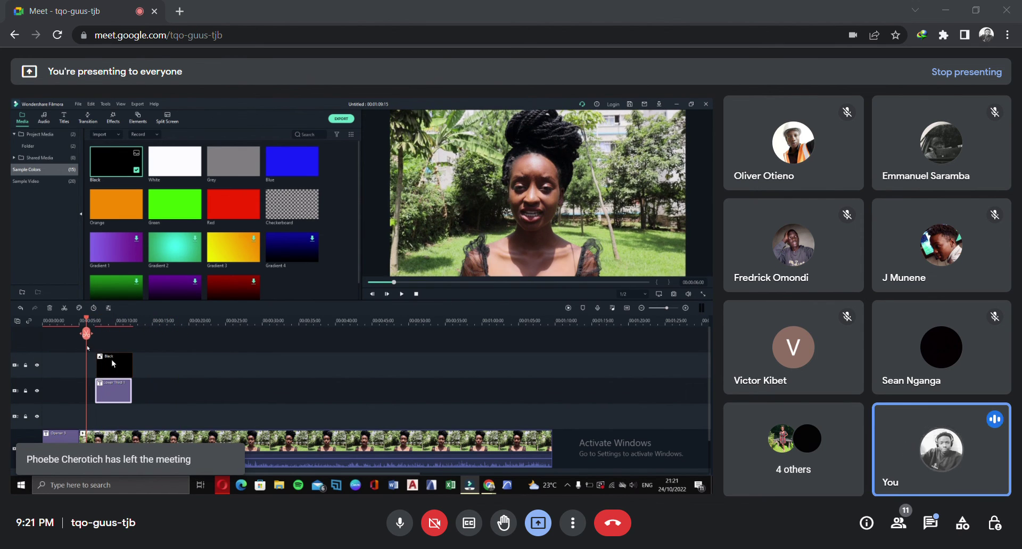
left_click(120, 361)
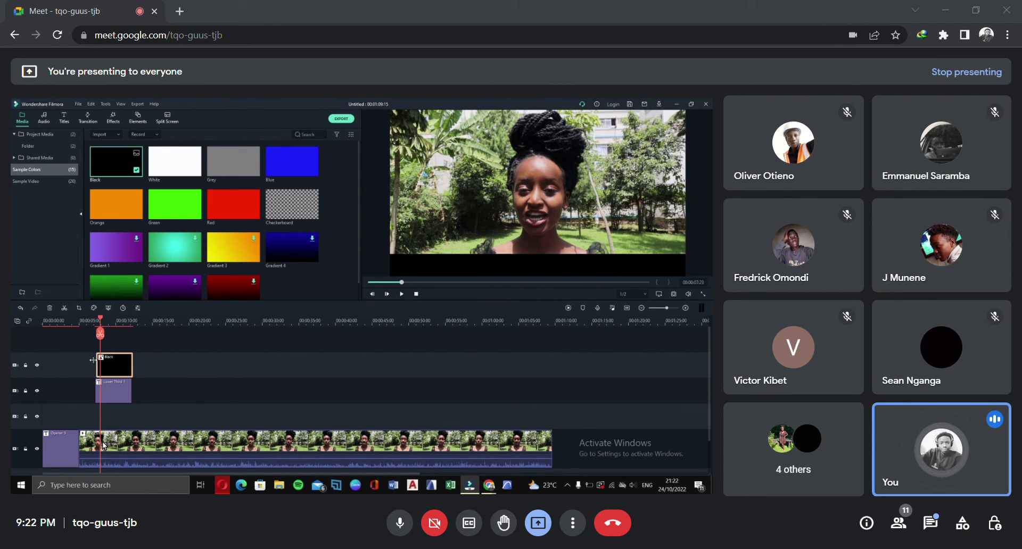
scroll(184, 422, "down", 2)
scroll(183, 422, "up", 2)
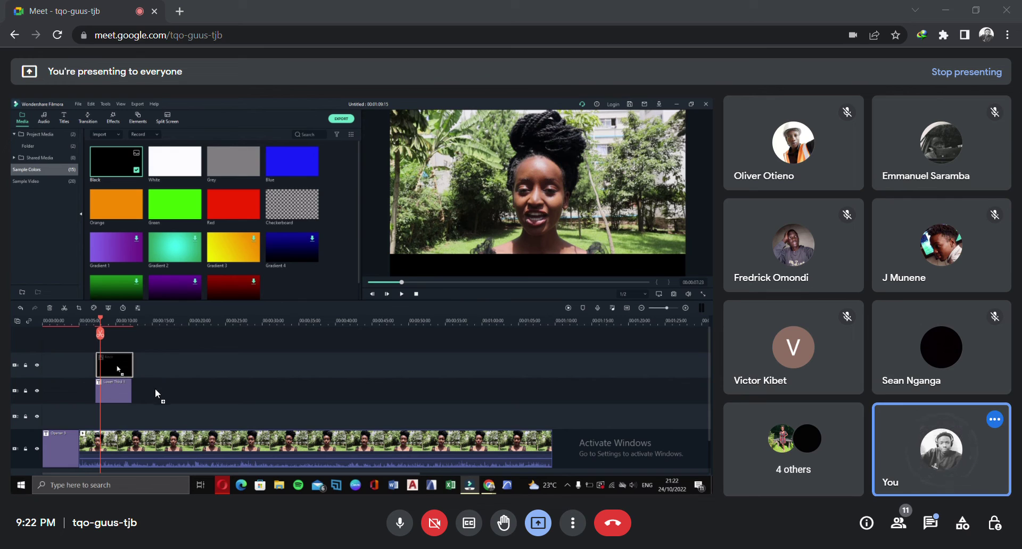
Put the black bar back beneath Lower Third 1 and drag the interview clip to the top track
left_click(118, 388)
left_click_drag(118, 388, 116, 420)
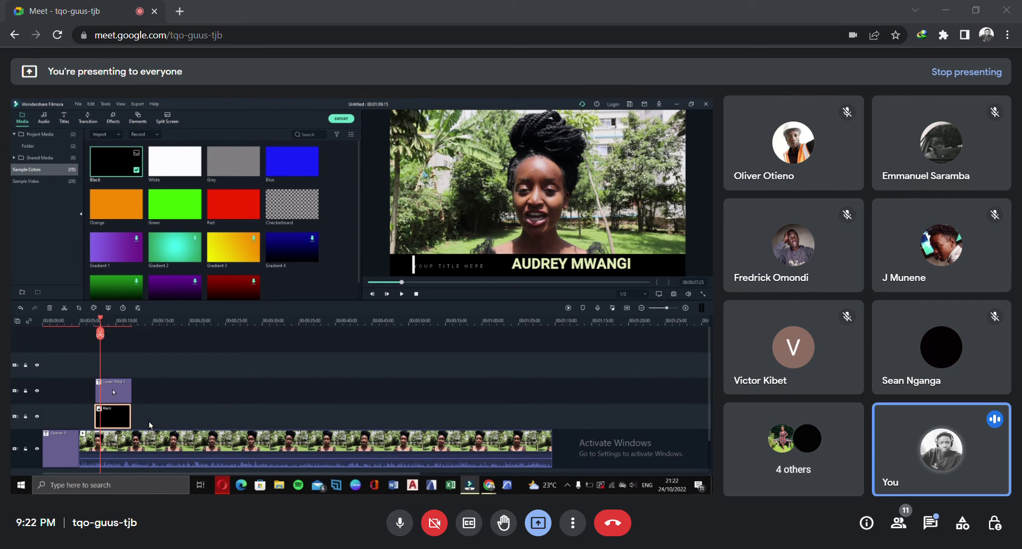
left_click(115, 394)
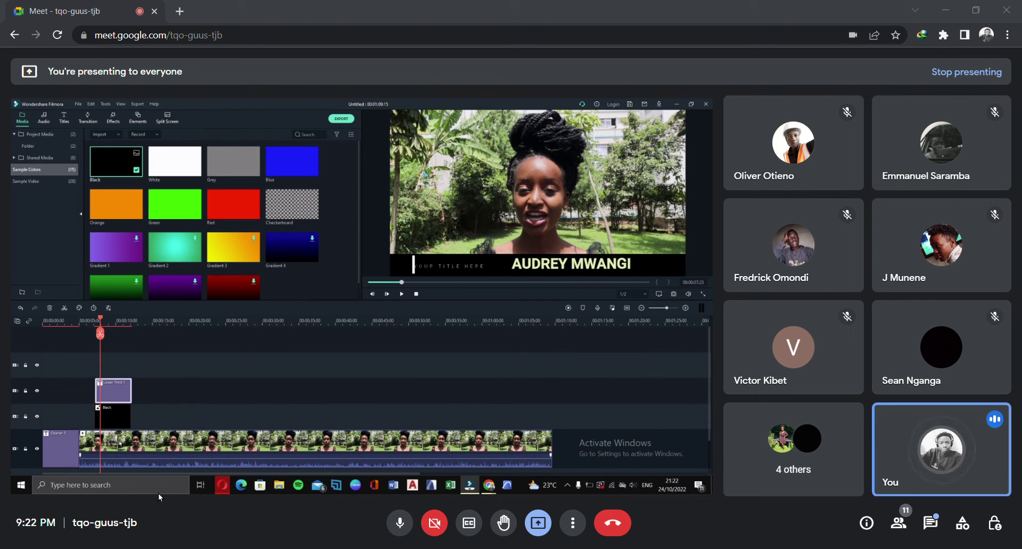
left_click_drag(175, 505, 174, 392)
Move the interview clip down a track and enlarge the Black clip to cover most of the frame
left_click(112, 416)
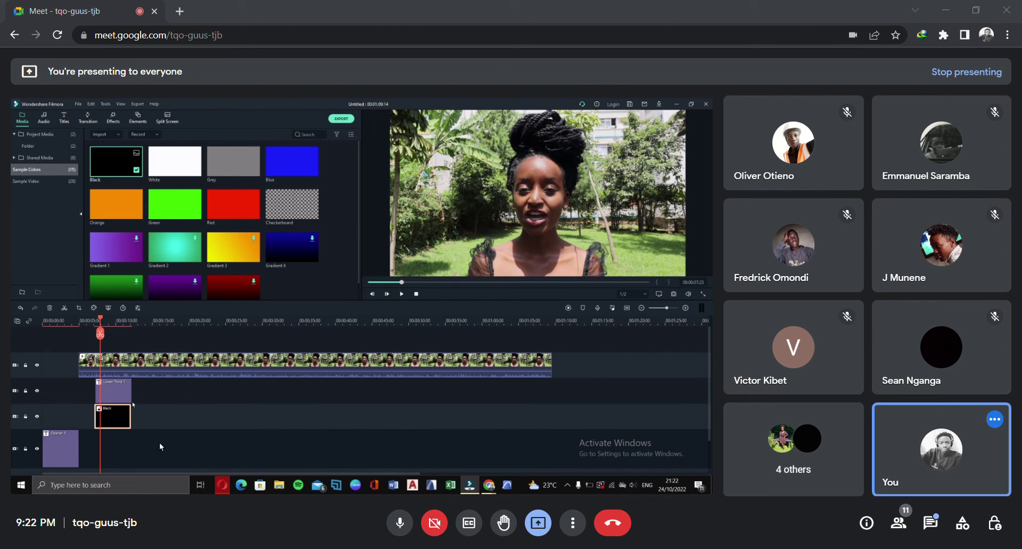
left_click_drag(219, 375, 190, 470)
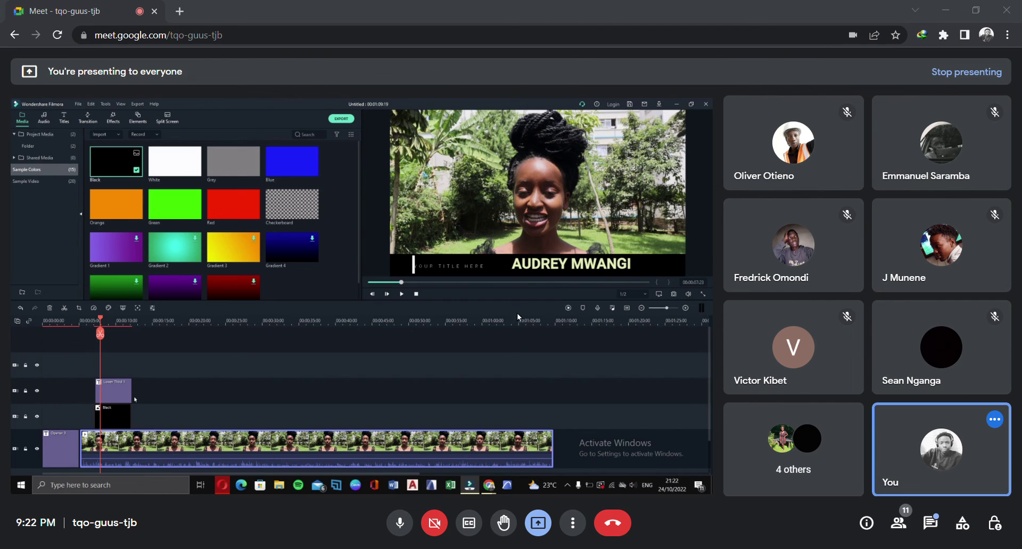
left_click(707, 250)
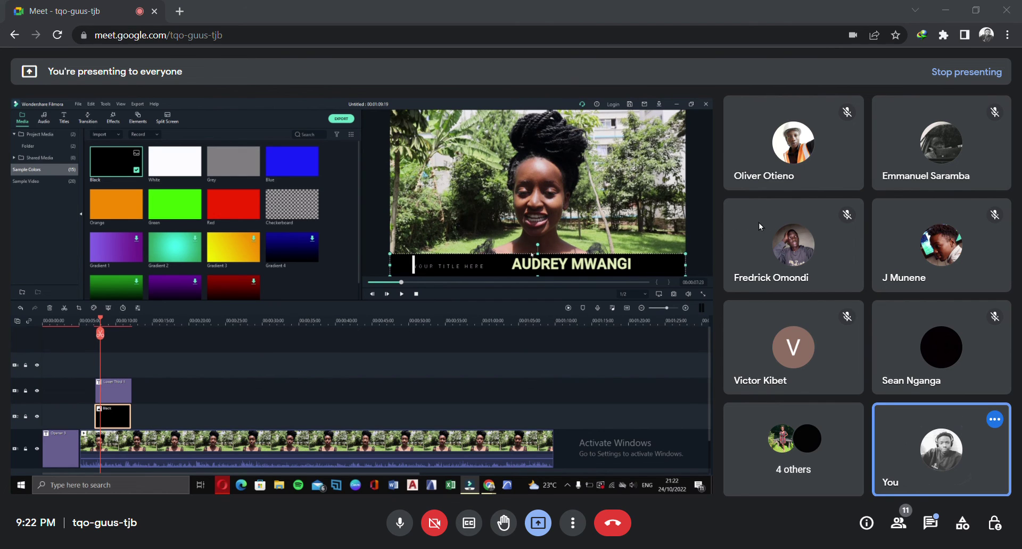
left_click_drag(538, 248, 547, 112)
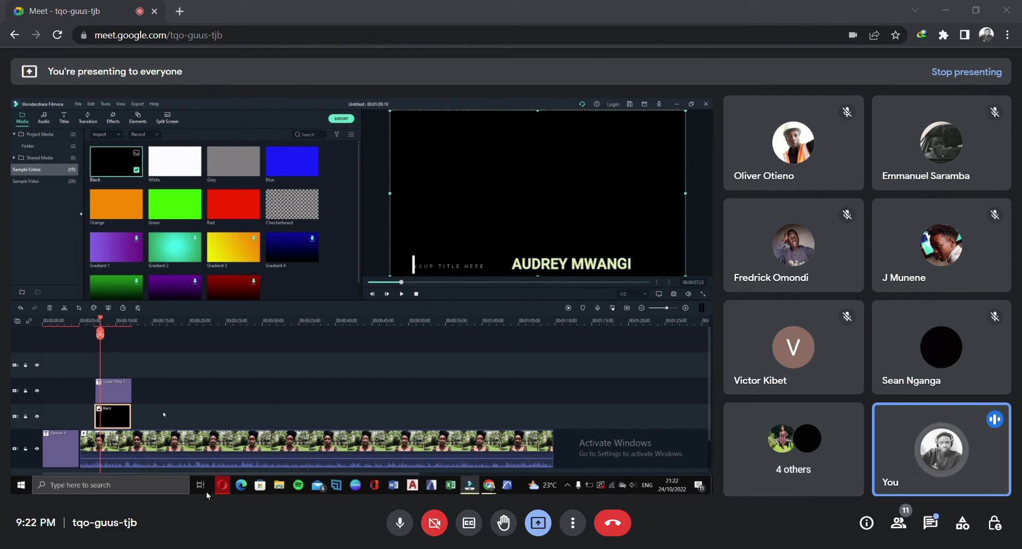
scroll(245, 464, "down", 2)
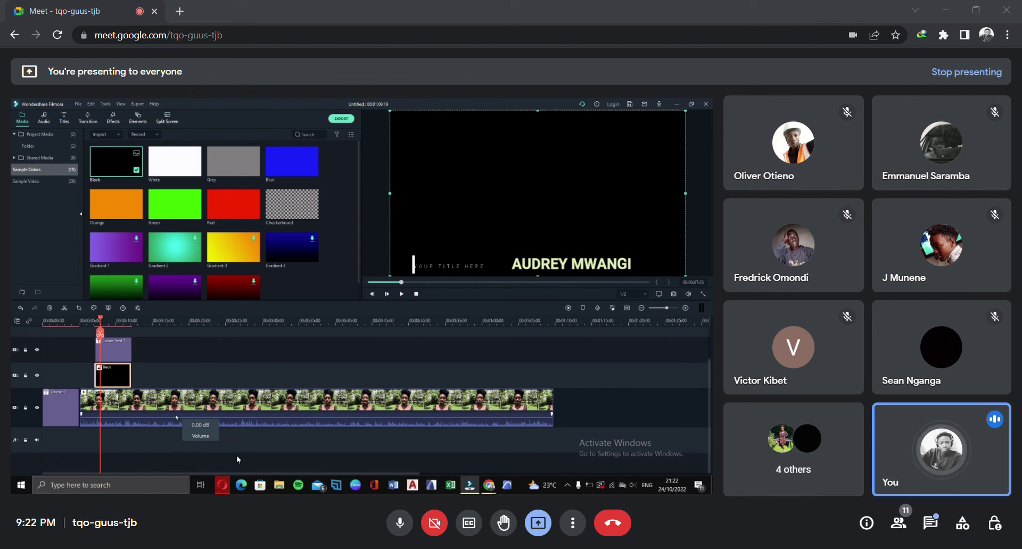
scroll(166, 358, "up", 2)
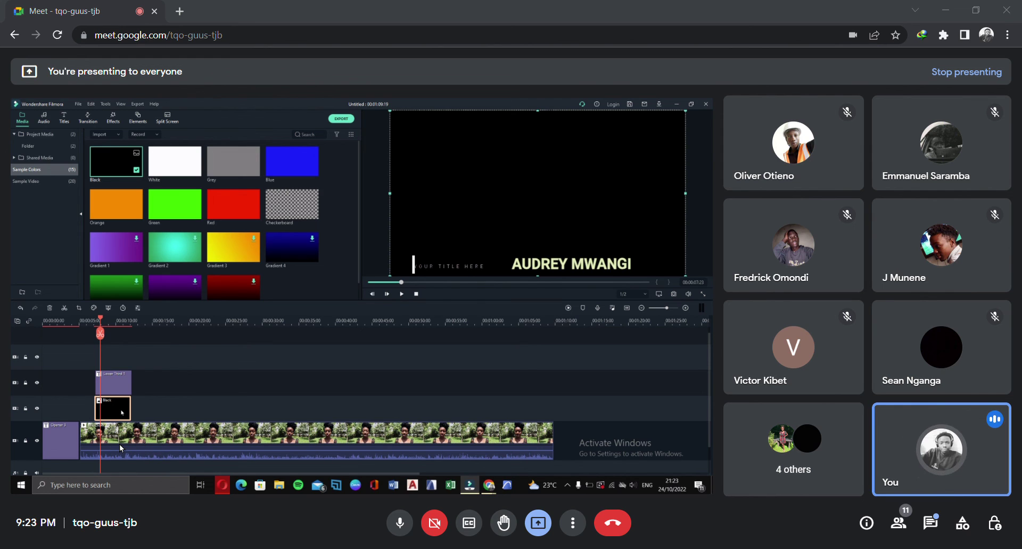
Place the interview clip on the bottom track after Opener 3, undoing a stray move
left_click_drag(245, 494, 240, 381)
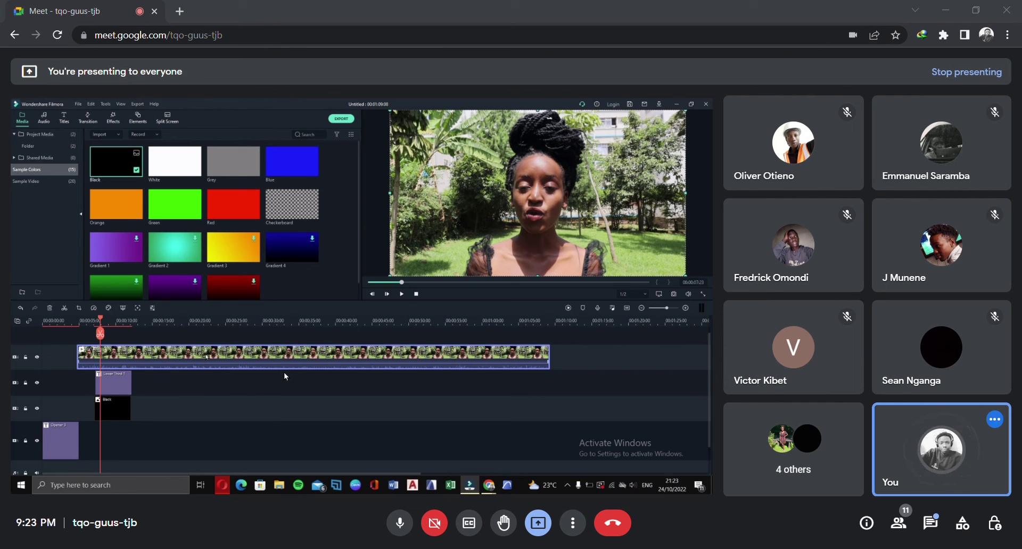
left_click_drag(283, 372, 281, 500)
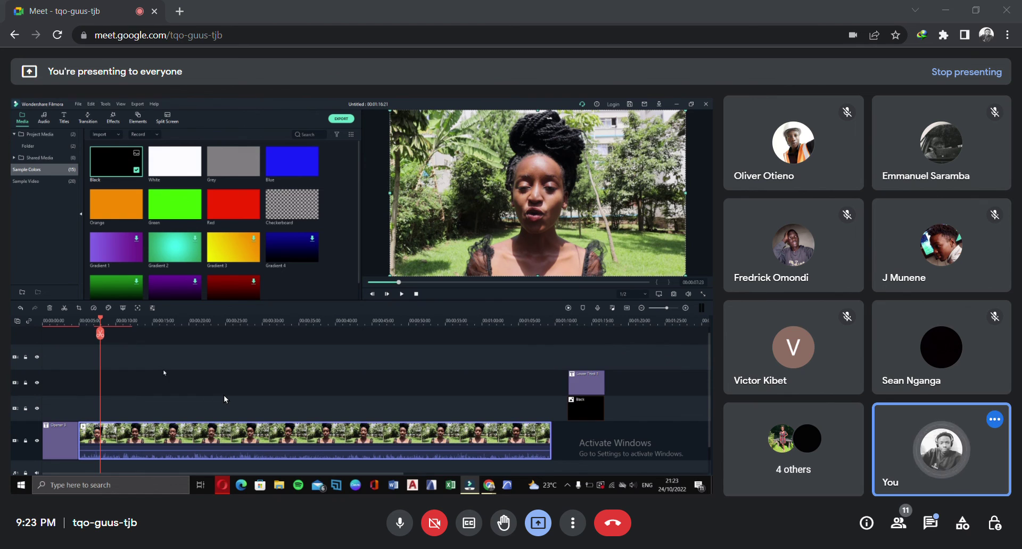
left_click(19, 309)
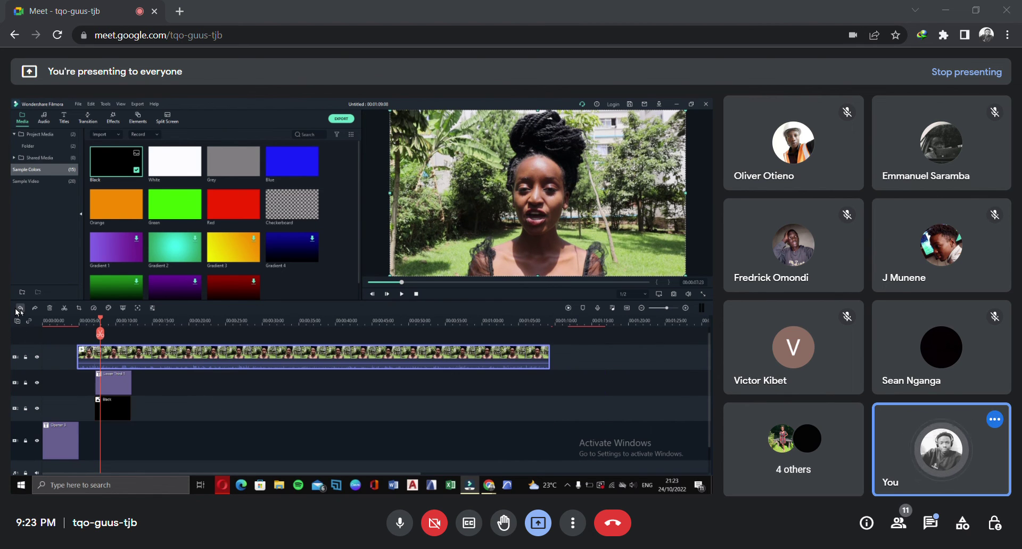
left_click(19, 309)
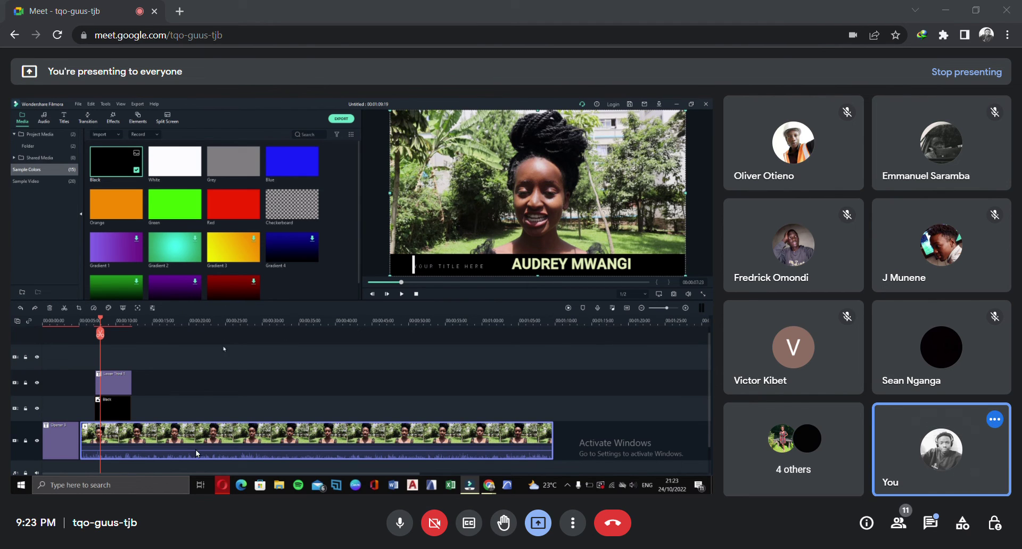
Reseat the interview clip on its track and set the playhead to about 19 seconds
left_click(233, 490)
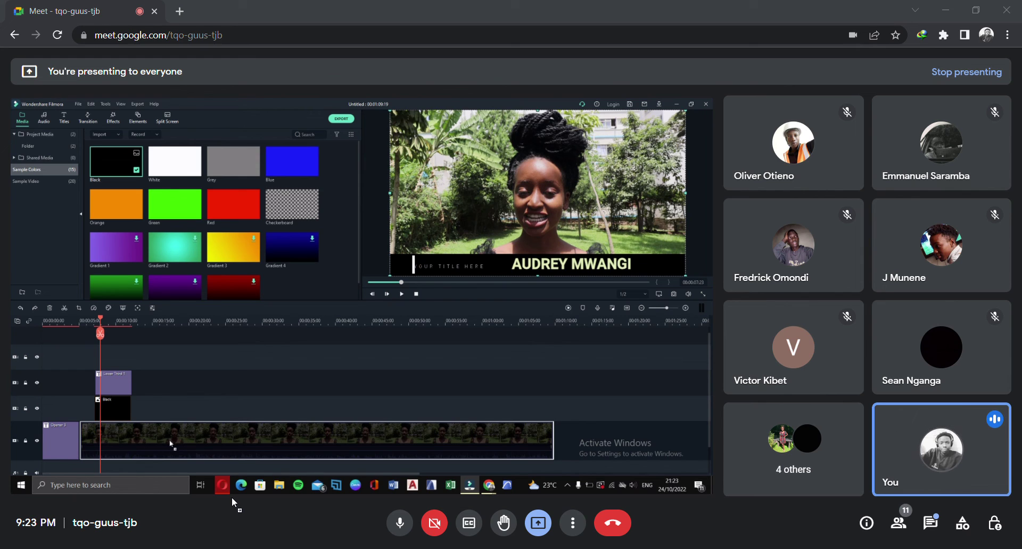
left_click_drag(223, 485, 222, 482)
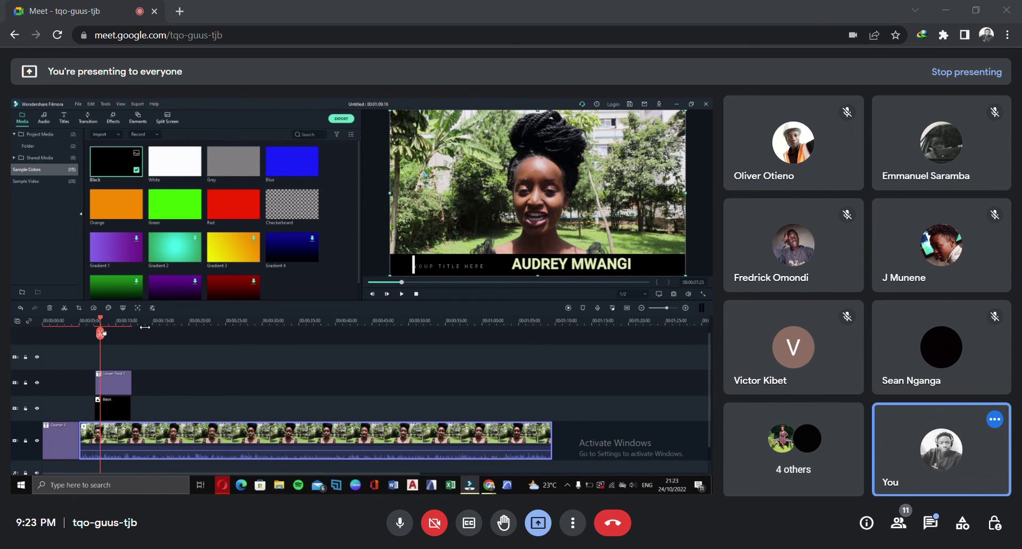
left_click(109, 322)
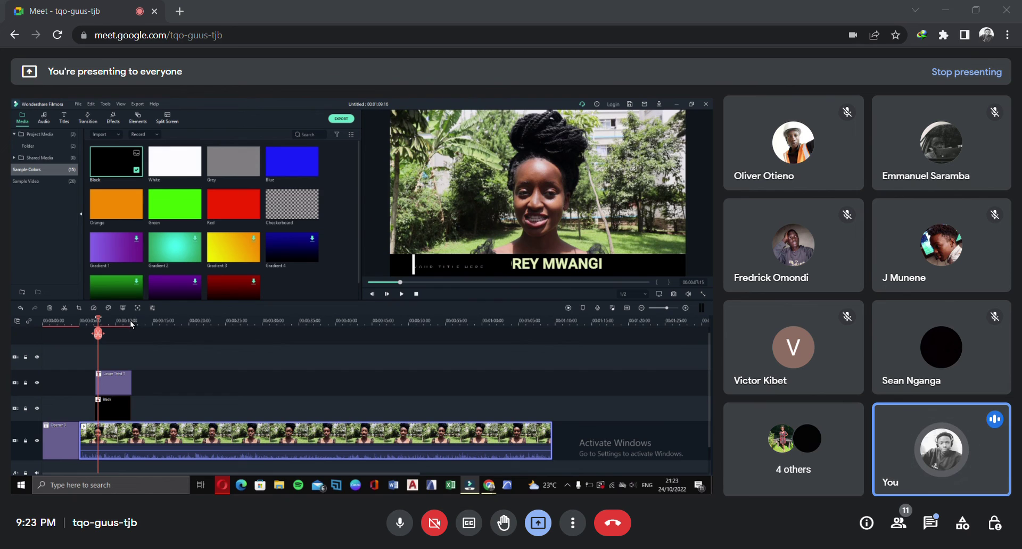
left_click_drag(113, 324, 246, 326)
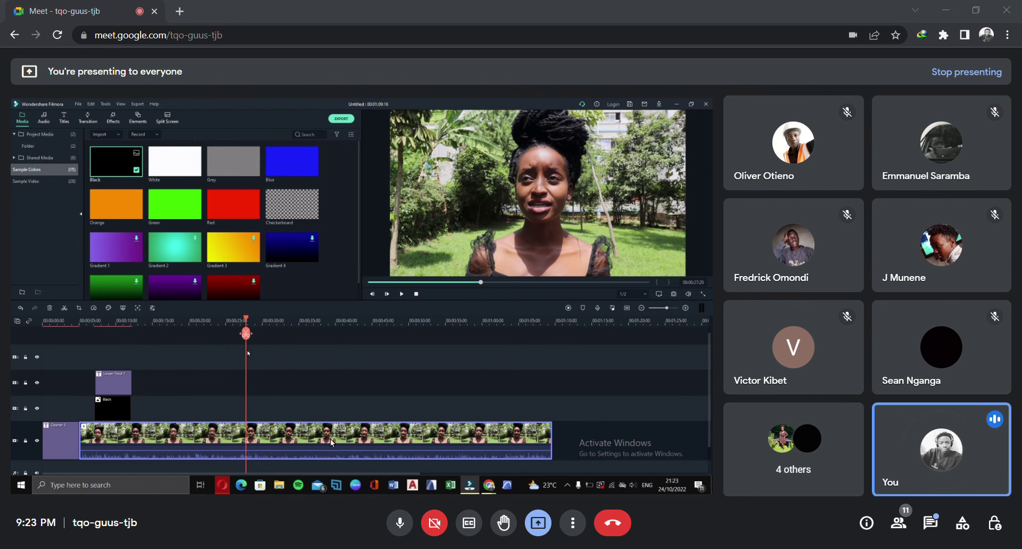
left_click_drag(342, 323, 273, 324)
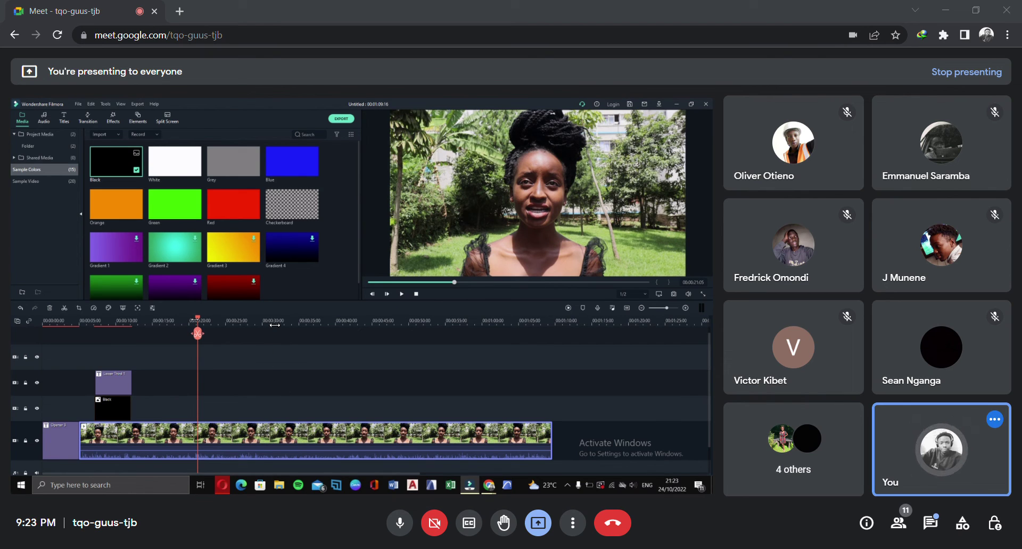
left_click_drag(272, 324, 252, 326)
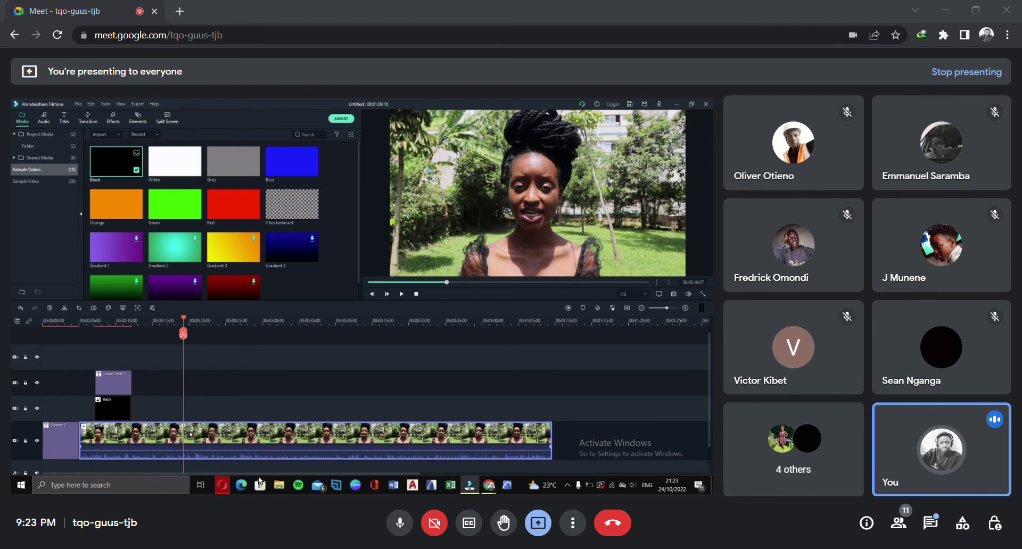
Split the interview clip at the 19-second playhead and show the Transition library
left_click(184, 333)
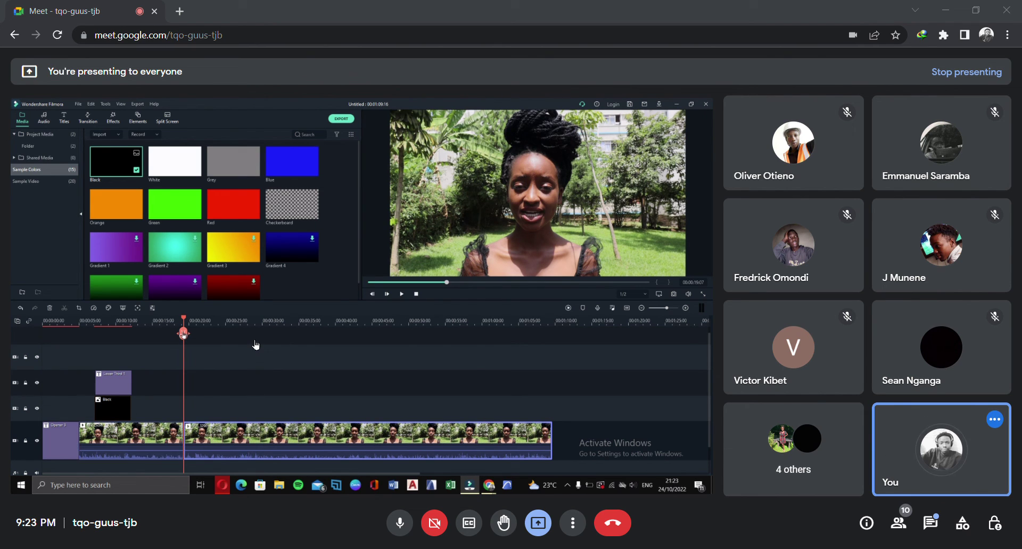
scroll(187, 373, "down", 1)
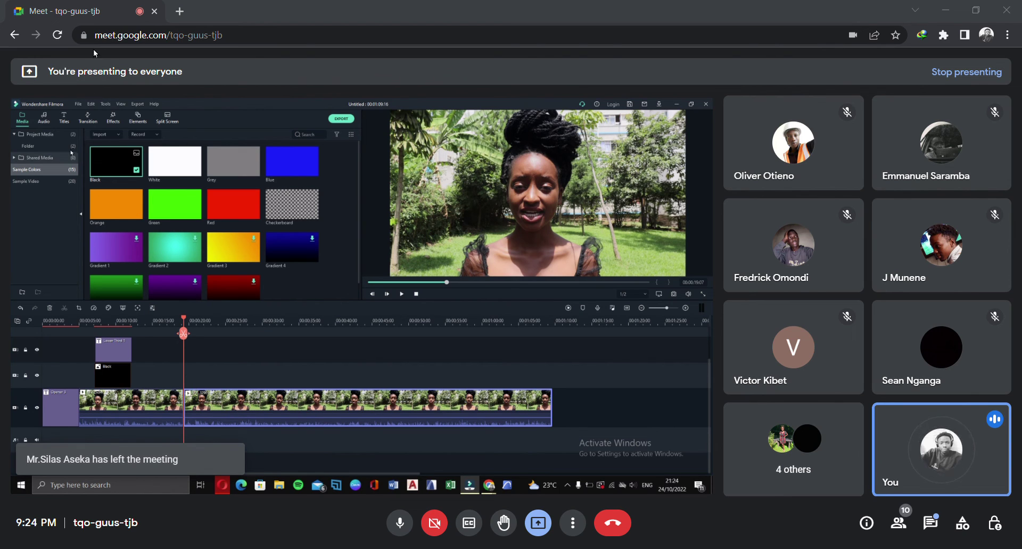
left_click(86, 118)
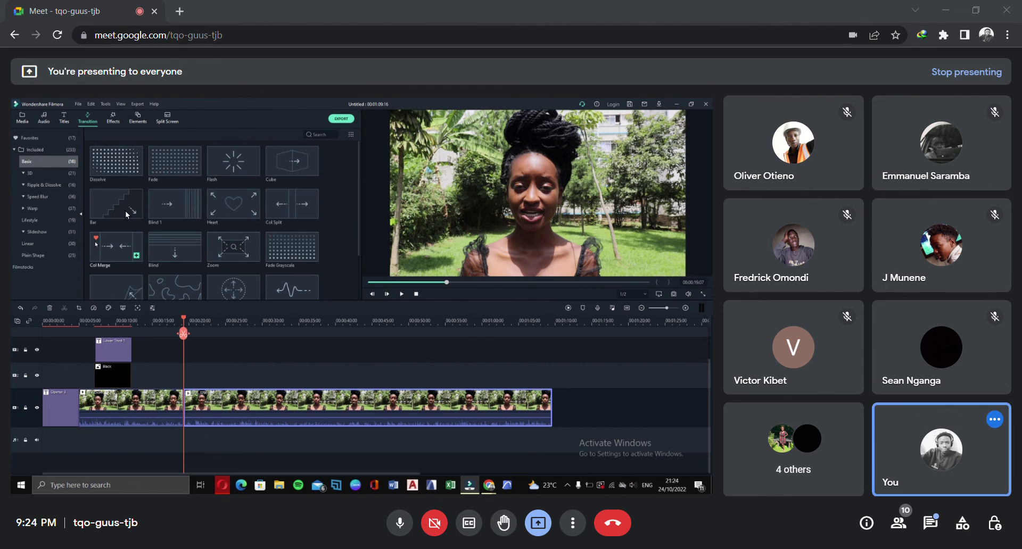
Drop the Flash transition onto the cut between the two interview clip halves
left_click_drag(229, 166, 180, 410)
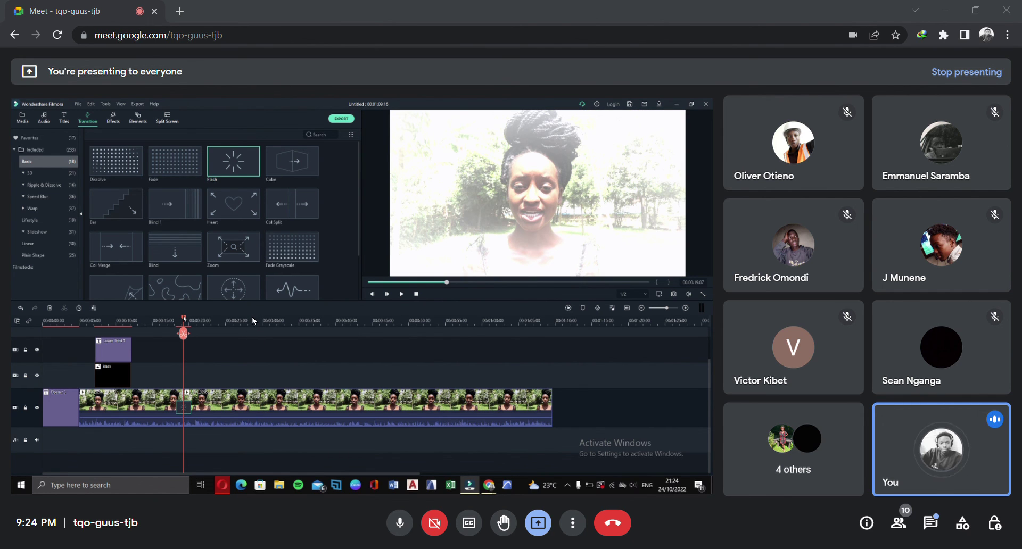
left_click_drag(184, 319, 222, 335)
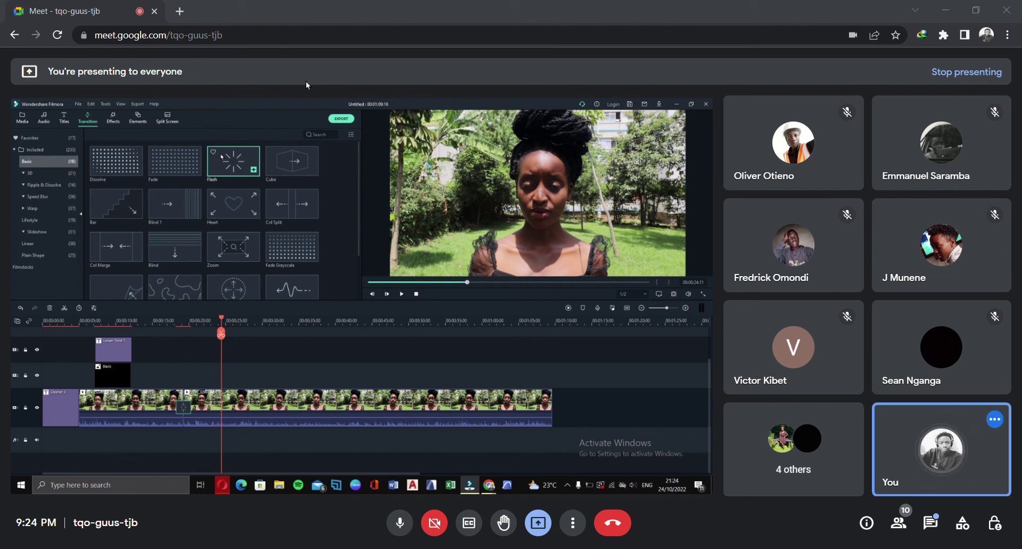
left_click_drag(314, 93, 312, 149)
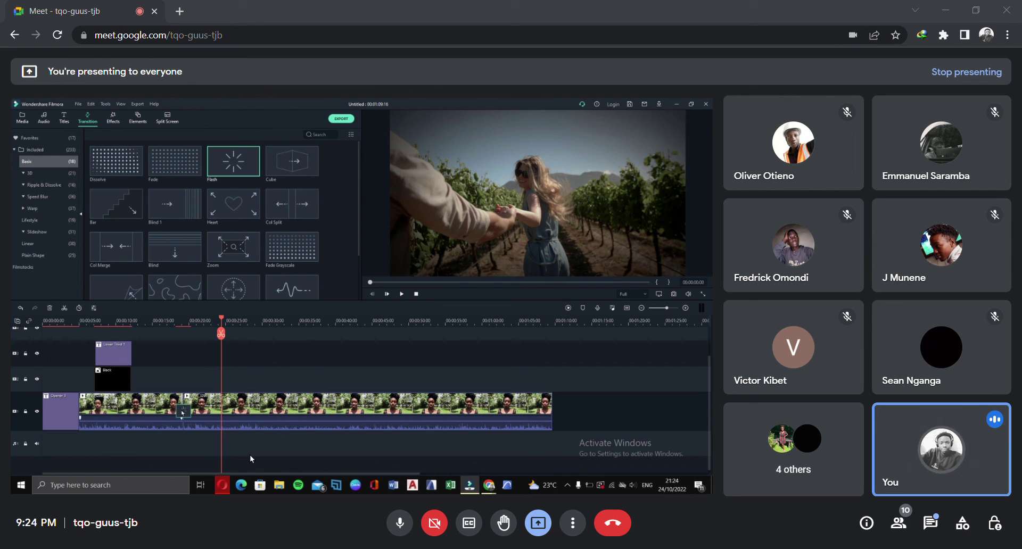
Turn the volume up and play the preview from before the cut through the Flash transition
left_click_drag(306, 325, 231, 356)
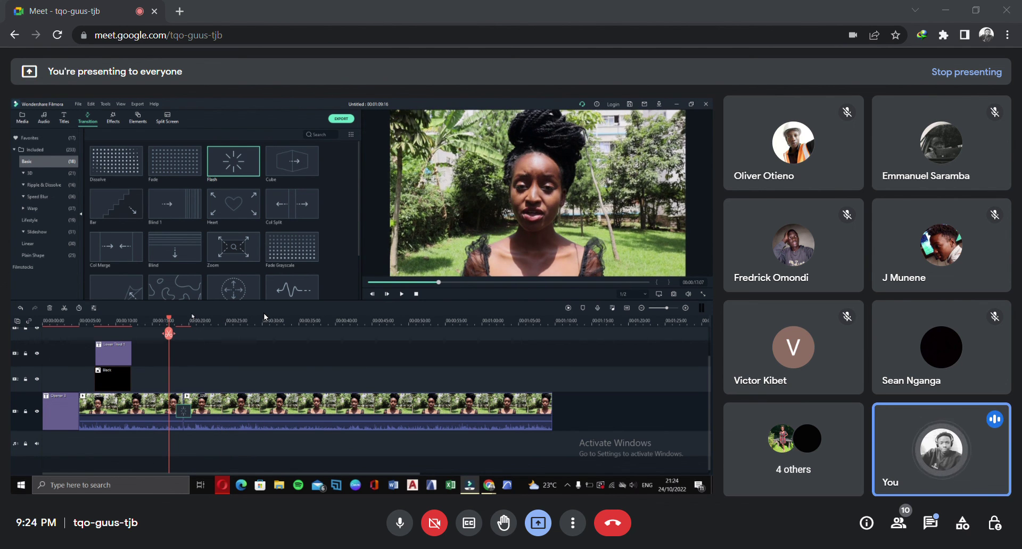
key("XF86AudioMute")
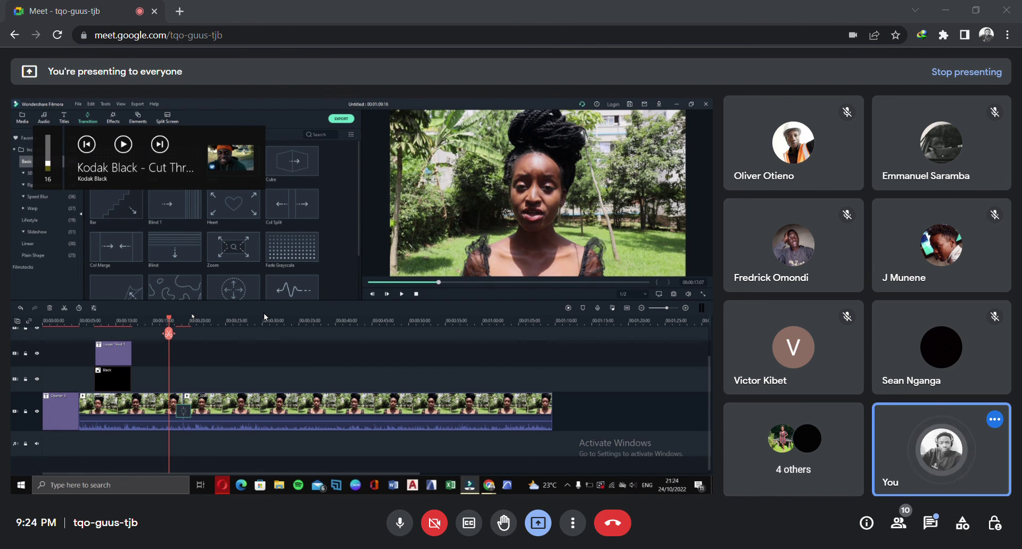
key("XF86AudioRaiseVolume")
key("XF86AudioRaiseVolume")
key("XF86AudioRaiseVolume")
key("XF86AudioRaiseVolume")
key("XF86AudioRaiseVolume")
key("space")
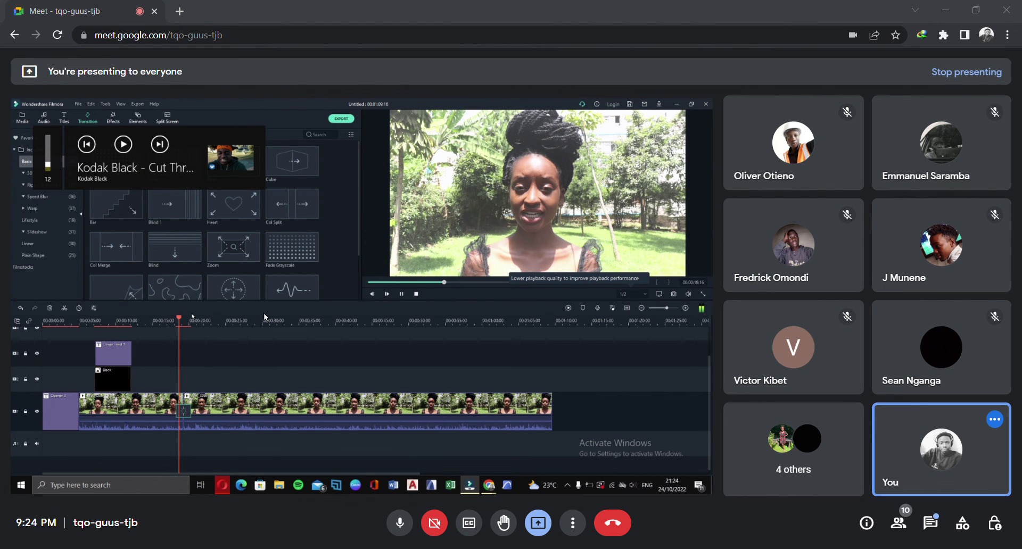
key("space")
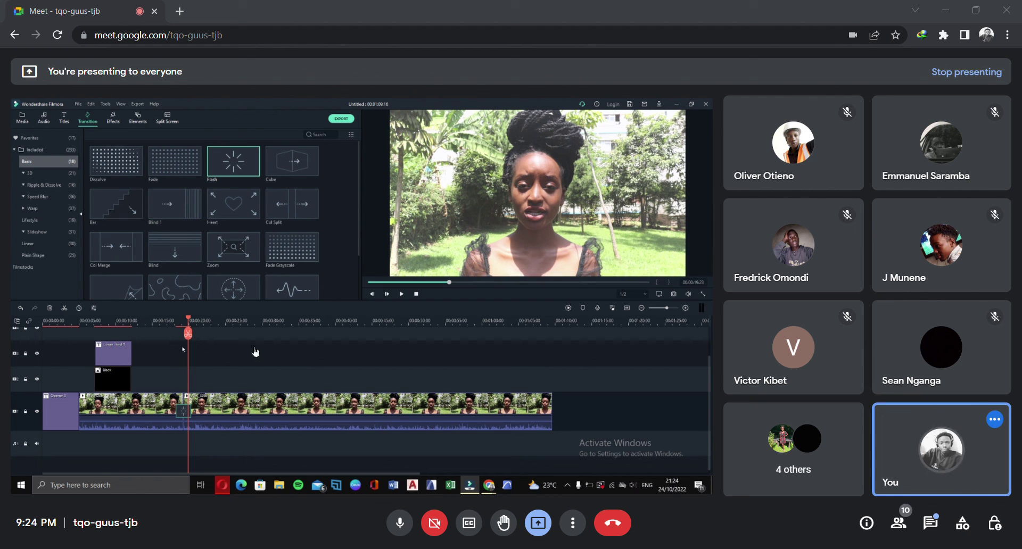
key("Left")
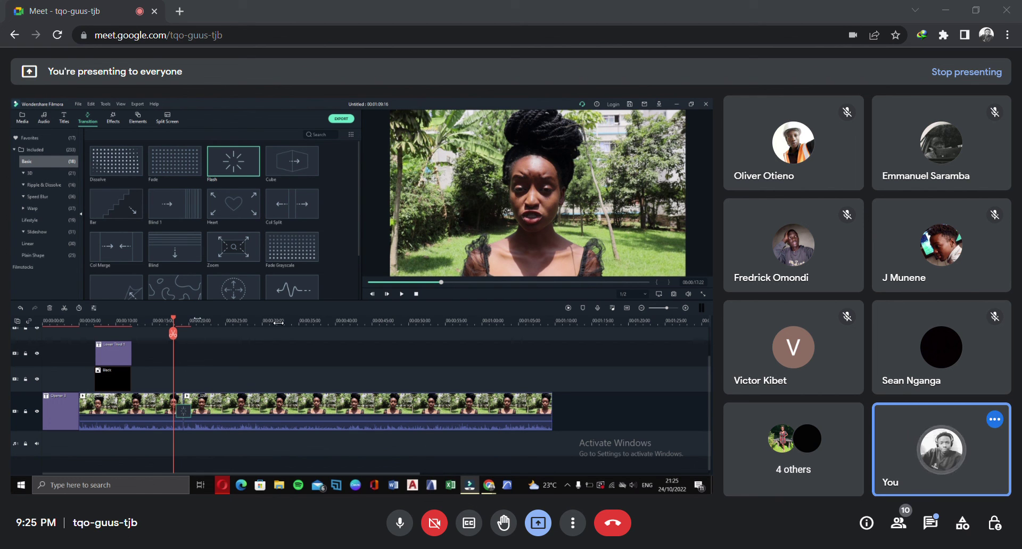
Shorten the Flash transition twice, replaying the section around it, ending at 00:00:18:17
scroll(277, 326, "up", 3)
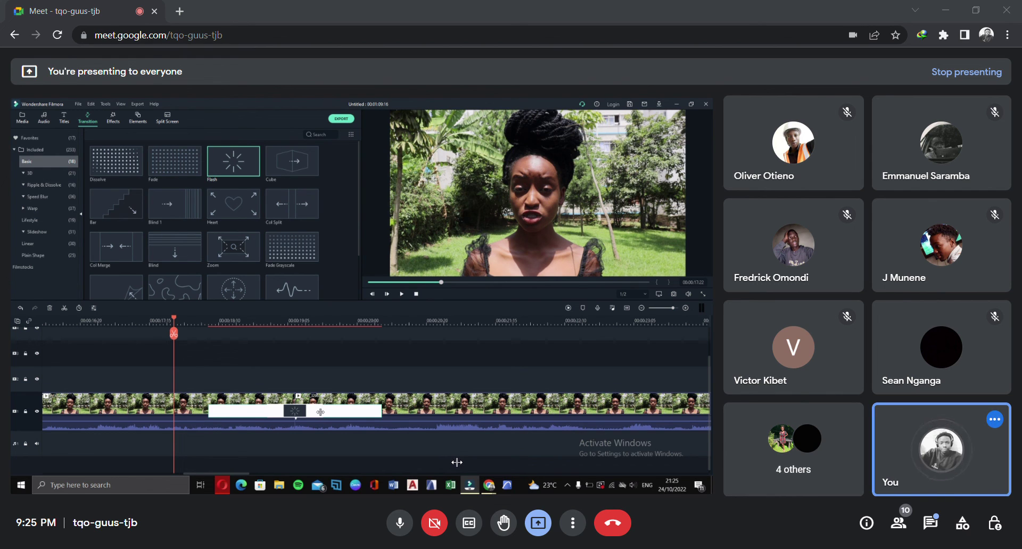
left_click_drag(457, 462, 455, 463)
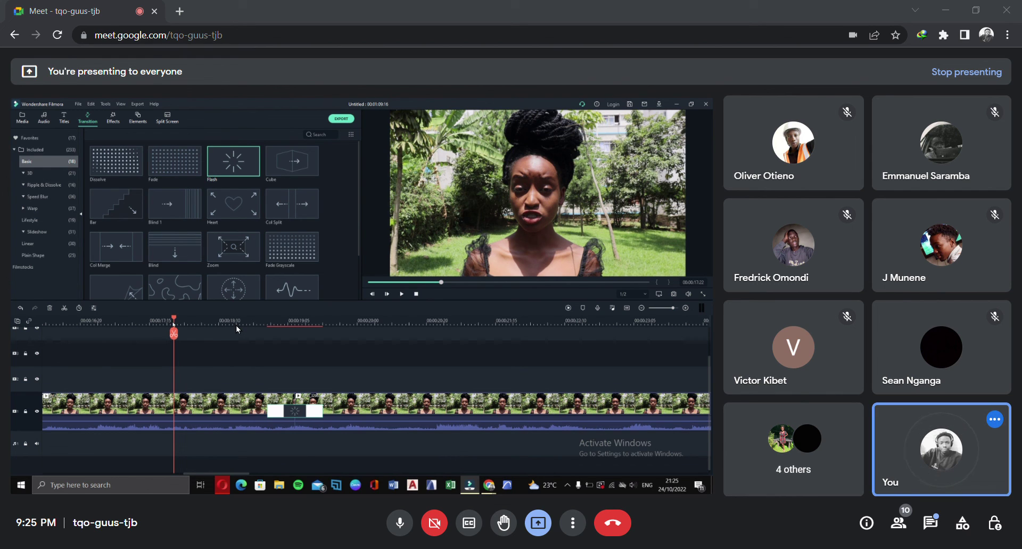
key("space")
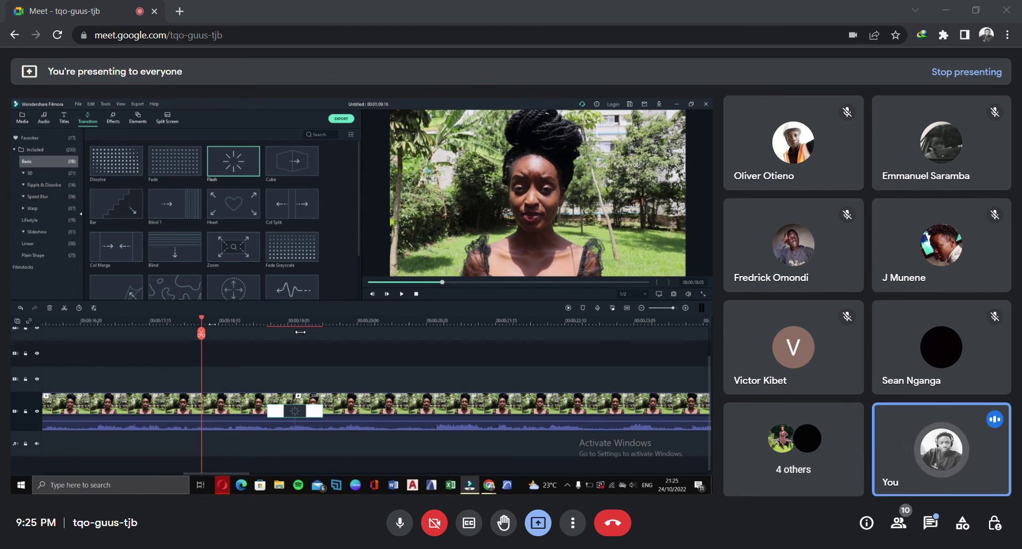
key("space")
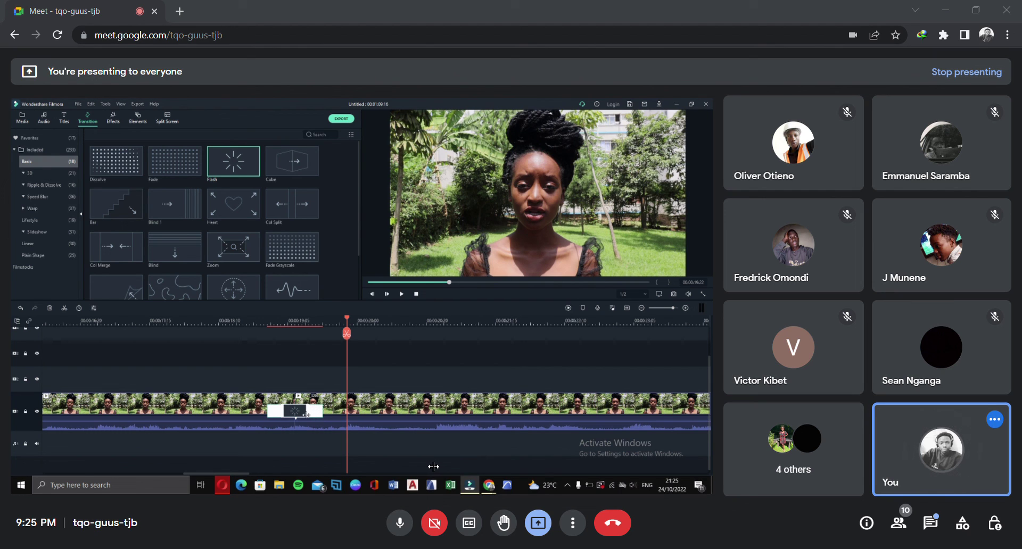
left_click_drag(432, 466, 427, 468)
left_click_drag(346, 322, 267, 322)
key("space")
key("space")
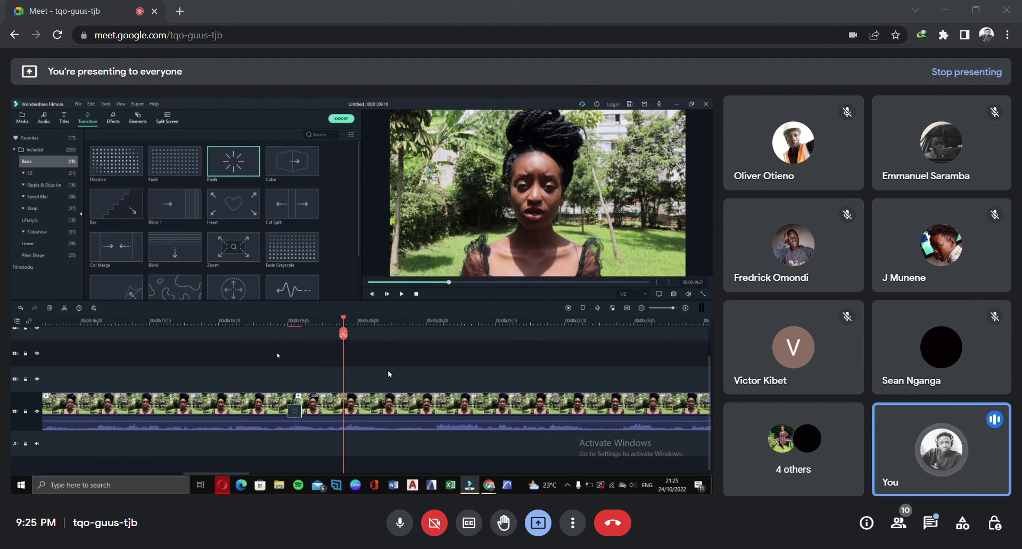
left_click_drag(343, 321, 253, 333)
key("space")
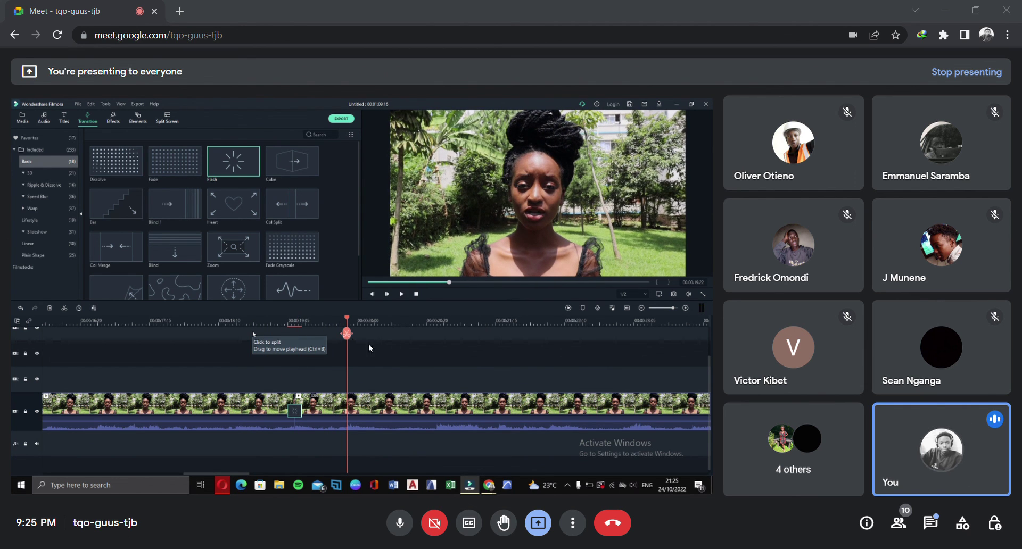
left_click_drag(446, 337, 391, 352)
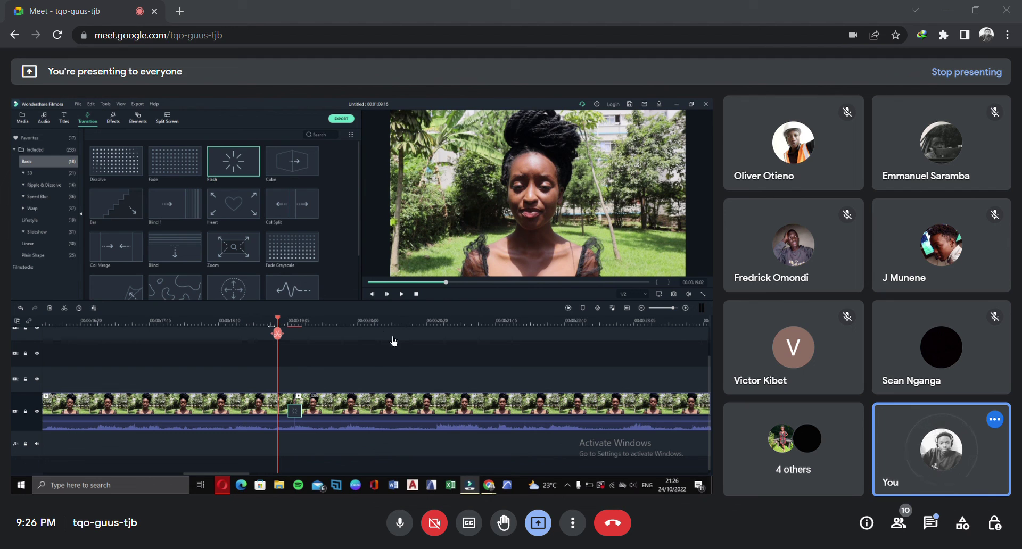
left_click(242, 322)
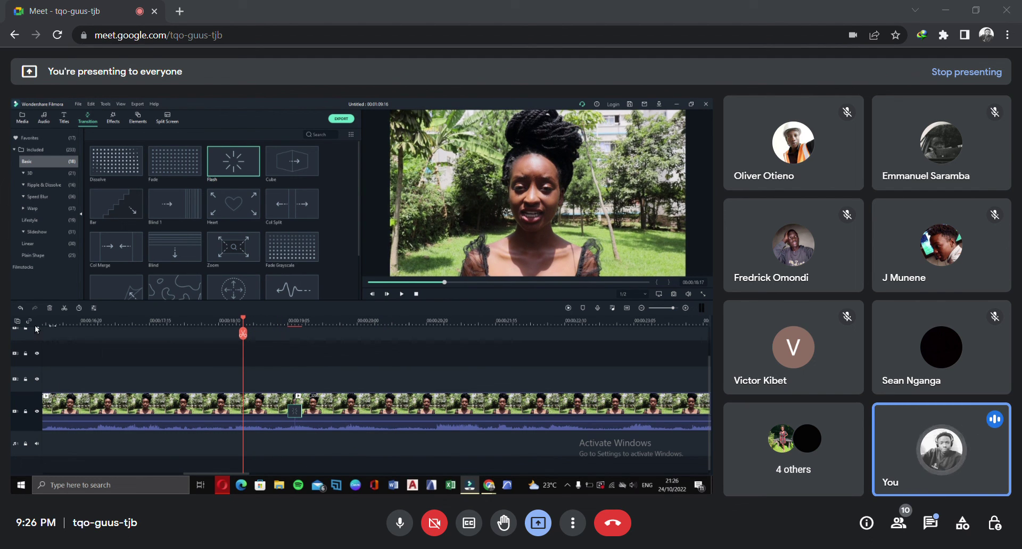
Undo the Flash transition and the split, zoom the timeline out, and move the playhead to 8 seconds
left_click(18, 308)
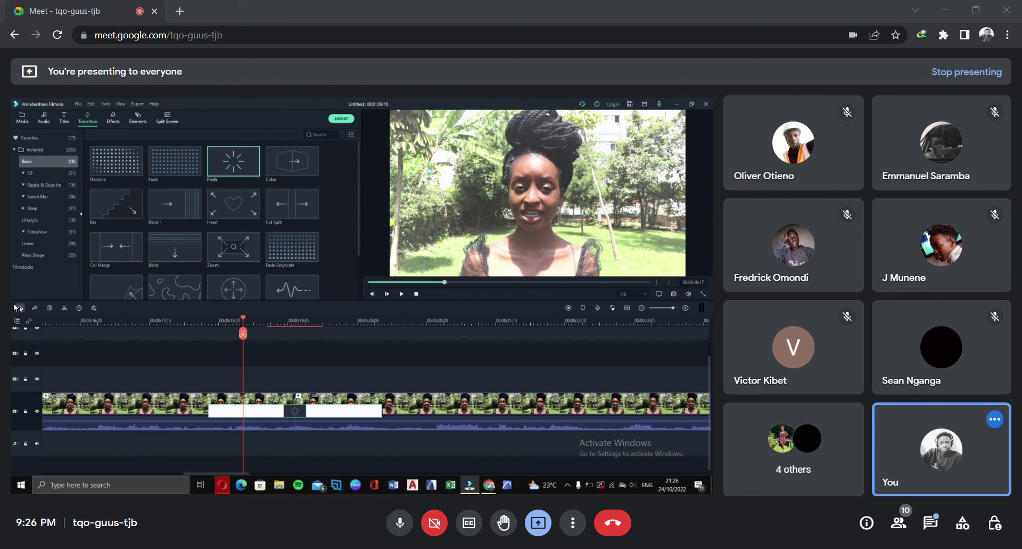
left_click(17, 308)
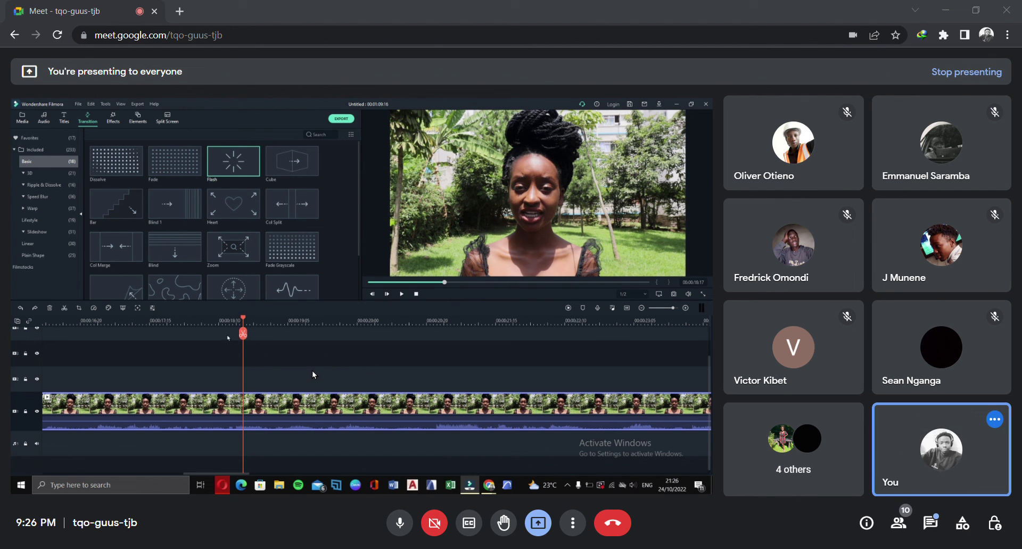
scroll(312, 362, "down", 1)
left_click_drag(573, 319, 1, 359)
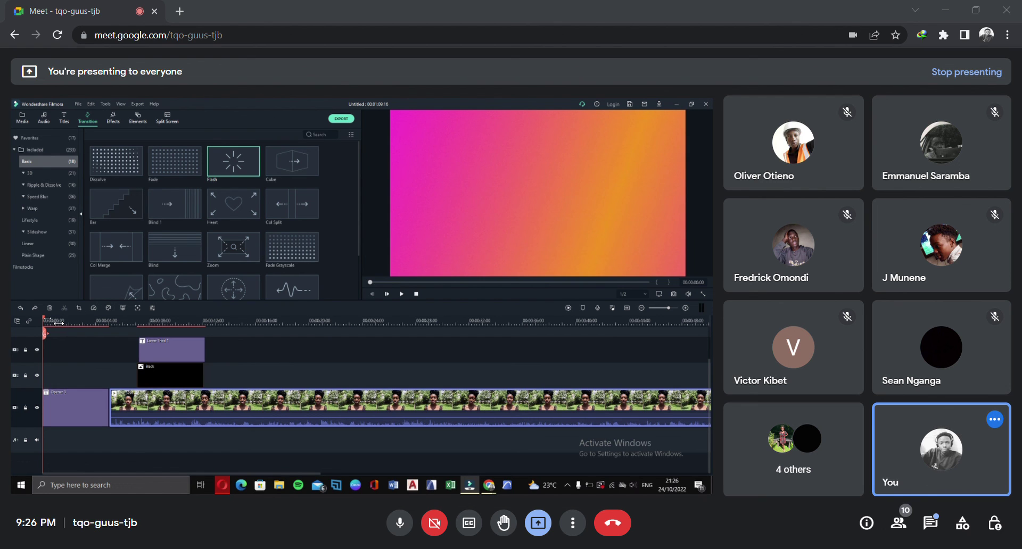
left_click_drag(52, 324, 158, 323)
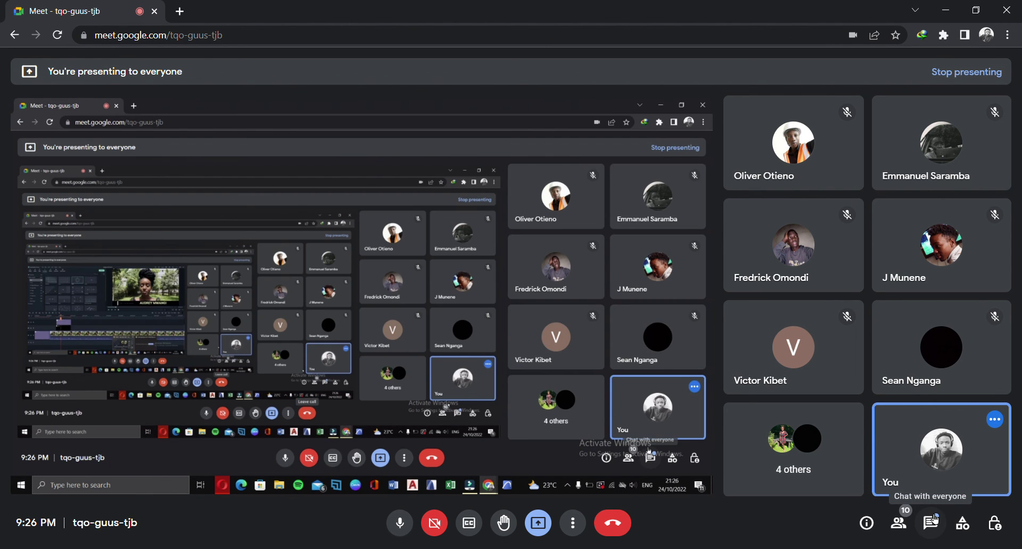
Open the in-call chat messages and bring the Filmora editor back to the front
left_click(932, 521)
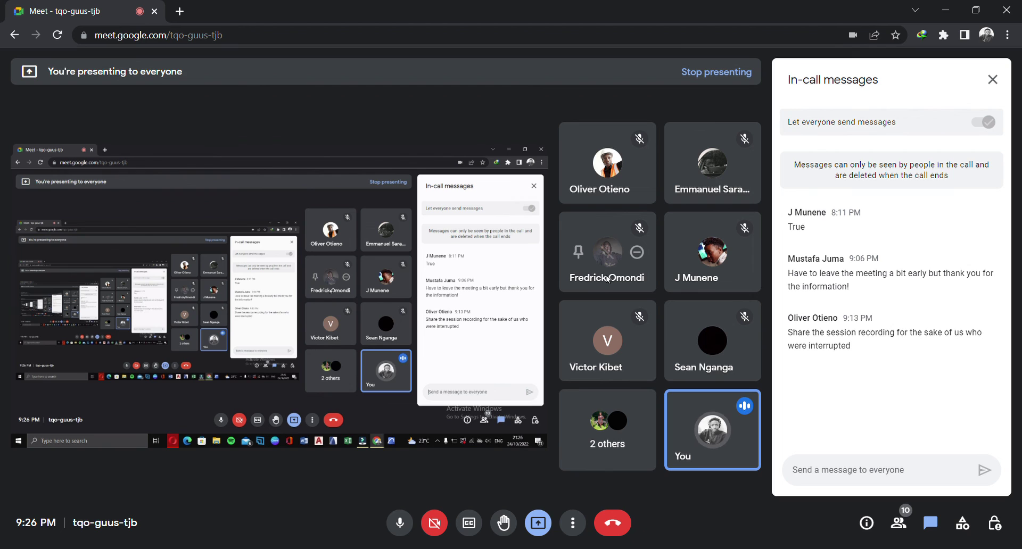
mouse_move(676, 349)
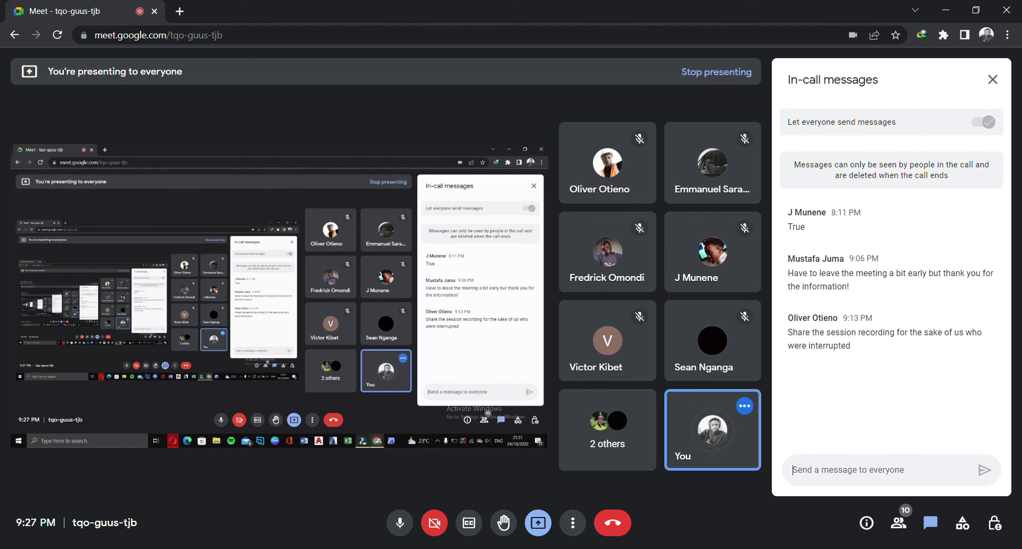
left_click(651, 509)
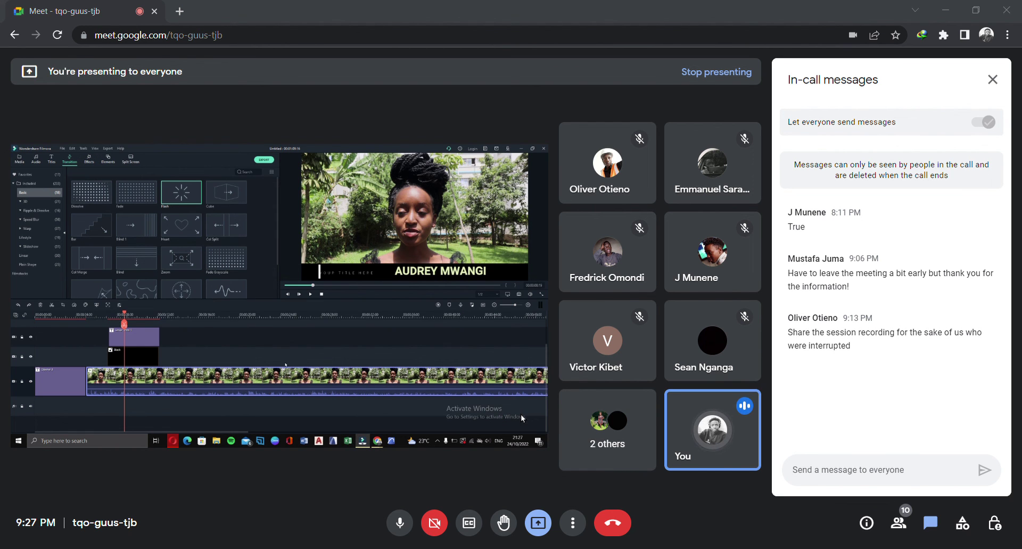
Zoom the Filmora timeline out further to see the whole project
left_click_drag(601, 322, 187, 352)
scroll(205, 354, "up", 2)
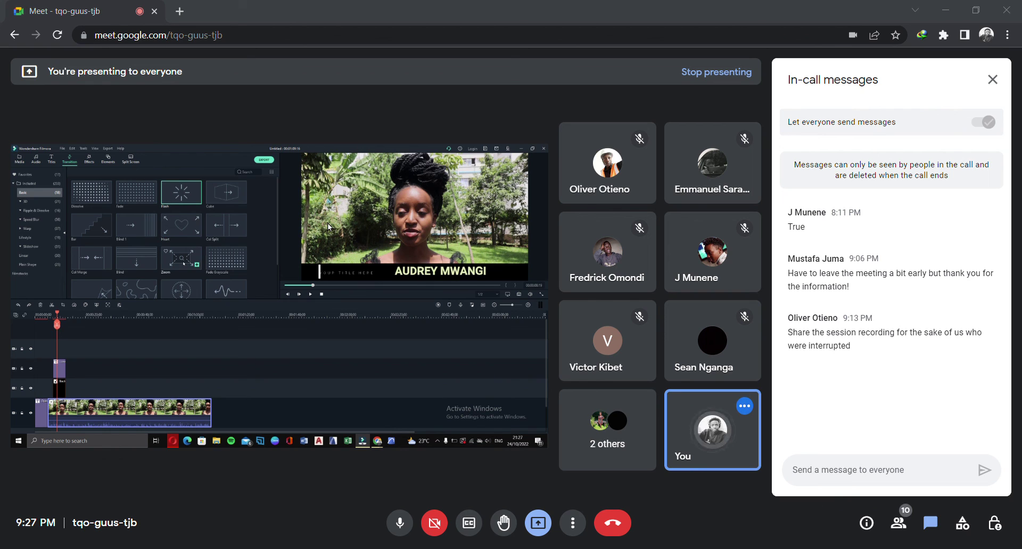
mouse_move(742, 394)
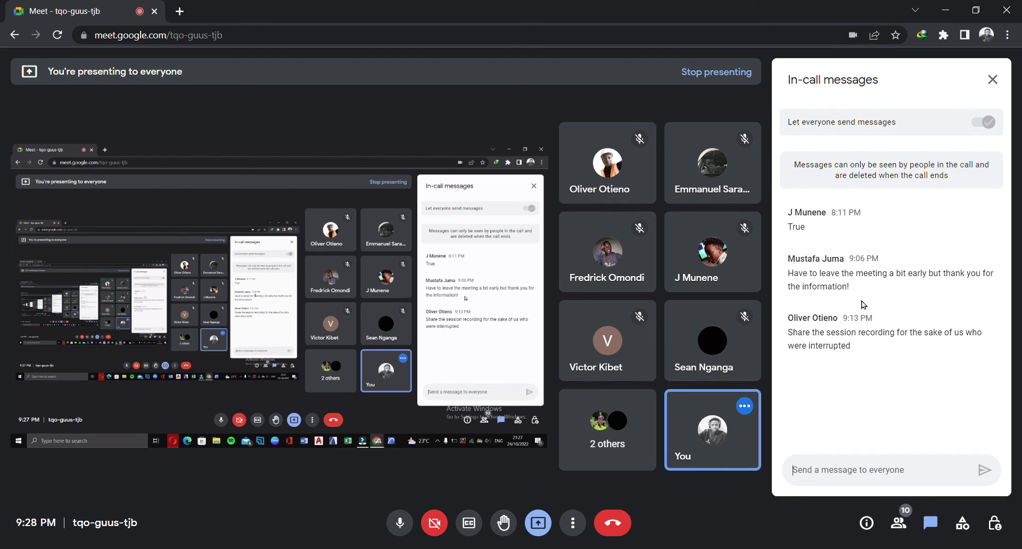
Switch the shared screen back and forth between the Filmora editor and the Meet call window
mouse_move(674, 548)
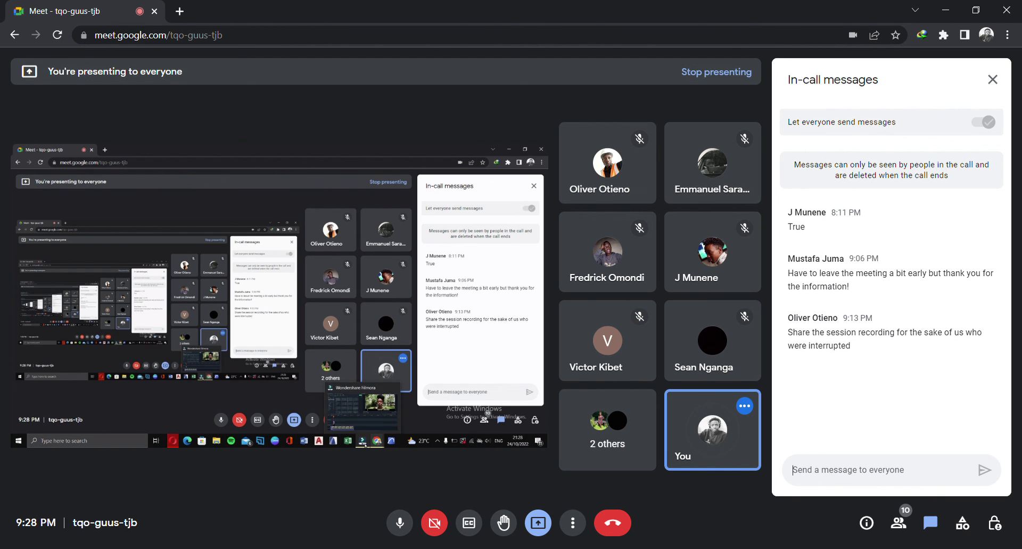
left_click(651, 514)
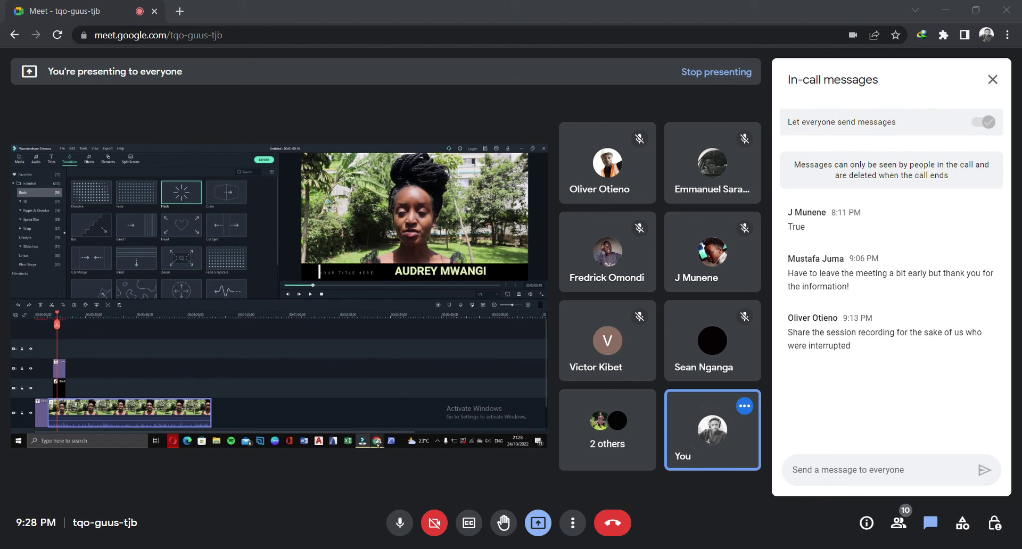
mouse_move(631, 509)
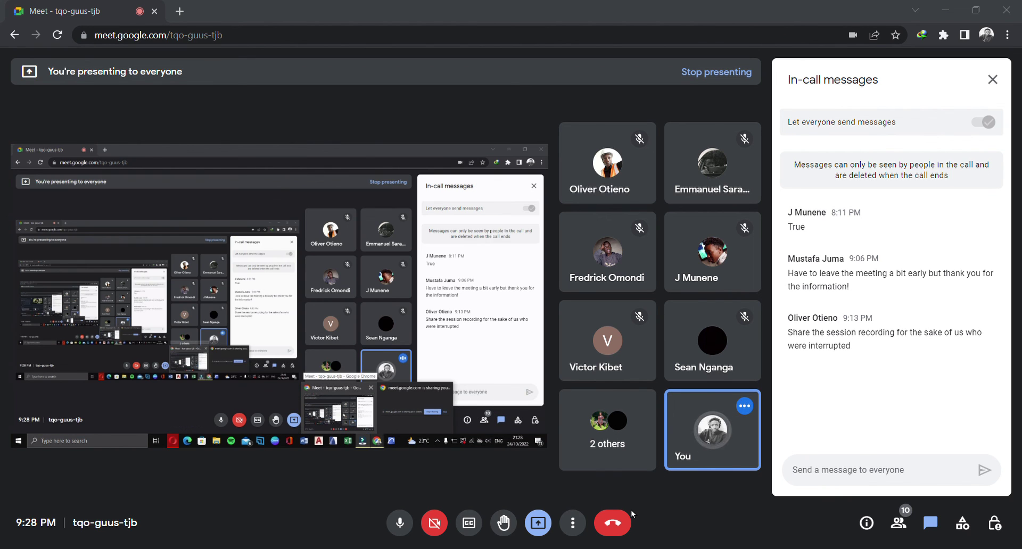
left_click(631, 510)
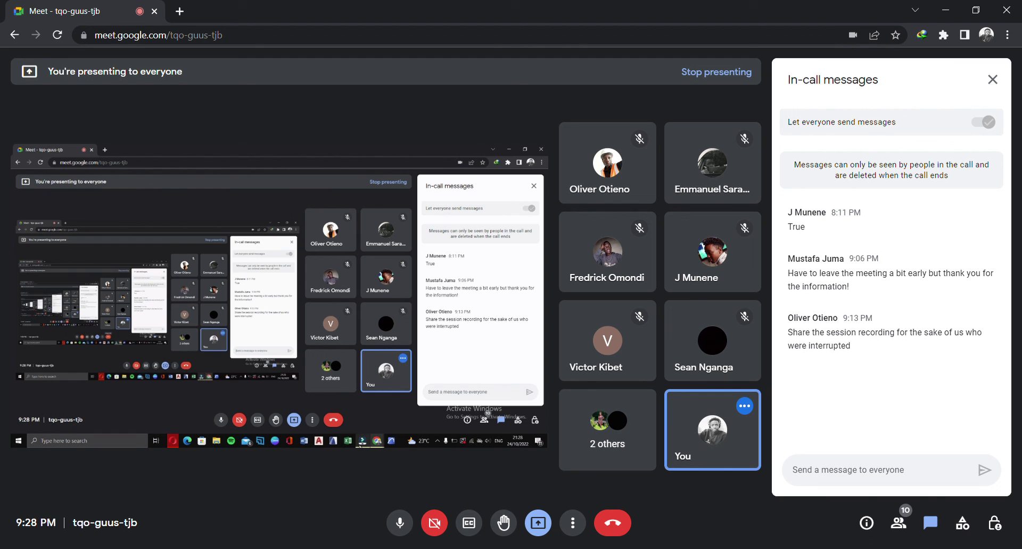
left_click(655, 534)
left_click(655, 534)
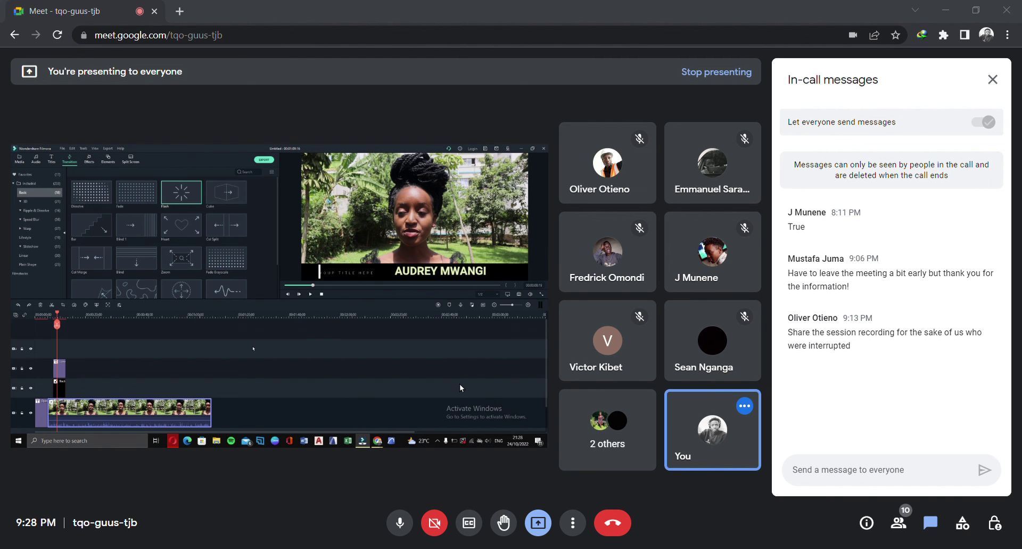
mouse_move(686, 543)
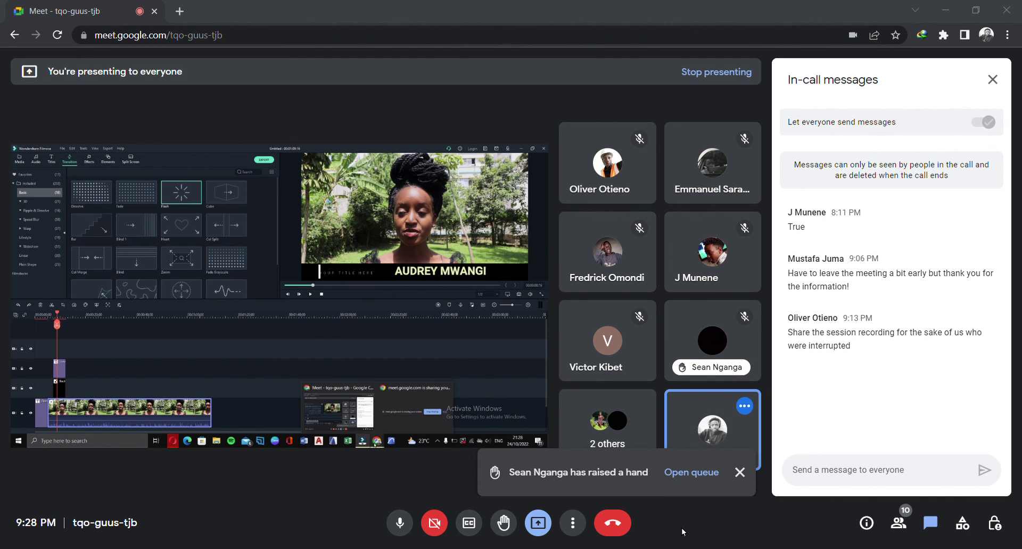
left_click(676, 522)
left_click(885, 469)
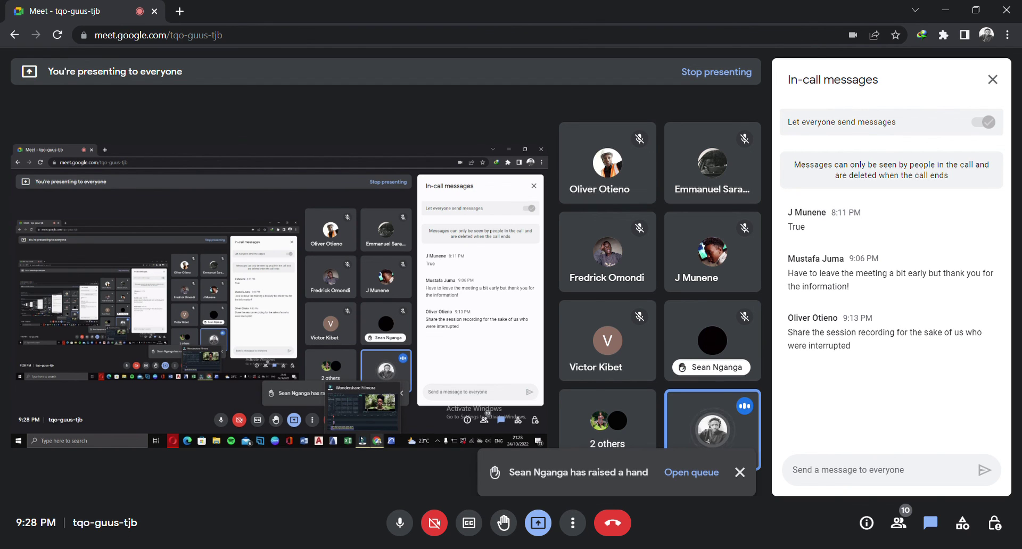
Show the Filmora editor with the lower-third clip once more, then return to the Meet window
mouse_move(667, 534)
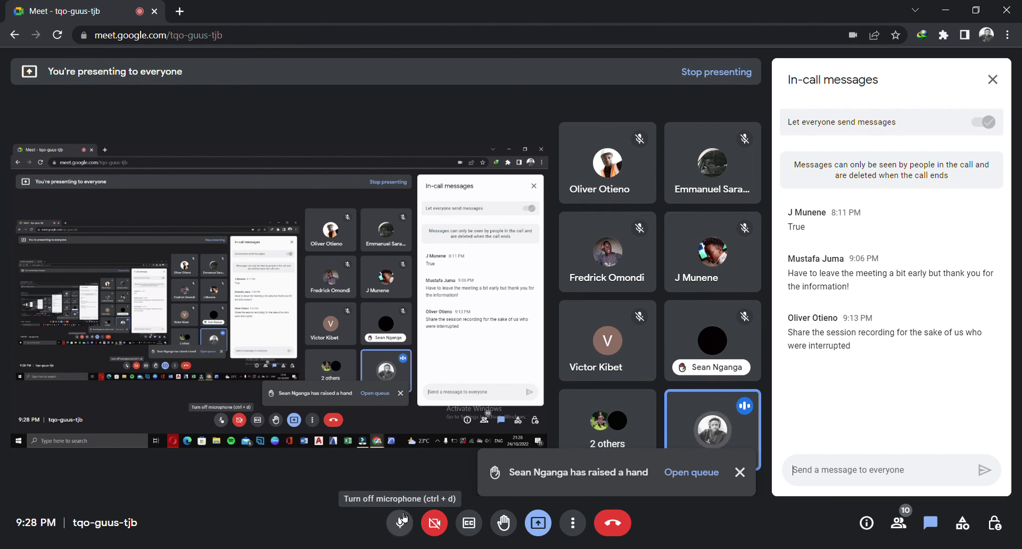
left_click(669, 548)
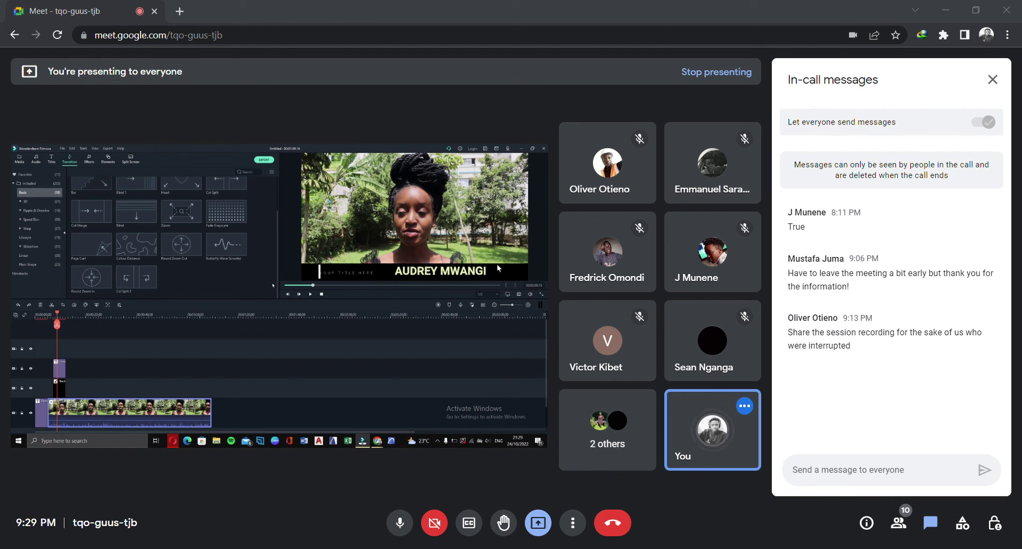
scroll(480, 107, "up", 3)
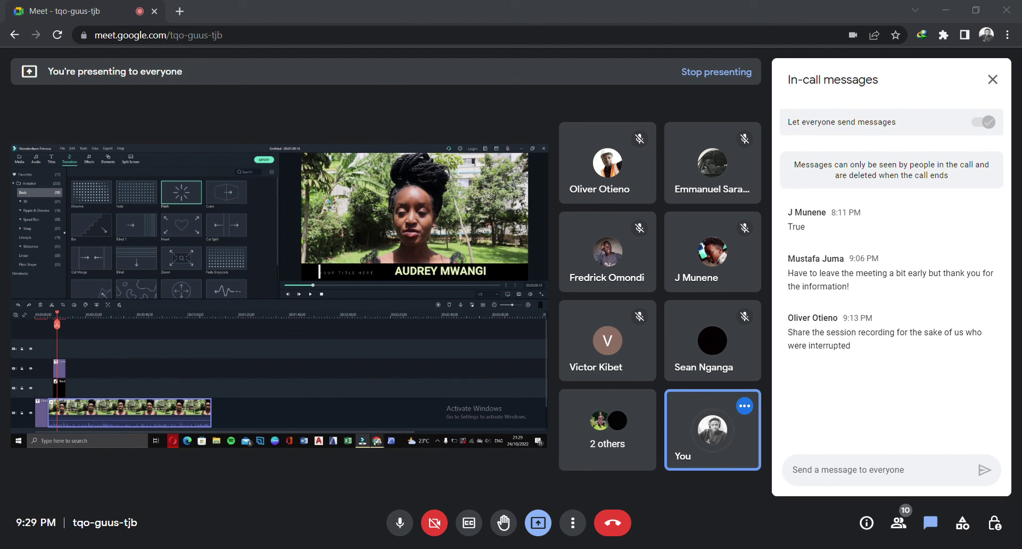
left_click(643, 509)
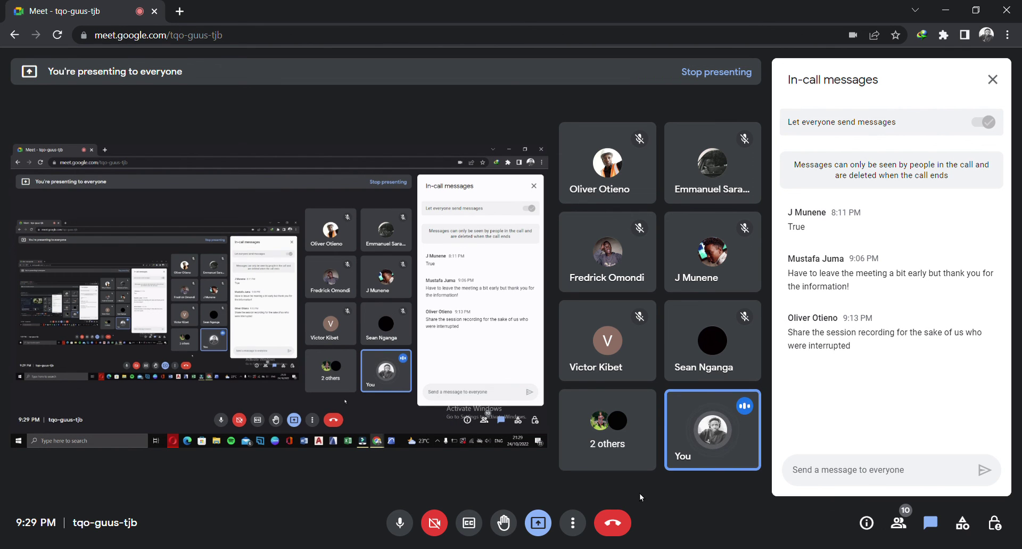
Switch the shared screen to the Filmora editor showing the lower-third name title clip
left_click(670, 506)
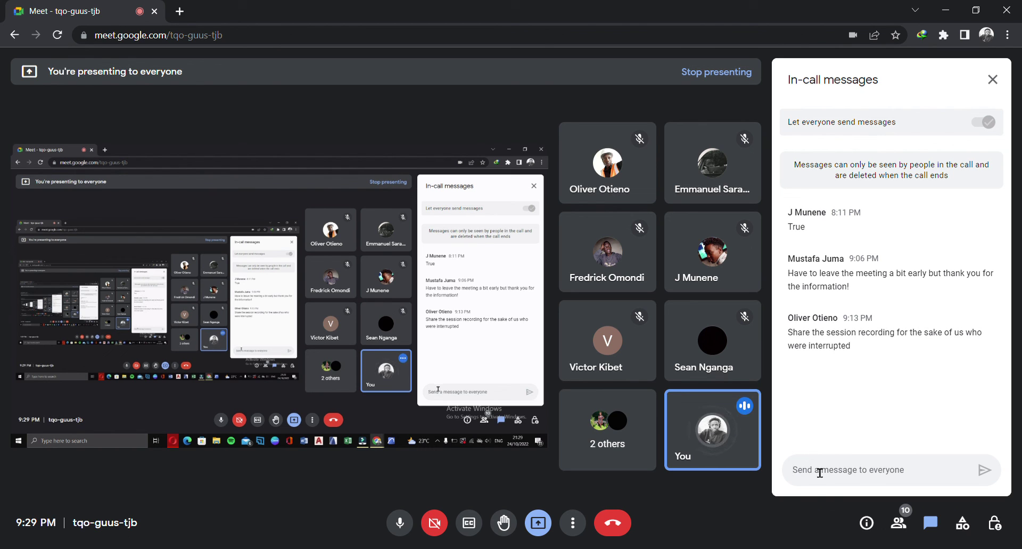
mouse_move(714, 427)
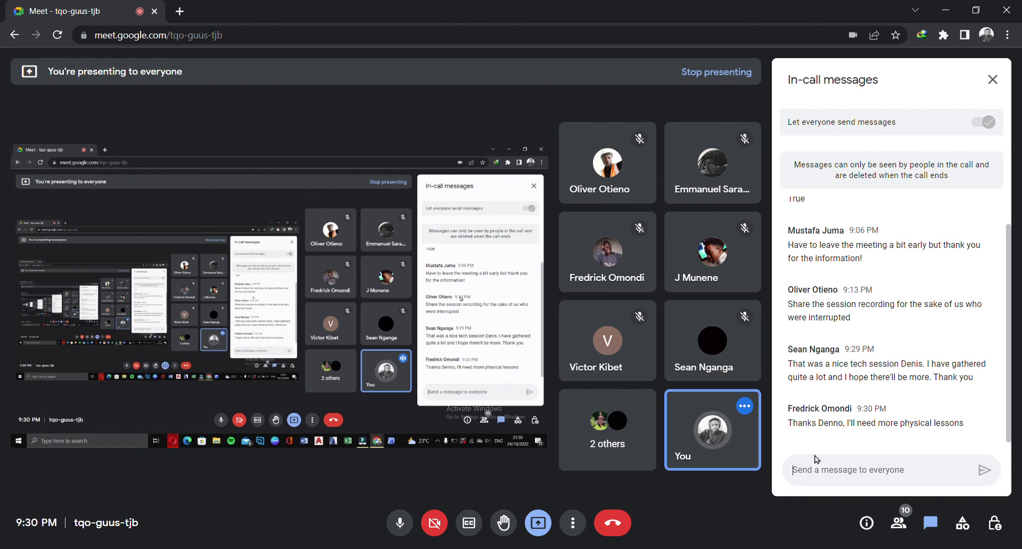
left_click(659, 522)
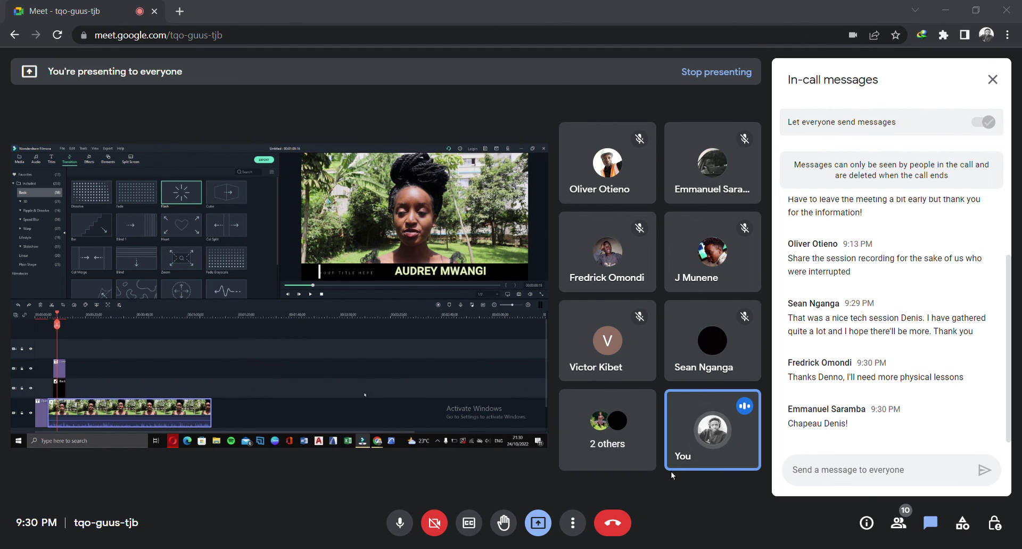
Bring the Meet call window back into the shared screen via the Chrome taskbar preview
mouse_move(654, 522)
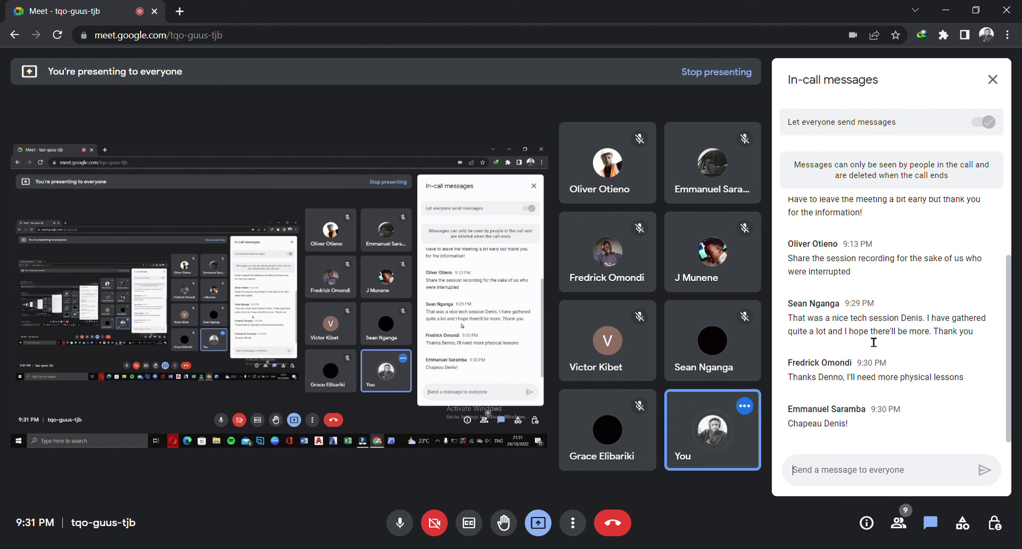
scroll(873, 342, "up", 2)
scroll(878, 339, "down", 2)
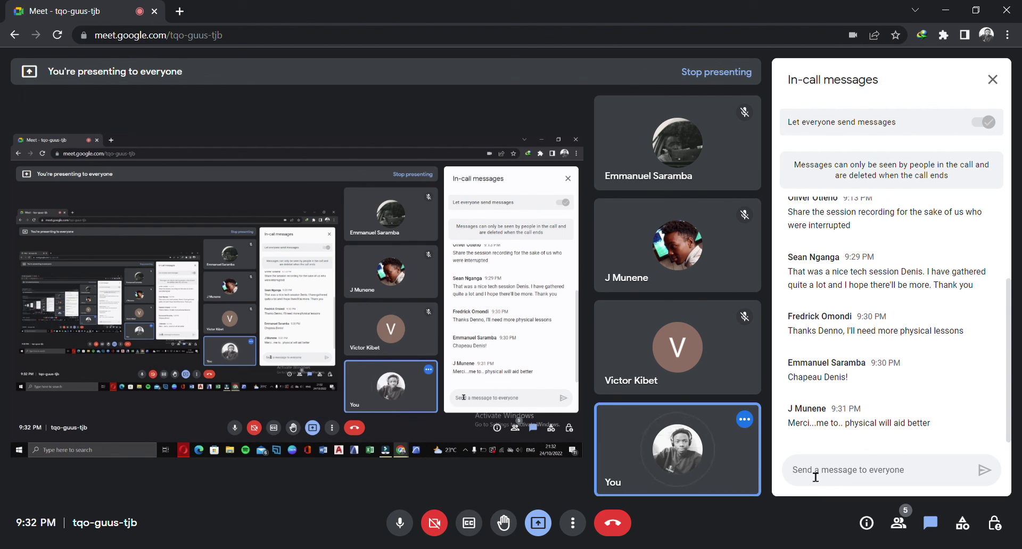
type("THANKS")
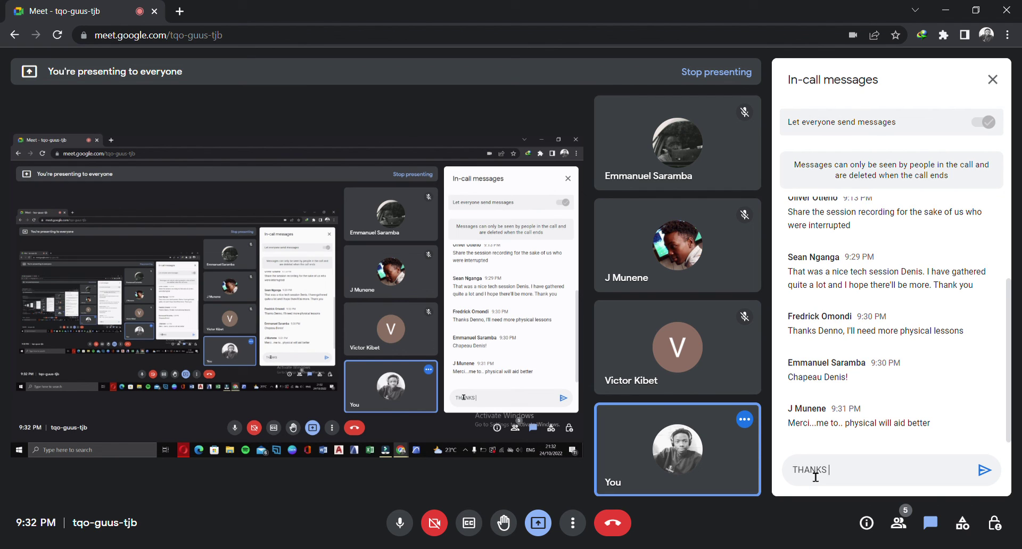
key("BackSpace")
key("BackSpace")
key("BackSpace")
key("BackSpace")
key("BackSpace")
key("BackSpace")
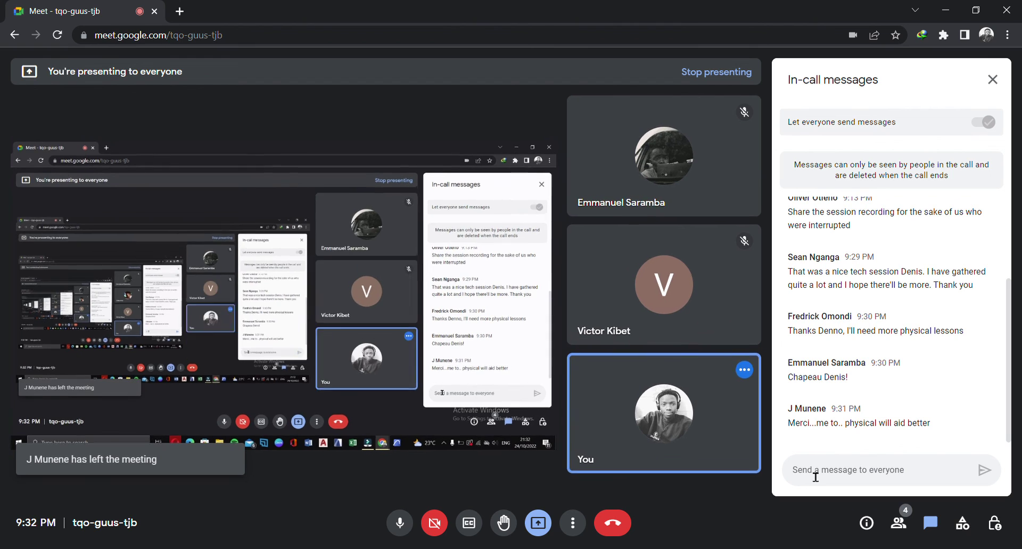
type("N")
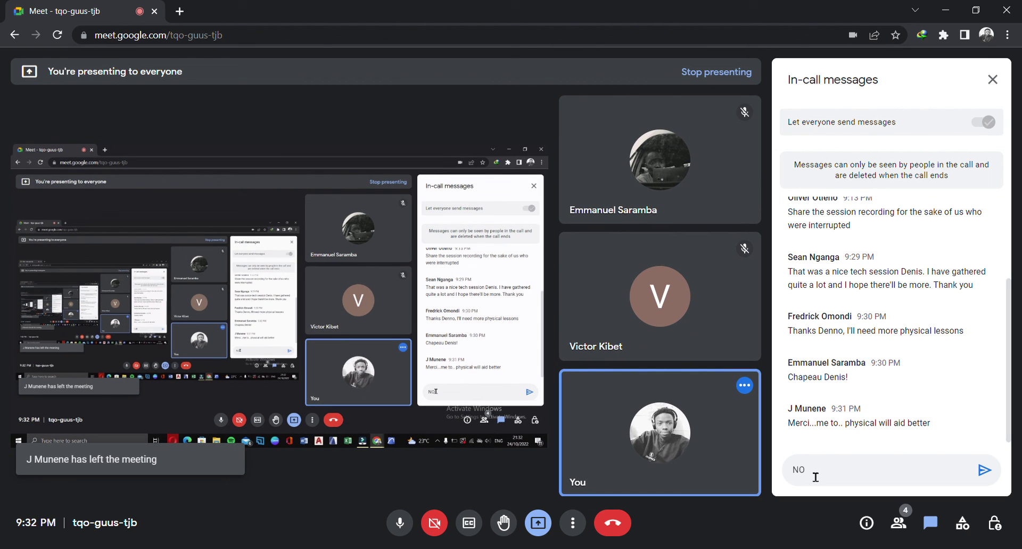
type("oted Munene")
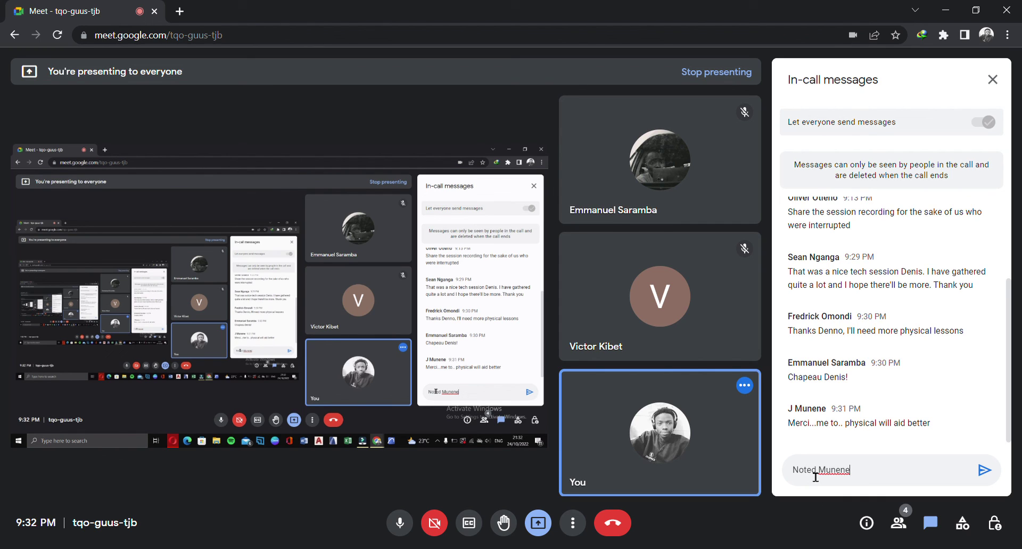
key("BackSpace")
key("BackSpace")
key("BackSpace")
key("BackSpace")
key("BackSpace")
key("BackSpace")
key("BackSpace")
key("BackSpace")
key("BackSpace")
key("BackSpace")
key("BackSpace")
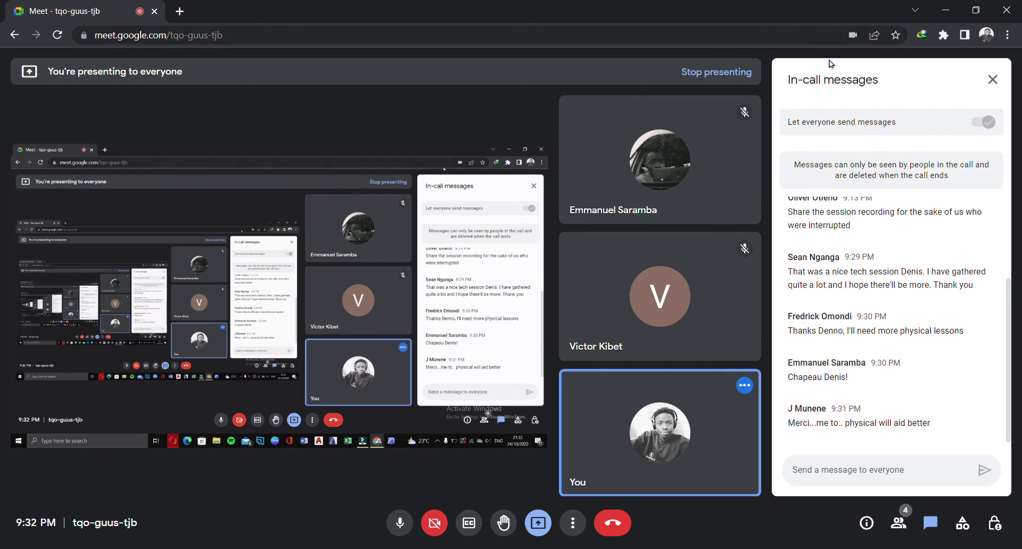
mouse_move(612, 210)
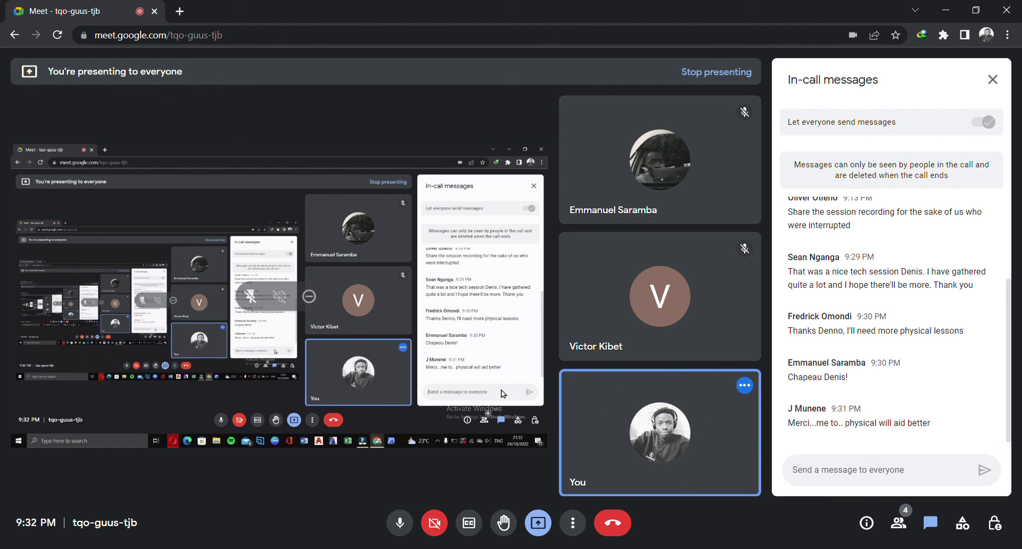
Check the People list, then choose Stop presenting from the Present now menu
left_click(900, 524)
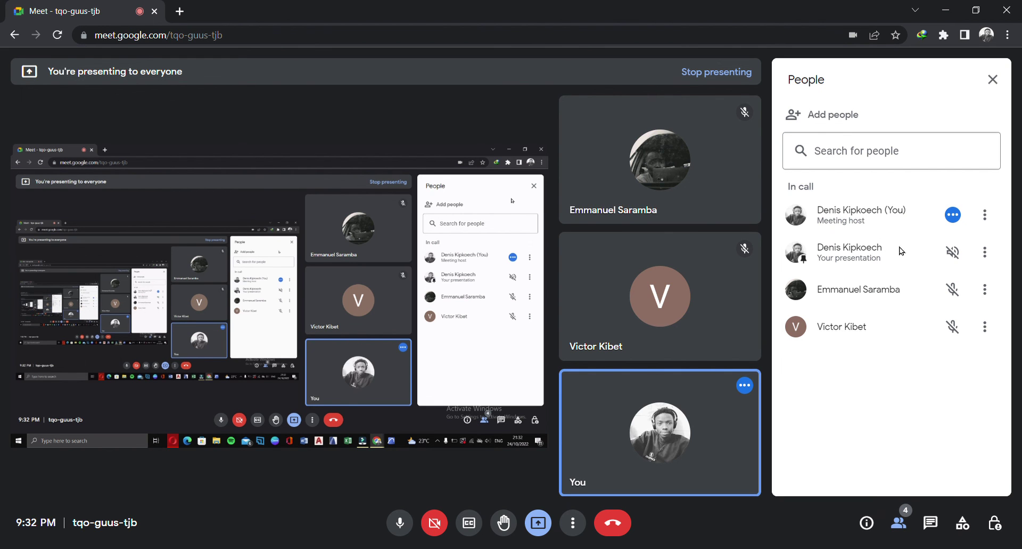
left_click(899, 524)
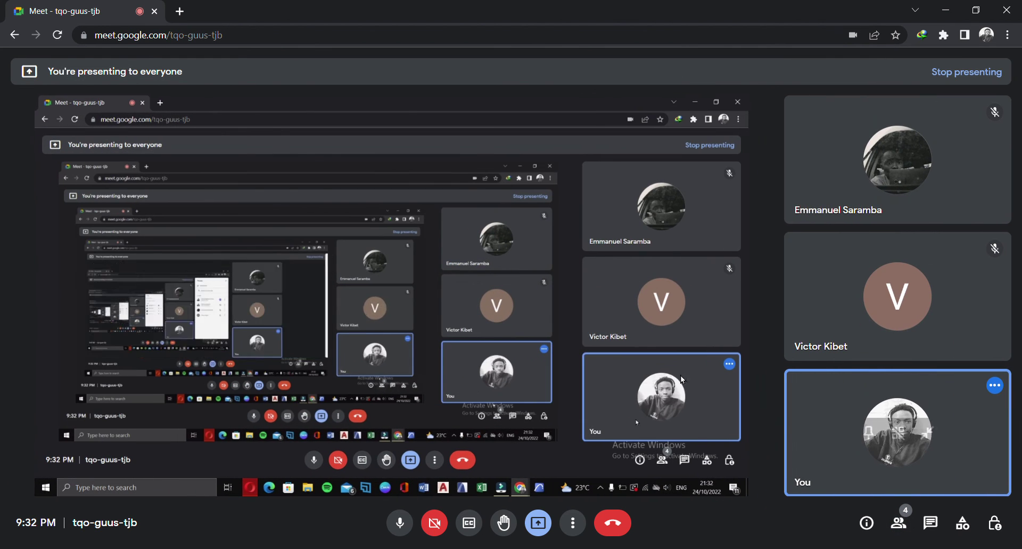
mouse_move(668, 548)
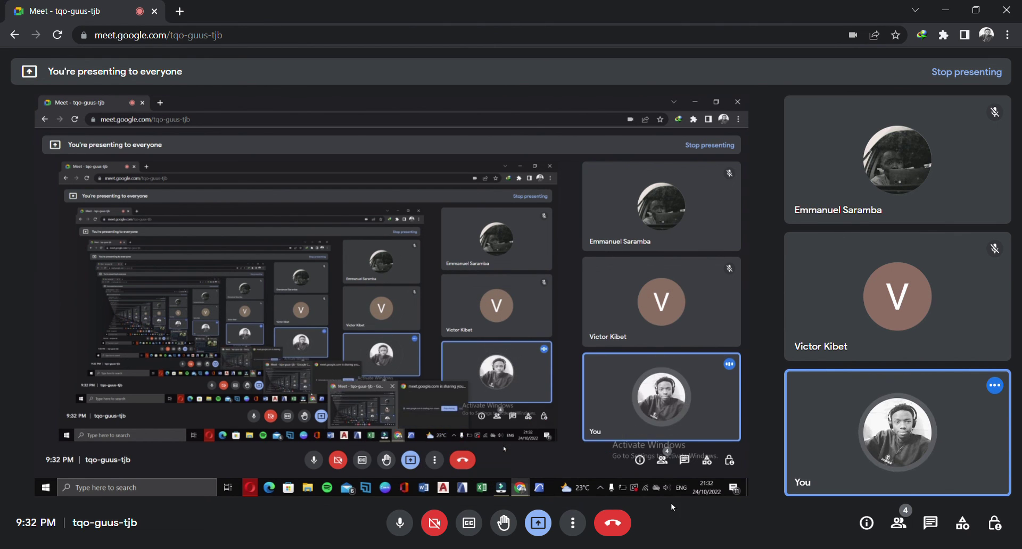
left_click(538, 522)
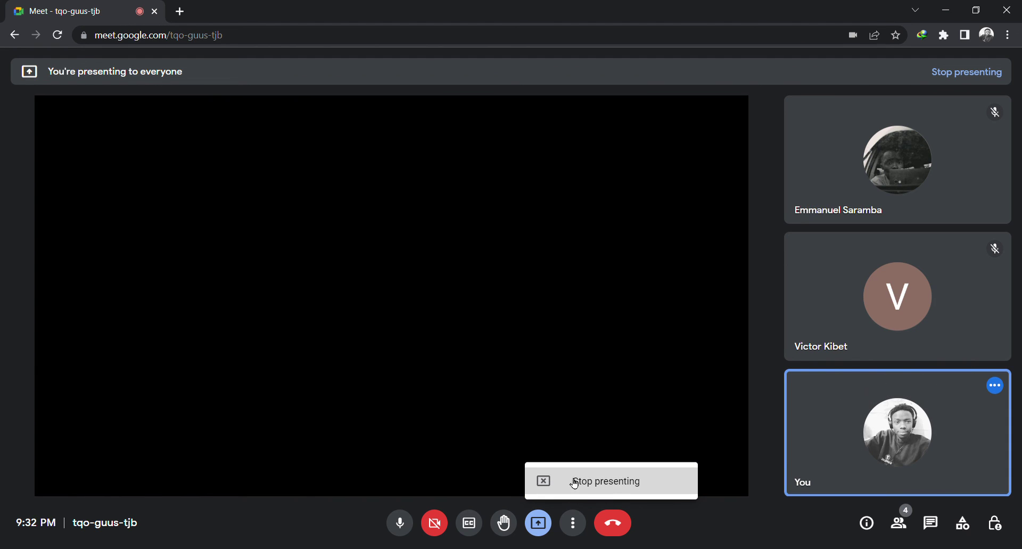
left_click(574, 482)
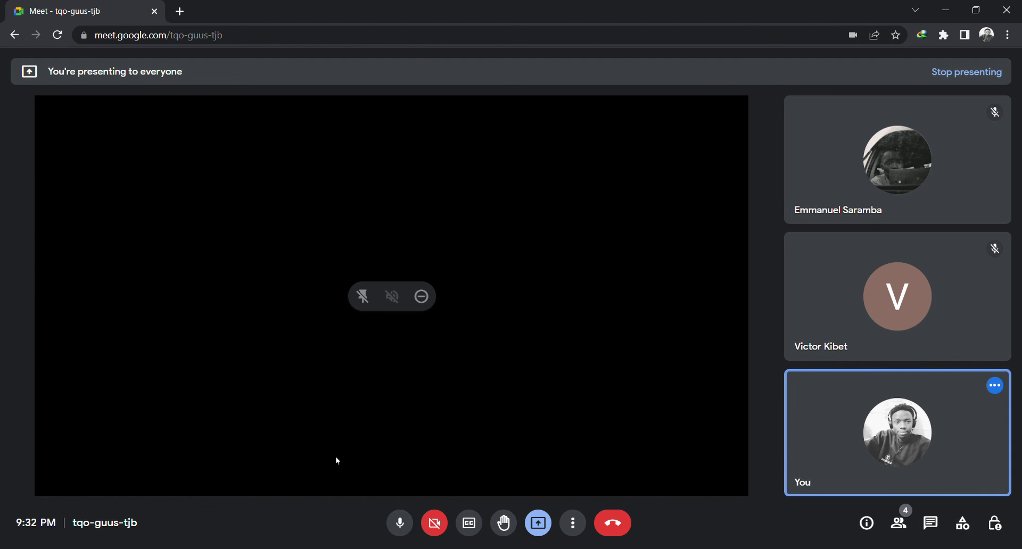